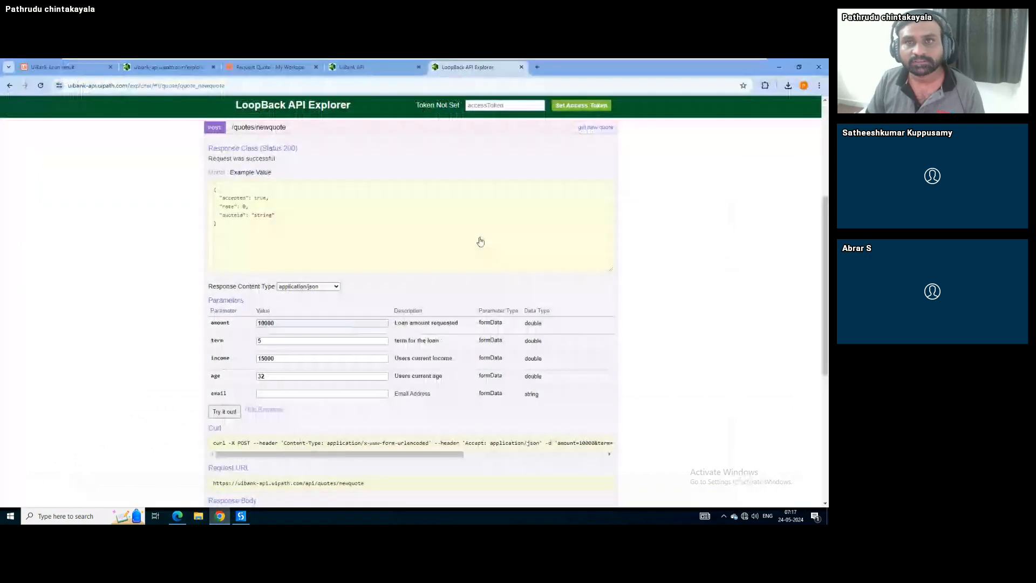
Search the web for a JSON formatter and open jsonformatter.org in a new tab
{"action": "key", "text": "ctrl+t"}
{"action": "type", "text": "json"}
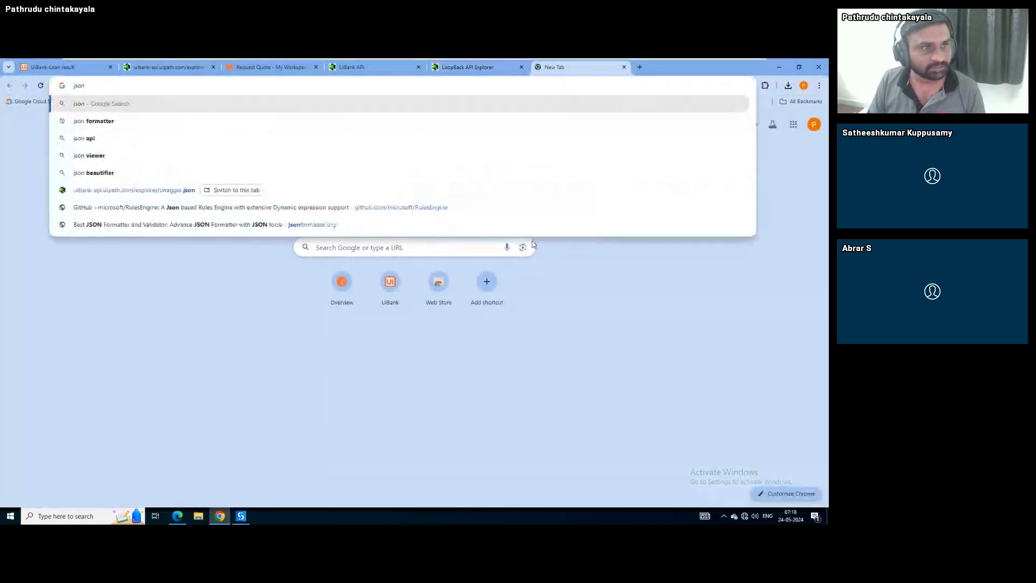
{"action": "key", "text": "Down"}
{"action": "key", "text": "Return"}
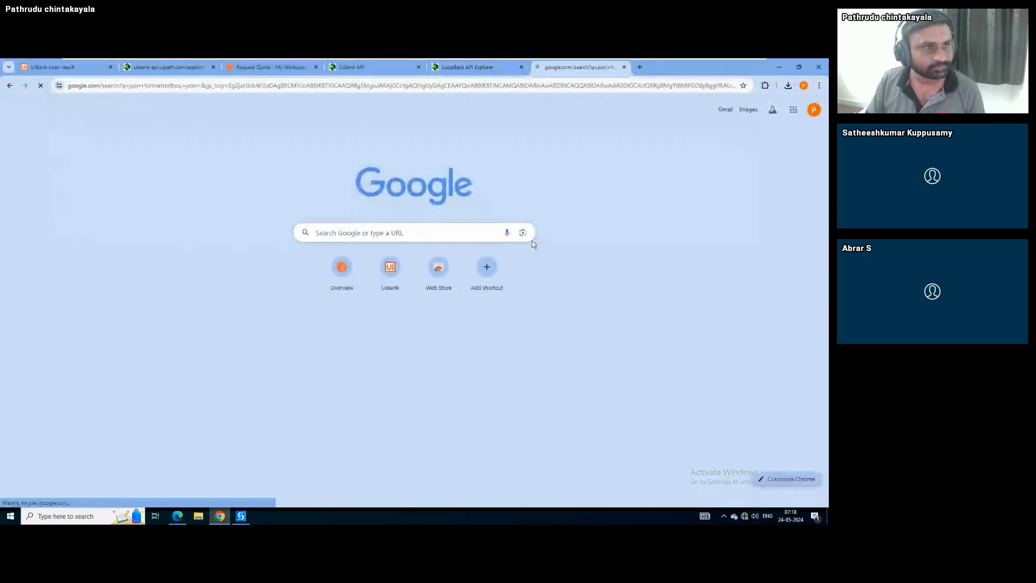
{"action": "left_click", "coordinate": [235, 192]}
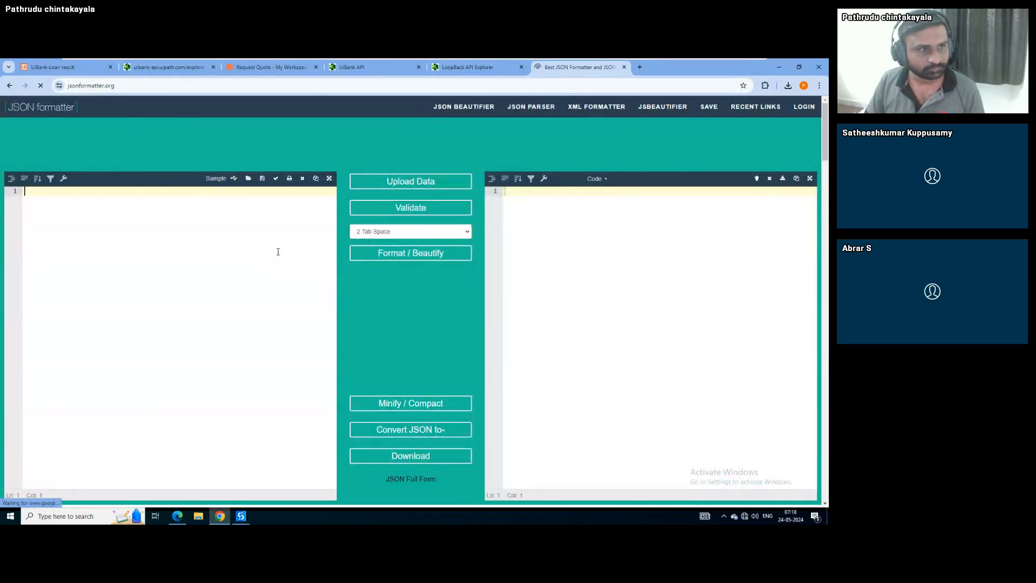
Paste the loan quote response and inspect the beautified output showing accepted: false
{"action": "type", "text": "{\"accepted\":false,\"rate\":0,\"quoteid\":\"6650a17f8004580f83543f79\"}"}
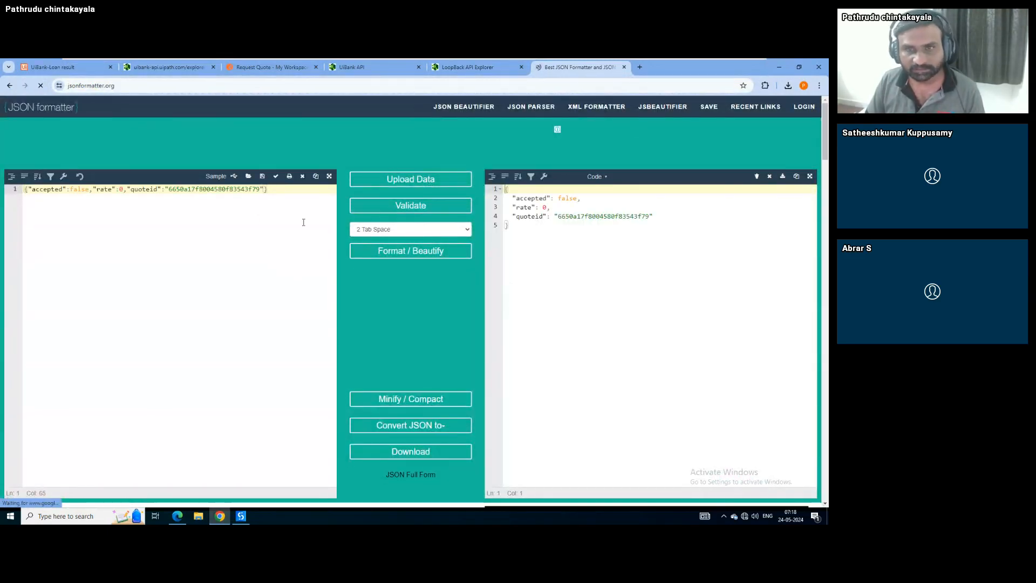
{"action": "left_click", "coordinate": [528, 204]}
{"action": "key", "text": "ctrl+a"}
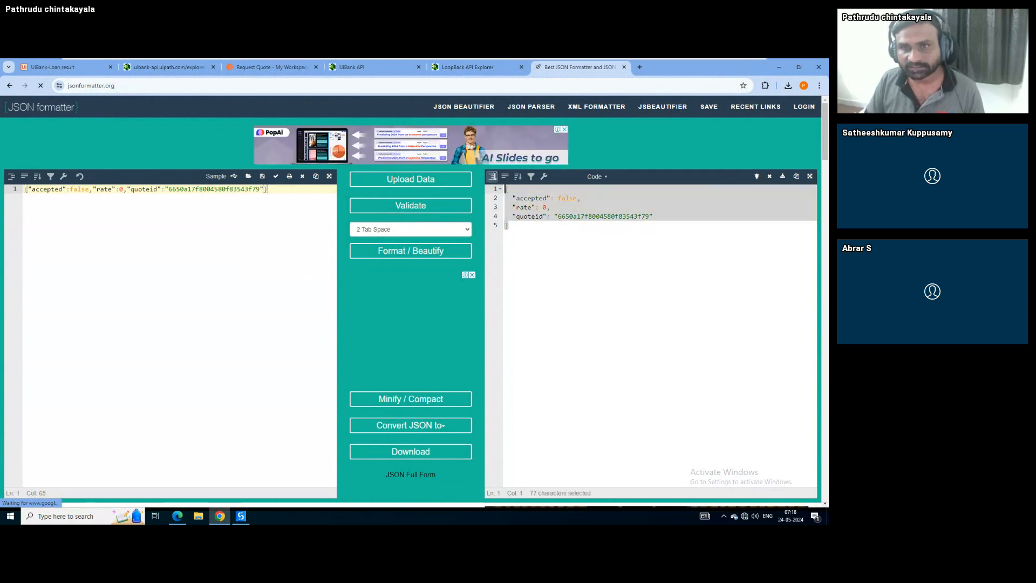
{"action": "left_click_drag", "start_coordinate": [559, 199], "coordinate": [577, 198]}
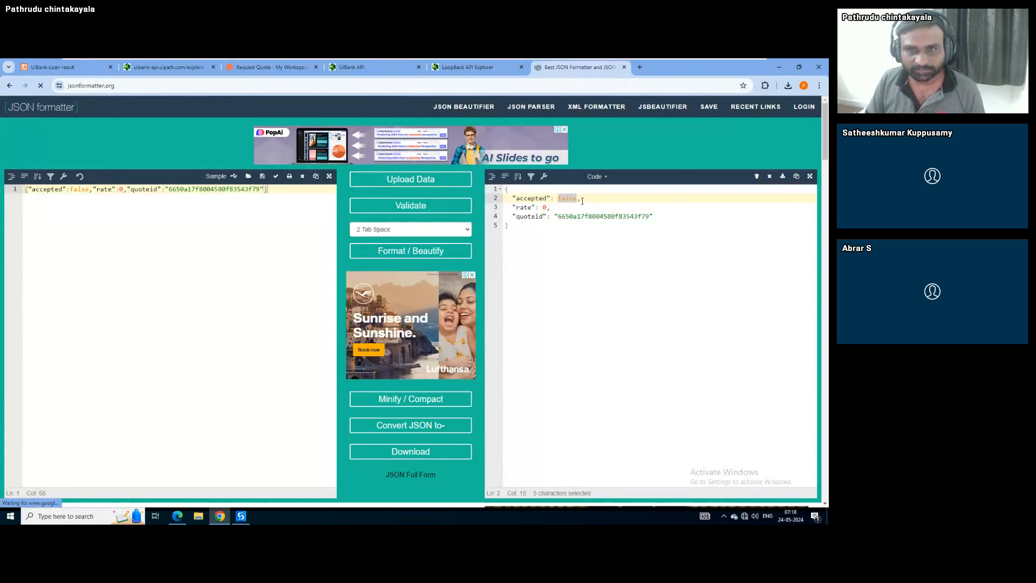
{"action": "left_click", "coordinate": [780, 67]}
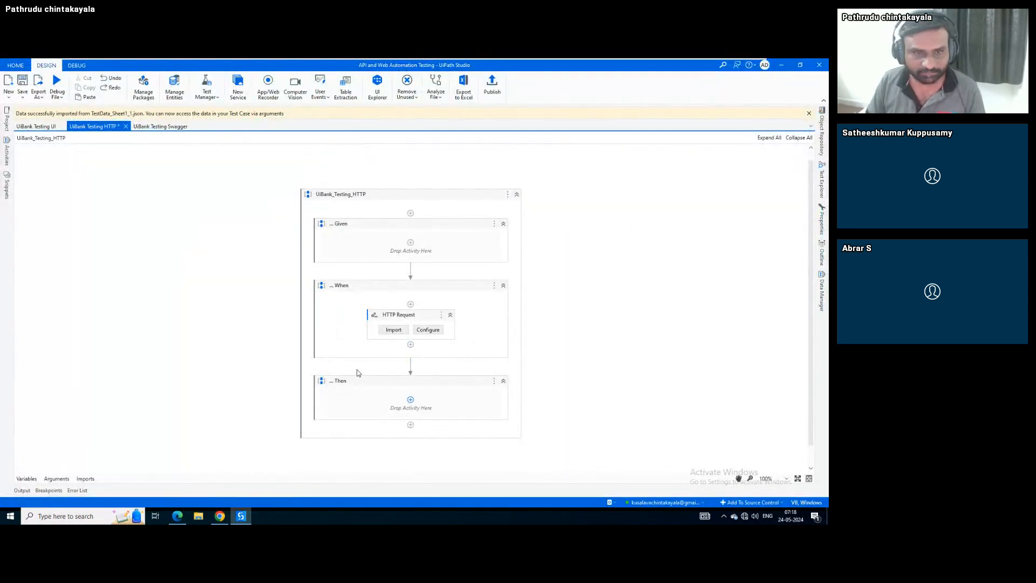
Keep Response as a String and change its scope from When to UiBank_Testing_HTTP
{"action": "left_click", "coordinate": [342, 331]}
{"action": "left_click", "coordinate": [27, 479]}
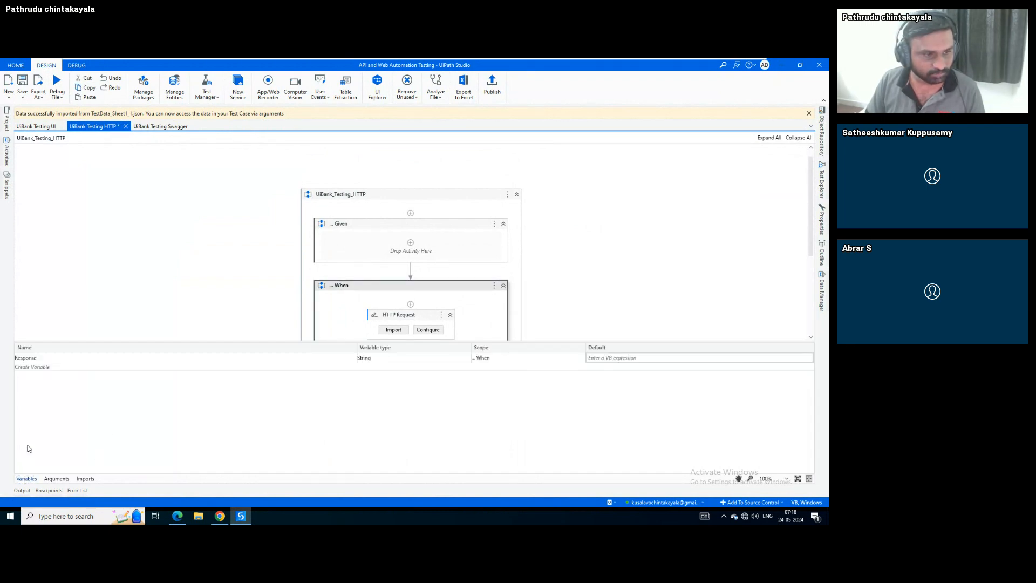
{"action": "left_click", "coordinate": [378, 358]}
{"action": "left_click", "coordinate": [397, 357]}
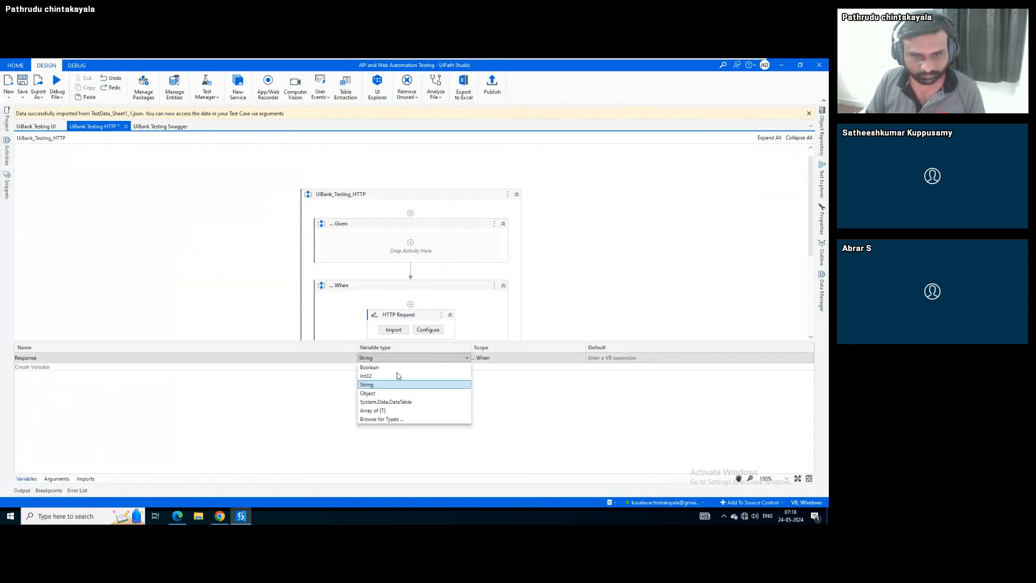
{"action": "left_click", "coordinate": [509, 359]}
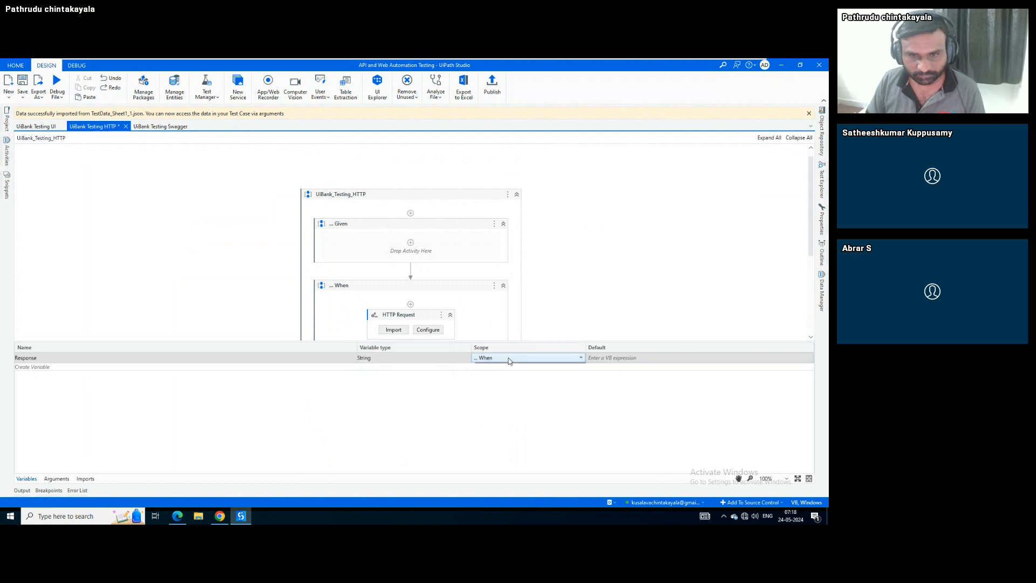
{"action": "left_click", "coordinate": [509, 358]}
{"action": "left_click", "coordinate": [491, 378]}
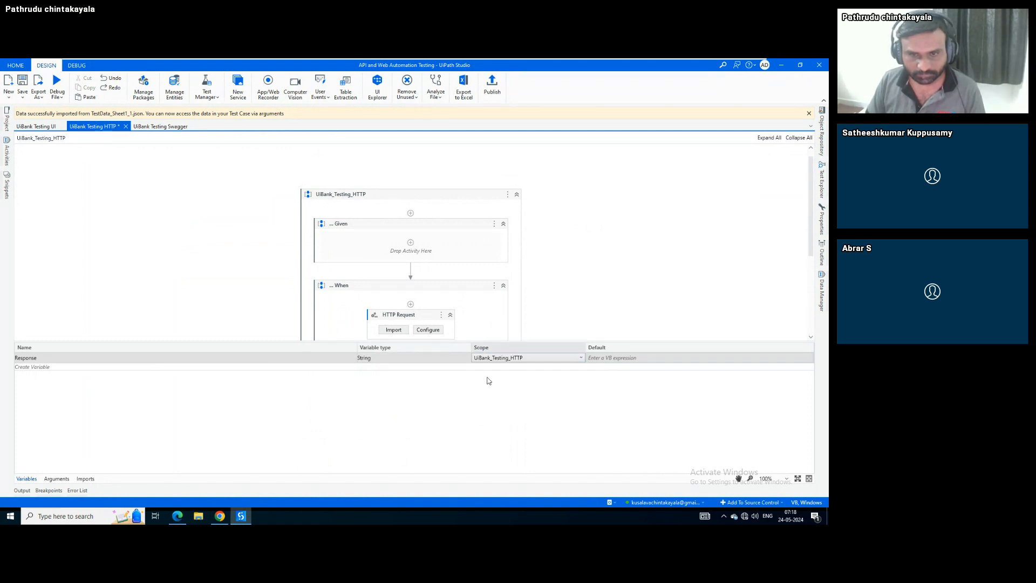
{"action": "left_click", "coordinate": [27, 479]}
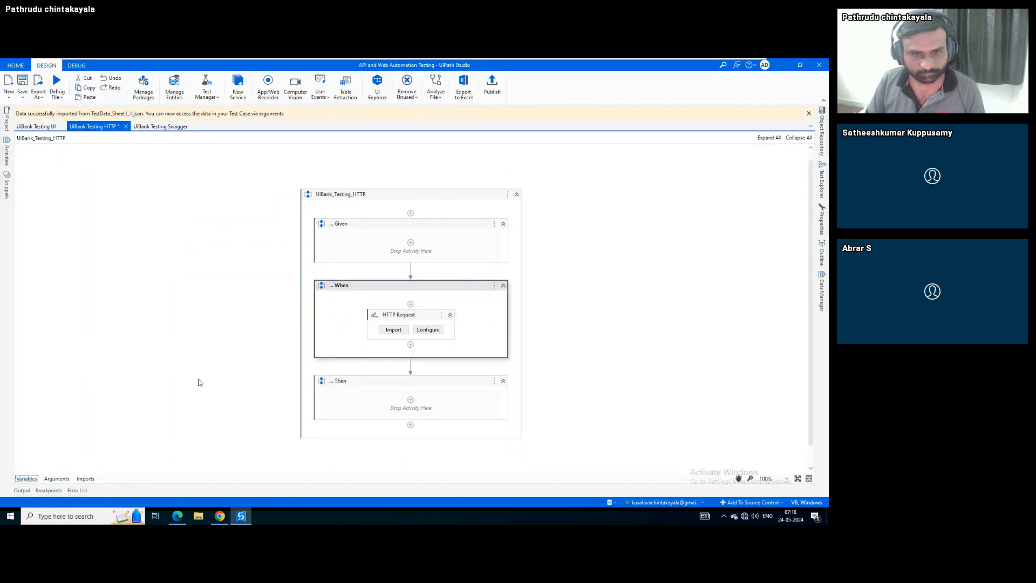
Add a Deserialize JSON activity to the Then block with Response as its JSON string
{"action": "left_click", "coordinate": [411, 399]}
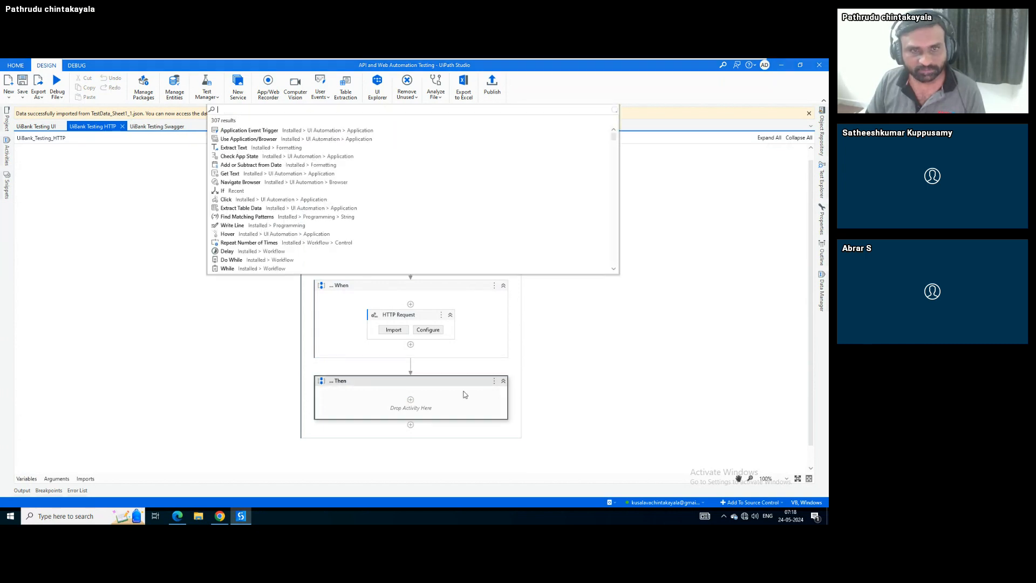
{"action": "type", "text": "des"}
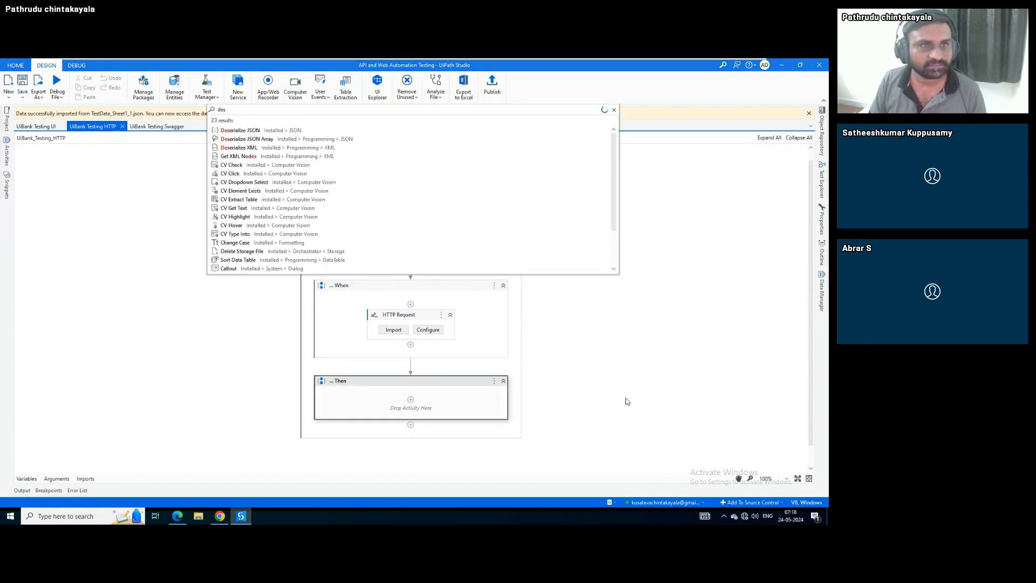
{"action": "key", "text": "Return"}
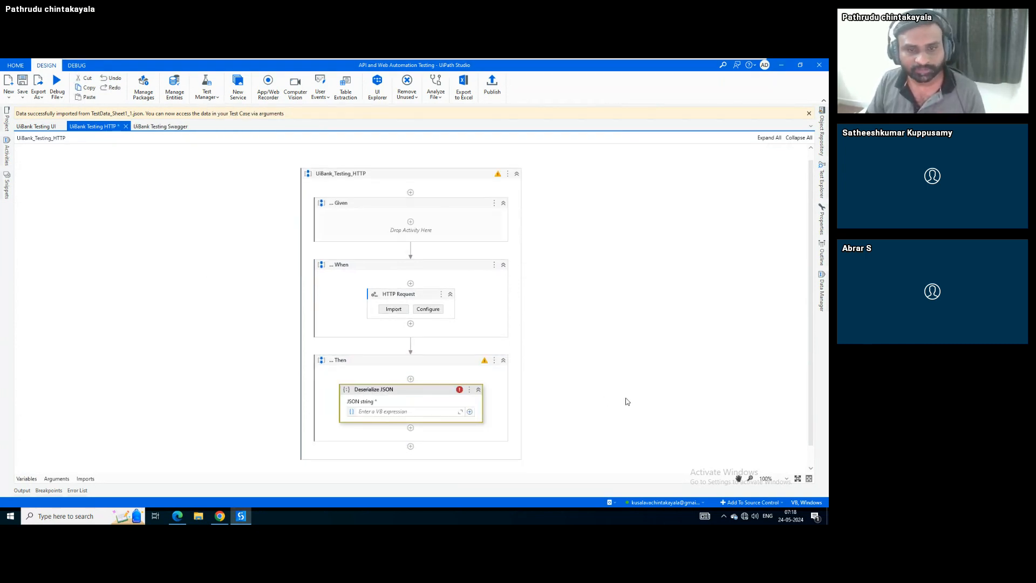
{"action": "left_click", "coordinate": [415, 412]}
{"action": "type", "text": "re"}
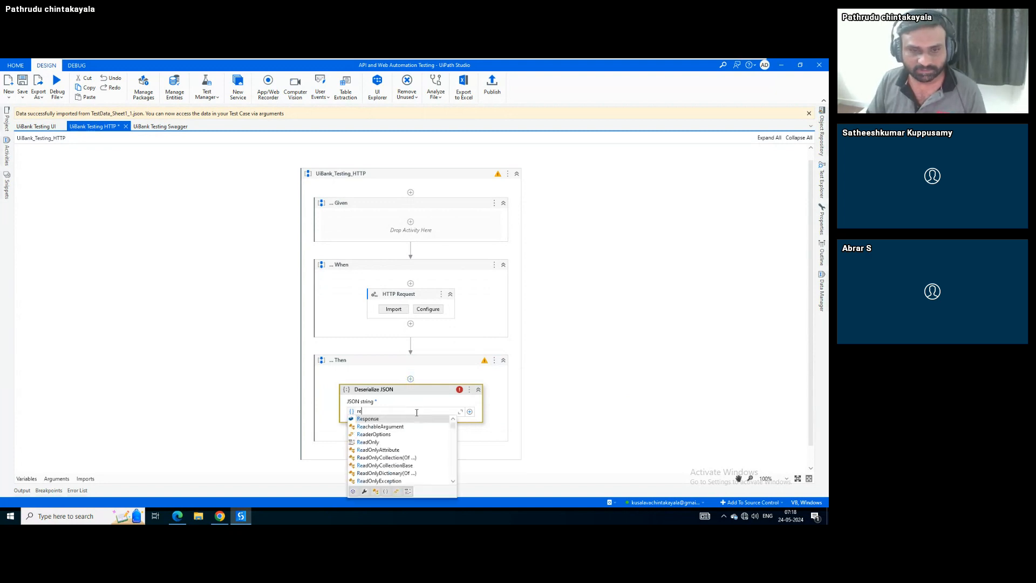
{"action": "key", "text": "Return"}
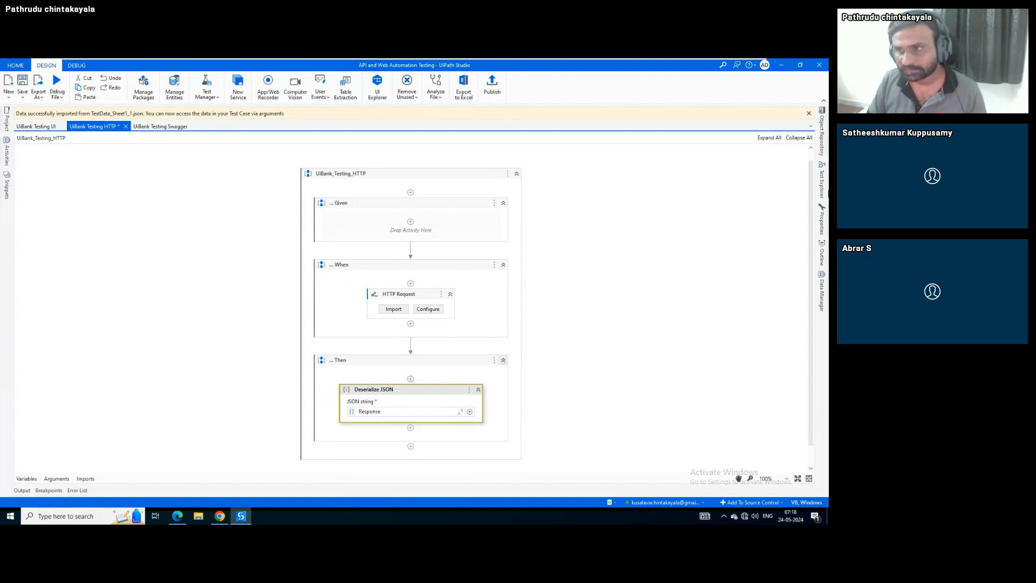
Start creating a new variable for the Deserialize JSON output object
{"action": "left_click", "coordinate": [822, 221]}
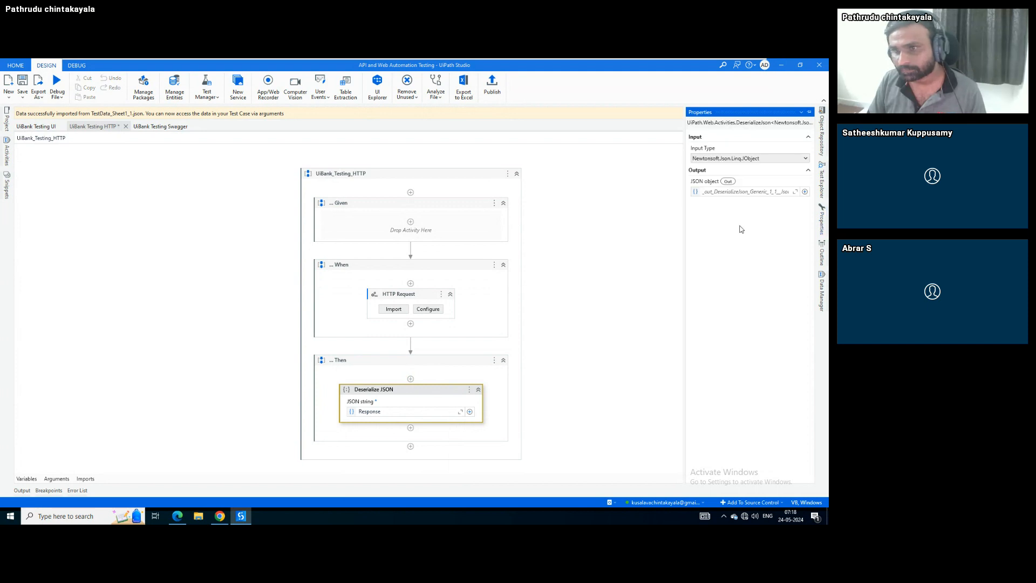
{"action": "left_click", "coordinate": [742, 191]}
{"action": "key", "text": "ctrl+k"}
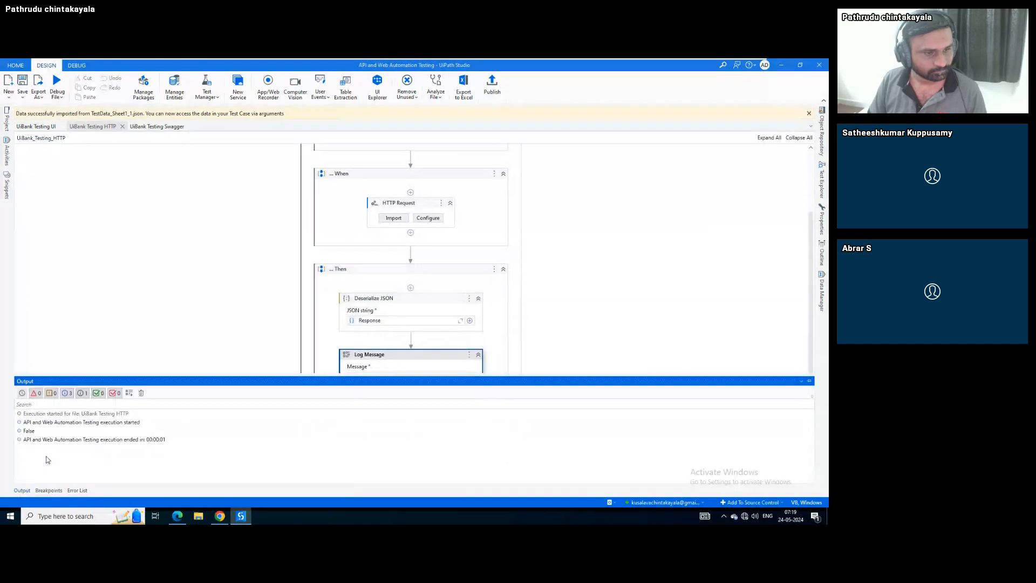
Close the Output panel and insert Verify Expression with Operator after Deserialize JSON
{"action": "left_click", "coordinate": [21, 490]}
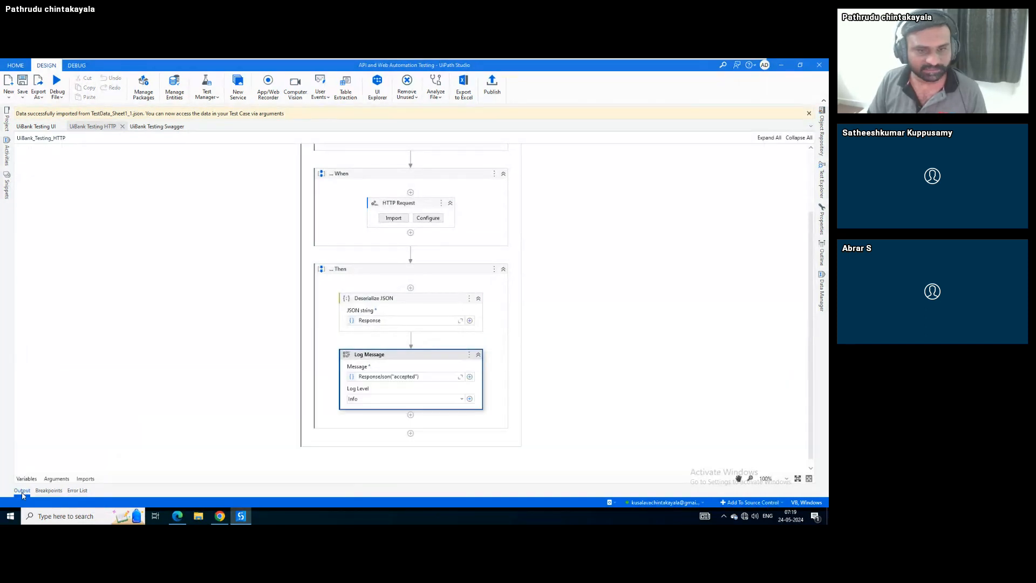
{"action": "left_click", "coordinate": [411, 339]}
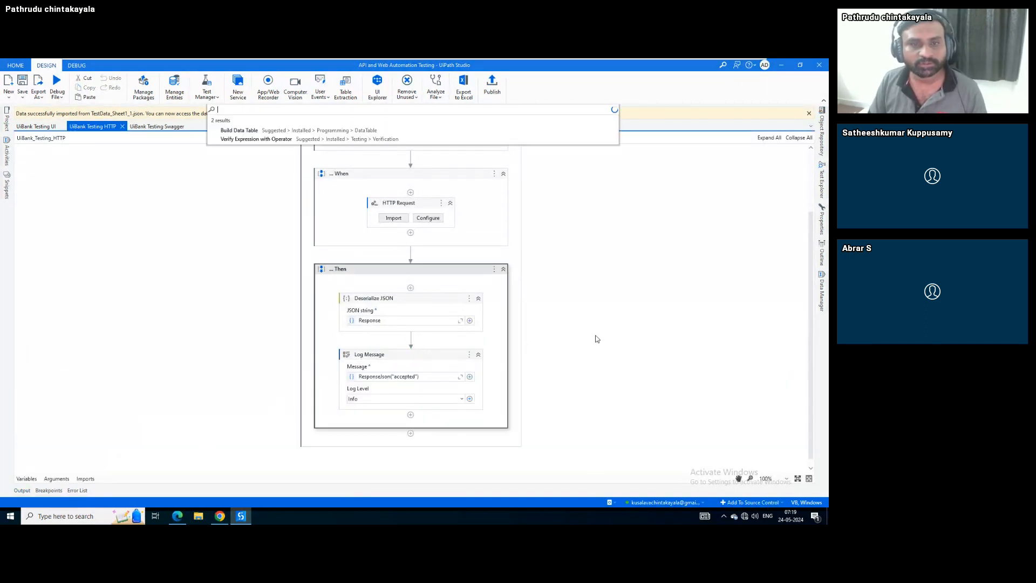
{"action": "left_click", "coordinate": [623, 338]}
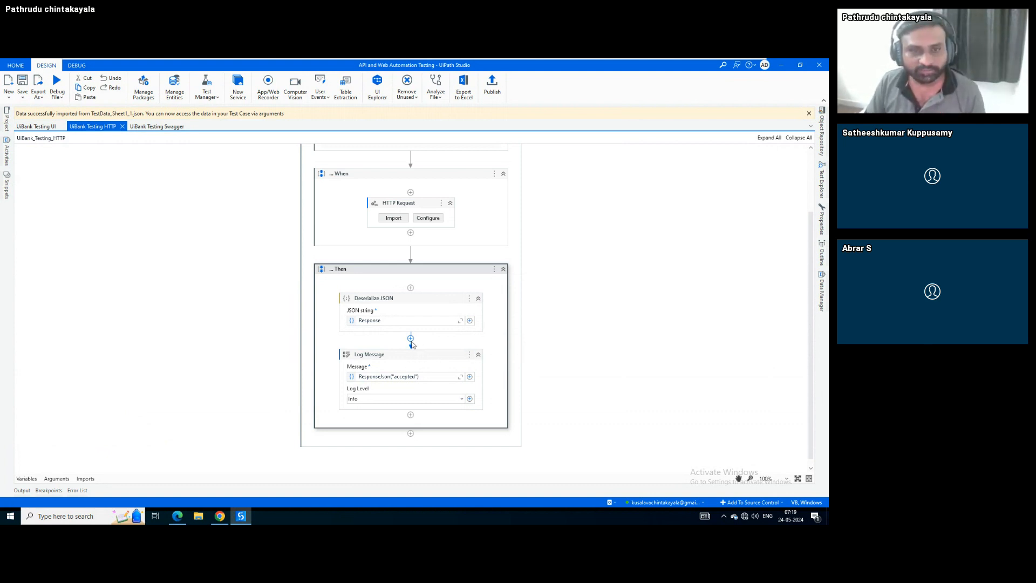
{"action": "key", "text": "ctrl+shift+t"}
{"action": "type", "text": "veri"}
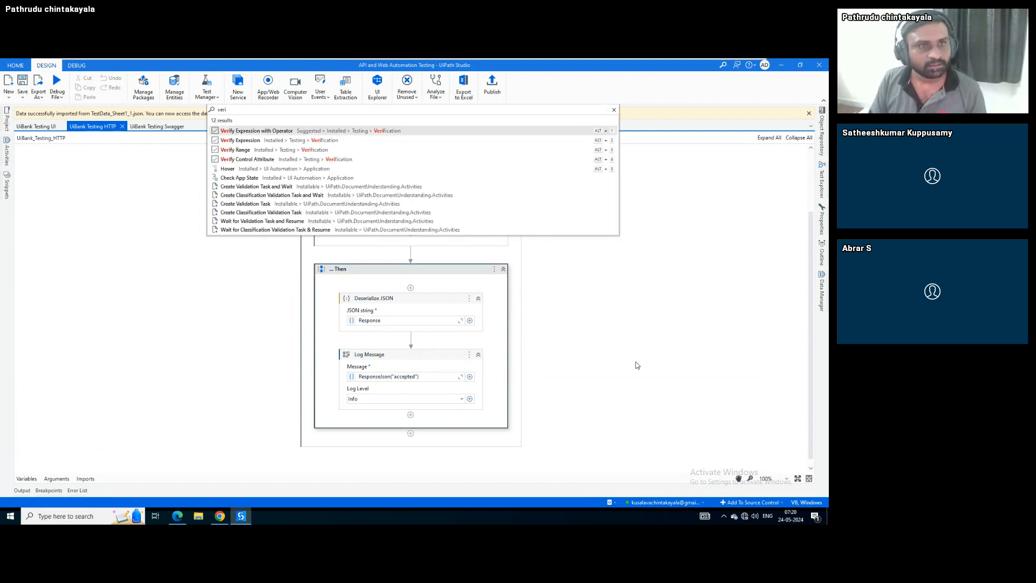
{"action": "key", "text": "Return"}
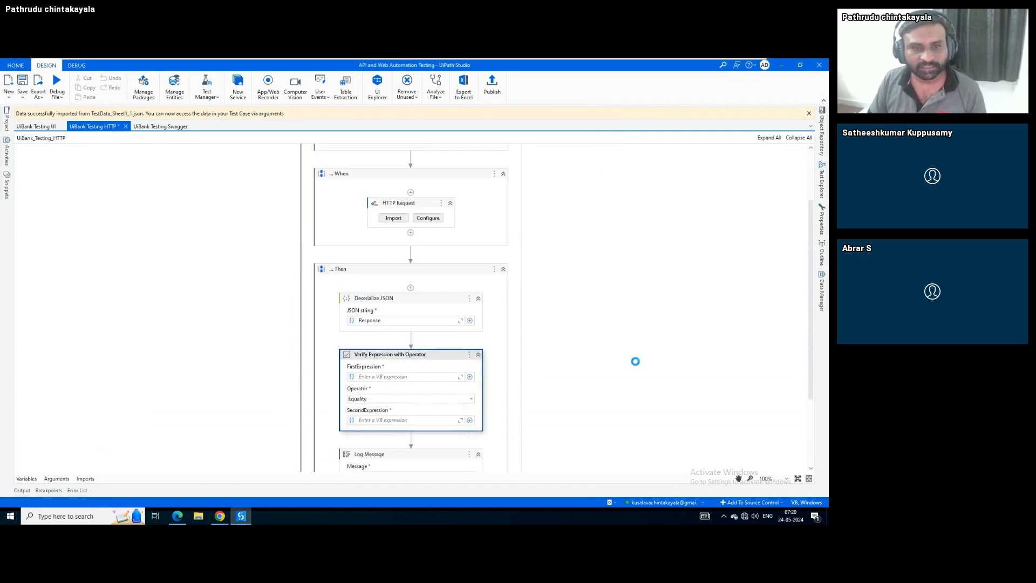
Browse Testing > Verification activities and drag Verify Expression below Deserialize JSON
{"action": "left_click", "coordinate": [7, 161]}
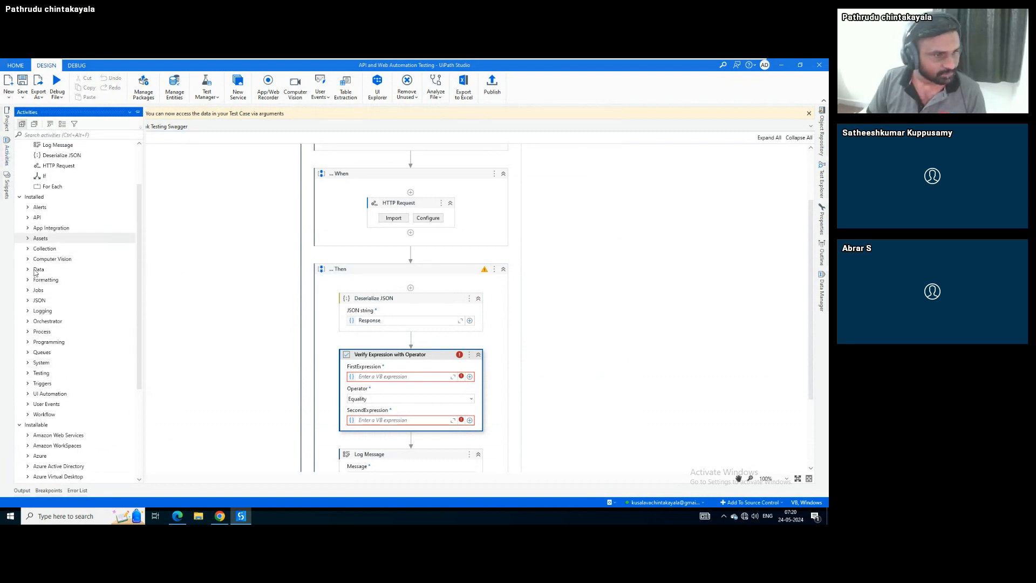
{"action": "left_click", "coordinate": [28, 373]}
{"action": "scroll", "coordinate": [48, 330], "scroll_direction": "down", "scroll_amount": 2}
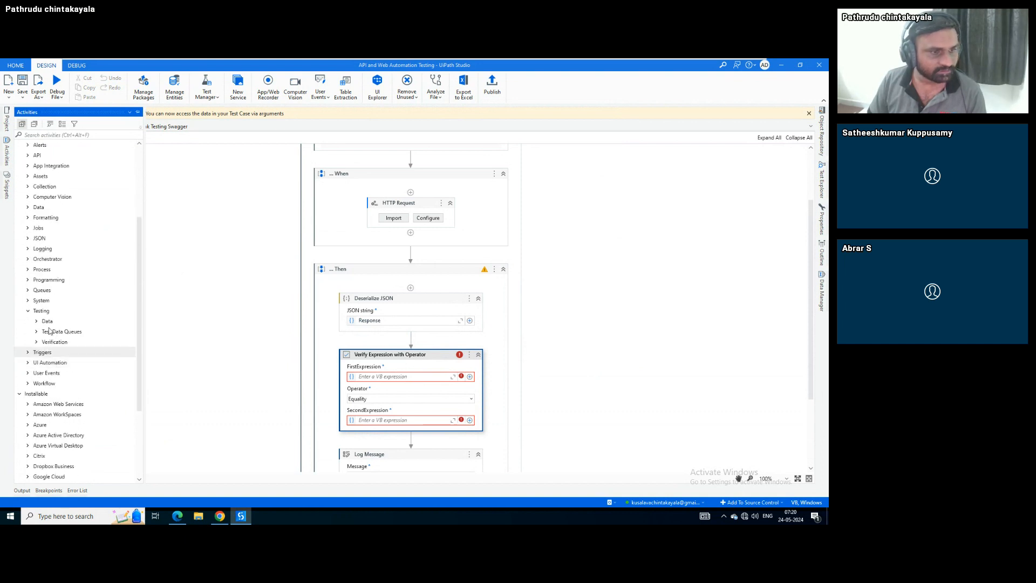
{"action": "left_click", "coordinate": [37, 322]}
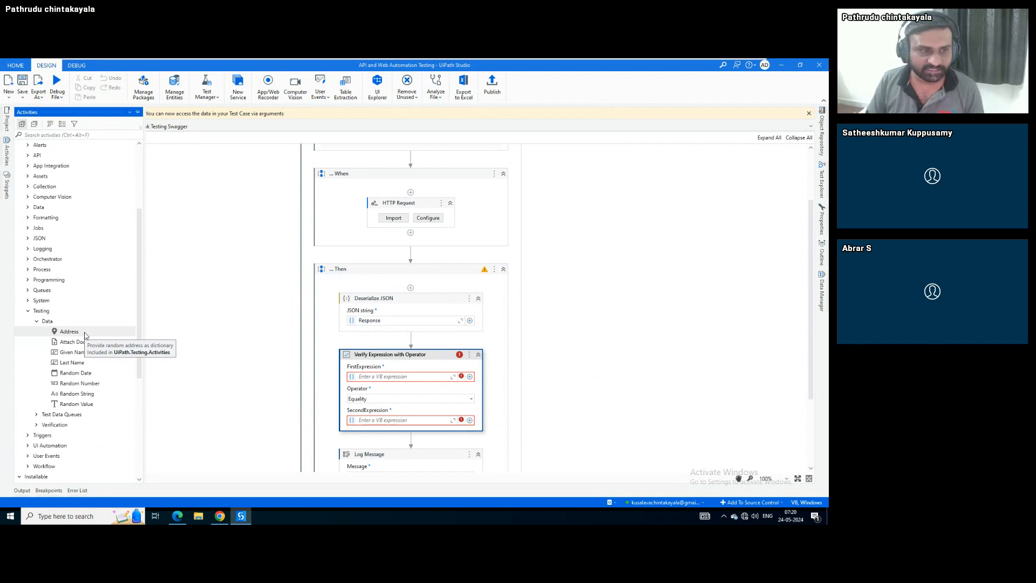
{"action": "left_click", "coordinate": [37, 323]}
{"action": "left_click", "coordinate": [36, 332]}
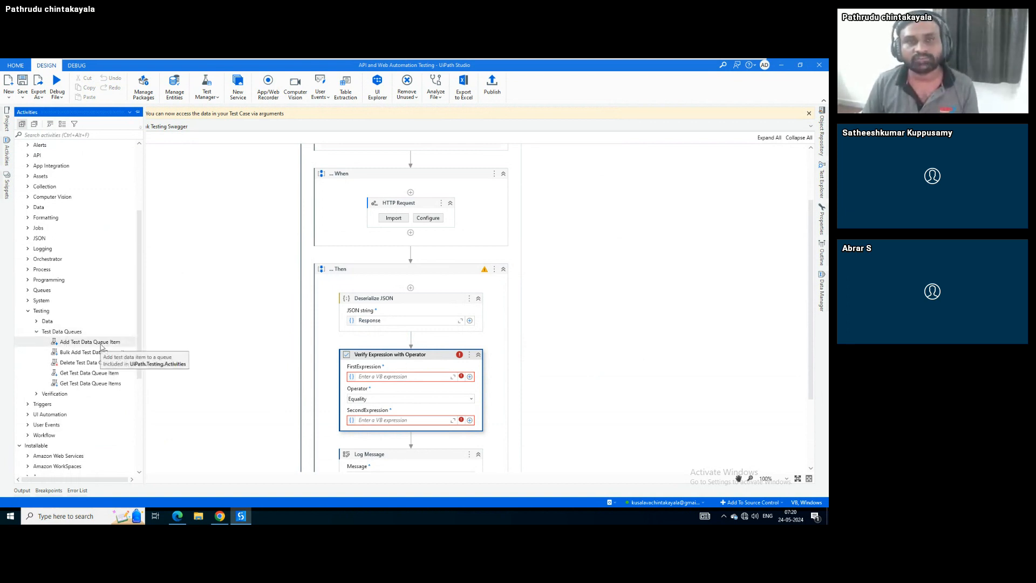
{"action": "left_click", "coordinate": [36, 331]}
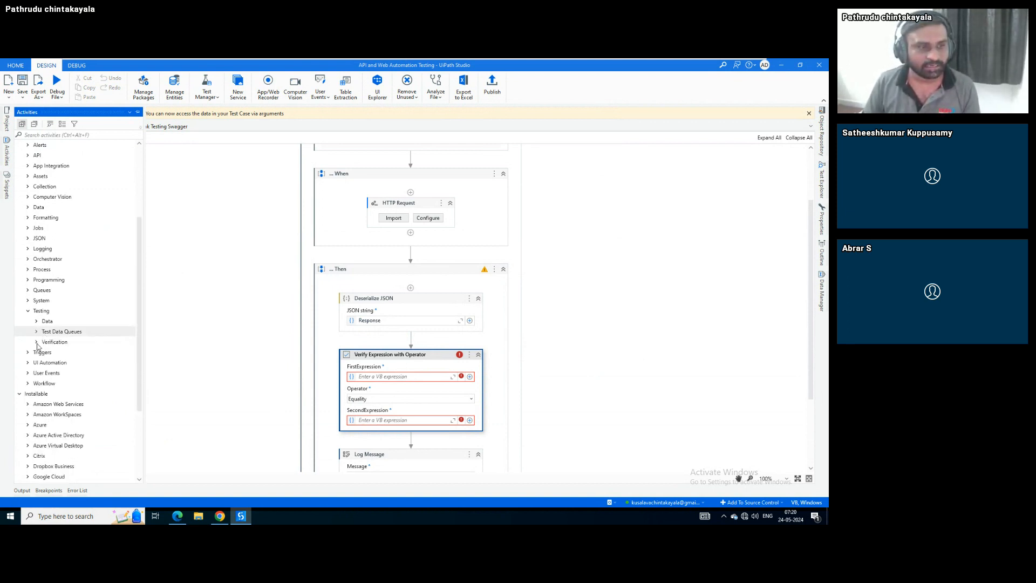
{"action": "left_click", "coordinate": [38, 343]}
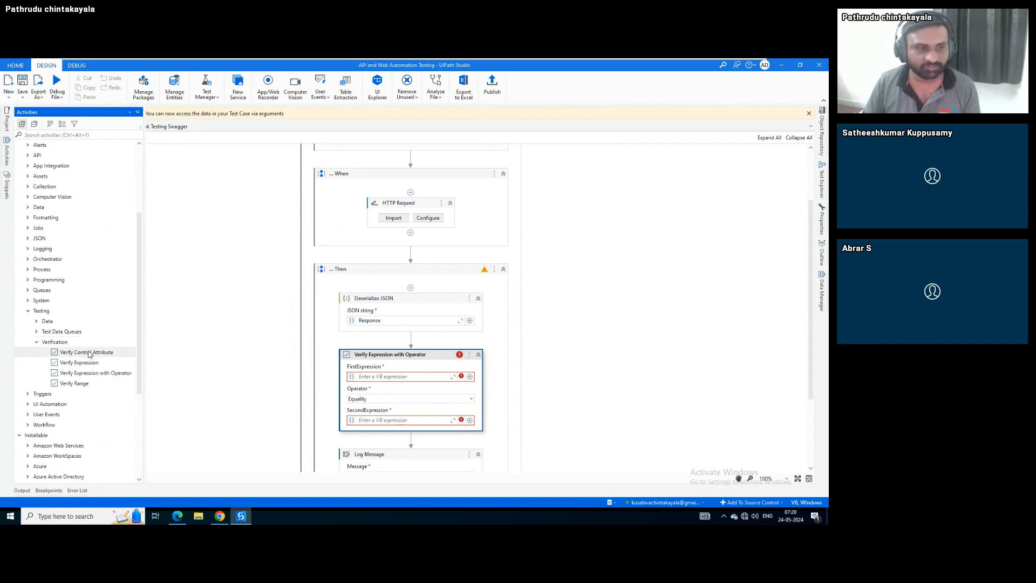
{"action": "left_click", "coordinate": [84, 384]}
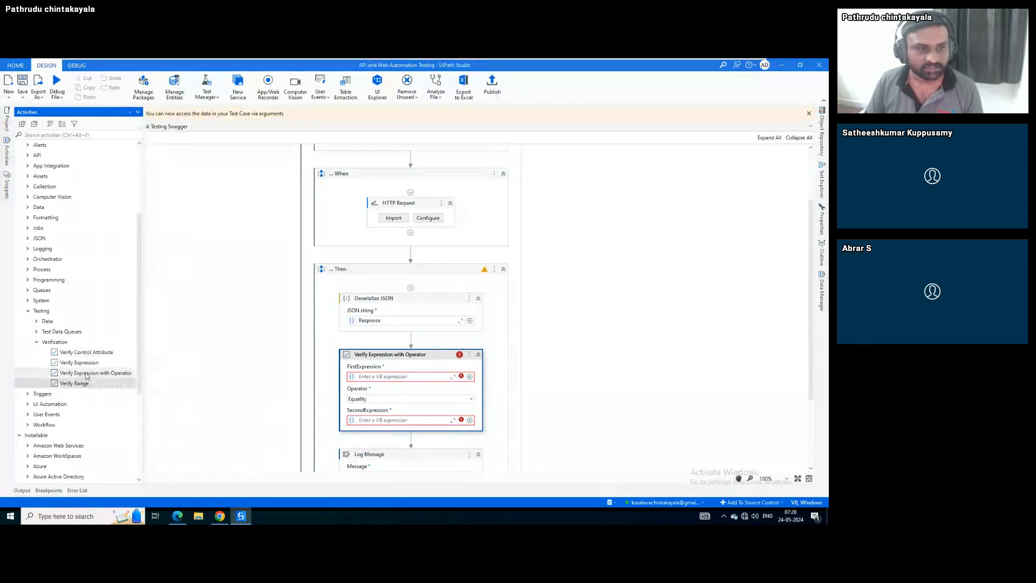
{"action": "left_click", "coordinate": [90, 372]}
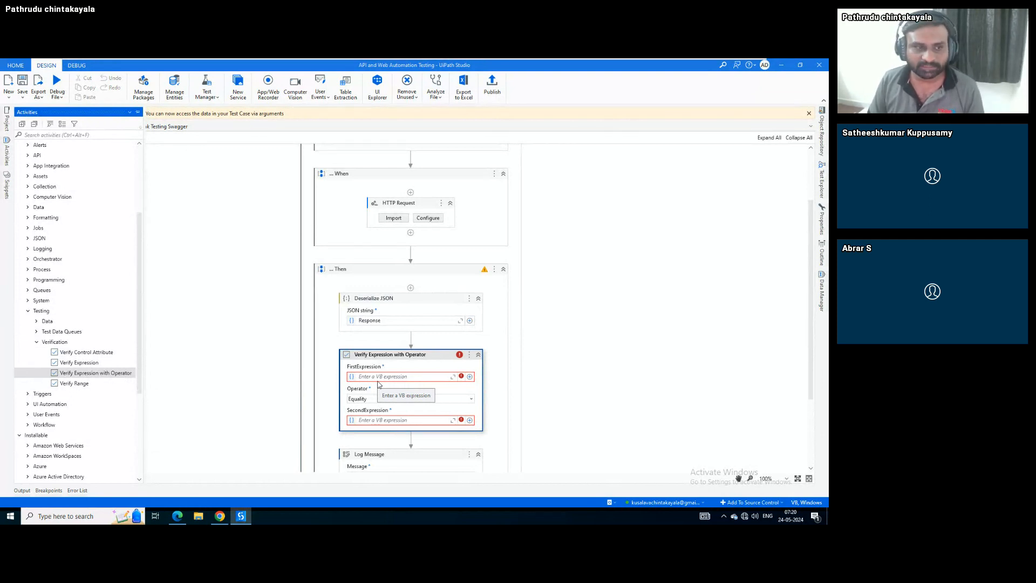
{"action": "left_click", "coordinate": [101, 355]}
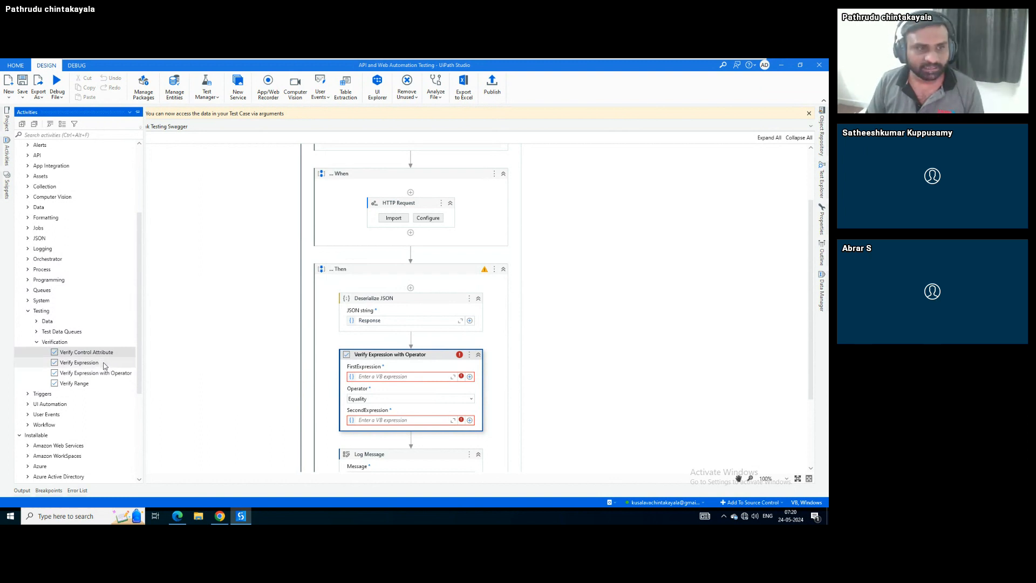
{"action": "left_click_drag", "start_coordinate": [104, 366], "coordinate": [390, 340]}
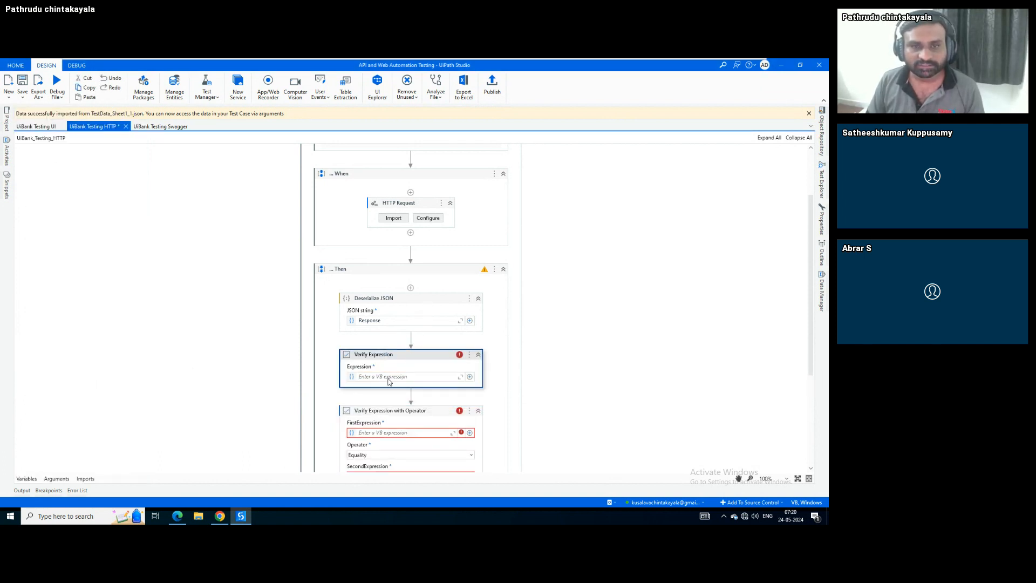
Delete the extra Verify Expression step from the Then block
{"action": "scroll", "coordinate": [313, 392], "scroll_direction": "down", "scroll_amount": 2}
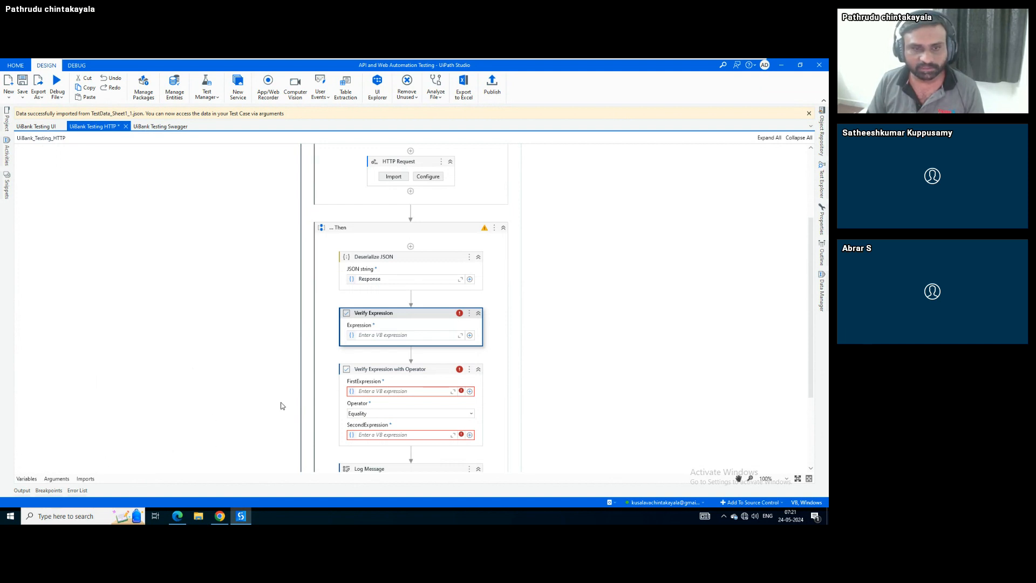
{"action": "left_click", "coordinate": [395, 369]}
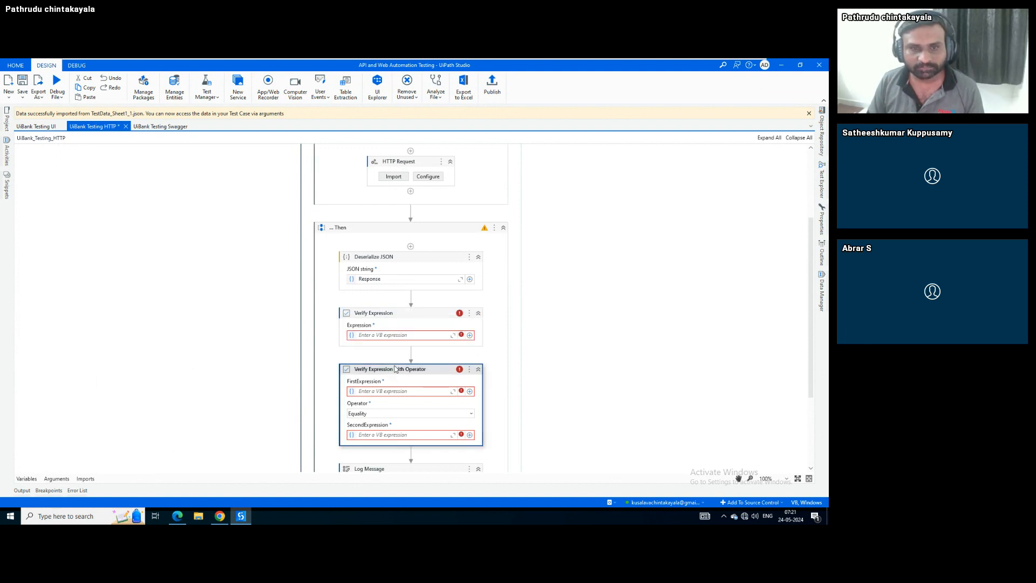
{"action": "left_click", "coordinate": [393, 327]}
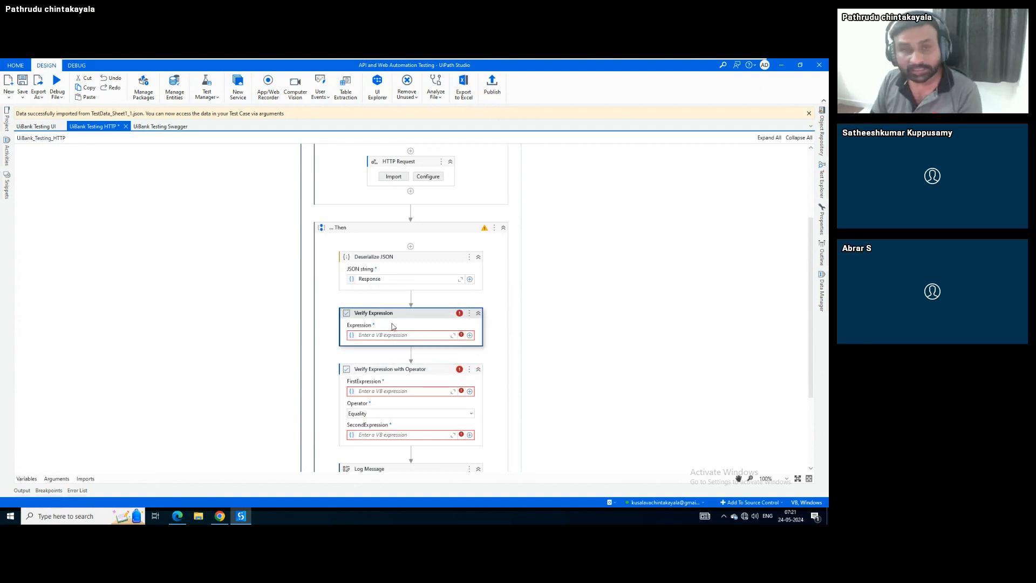
{"action": "key", "text": "Delete"}
Set the operator check's FirstExpression to ResponseJson("accepted") and SecondExpression to "True"
{"action": "left_click", "coordinate": [391, 334]}
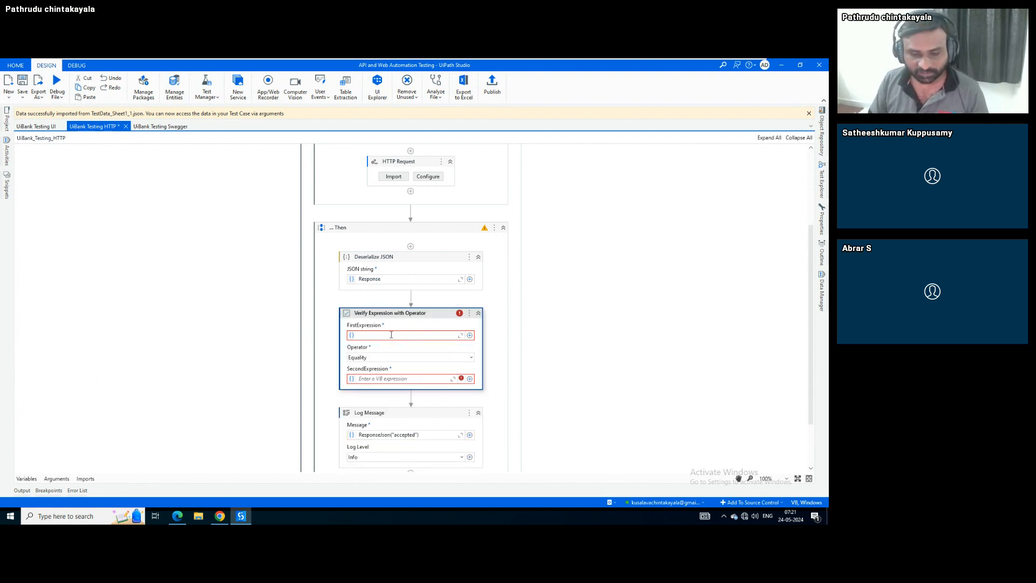
{"action": "type", "text": "ResponseJson"}
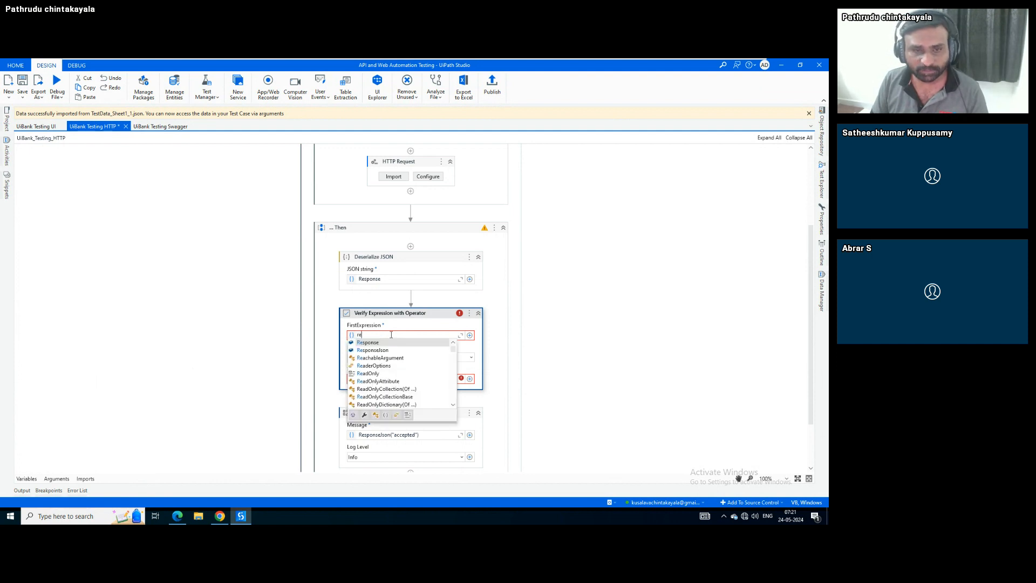
{"action": "key", "text": "Down"}
{"action": "key", "text": "Return"}
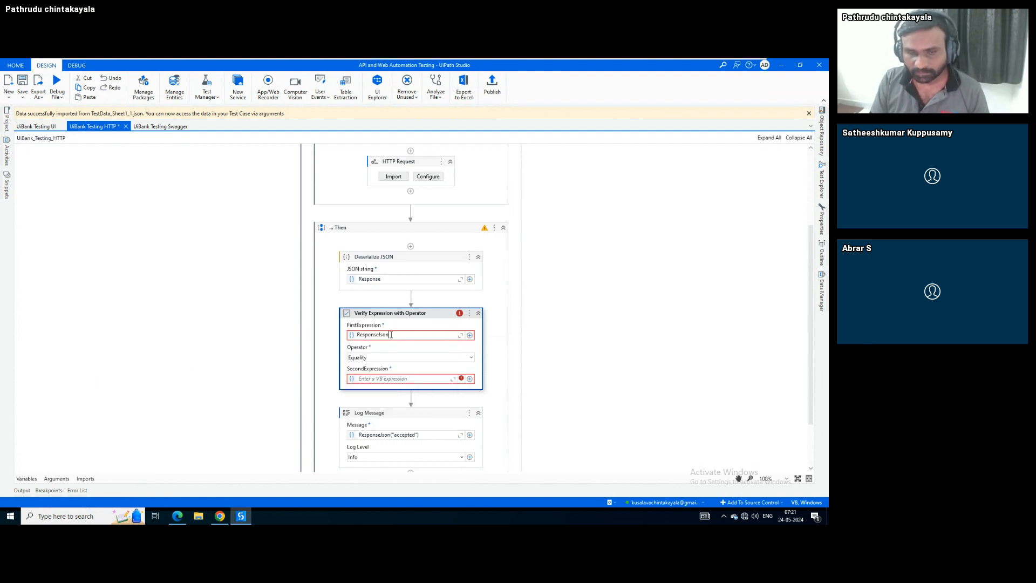
{"action": "type", "text": "("}
{"action": "type", "text": "\"accepted\")"}
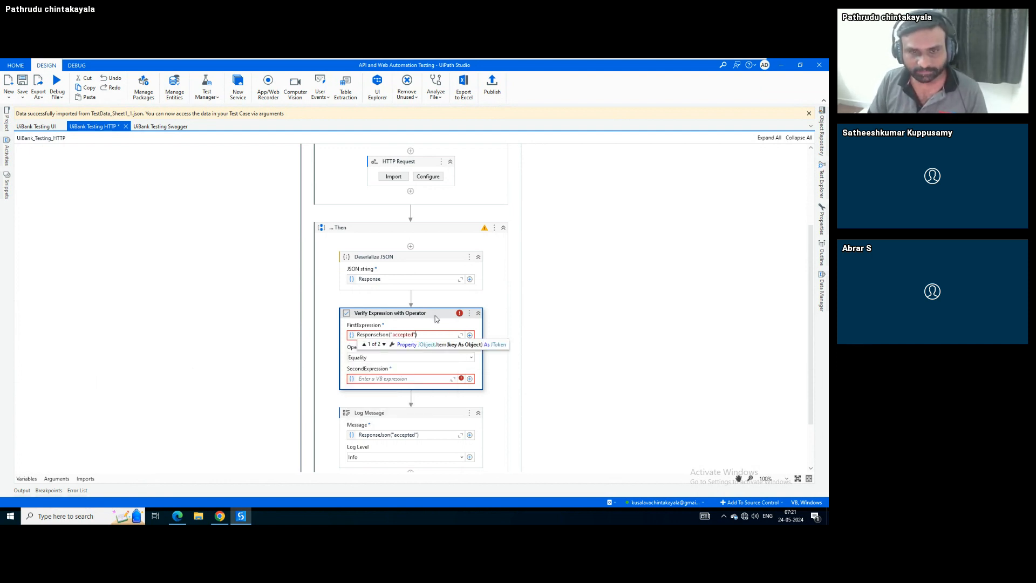
{"action": "left_click", "coordinate": [439, 318]}
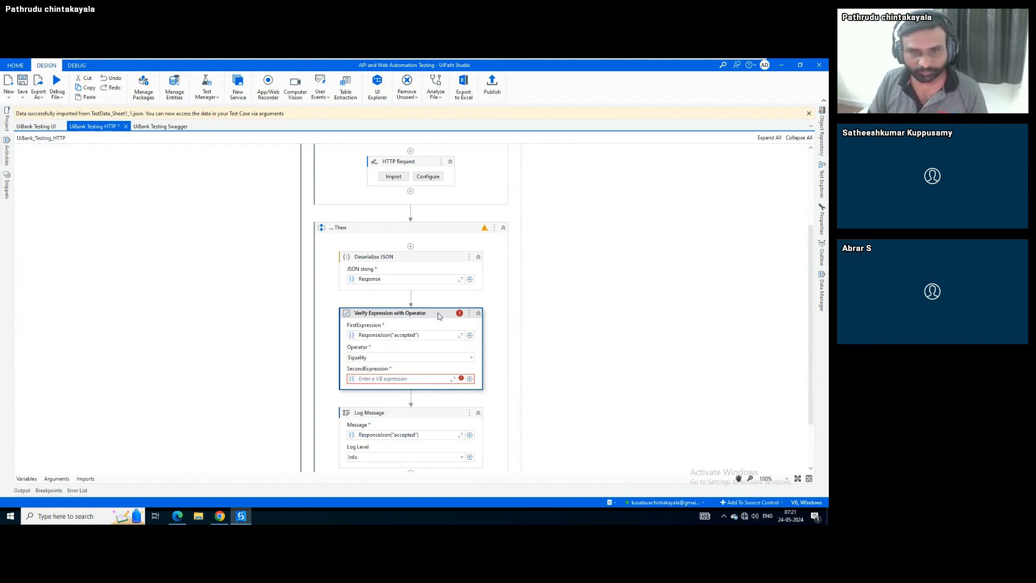
{"action": "left_click", "coordinate": [395, 379]}
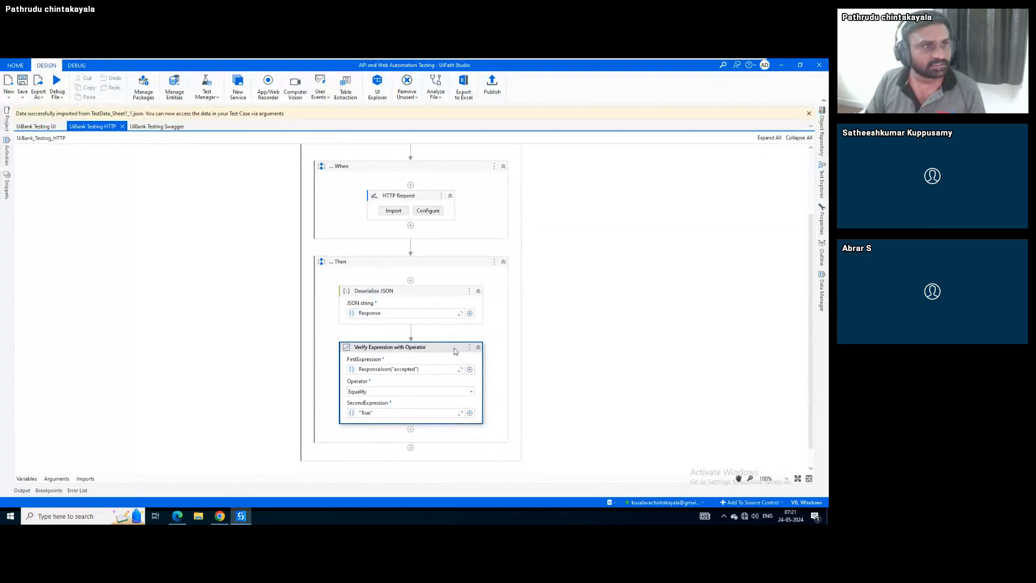
{"action": "left_click", "coordinate": [57, 96]}
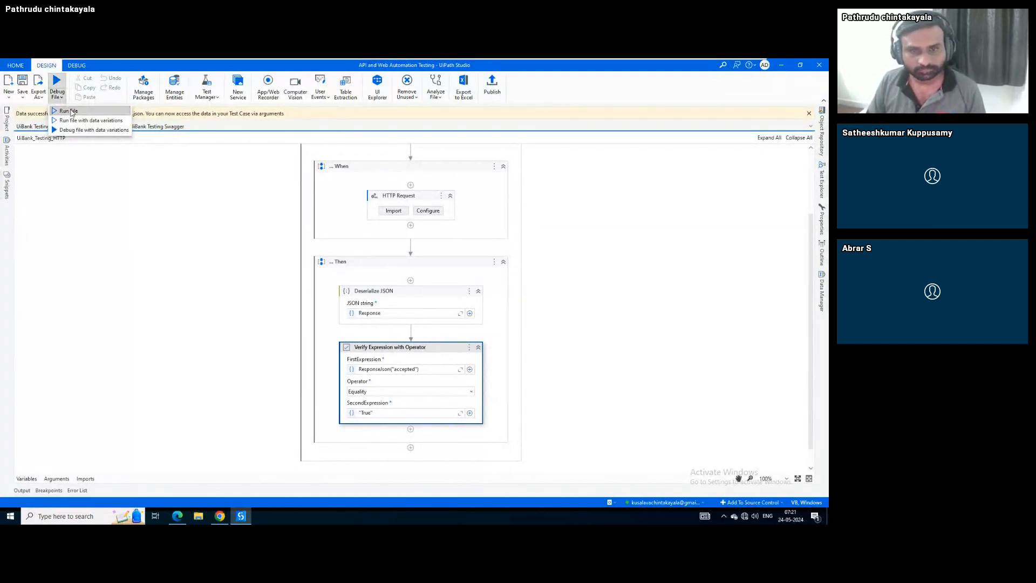
Run the file and read the failed verification: accepted was False, not "True"
{"action": "left_click", "coordinate": [86, 111]}
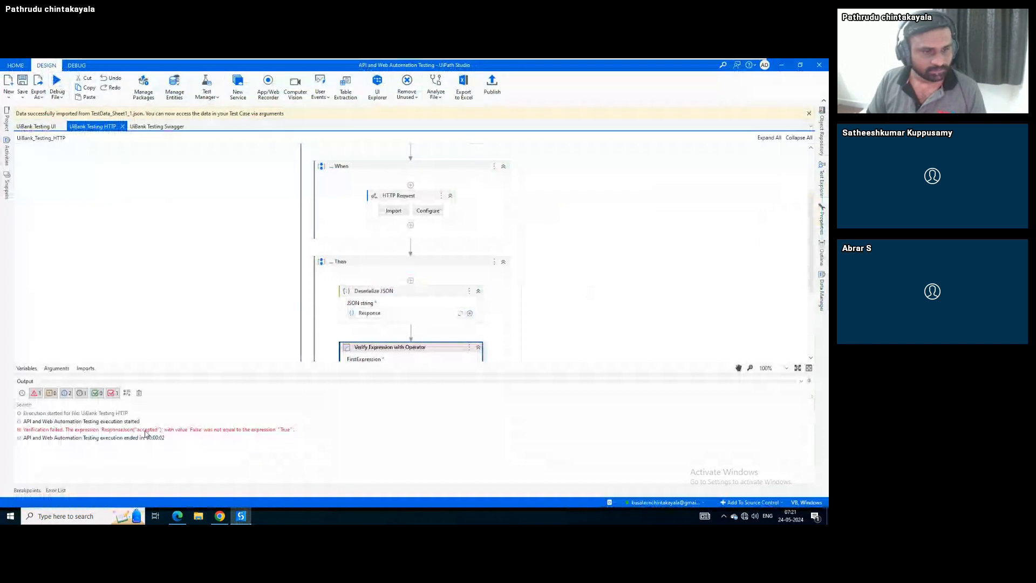
{"action": "left_click", "coordinate": [212, 431]}
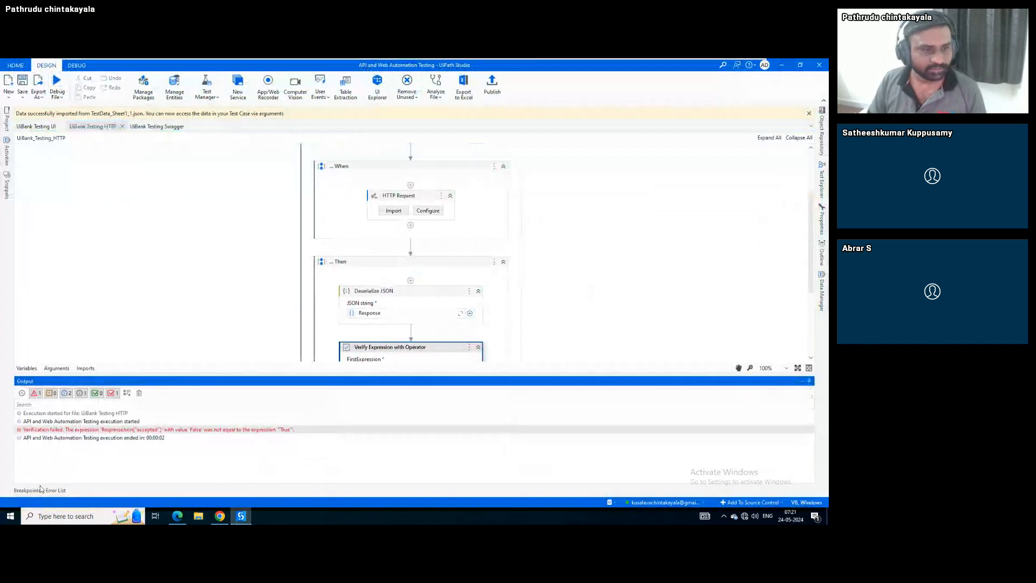
{"action": "left_click", "coordinate": [63, 99]}
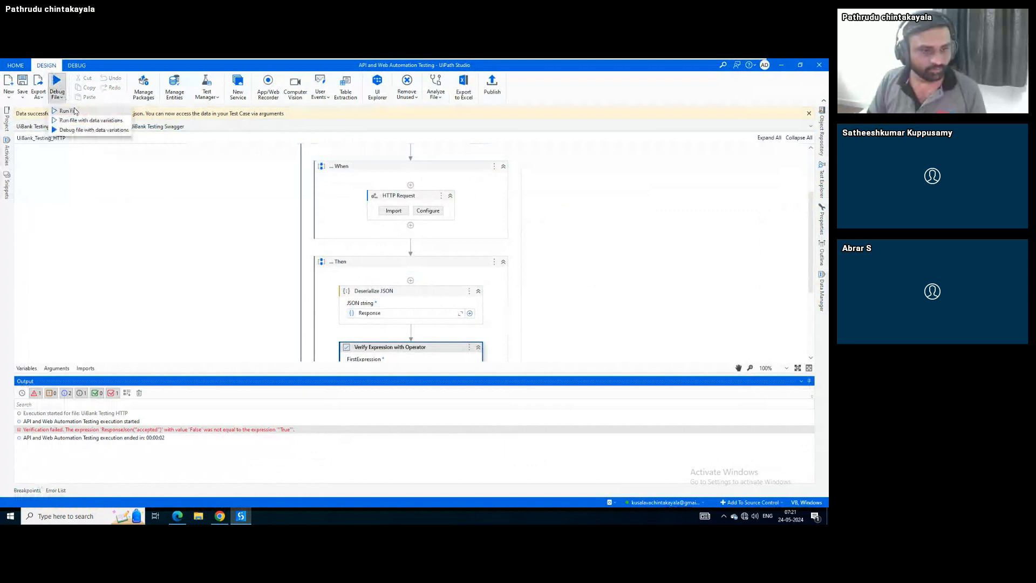
Run the file with data variations using only the 200000 amount row
{"action": "left_click", "coordinate": [90, 121]}
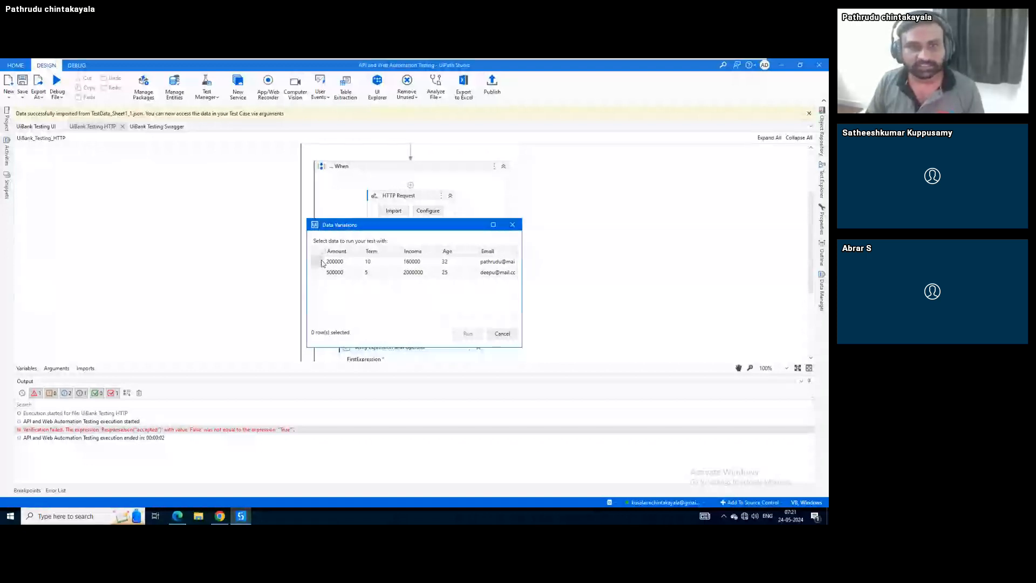
{"action": "left_click", "coordinate": [319, 261]}
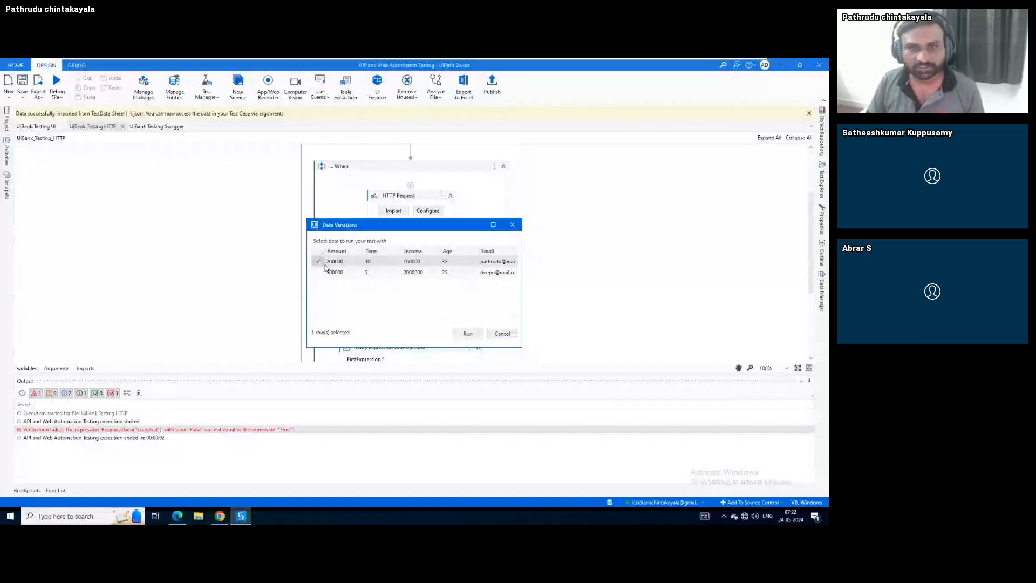
{"action": "left_click", "coordinate": [466, 335]}
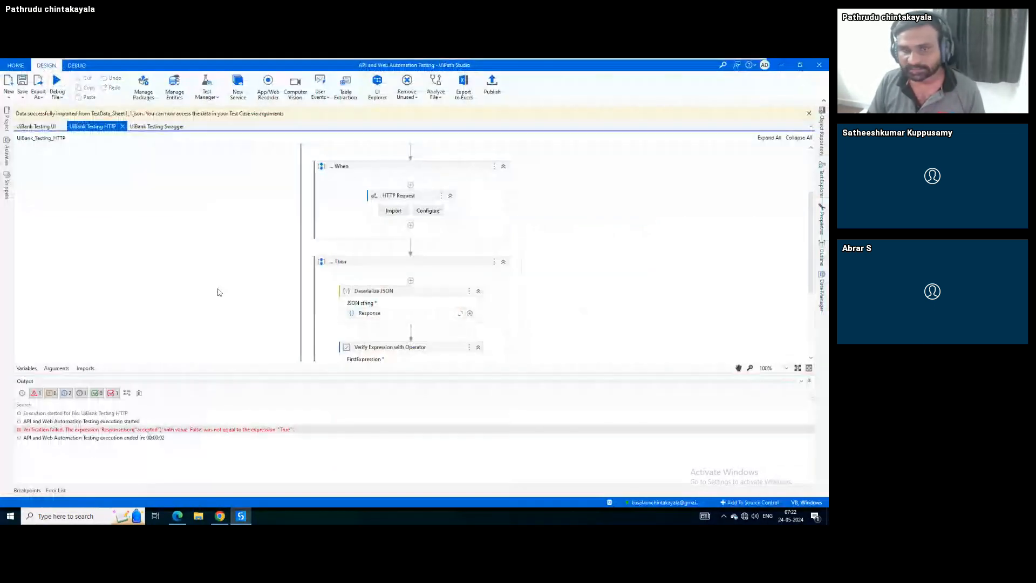
{"action": "left_click", "coordinate": [809, 381]}
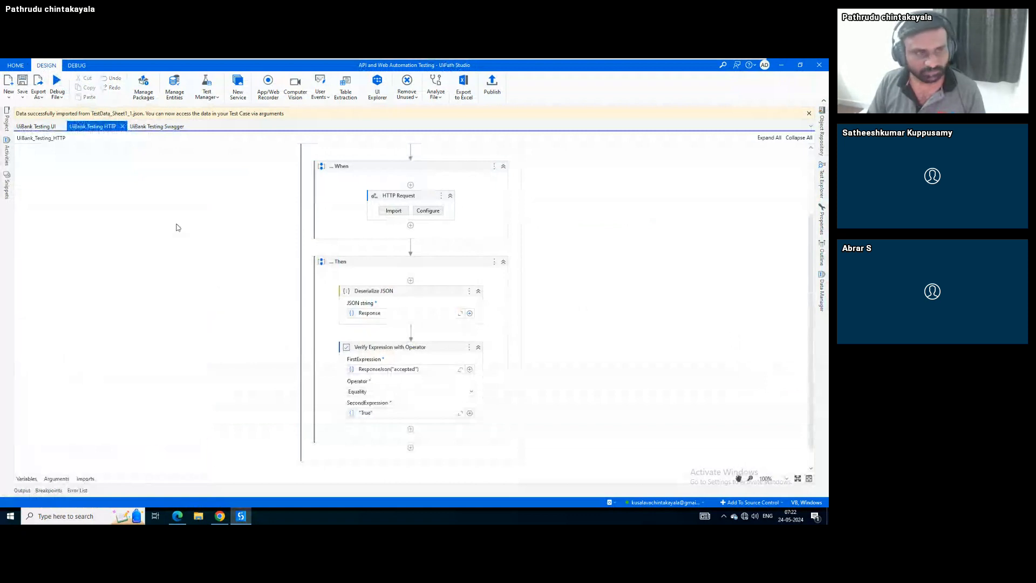
Open the Project panel to view the test case and UiBank workflow files
{"action": "left_click", "coordinate": [6, 121]}
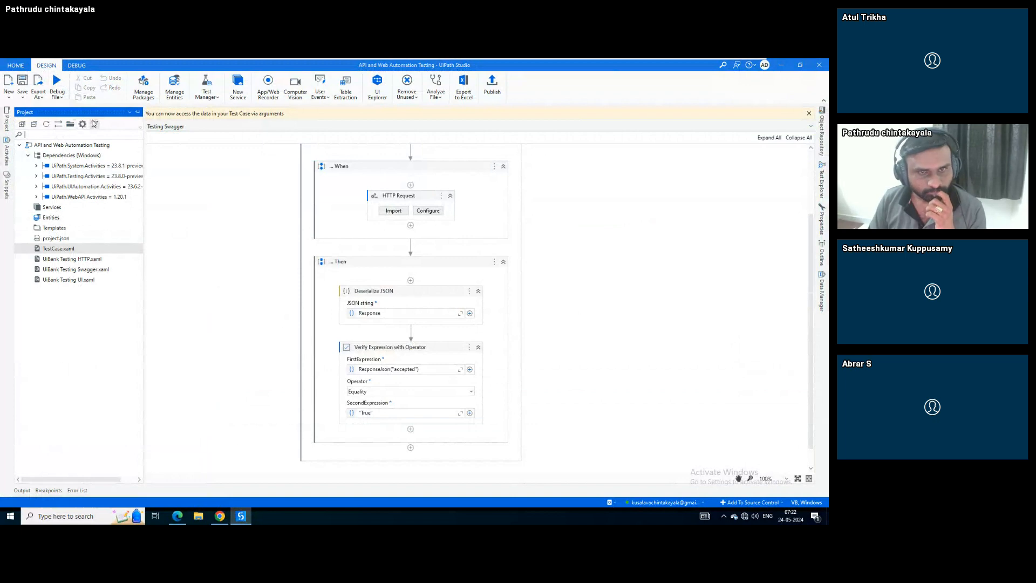
Return to the UiBank Testing HTTP workflow and dismiss the data import notification
{"action": "left_click", "coordinate": [257, 282]}
{"action": "scroll", "coordinate": [257, 282], "scroll_direction": "up", "scroll_amount": 3}
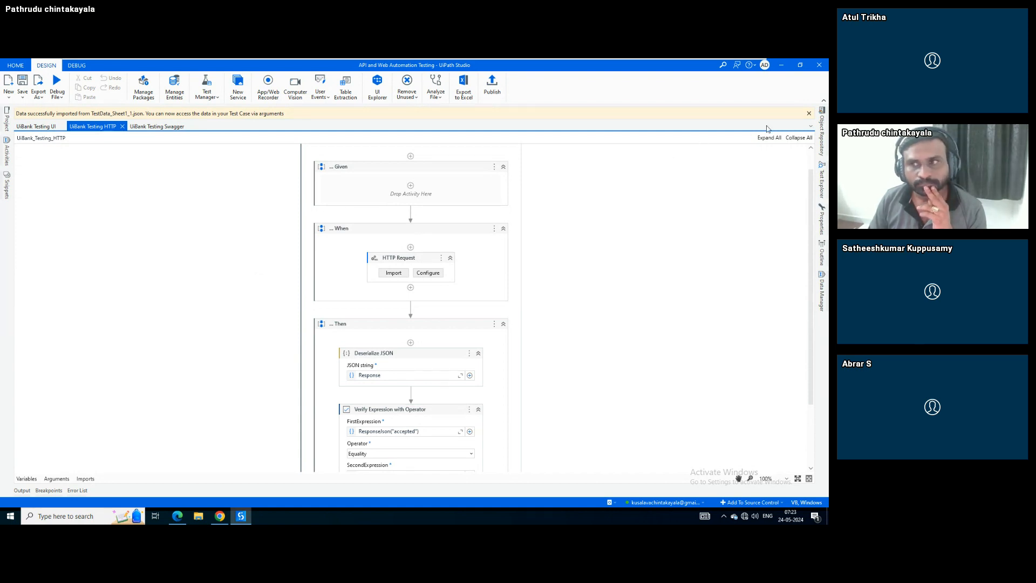
{"action": "left_click", "coordinate": [810, 114]}
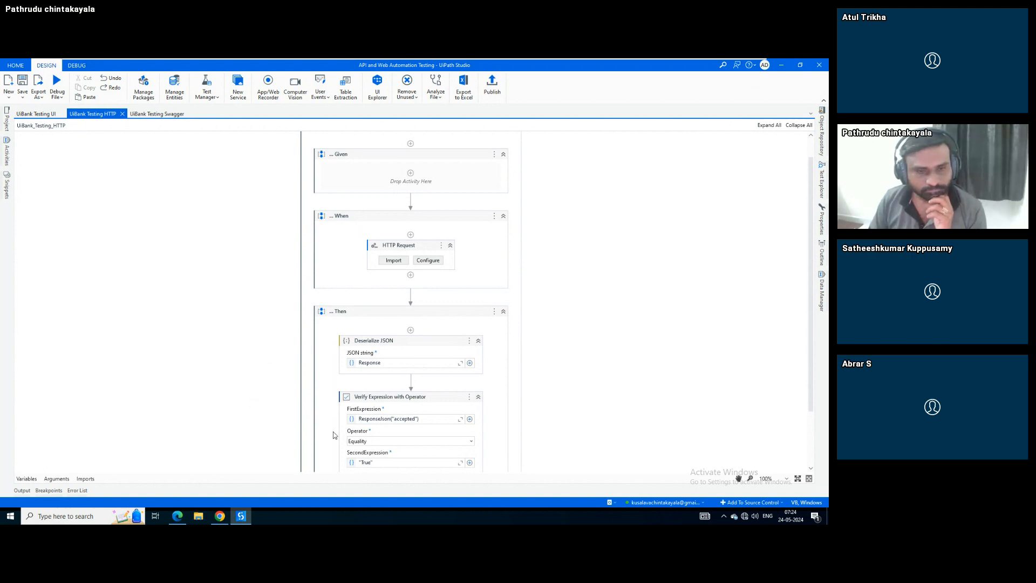
{"action": "left_click", "coordinate": [344, 414]}
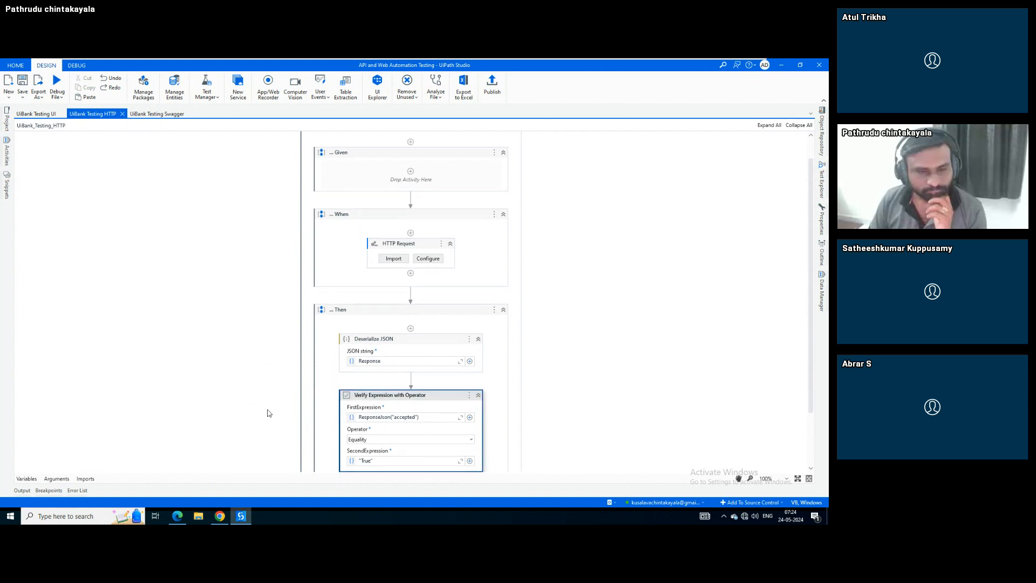
{"action": "scroll", "coordinate": [269, 414], "scroll_direction": "down", "scroll_amount": 1}
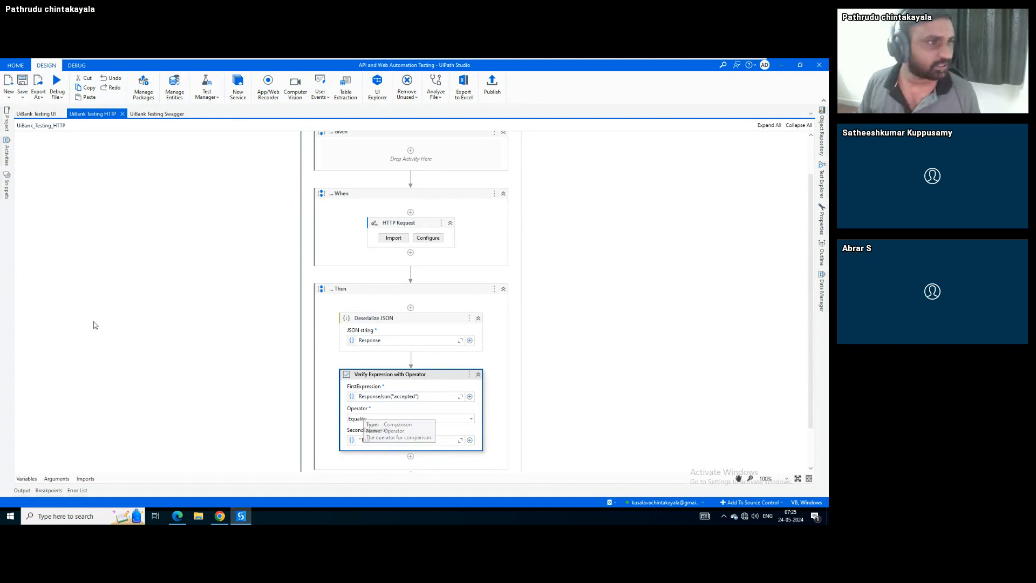
Reopen the UiBank Testing HTTP workflow from the project files
{"action": "left_click", "coordinate": [7, 124]}
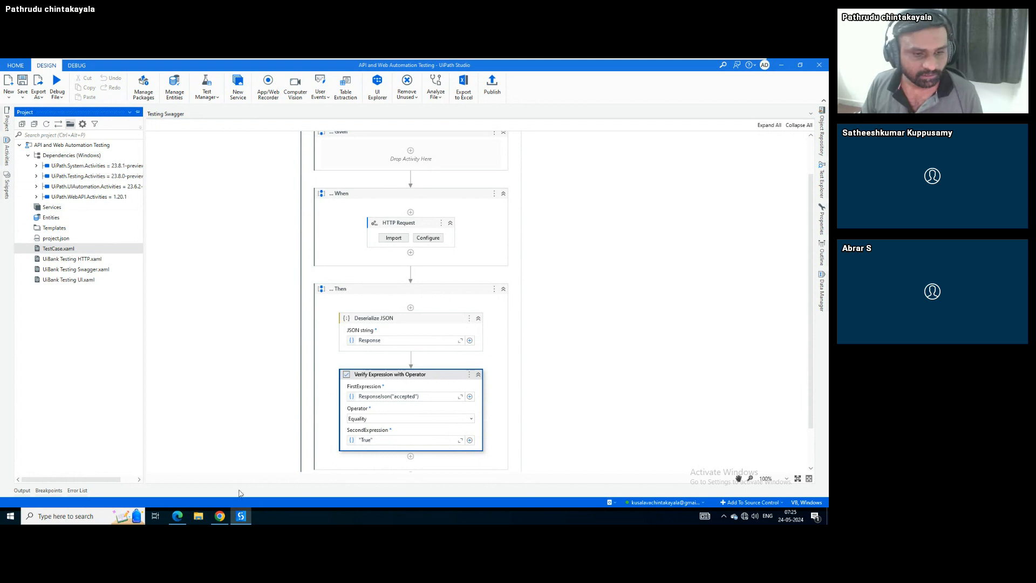
{"action": "left_click", "coordinate": [70, 125]}
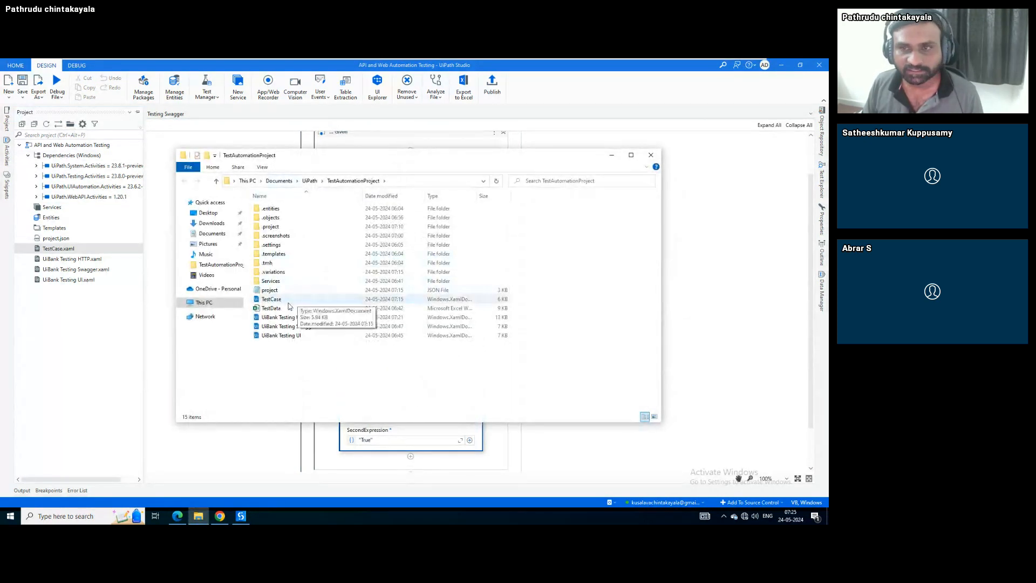
{"action": "double_click", "coordinate": [296, 317]}
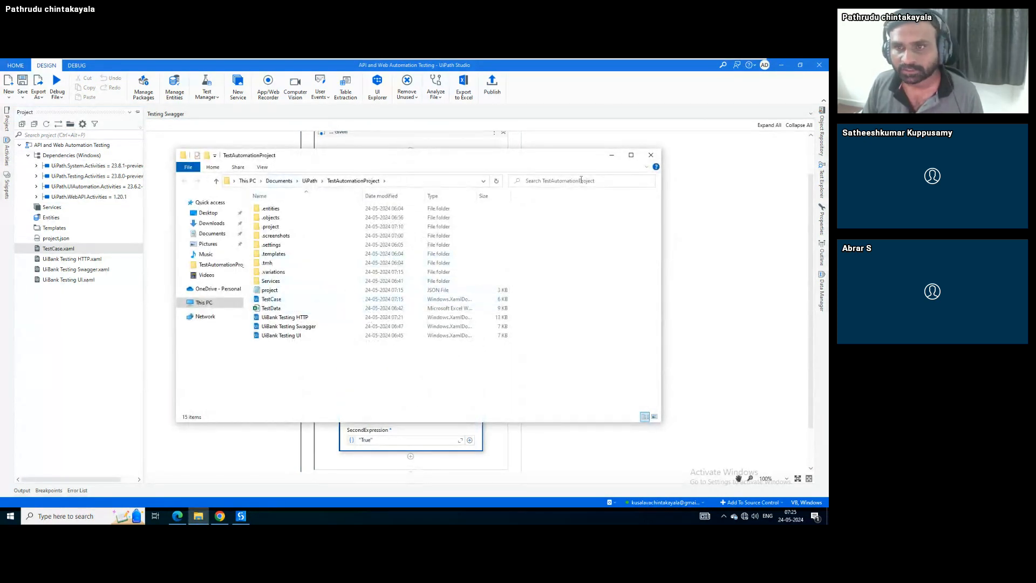
Change the operator check's expected value for ResponseJson("accepted") from "True" to "False"
{"action": "left_click", "coordinate": [375, 440]}
{"action": "key", "text": "BackSpace"}
{"action": "key", "text": "BackSpace"}
{"action": "key", "text": "BackSpace"}
{"action": "key", "text": "BackSpace"}
{"action": "key", "text": "BackSpace"}
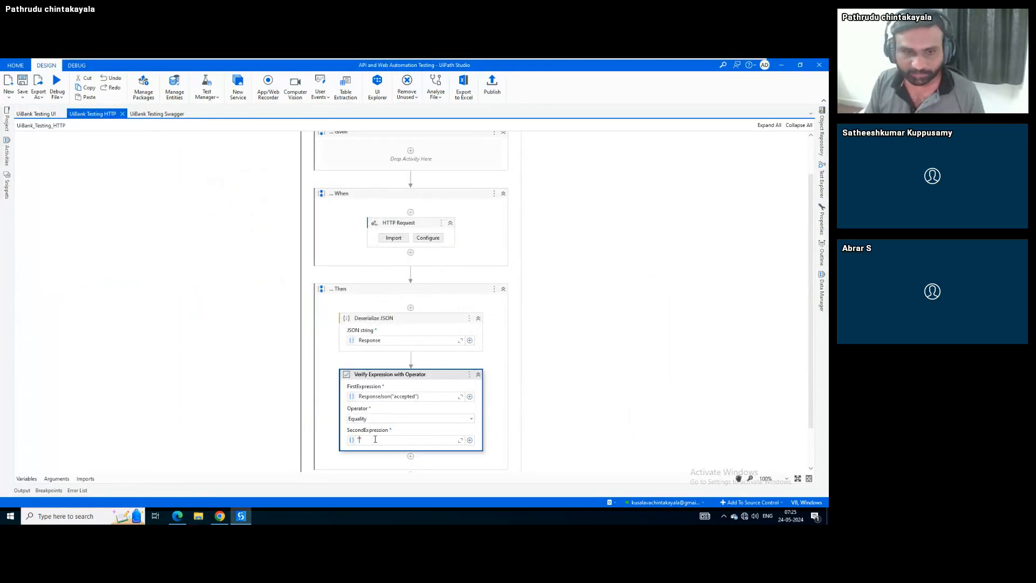
{"action": "type", "text": "F"}
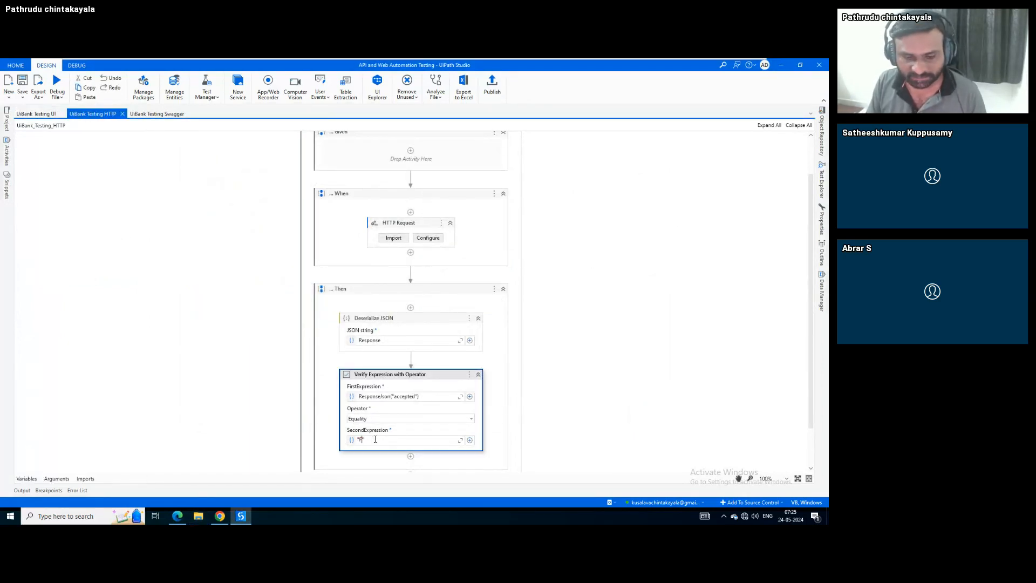
{"action": "type", "text": "alse"}
{"action": "left_click", "coordinate": [449, 389]}
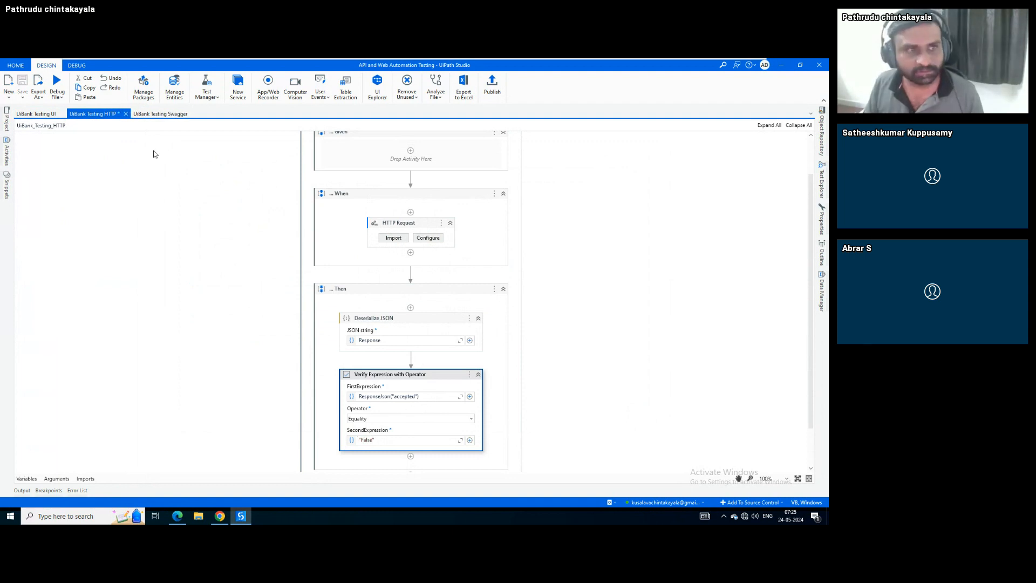
{"action": "left_click", "coordinate": [57, 96]}
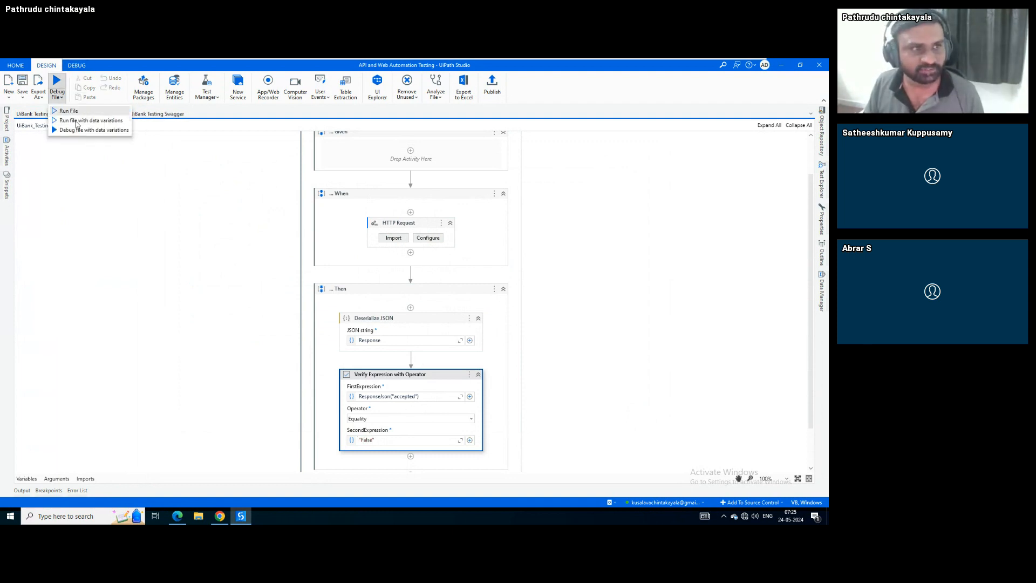
Run test case (2) of UiBank Testing HTTP from Test Explorer
{"action": "left_click", "coordinate": [210, 240]}
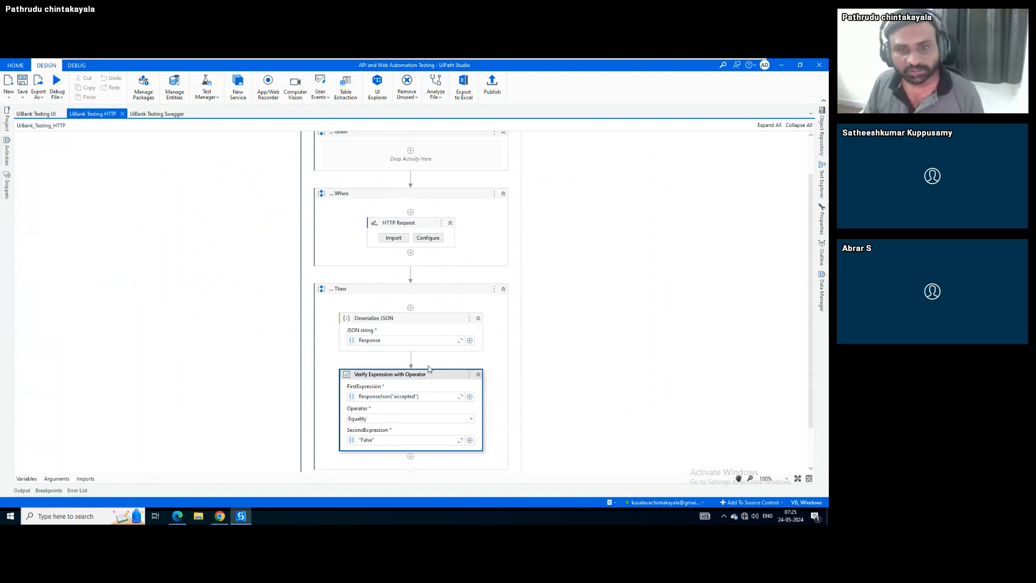
{"action": "left_click", "coordinate": [55, 98]}
{"action": "left_click", "coordinate": [422, 346]}
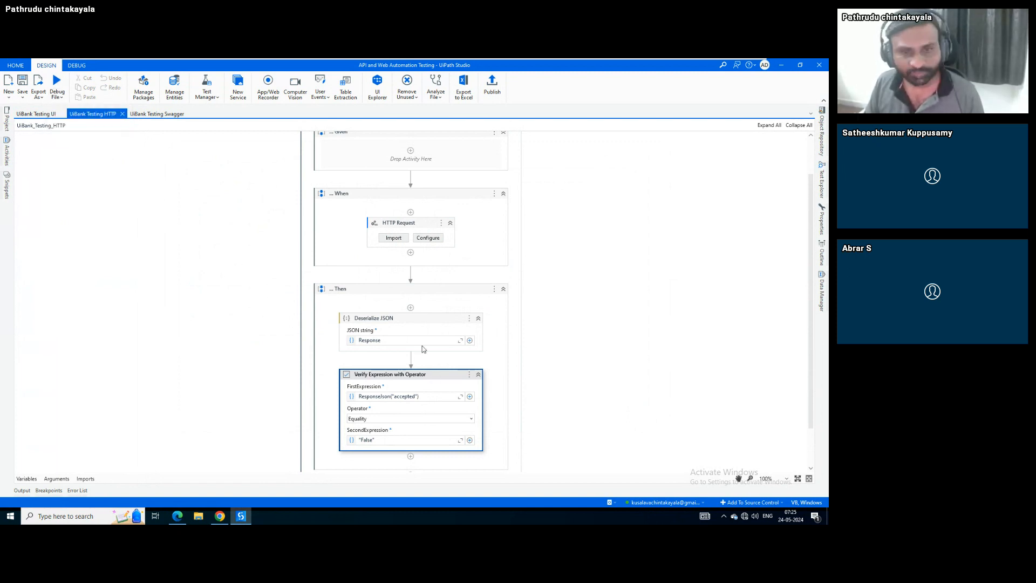
{"action": "left_click", "coordinate": [825, 188]}
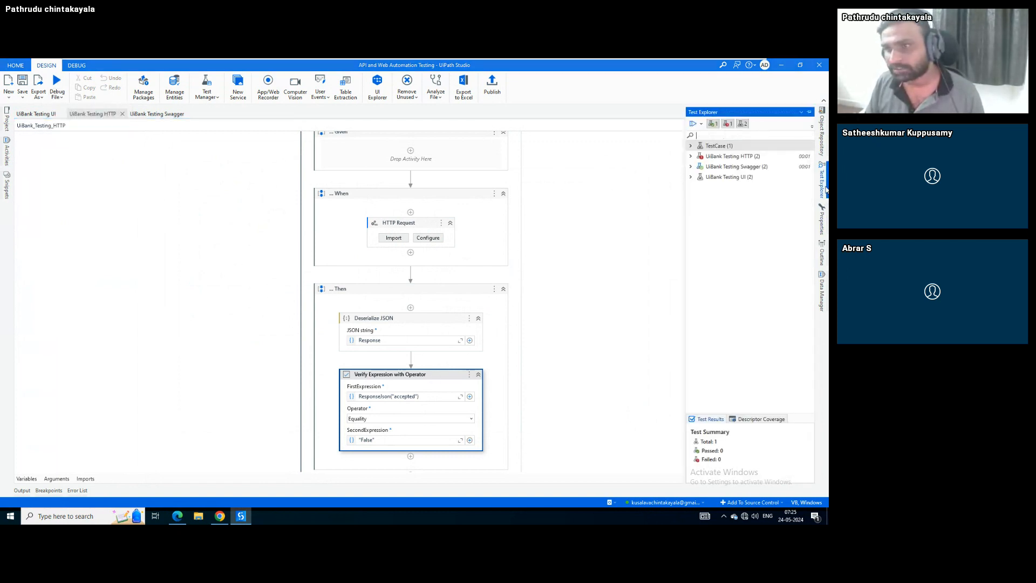
{"action": "left_click", "coordinate": [691, 156]}
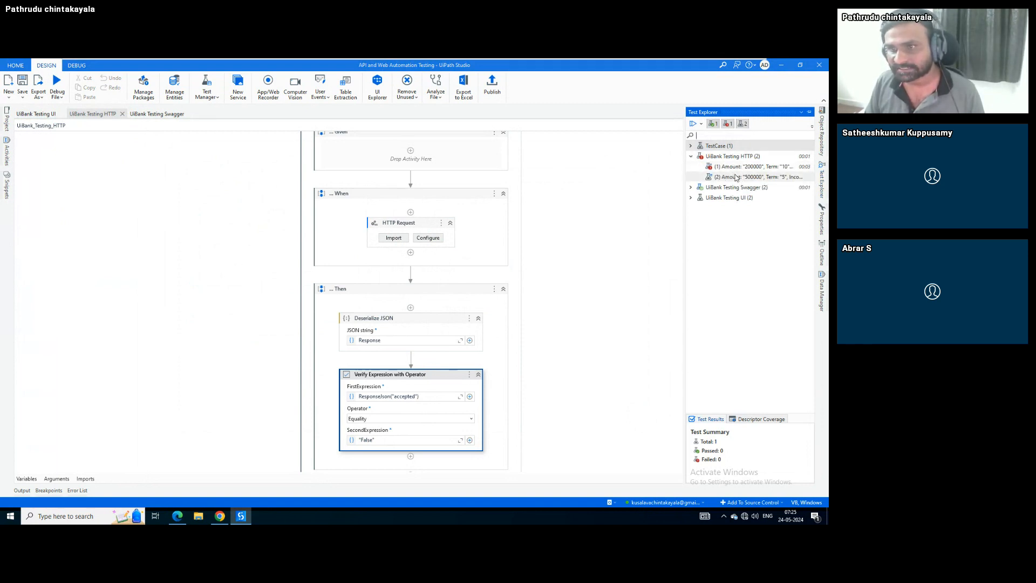
{"action": "left_click", "coordinate": [735, 177]}
{"action": "right_click", "coordinate": [732, 178]}
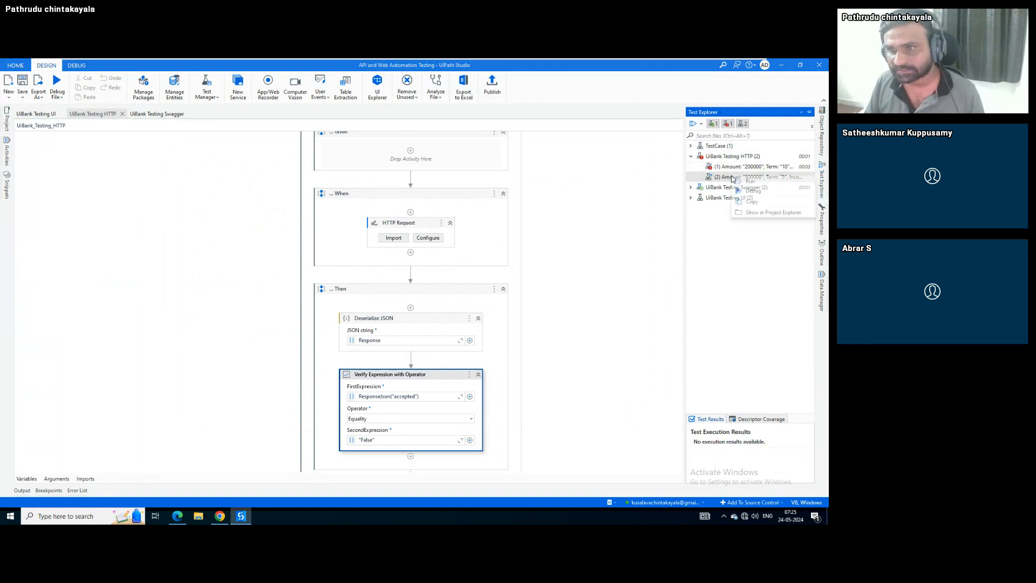
{"action": "left_click", "coordinate": [758, 182]}
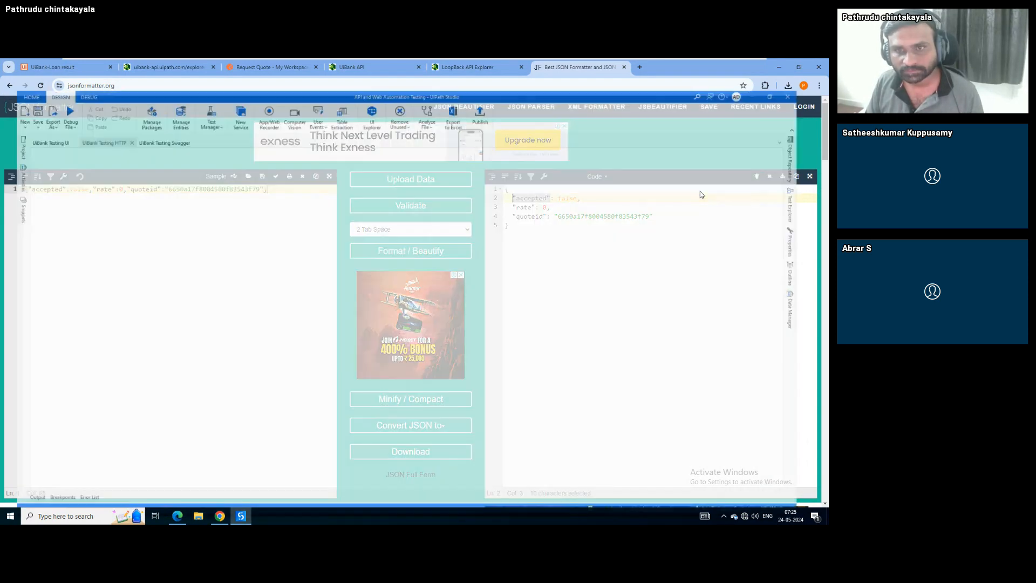
Confirm the response shows accepted false, then copy the swagger.json URL and return to UiPath Studio
{"action": "left_click", "coordinate": [820, 185]}
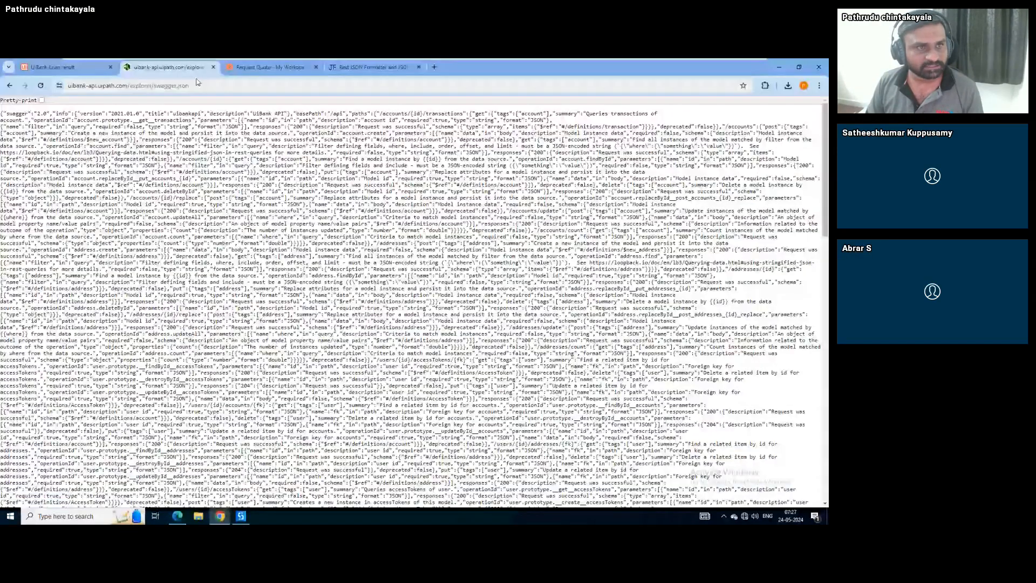
{"action": "left_click", "coordinate": [197, 84]}
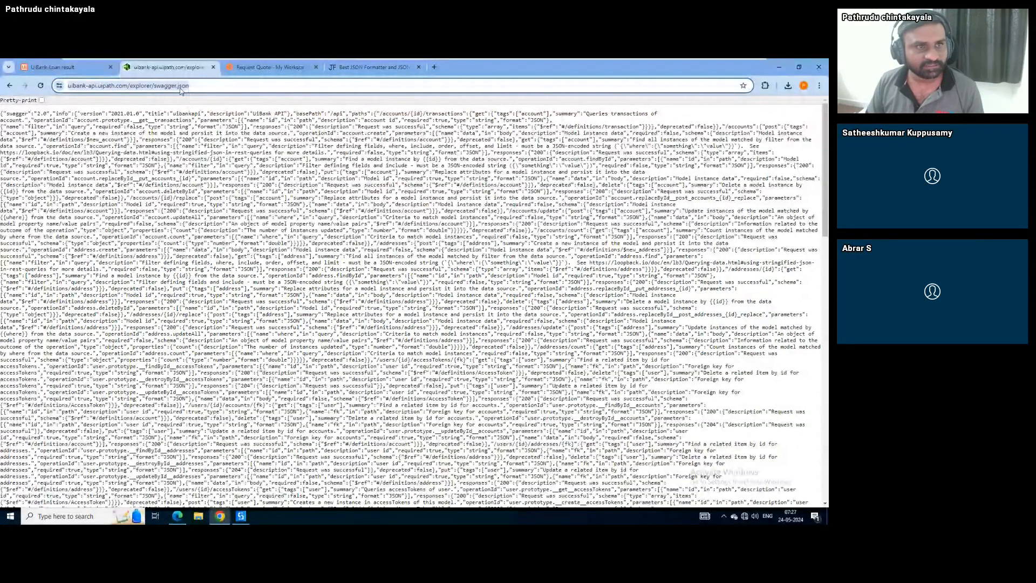
{"action": "left_click", "coordinate": [297, 250]}
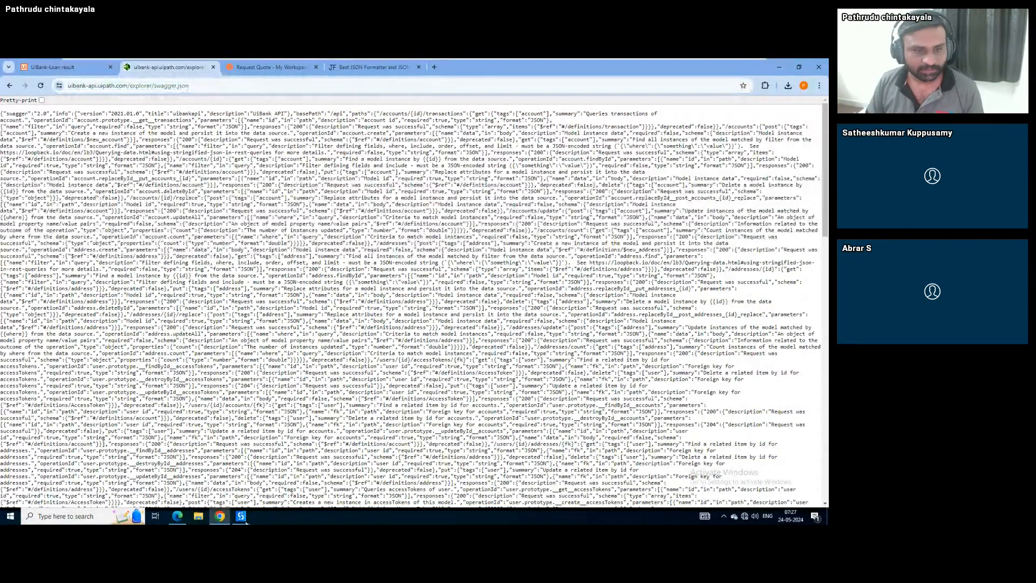
{"action": "left_click", "coordinate": [241, 516]}
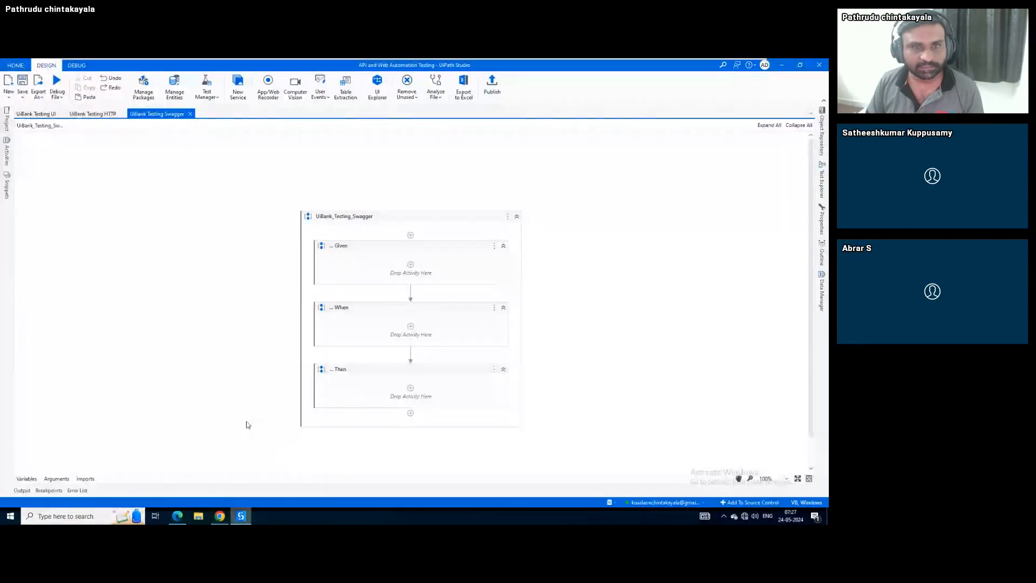
Create a new service from the pasted swagger.json link and load its endpoints, collapsing the Account group
{"action": "left_click", "coordinate": [237, 89]}
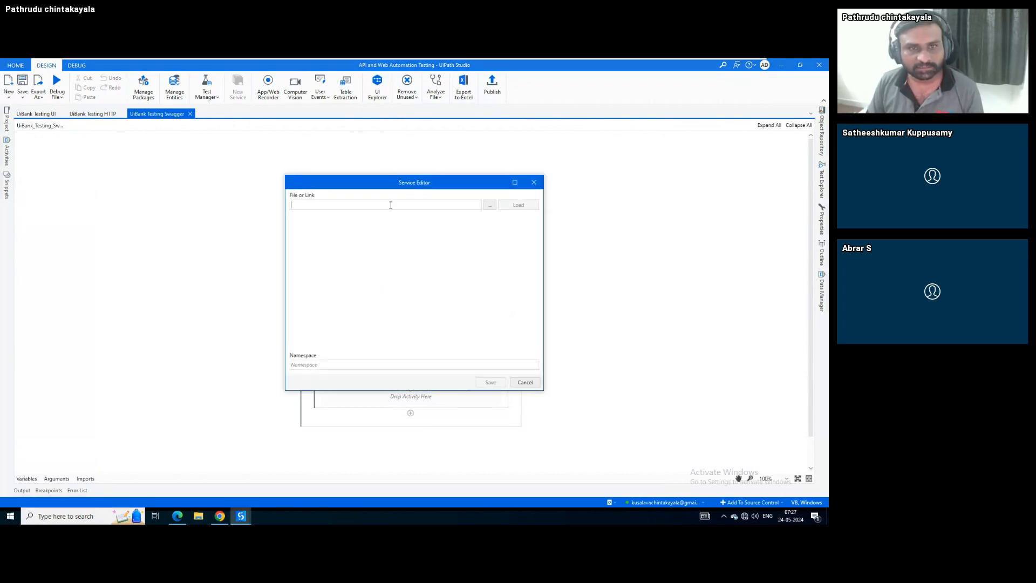
{"action": "type", "text": "https://uibank-api.uipath.com/explorer/swagger.json"}
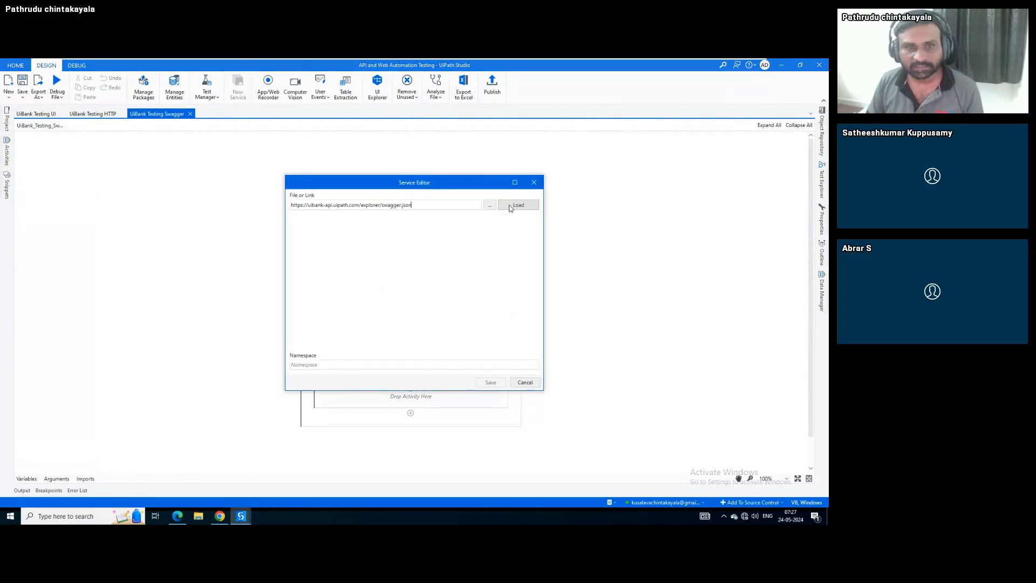
{"action": "left_click", "coordinate": [510, 208]}
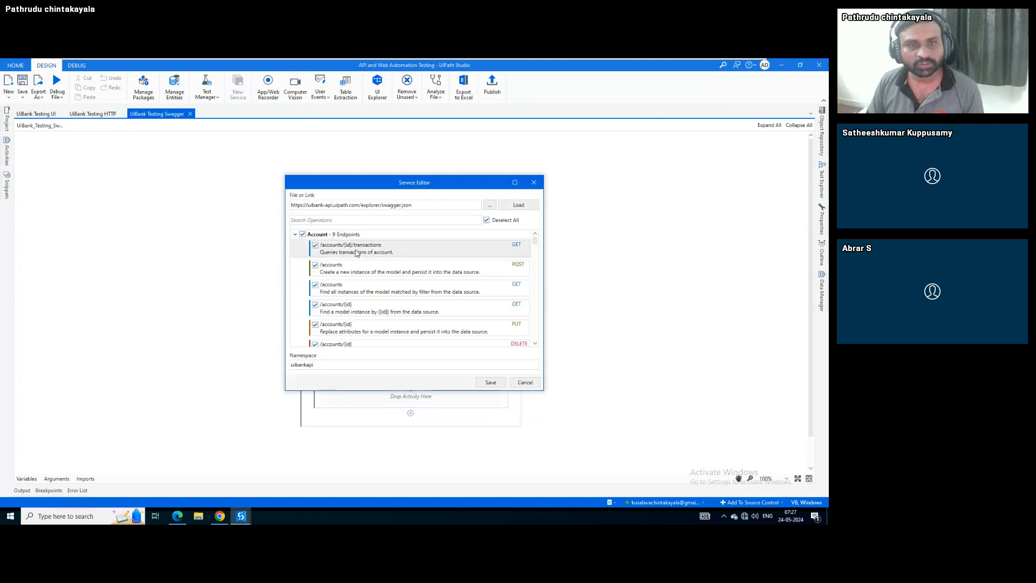
{"action": "left_click", "coordinate": [295, 235]}
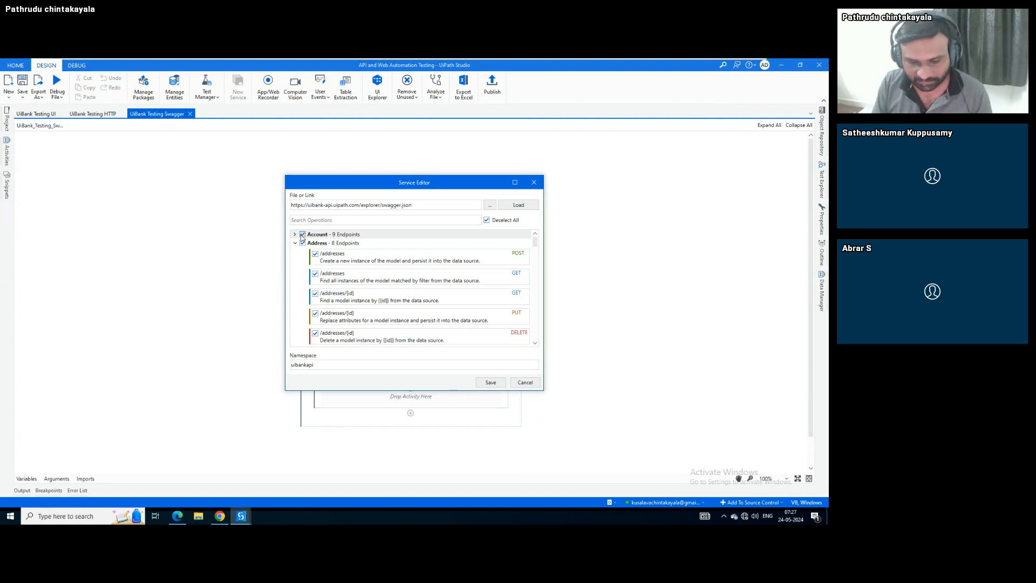
Save the service under namespace SwaggerUiBank, without a hyphen, to generate its activities
{"action": "type", "text": "Swagger"}
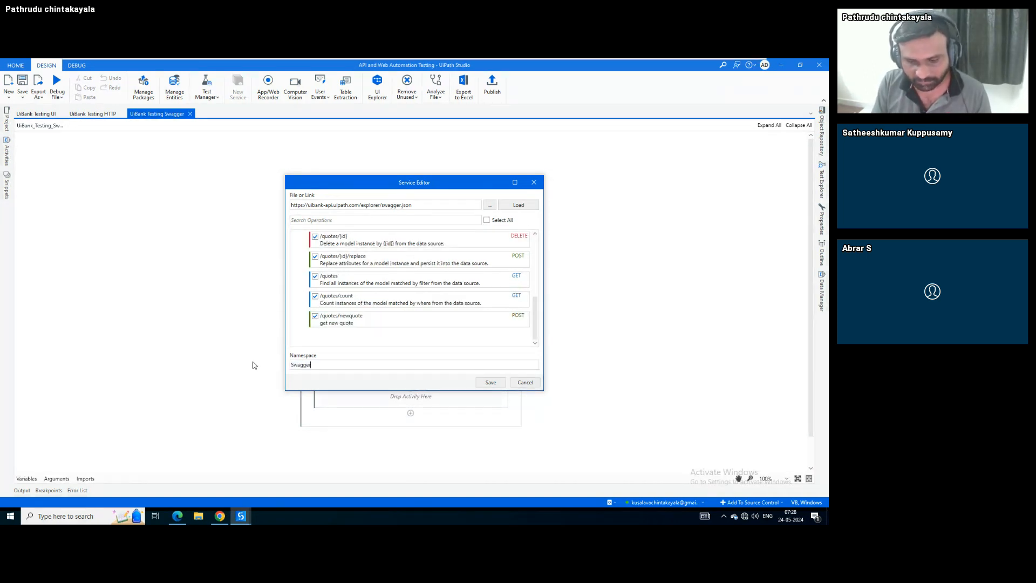
{"action": "type", "text": "UiBank"}
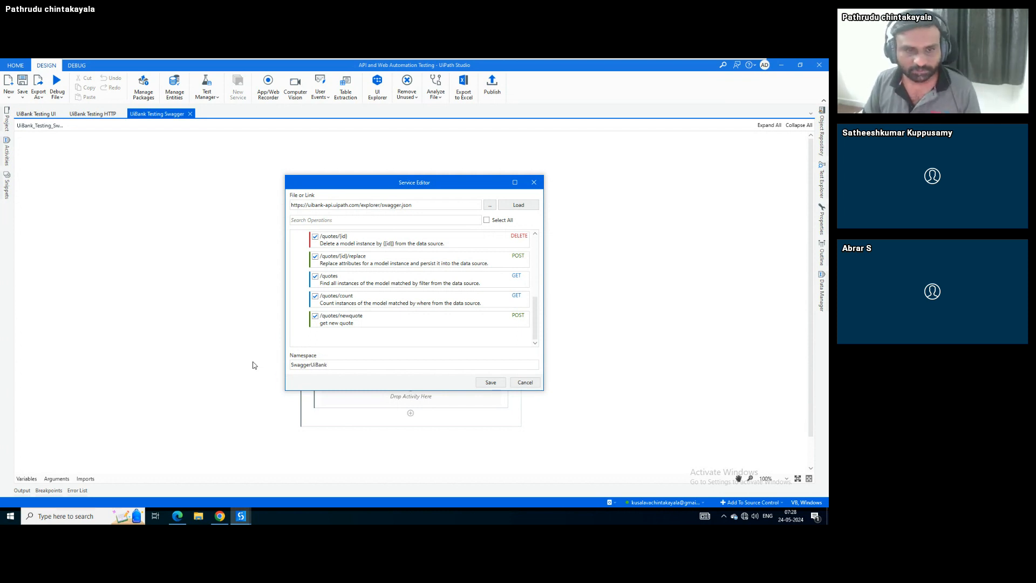
{"action": "left_click", "coordinate": [309, 365]}
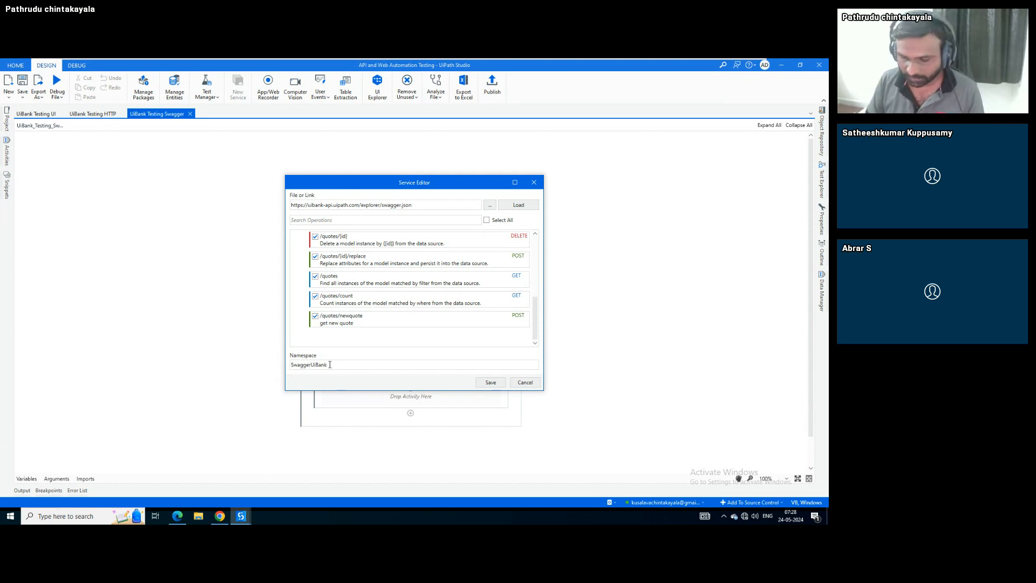
{"action": "type", "text": "-"}
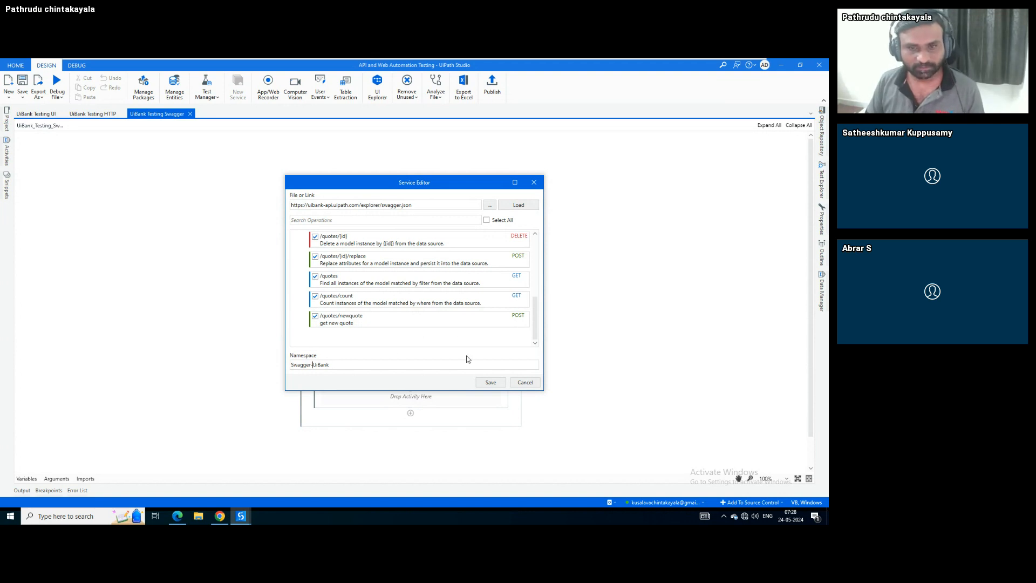
{"action": "left_click", "coordinate": [491, 383]}
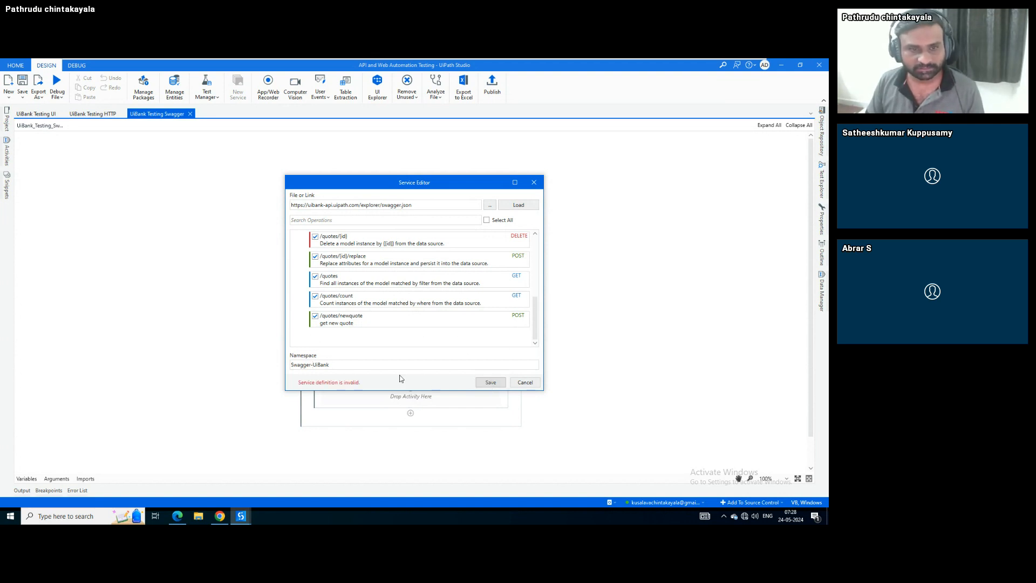
{"action": "key", "text": "BackSpace"}
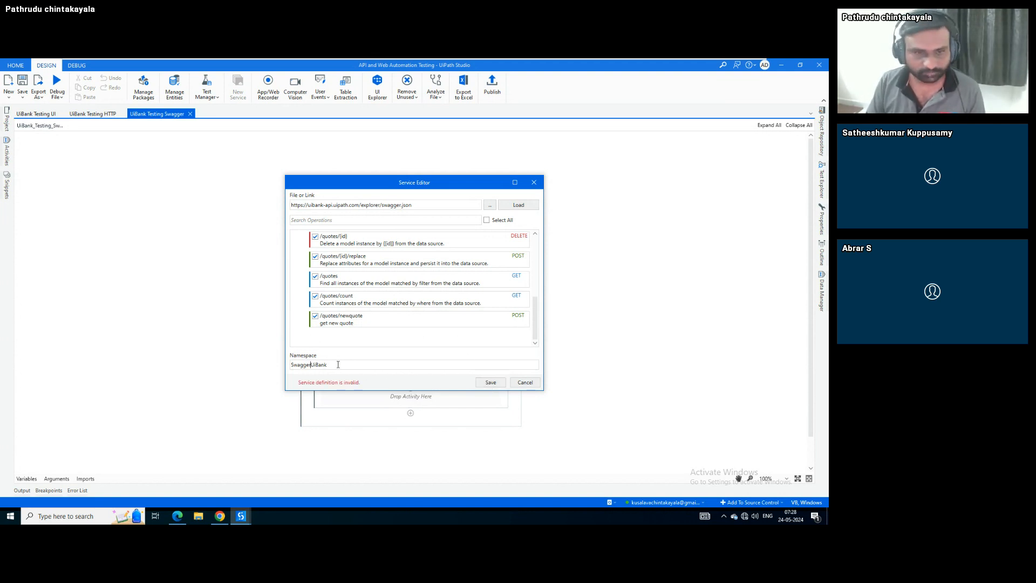
{"action": "left_click", "coordinate": [488, 383]}
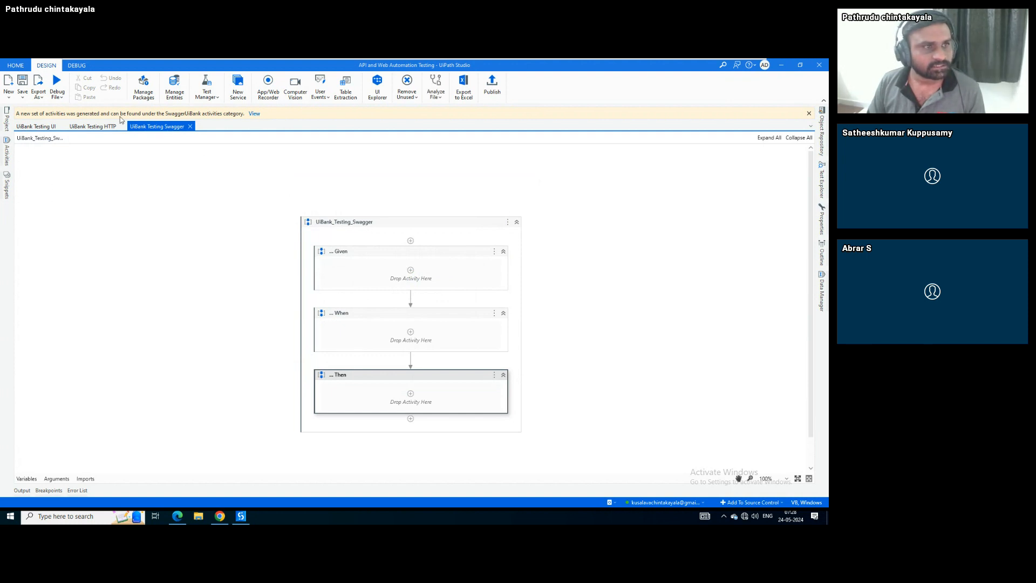
{"action": "left_click", "coordinate": [254, 114]}
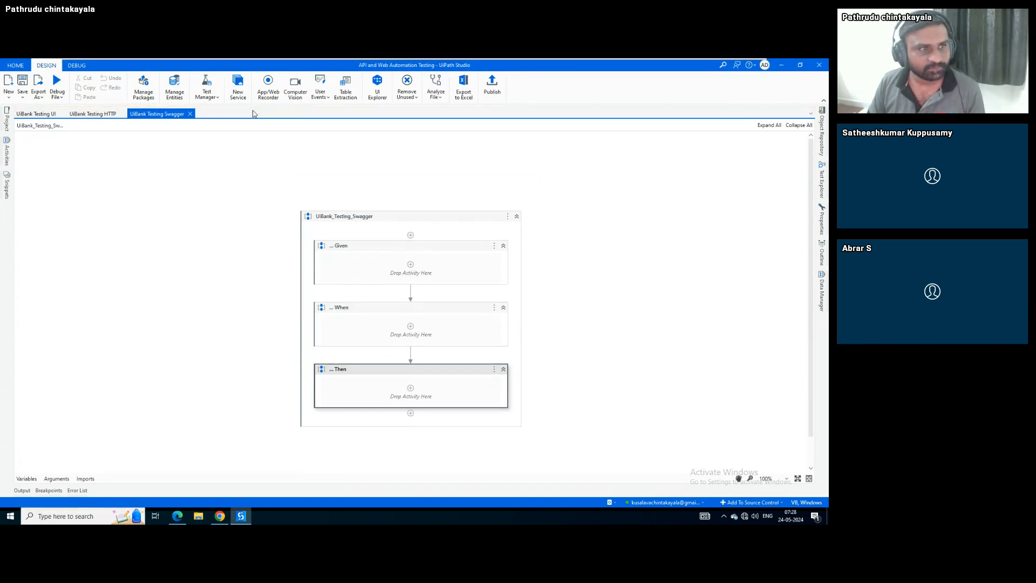
{"action": "left_click", "coordinate": [8, 157]}
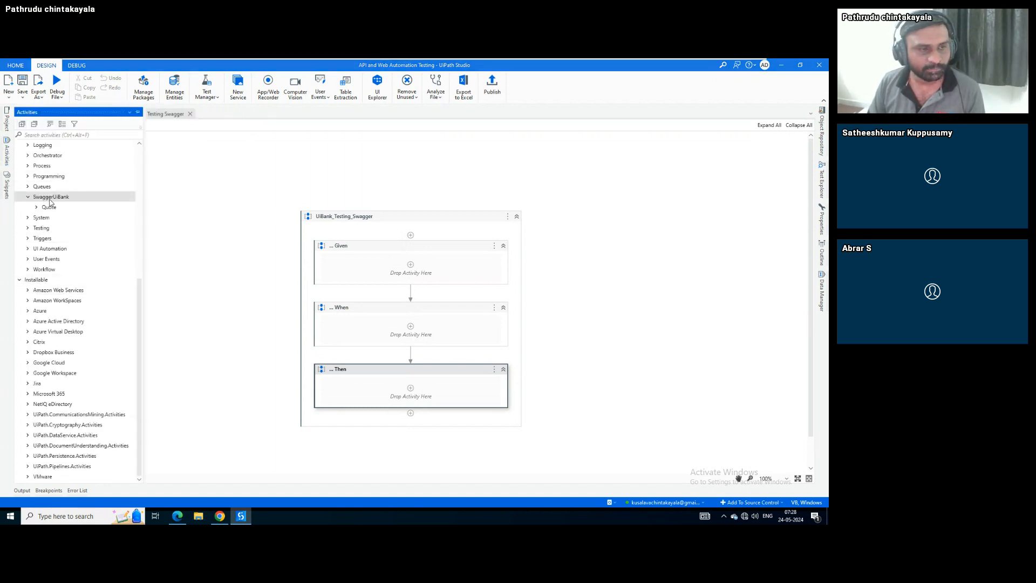
Drag Quote_newquote from SwaggerUiBank > Quote into the When section
{"action": "left_click", "coordinate": [37, 207]}
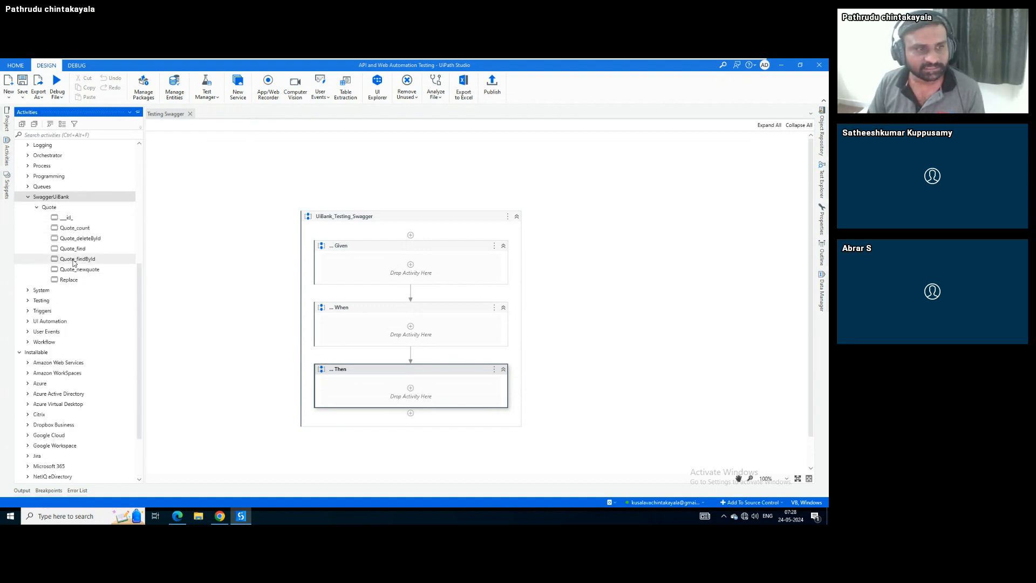
{"action": "left_click_drag", "start_coordinate": [78, 269], "coordinate": [398, 326]}
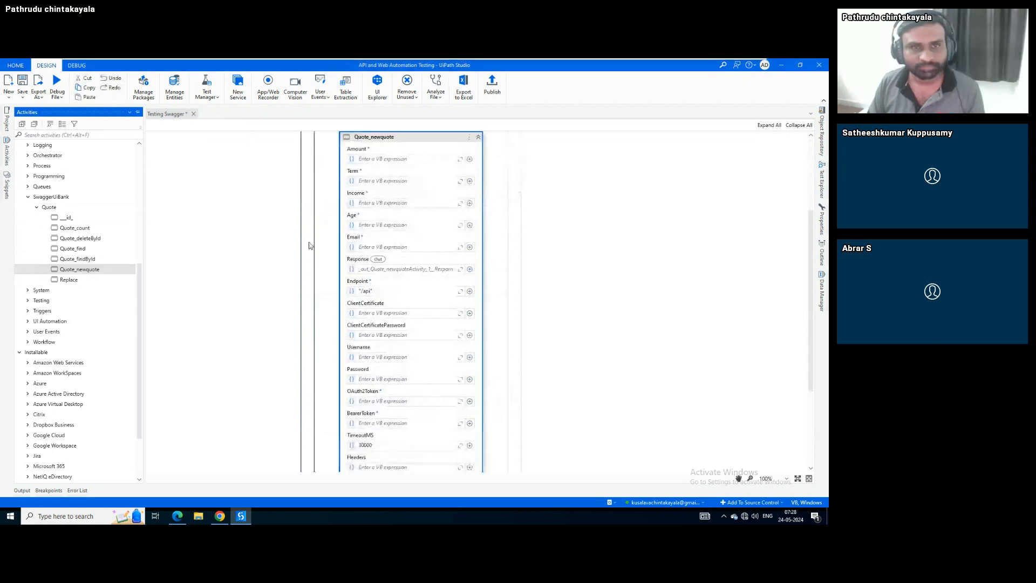
Fill Quote_newquote's Amount and Term inputs with the Amount and Term arguments
{"action": "left_click", "coordinate": [379, 160]}
{"action": "type", "text": "Amount"}
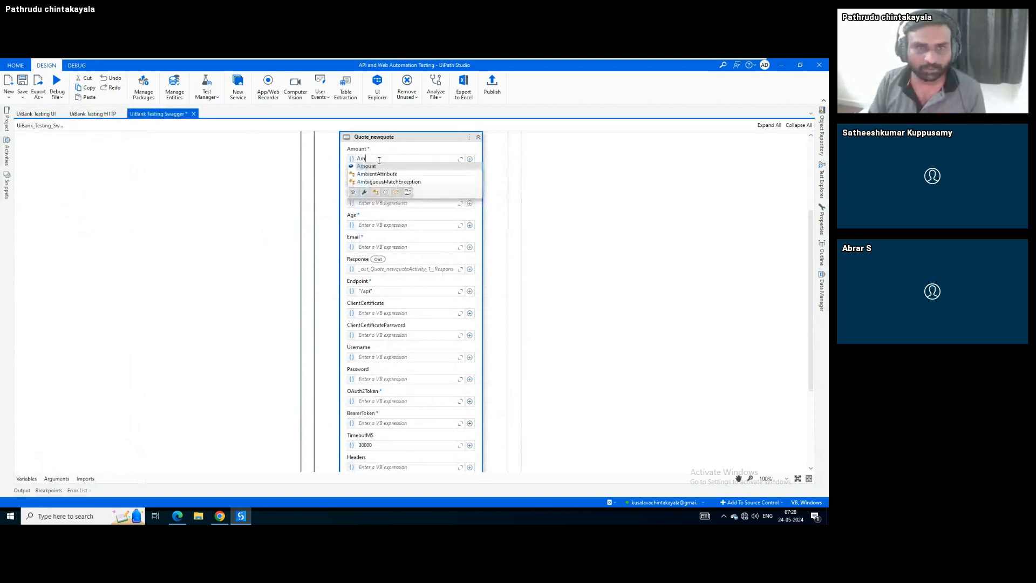
{"action": "left_click", "coordinate": [56, 479]}
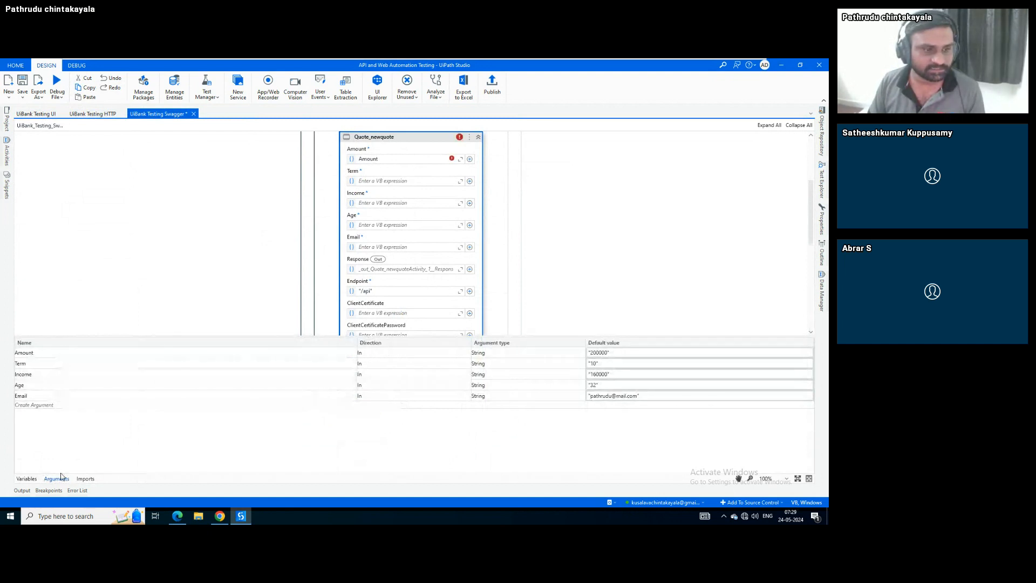
{"action": "left_click", "coordinate": [56, 479]}
{"action": "left_click", "coordinate": [379, 181]}
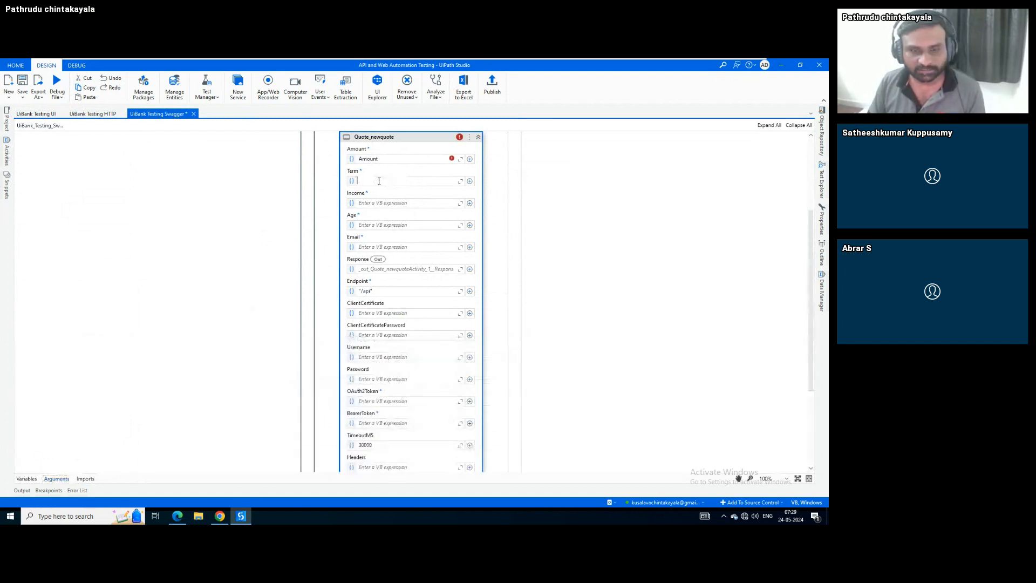
{"action": "type", "text": "Term"}
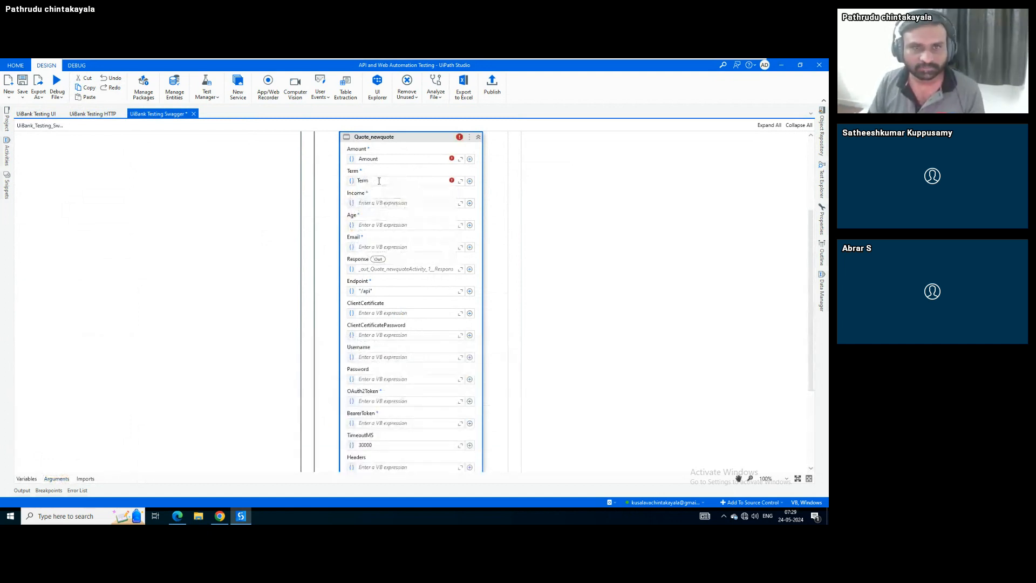
Fill the Income, Age and Email inputs with their matching arguments
{"action": "left_click", "coordinate": [388, 204]}
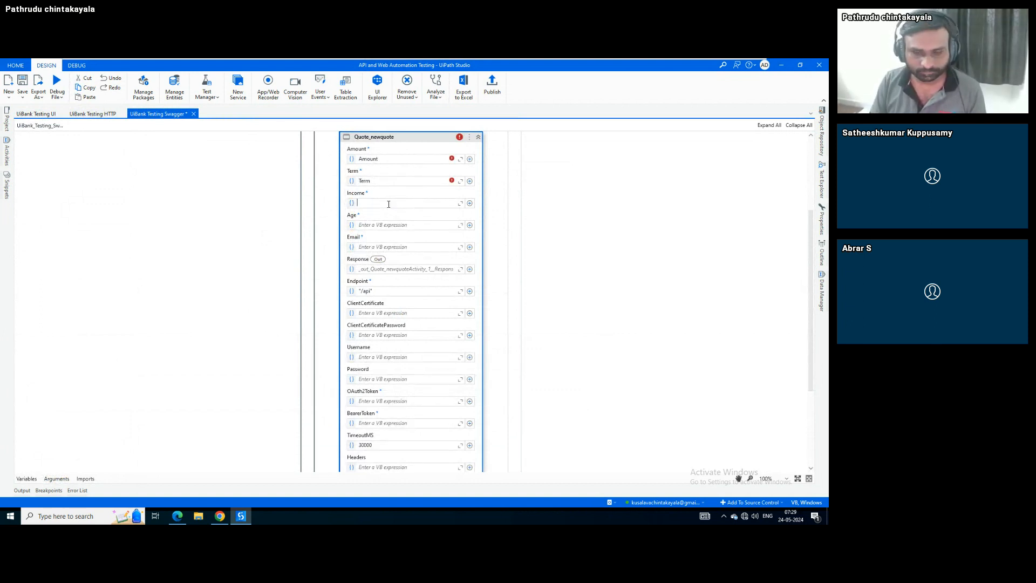
{"action": "type", "text": "Income"}
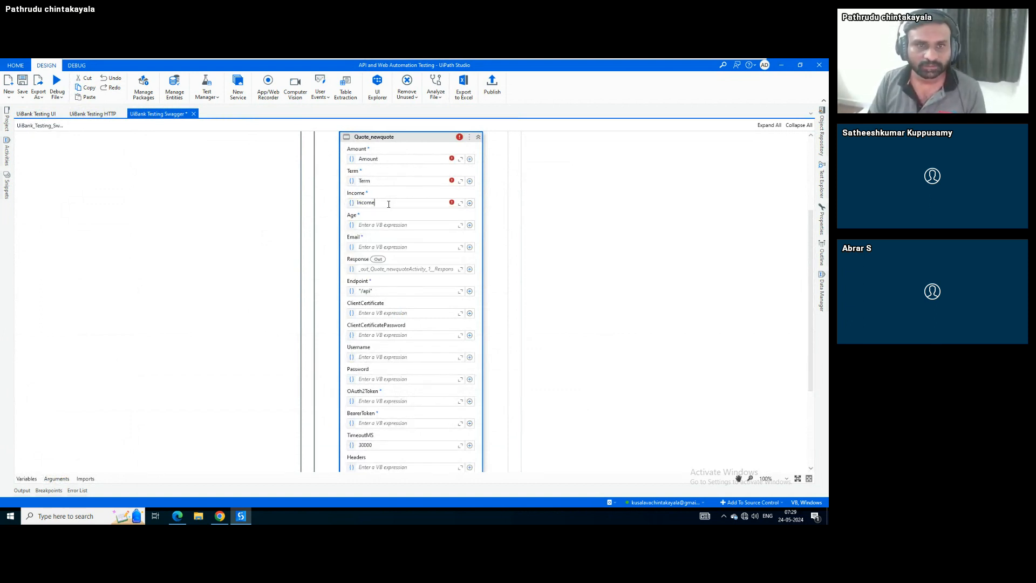
{"action": "left_click", "coordinate": [402, 225]}
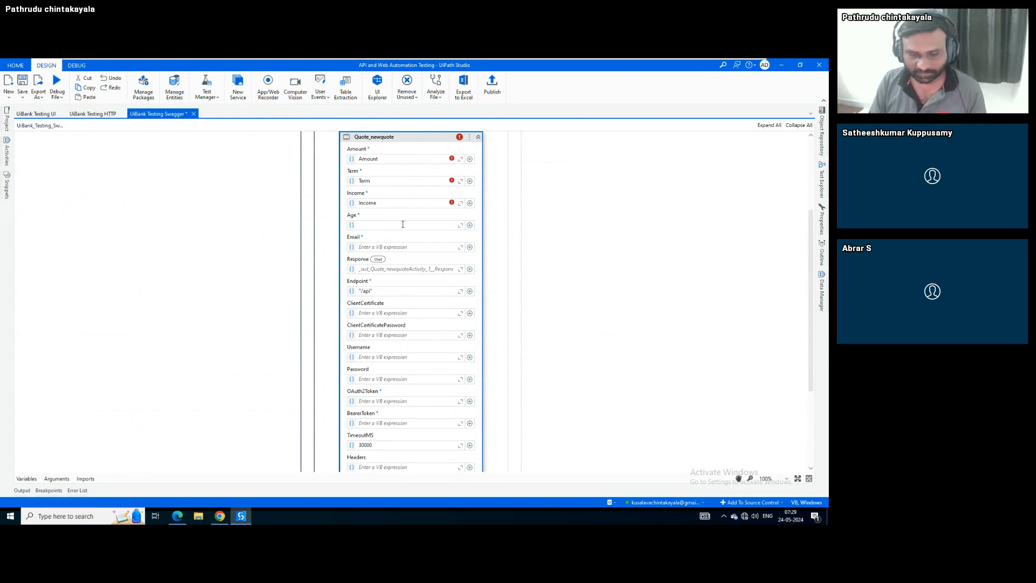
{"action": "type", "text": "Age"}
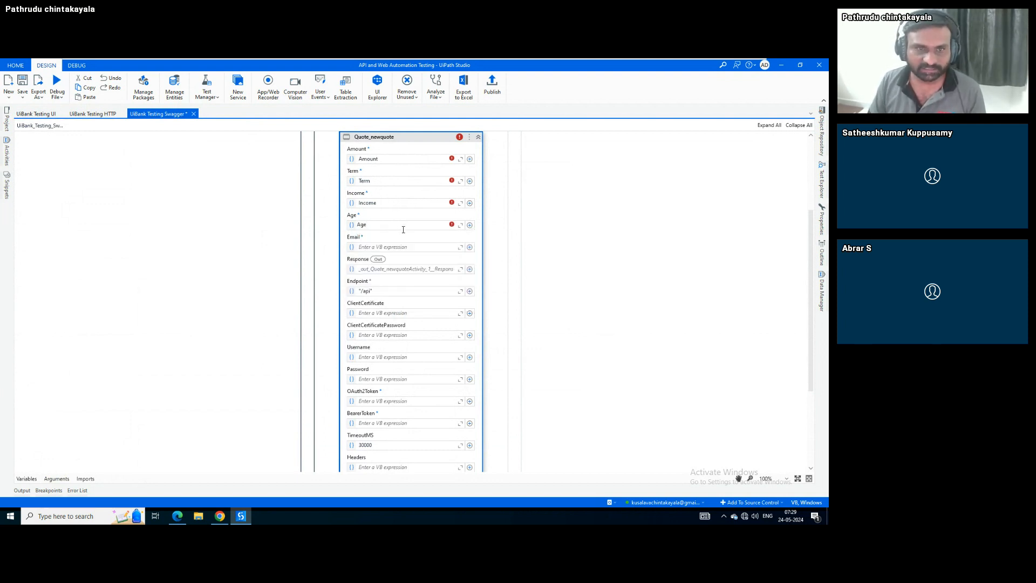
{"action": "left_click", "coordinate": [405, 245]}
{"action": "type", "text": "Email"}
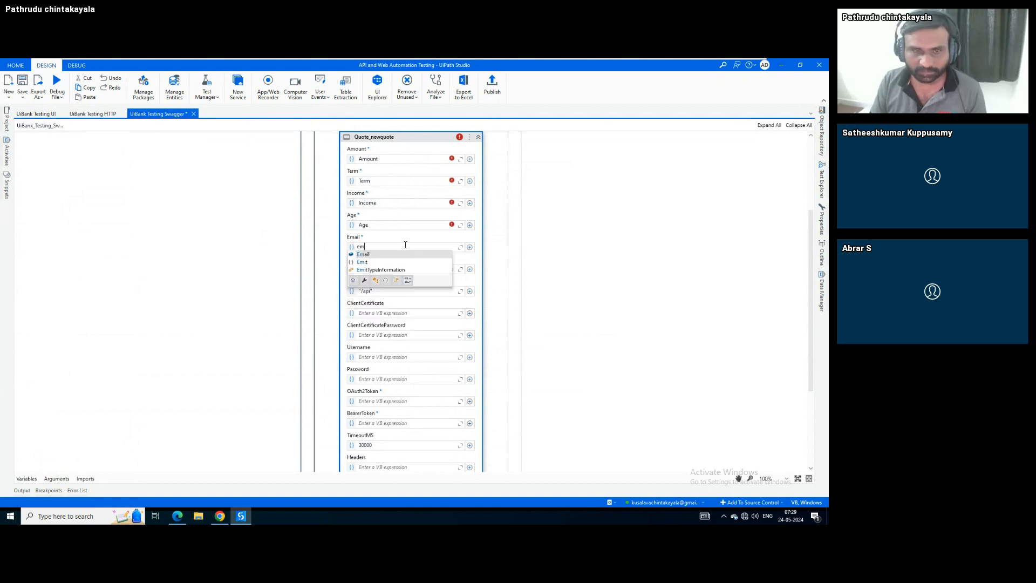
{"action": "left_click", "coordinate": [426, 142]}
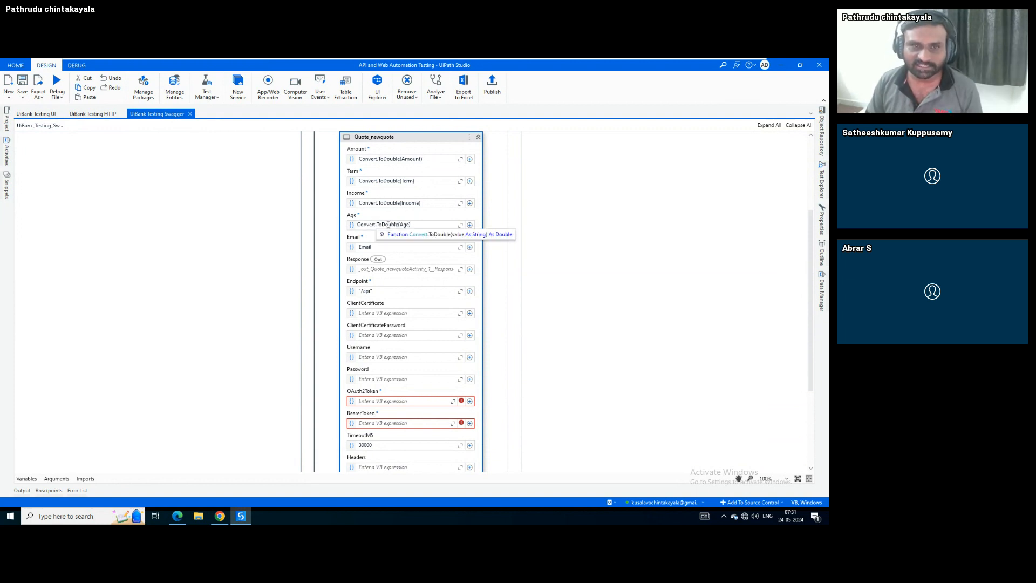
Commit the Convert.ToDouble-wrapped Amount, Term, Income and Age values
{"action": "left_click", "coordinate": [270, 249]}
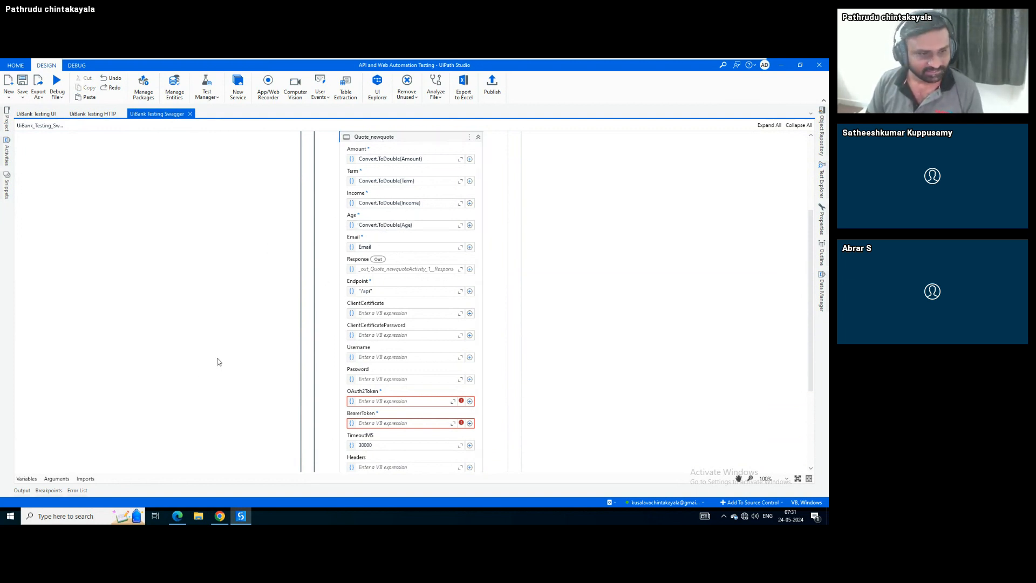
{"action": "left_click", "coordinate": [221, 518]}
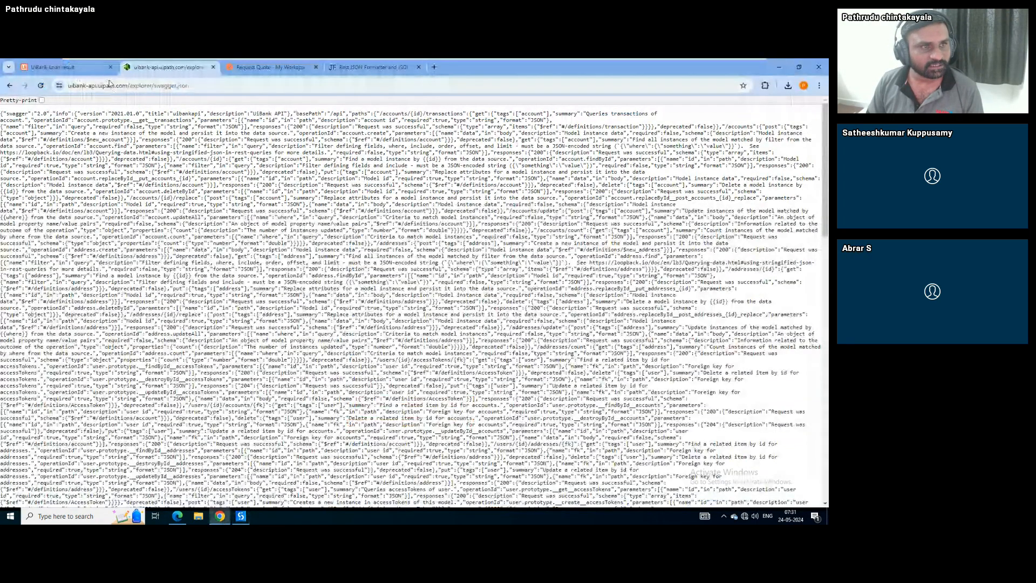
{"action": "left_click_drag", "start_coordinate": [151, 86], "coordinate": [67, 86]}
{"action": "key", "text": "ctrl+c"}
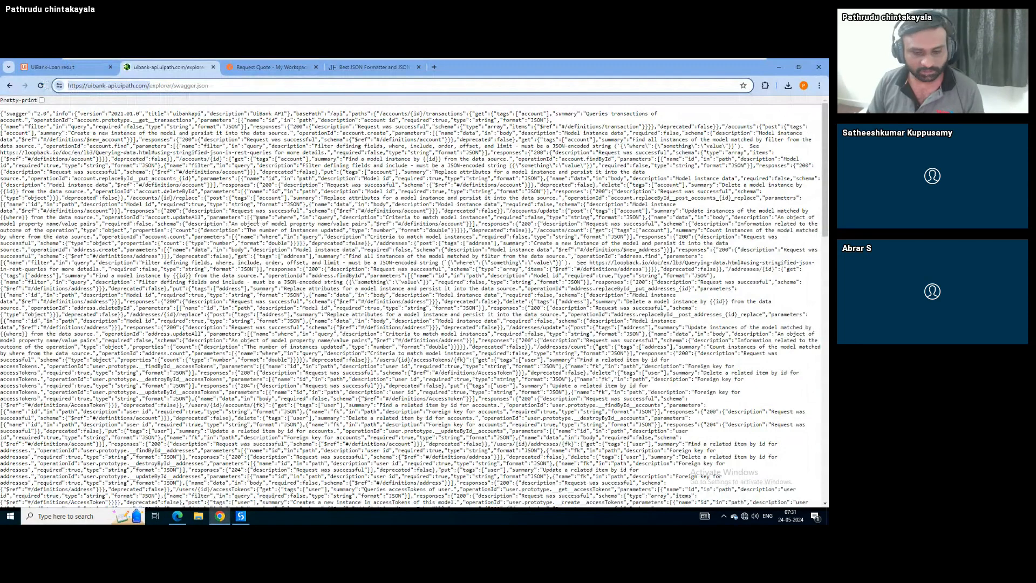
{"action": "left_click", "coordinate": [246, 517]}
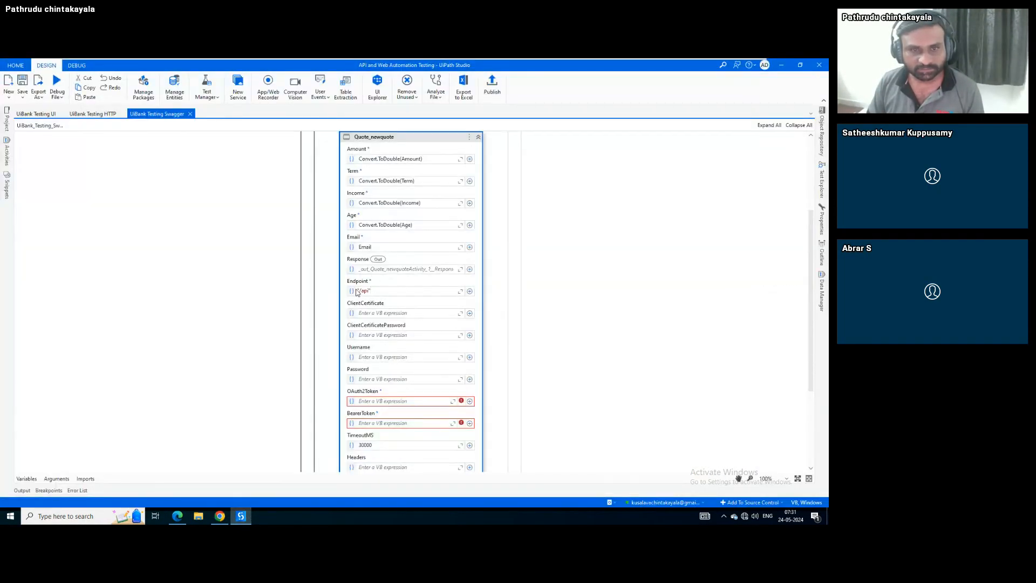
{"action": "left_click", "coordinate": [357, 291]}
{"action": "key", "text": "ctrl+v"}
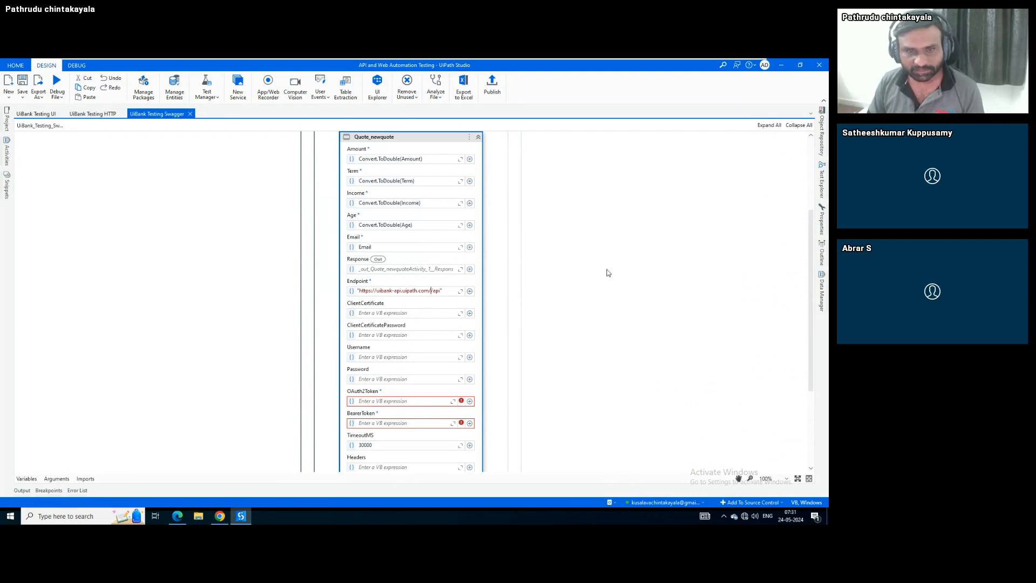
{"action": "left_click", "coordinate": [433, 291]}
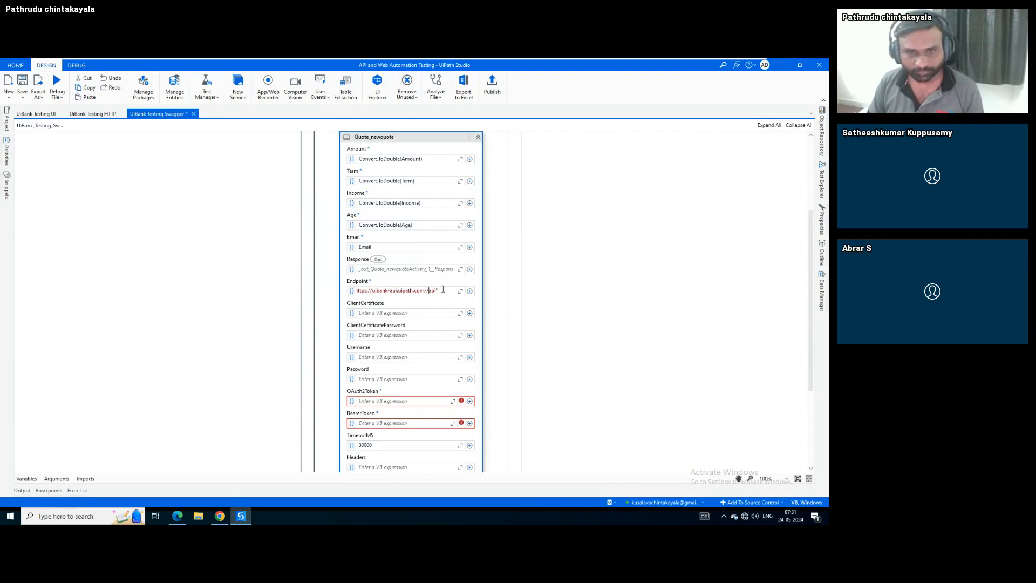
{"action": "key", "text": "BackSpace"}
{"action": "left_click", "coordinate": [644, 242]}
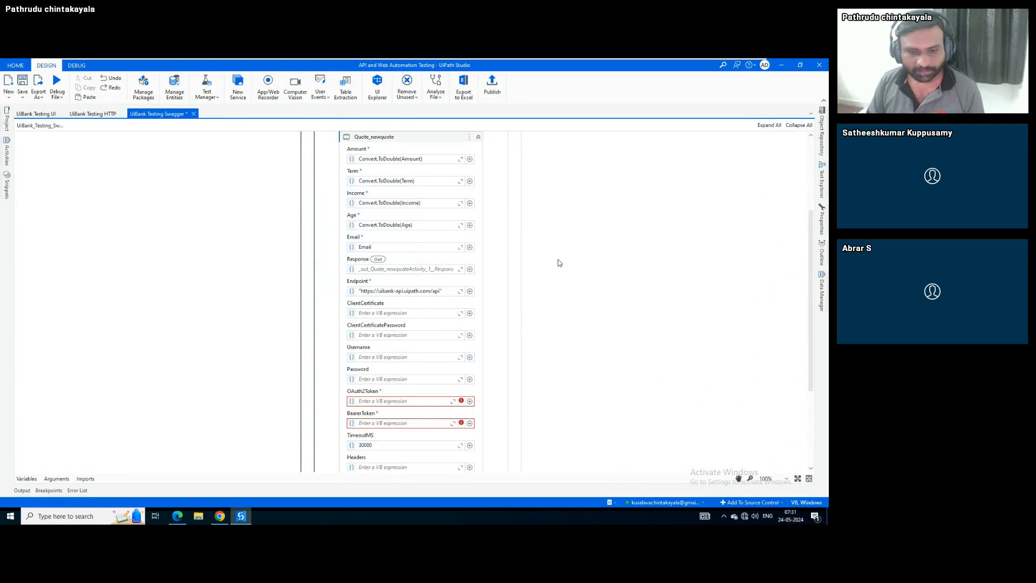
Save the project and set OAuth2Token to an empty string ""
{"action": "key", "text": "ctrl+s"}
{"action": "scroll", "coordinate": [281, 279], "scroll_direction": "down", "scroll_amount": 3}
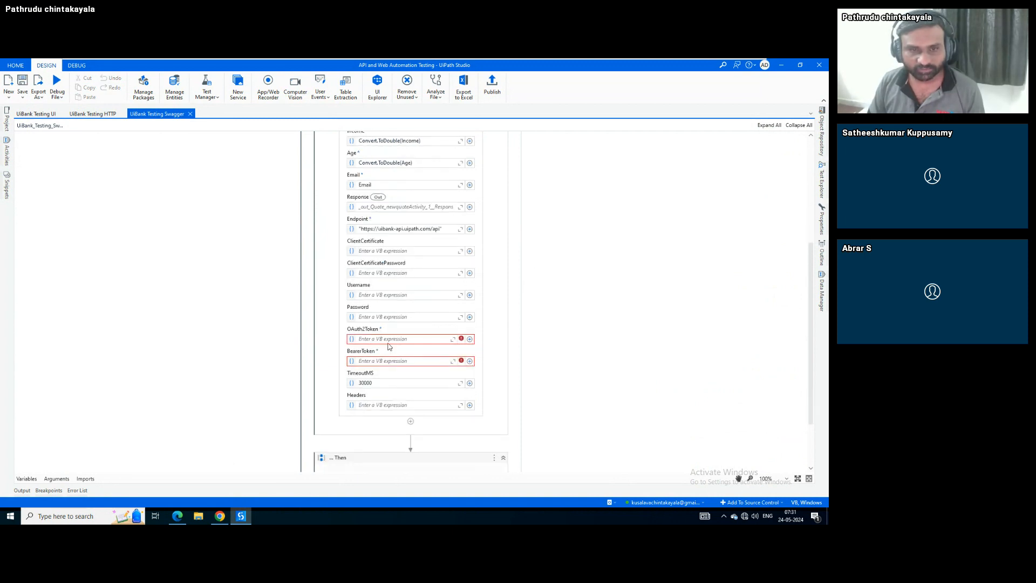
{"action": "left_click", "coordinate": [388, 340]}
{"action": "type", "text": "\"\""}
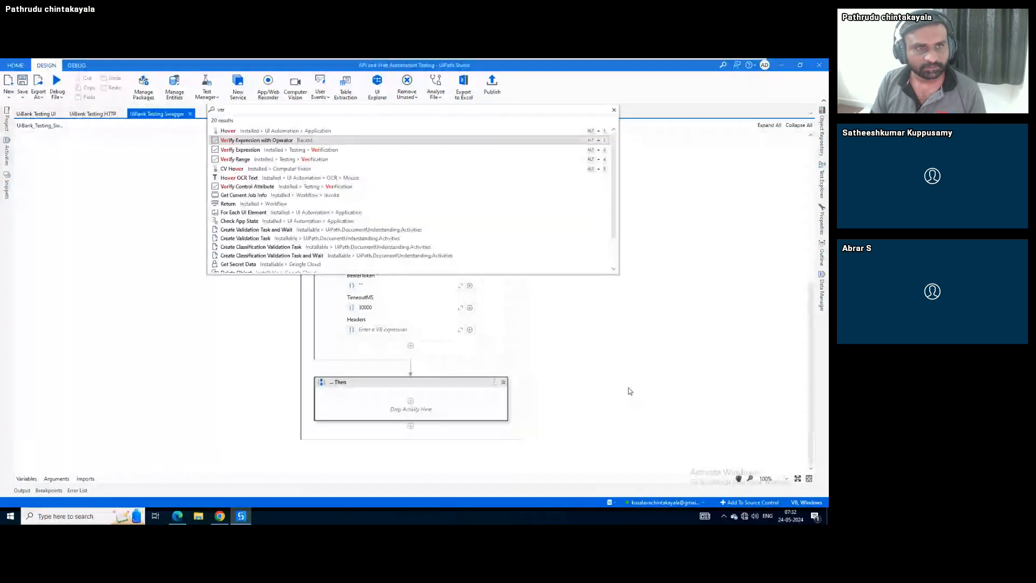
Insert Verify Expression with Operator checking Response.Accepted equals "False", then save the workflow
{"action": "key", "text": "Return"}
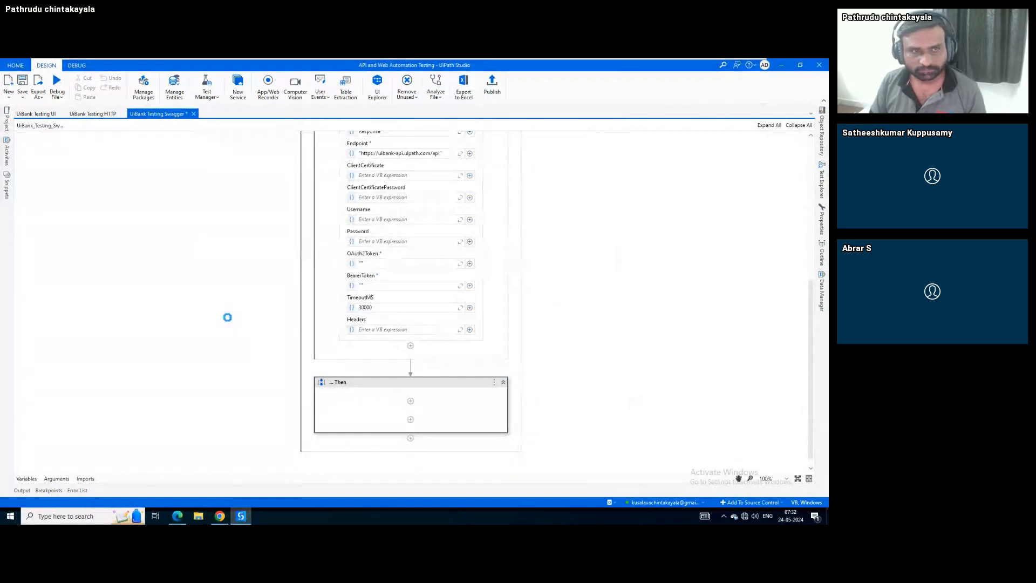
{"action": "left_click", "coordinate": [400, 371]}
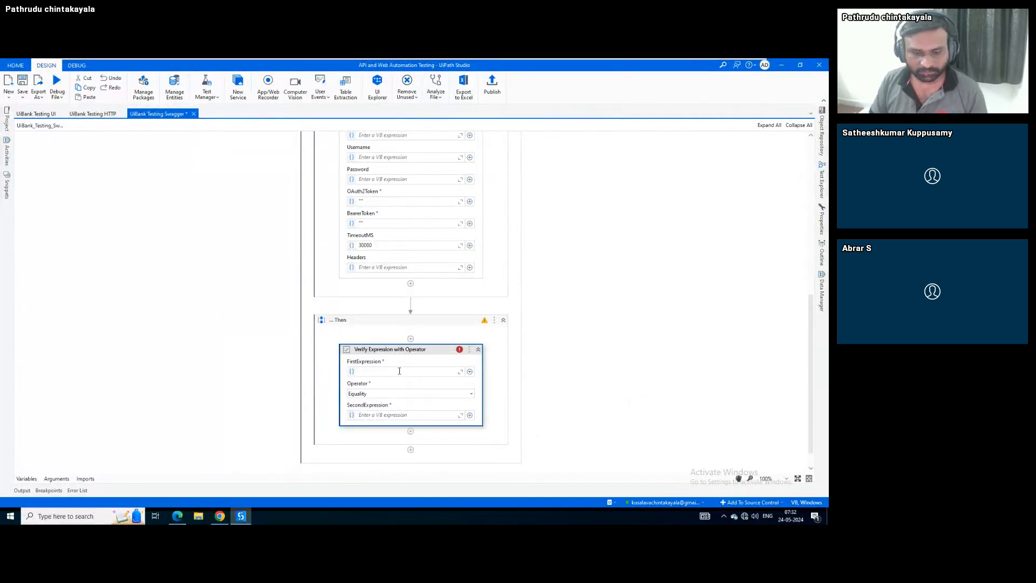
{"action": "type", "text": "Response"}
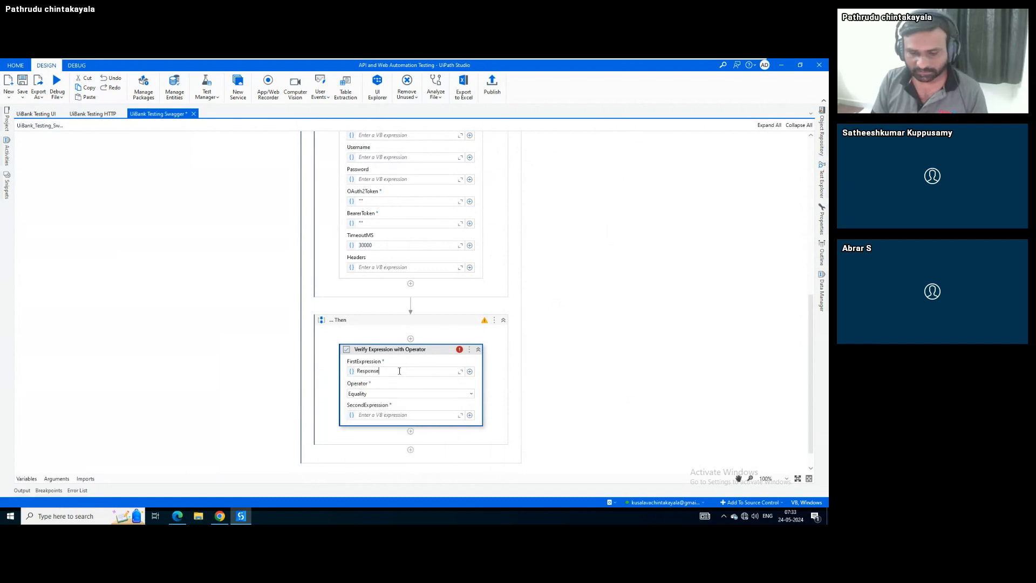
{"action": "type", "text": ".Accepte"}
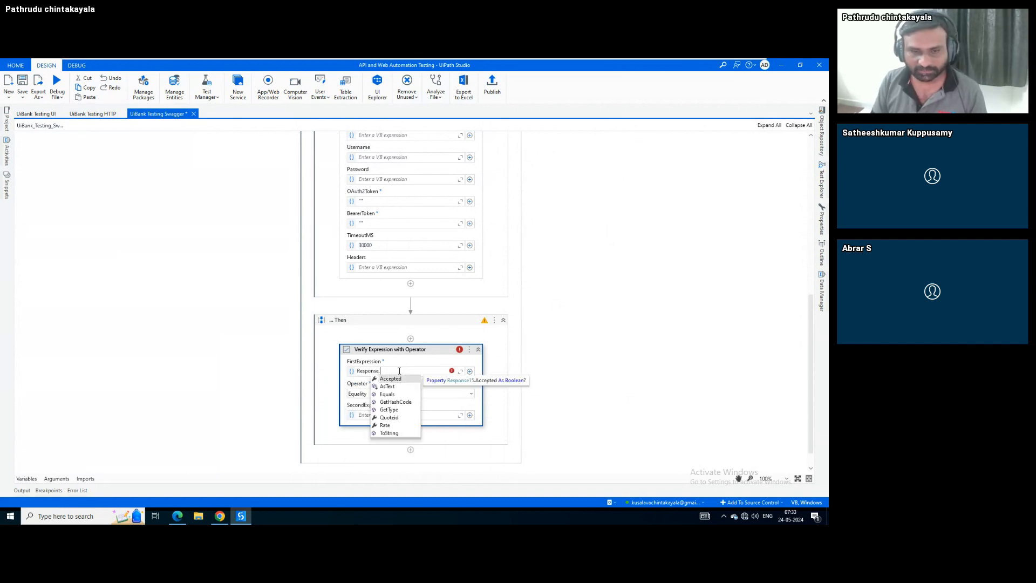
{"action": "type", "text": "d"}
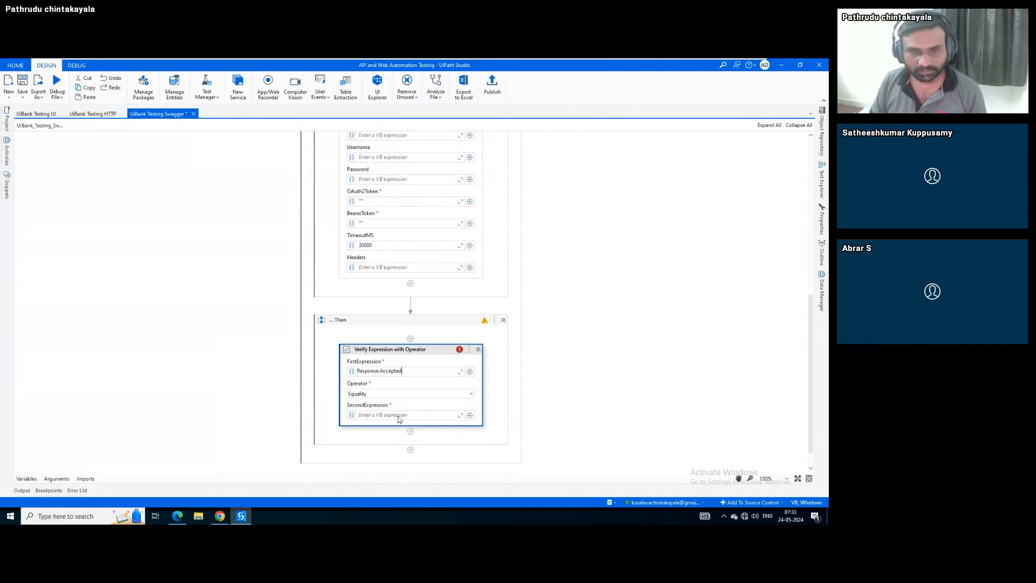
{"action": "left_click", "coordinate": [398, 414]}
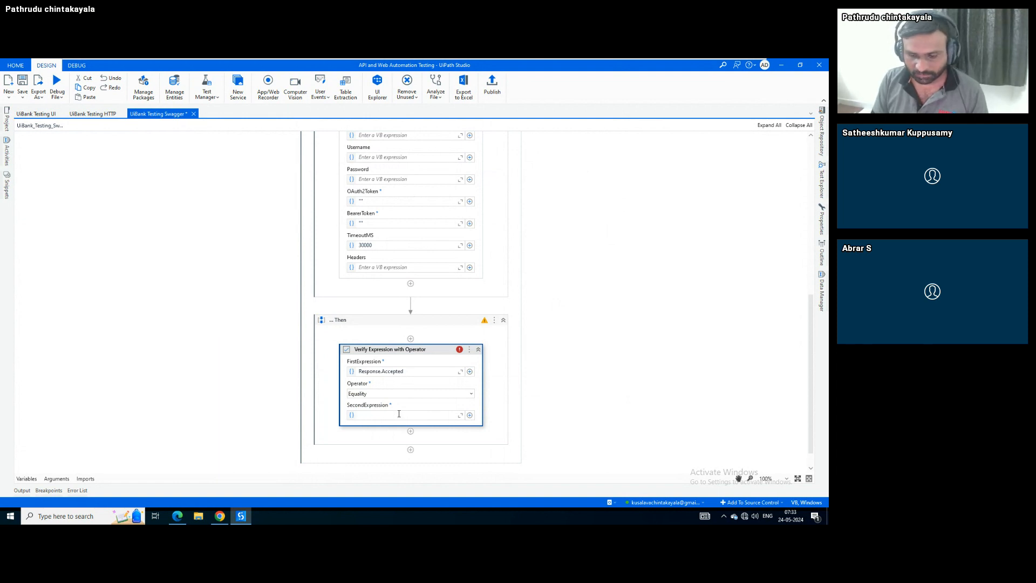
{"action": "type", "text": "\"False\""}
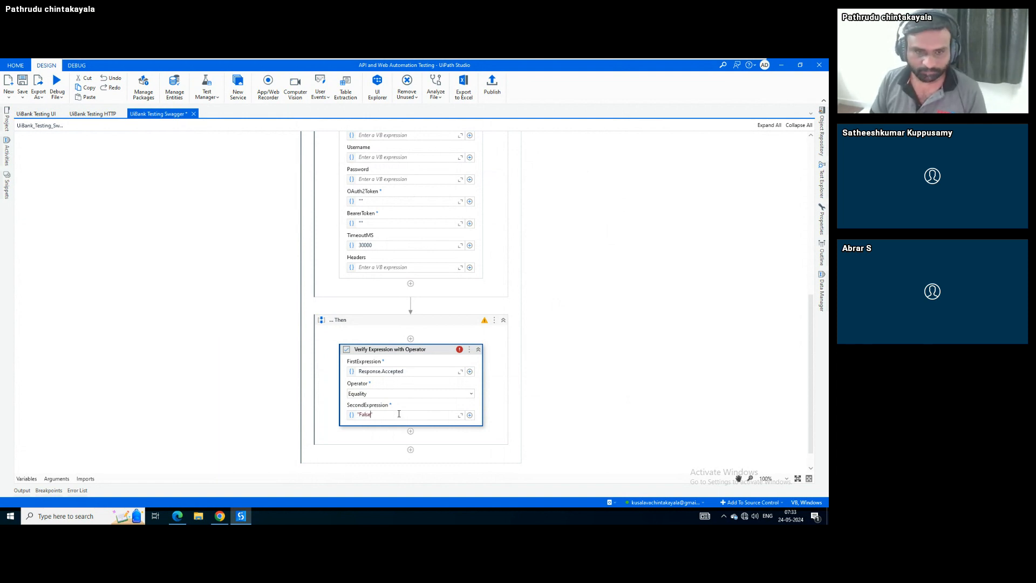
{"action": "left_click", "coordinate": [437, 360]}
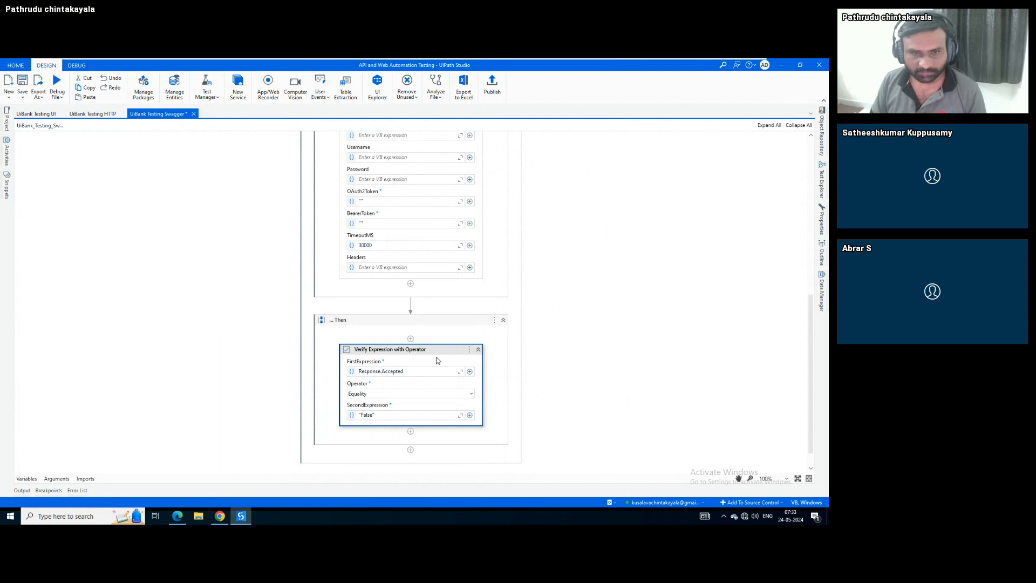
{"action": "key", "text": "ctrl+s"}
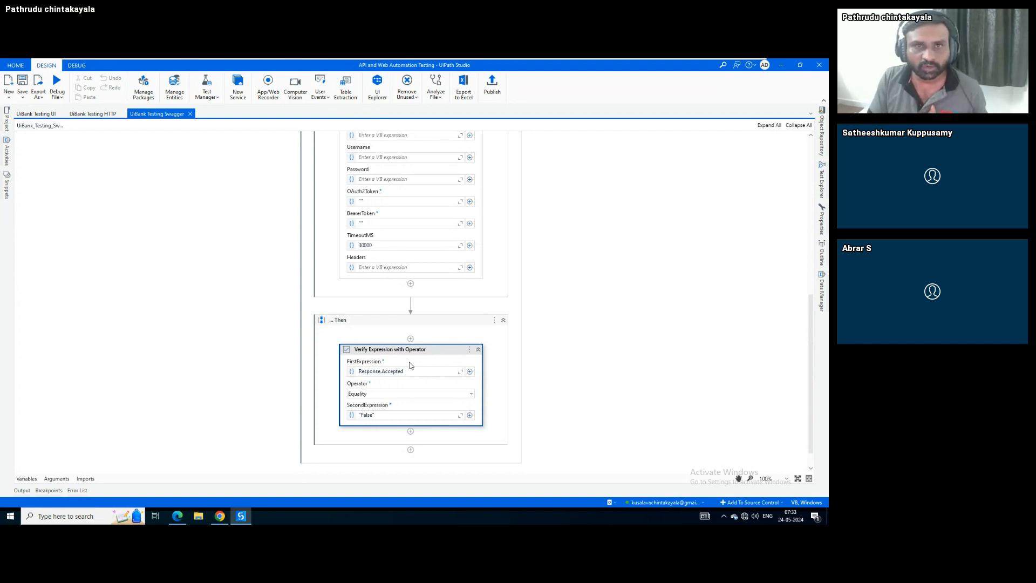
{"action": "left_click", "coordinate": [57, 479]}
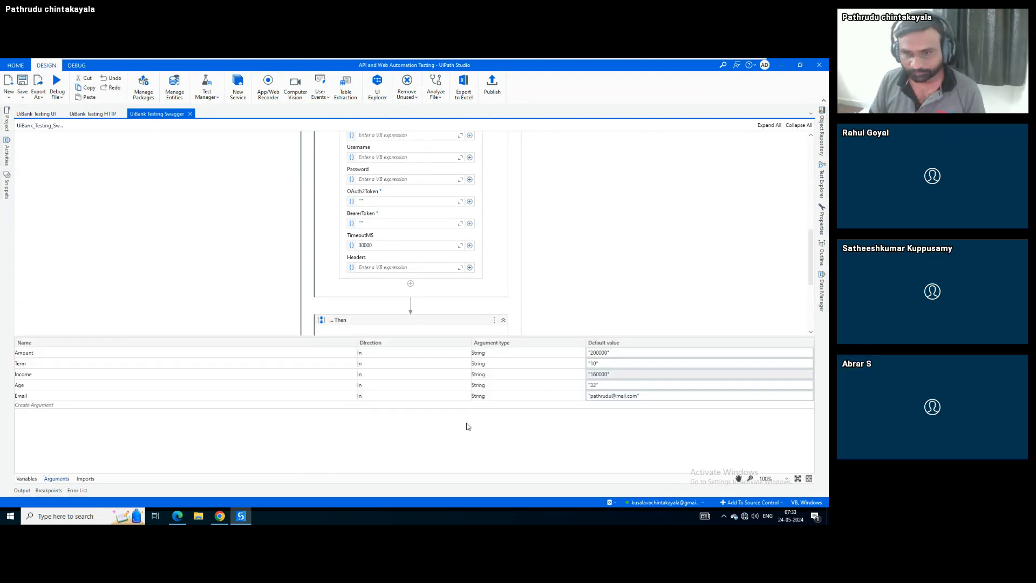
{"action": "left_click", "coordinate": [57, 478]}
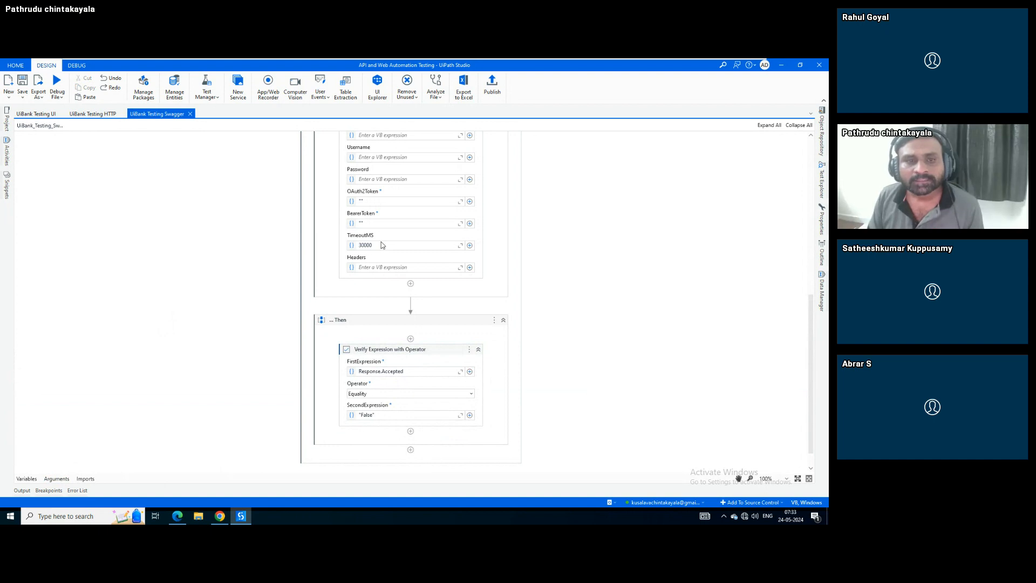
{"action": "scroll", "coordinate": [295, 306], "scroll_direction": "up", "scroll_amount": 3}
{"action": "scroll", "coordinate": [297, 303], "scroll_direction": "down", "scroll_amount": 3}
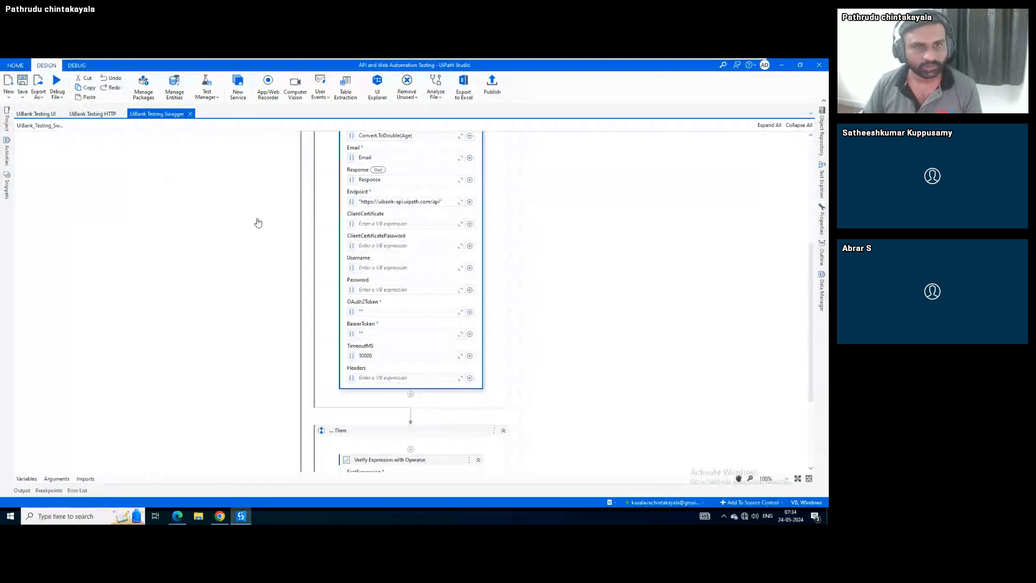
Run the Swagger workflow file, review the passing output, then switch to UiBank Testing HTTP
{"action": "left_click", "coordinate": [57, 95]}
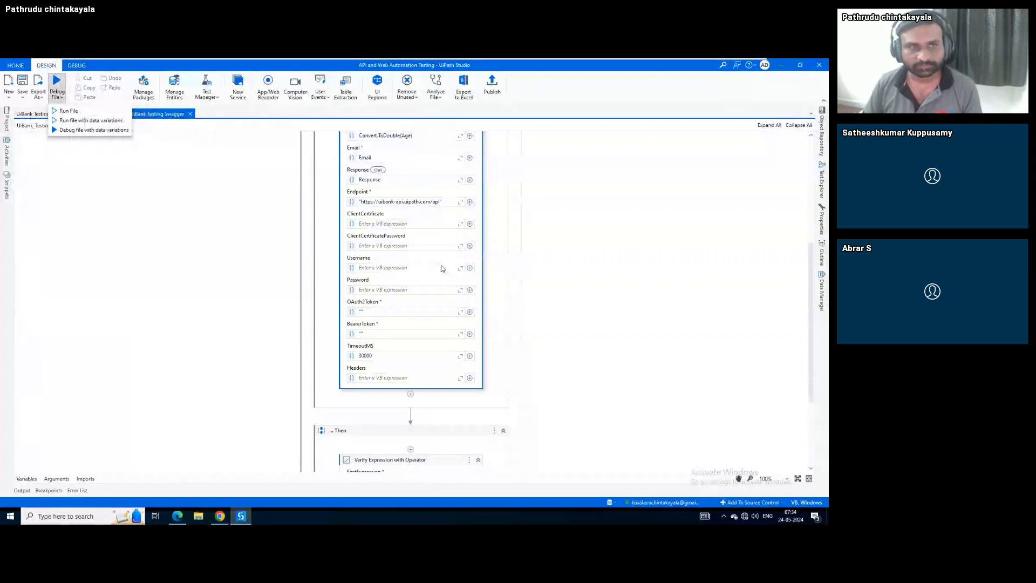
{"action": "left_click", "coordinate": [114, 111]}
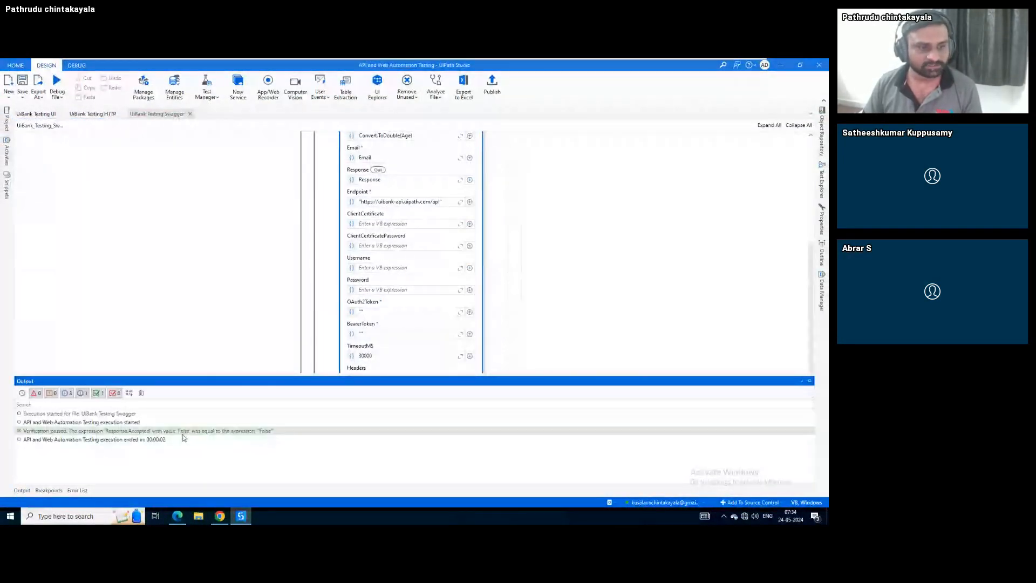
{"action": "left_click", "coordinate": [22, 491]}
{"action": "left_click", "coordinate": [94, 114]}
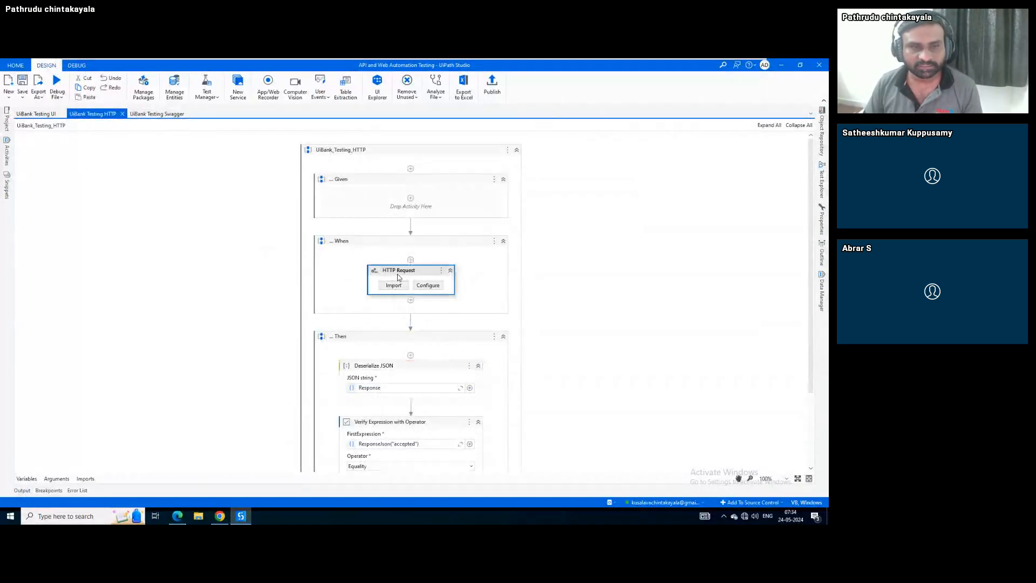
Return to the UiBank Testing Swagger workflow and browse the SwaggerUiBank Quote activities
{"action": "left_click", "coordinate": [148, 115]}
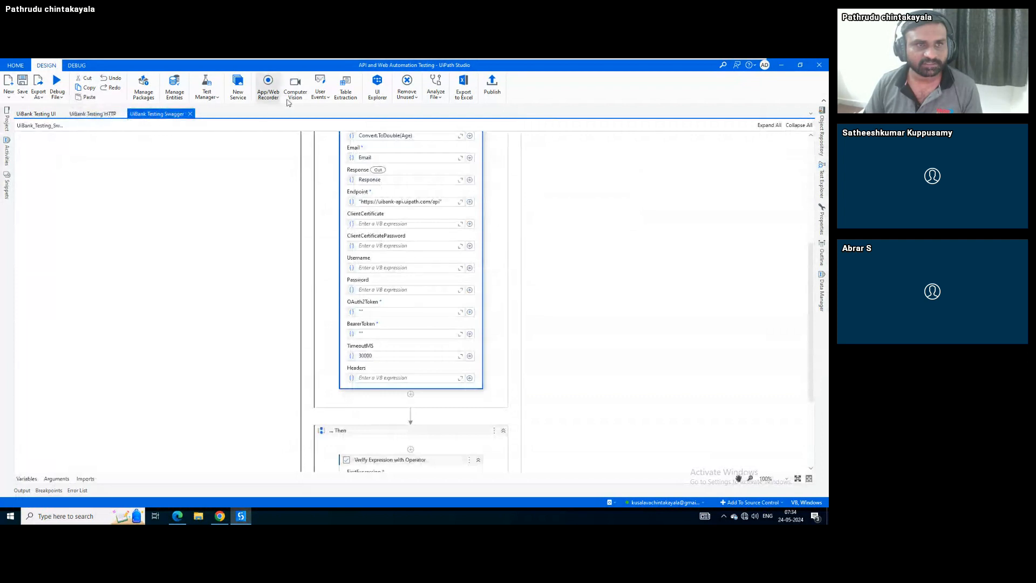
{"action": "left_click", "coordinate": [8, 161]}
{"action": "scroll", "coordinate": [65, 378], "scroll_direction": "down", "scroll_amount": 3}
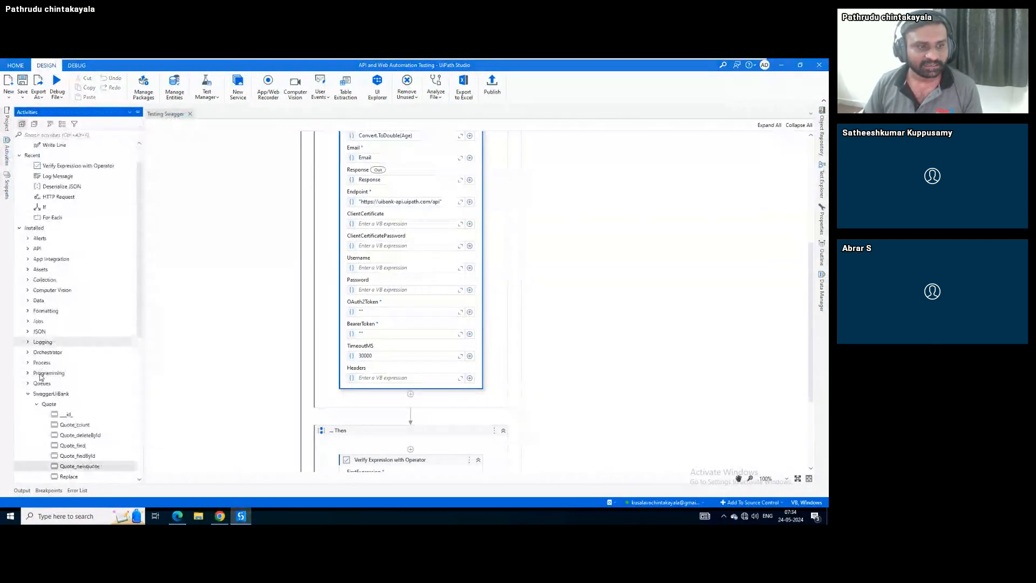
{"action": "left_click", "coordinate": [280, 359]}
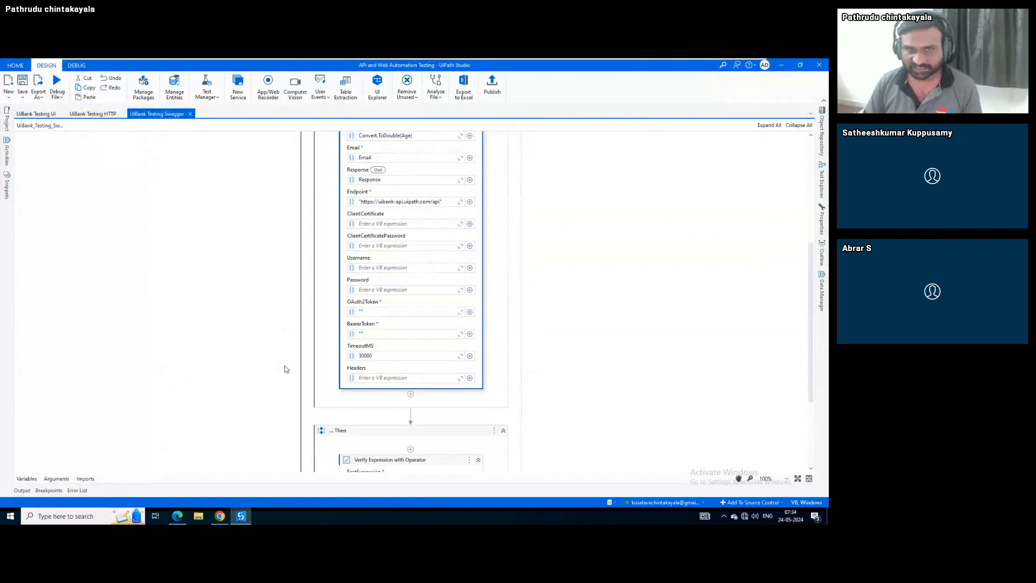
{"action": "scroll", "coordinate": [286, 369], "scroll_direction": "up", "scroll_amount": 2}
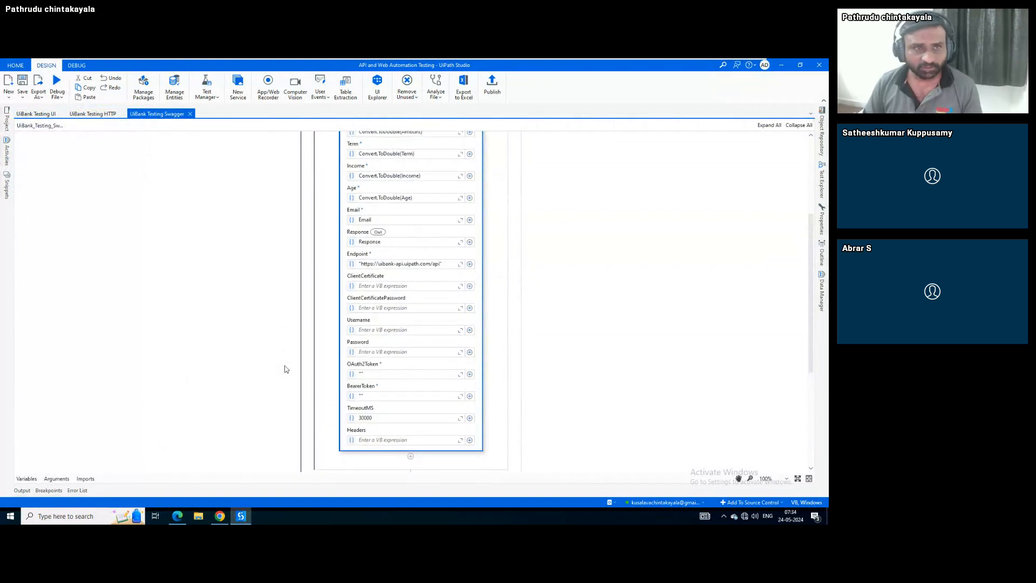
{"action": "left_click", "coordinate": [240, 91]}
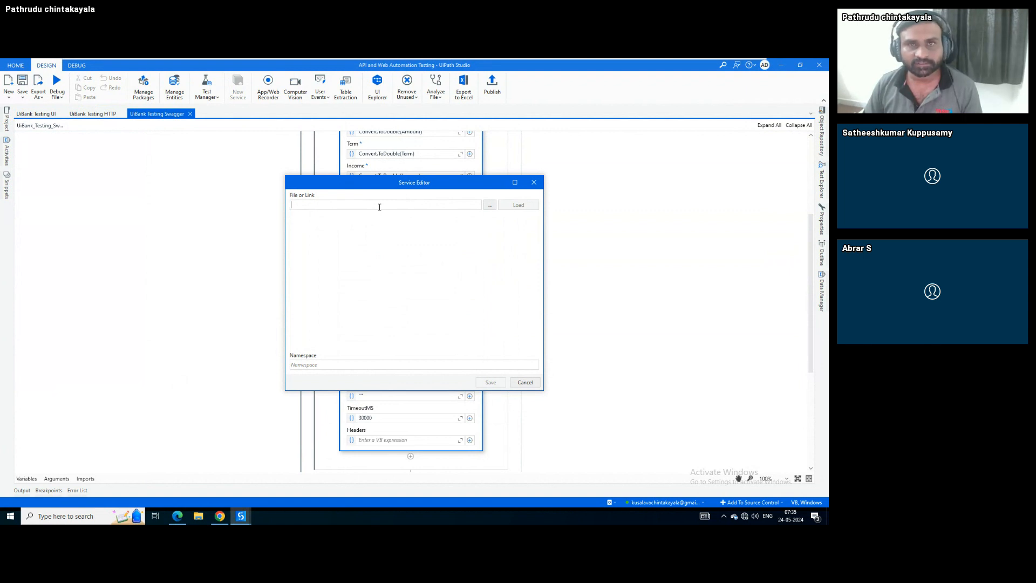
{"action": "left_click", "coordinate": [522, 384]}
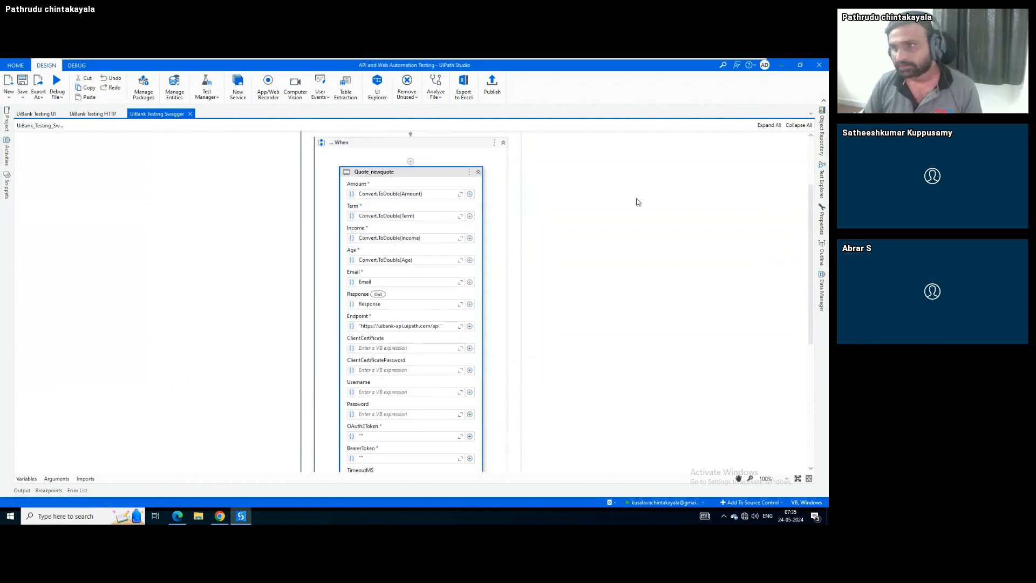
{"action": "scroll", "coordinate": [639, 202], "scroll_direction": "up", "scroll_amount": 2}
Run the UiBank Testing Swagger test case from Test Explorer
{"action": "left_click", "coordinate": [823, 181]}
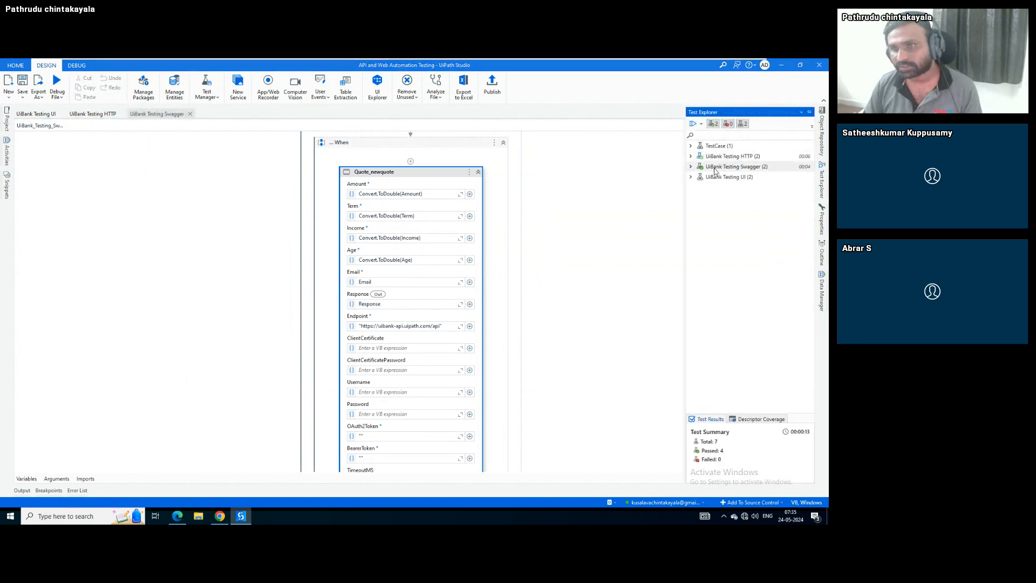
{"action": "left_click", "coordinate": [691, 167]}
{"action": "left_click", "coordinate": [720, 167]}
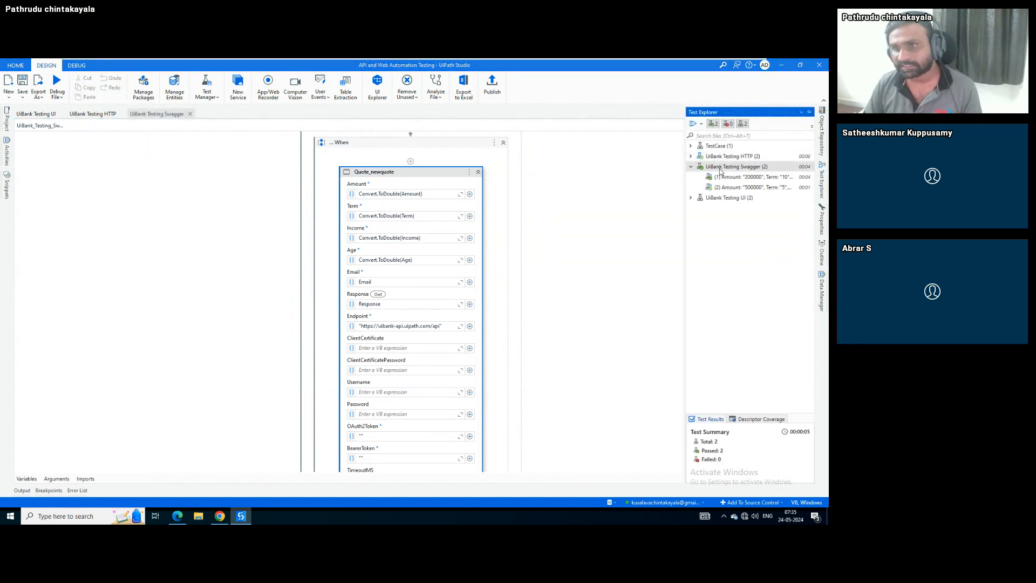
{"action": "right_click", "coordinate": [720, 168]}
{"action": "left_click", "coordinate": [740, 175]}
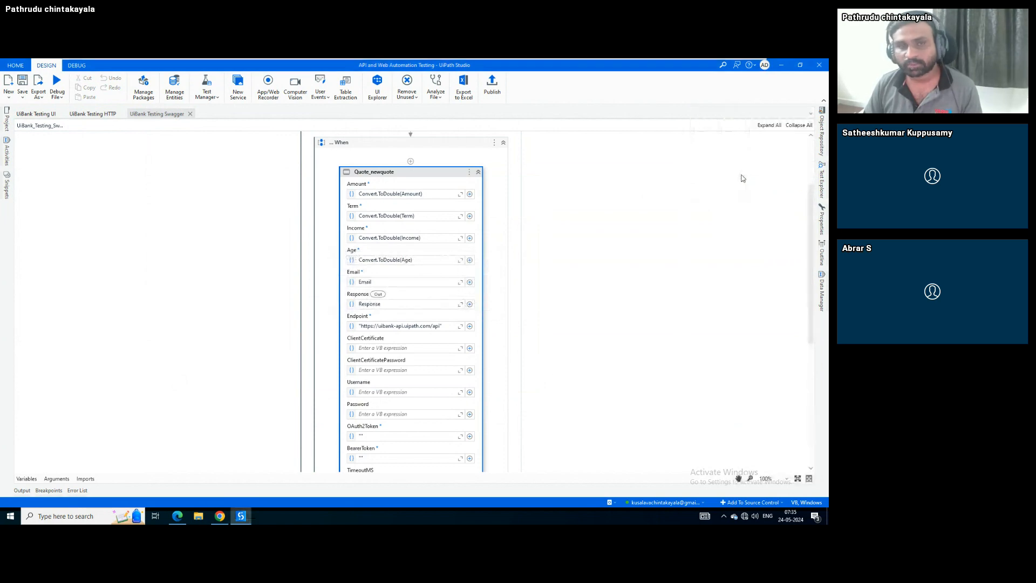
Check the browser, then confirm both Verification passed messages in the Output log
{"action": "key", "text": "alt+Tab"}
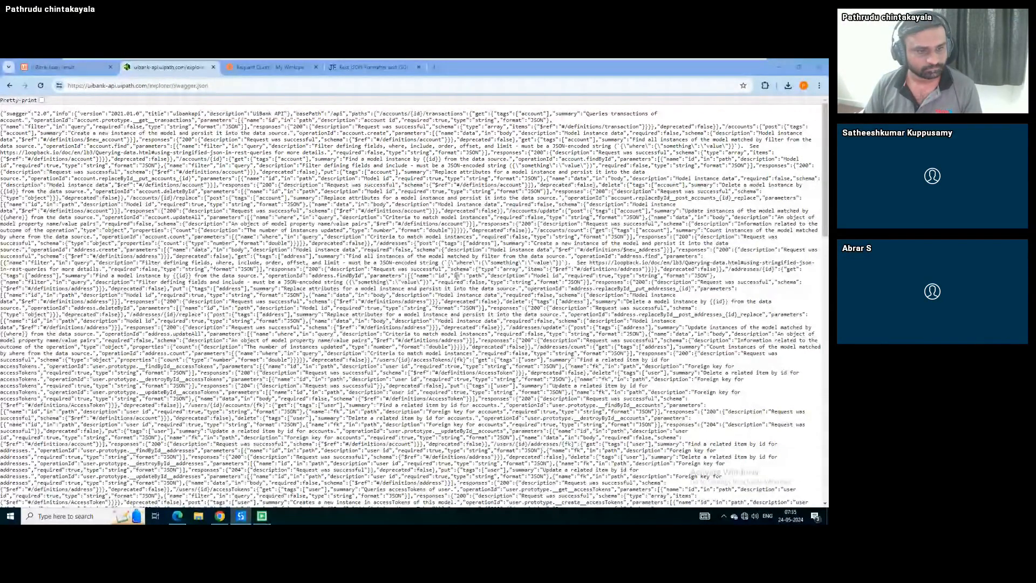
{"action": "key", "text": "alt+Tab"}
{"action": "left_click", "coordinate": [21, 490]}
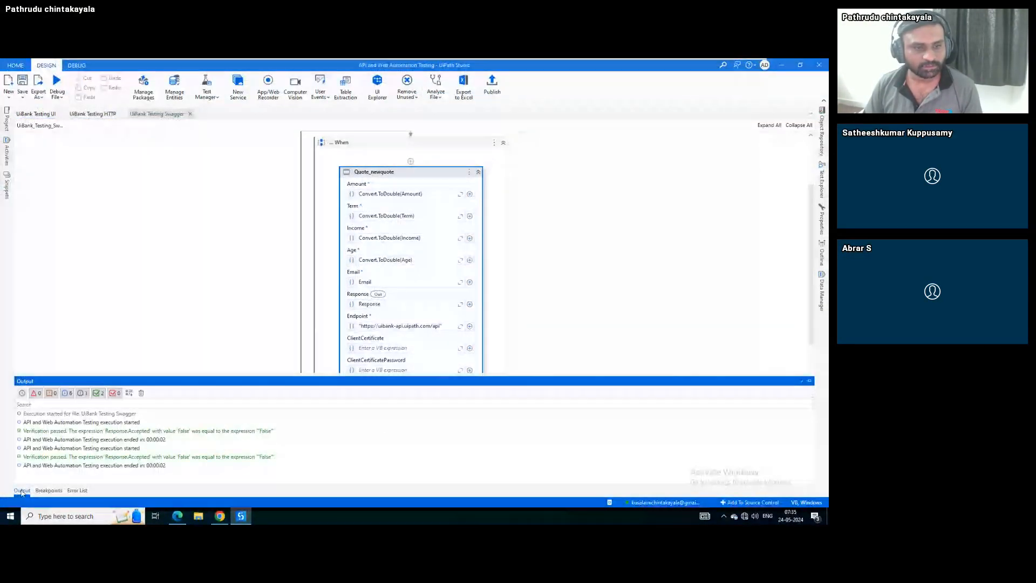
{"action": "left_click", "coordinate": [157, 432]}
{"action": "left_click", "coordinate": [192, 457]}
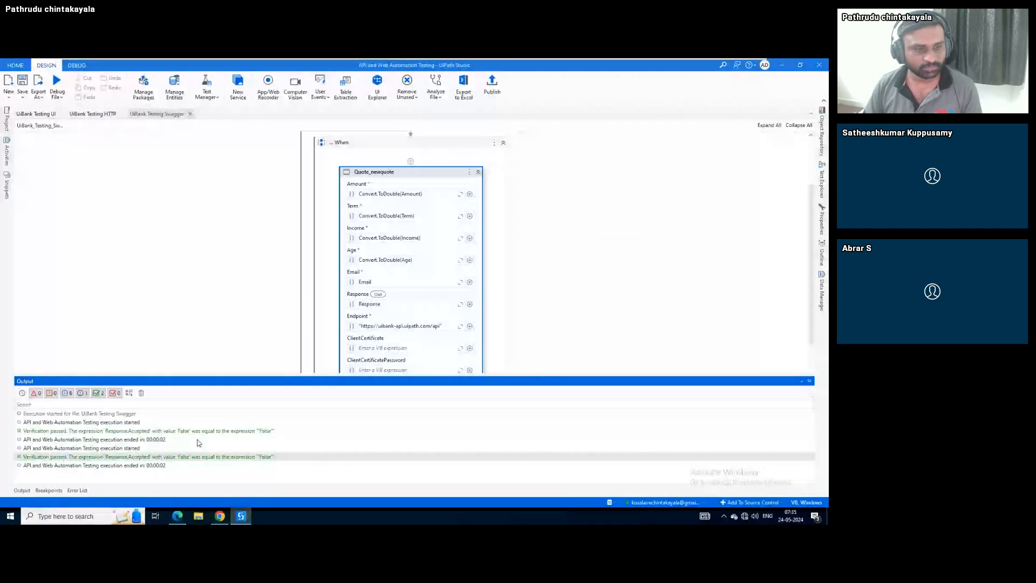
{"action": "left_click", "coordinate": [169, 347]}
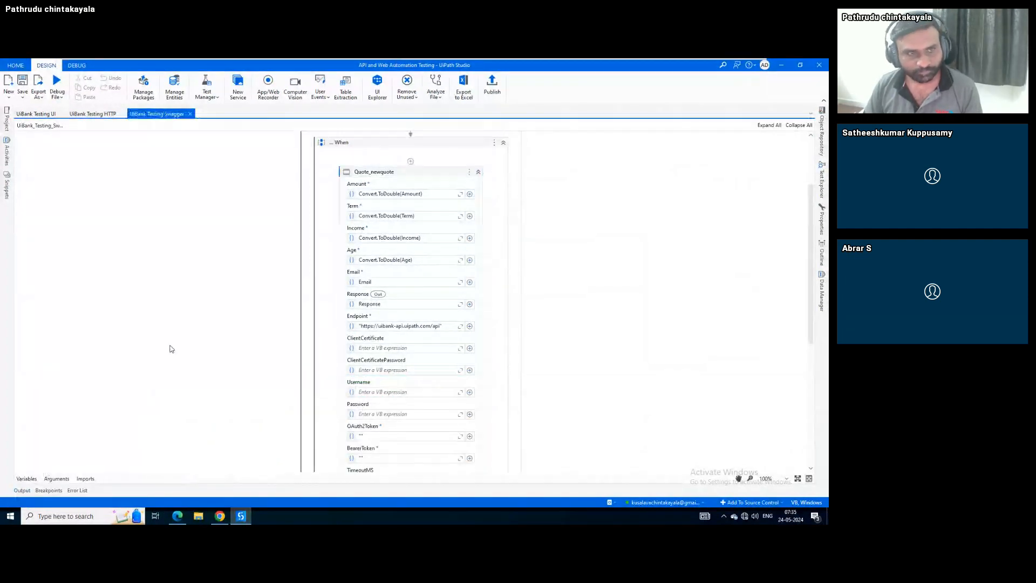
In the UiBank Testing UI workflow, delete the Chrome - UiBank Application descriptor from Object Repository
{"action": "left_click", "coordinate": [38, 114]}
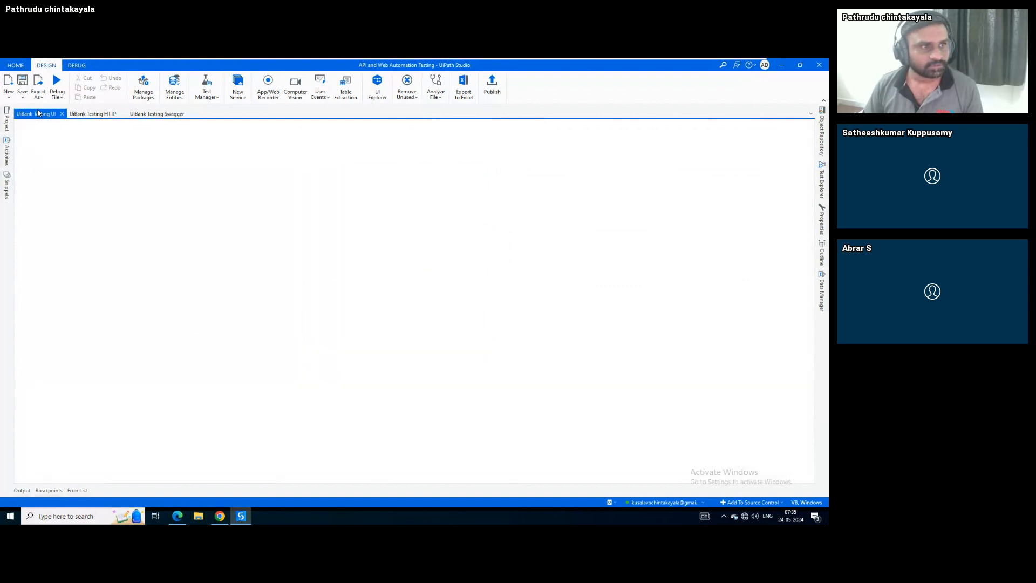
{"action": "left_click", "coordinate": [361, 227]}
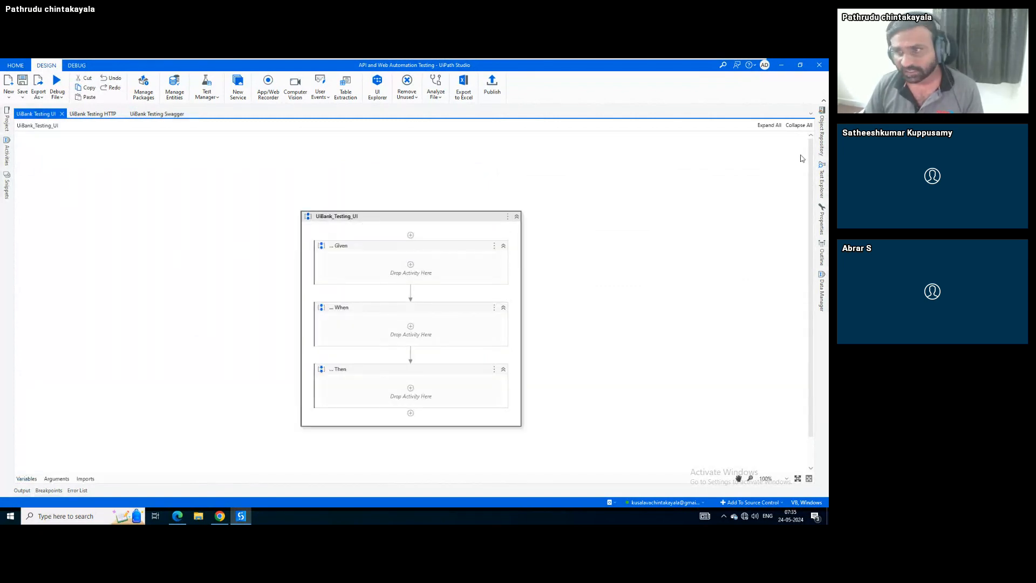
{"action": "left_click", "coordinate": [822, 134]}
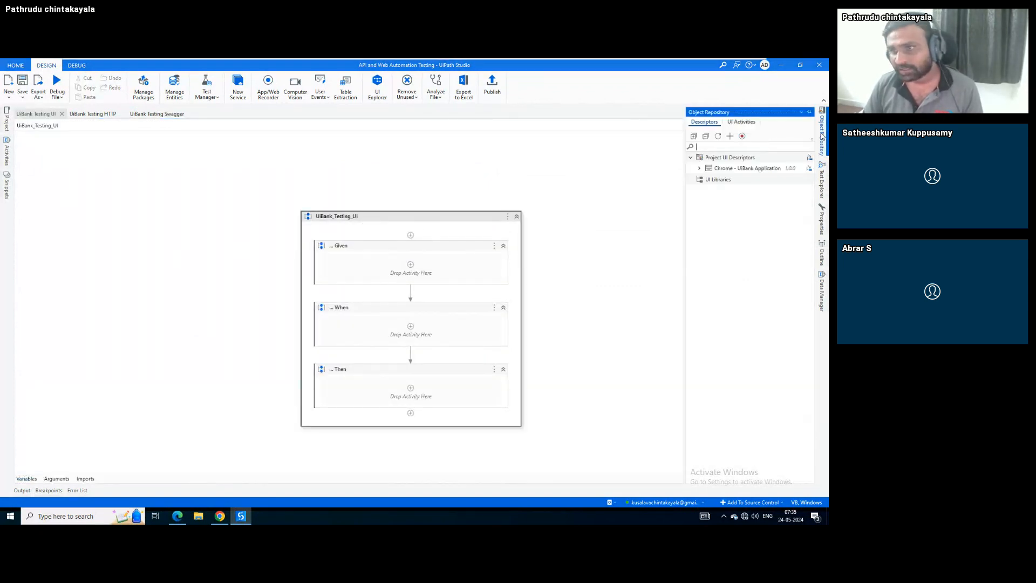
{"action": "left_click", "coordinate": [700, 168]}
{"action": "left_click", "coordinate": [743, 172]}
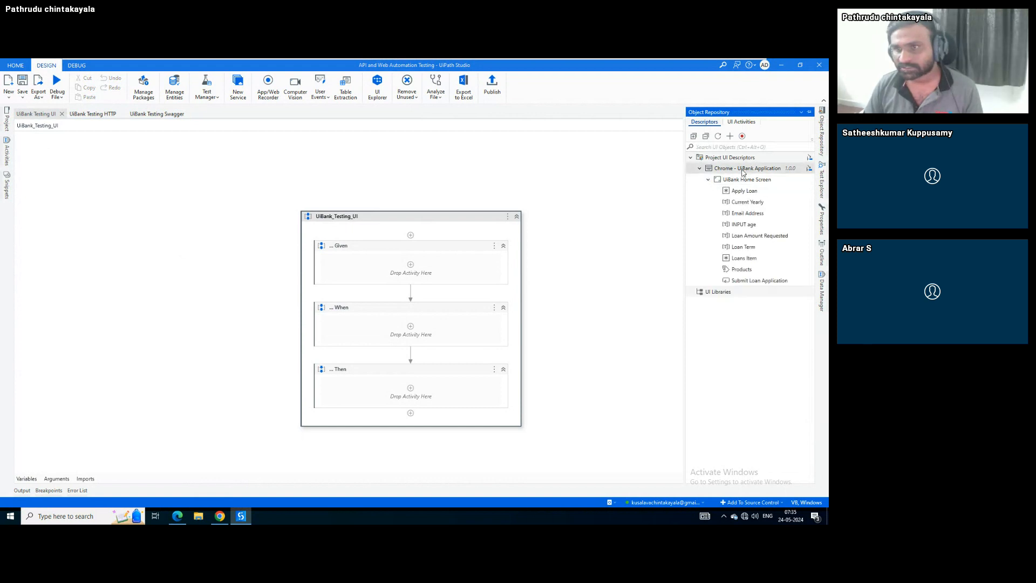
{"action": "right_click", "coordinate": [744, 172]}
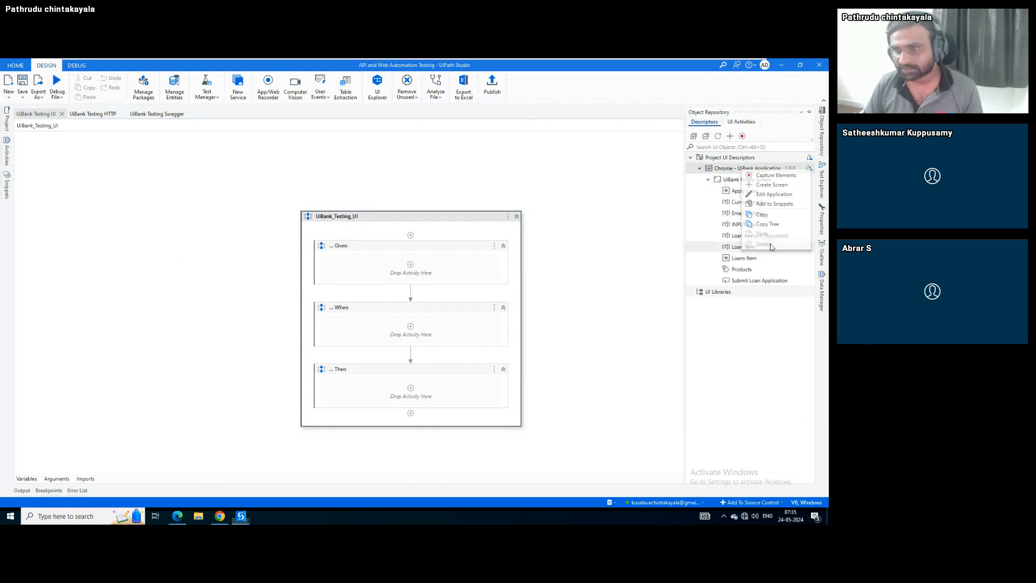
{"action": "left_click", "coordinate": [771, 245]}
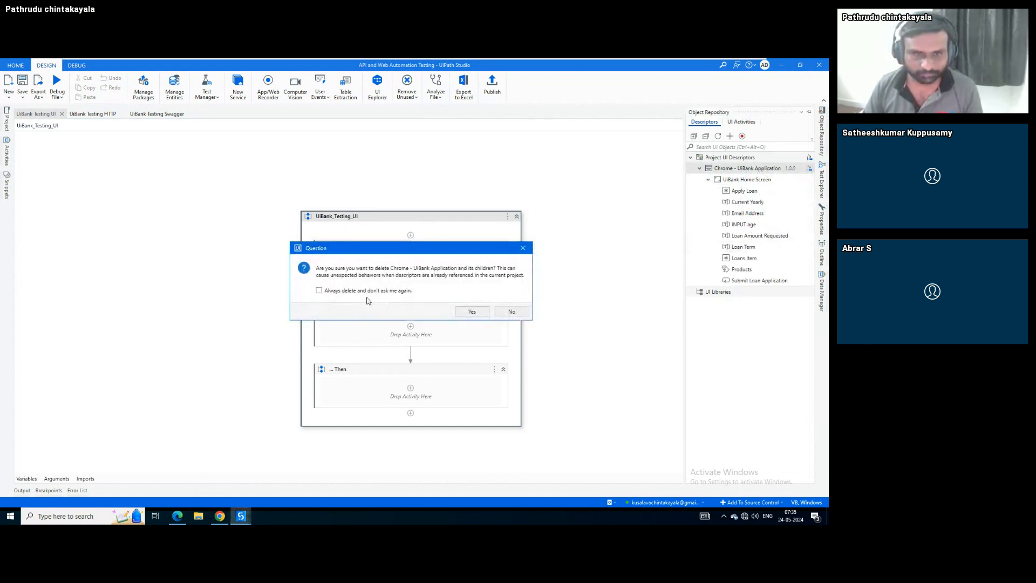
{"action": "left_click", "coordinate": [471, 313]}
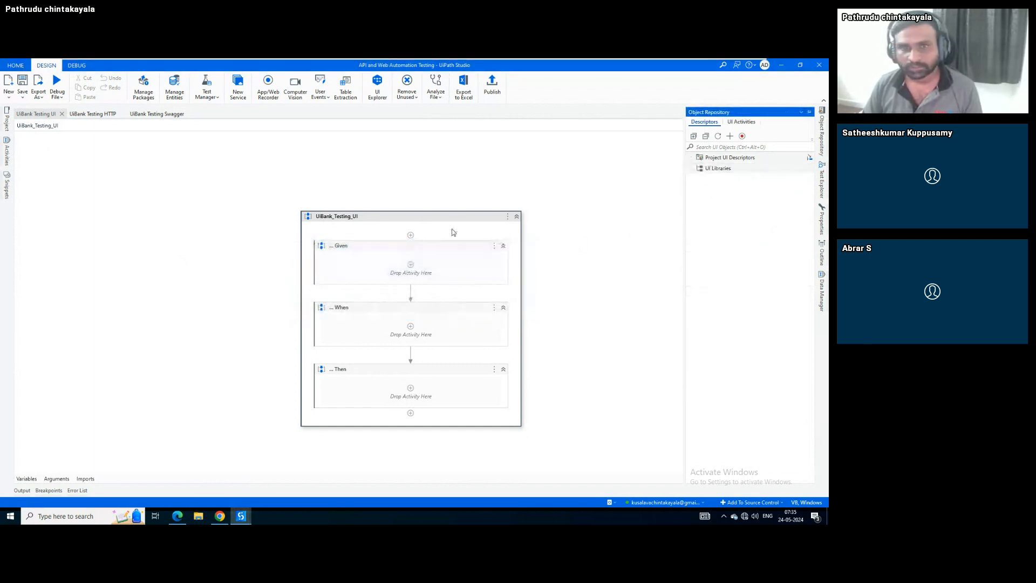
{"action": "left_click", "coordinate": [436, 226]}
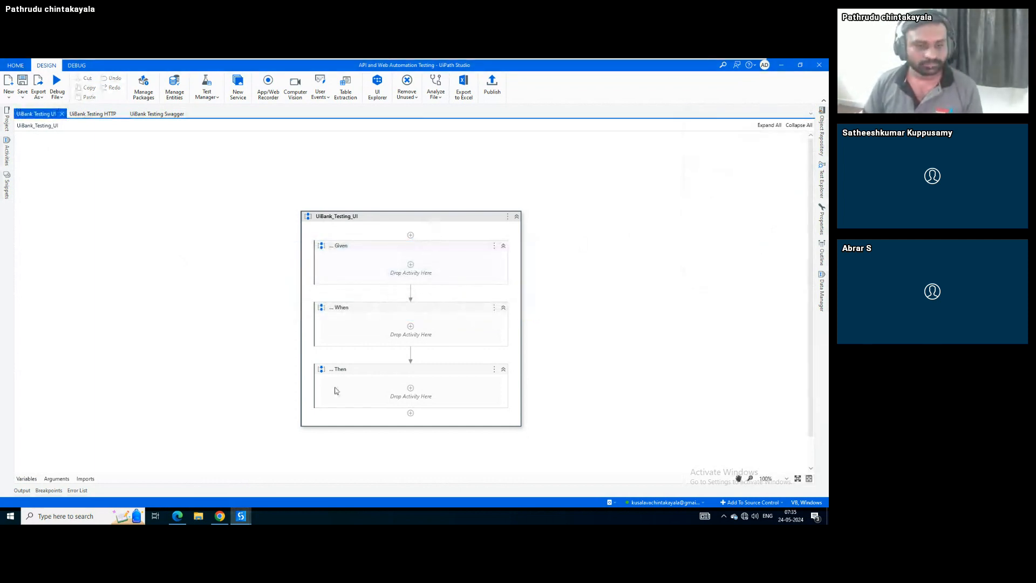
Close Chrome's swagger, Postman and JSON Formatter tabs, leaving the UiBank Welcome page, then return to Studio
{"action": "left_click", "coordinate": [221, 516]}
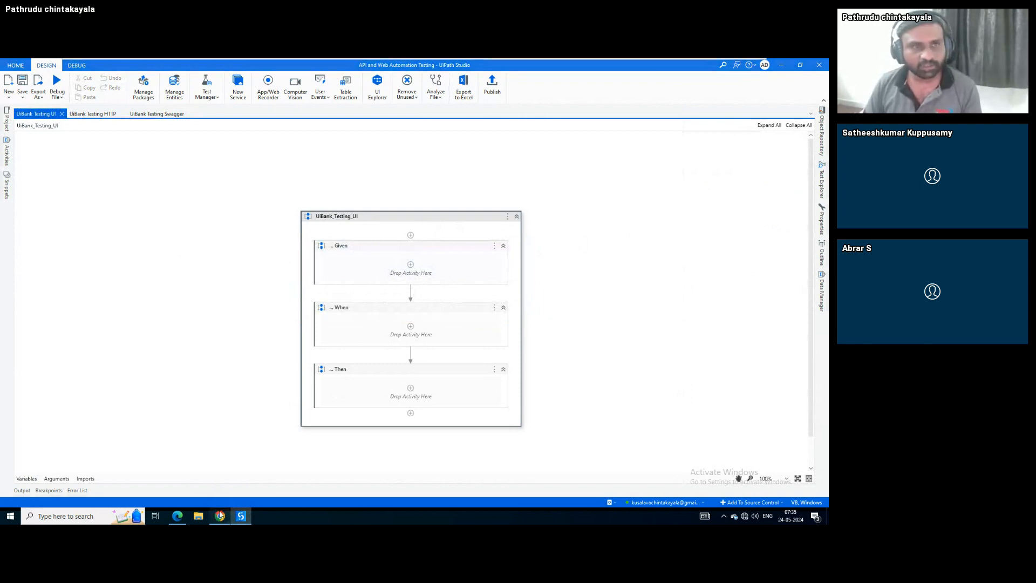
{"action": "key", "text": "ctrl+w"}
{"action": "key", "text": "ctrl+w"}
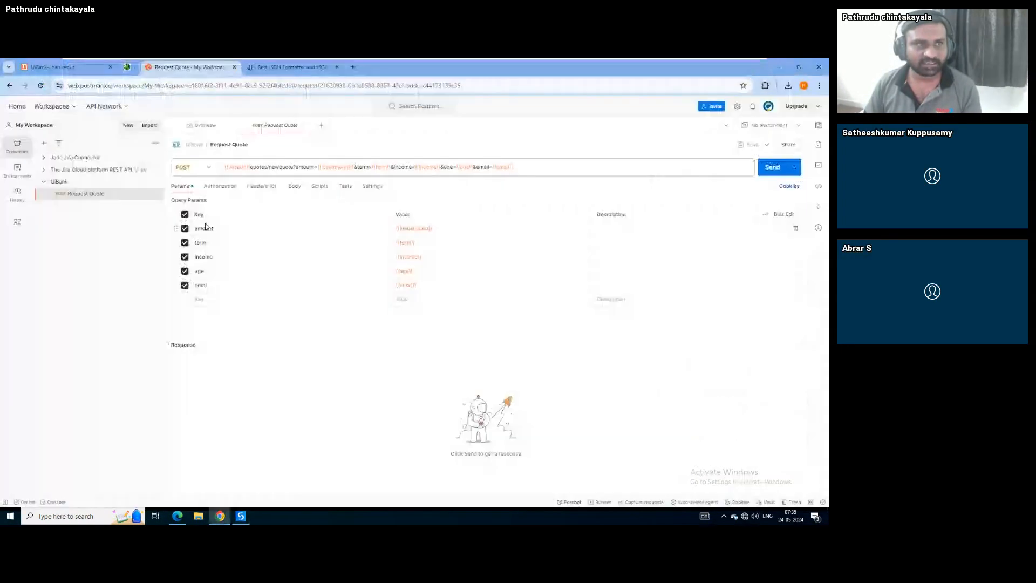
{"action": "key", "text": "ctrl+w"}
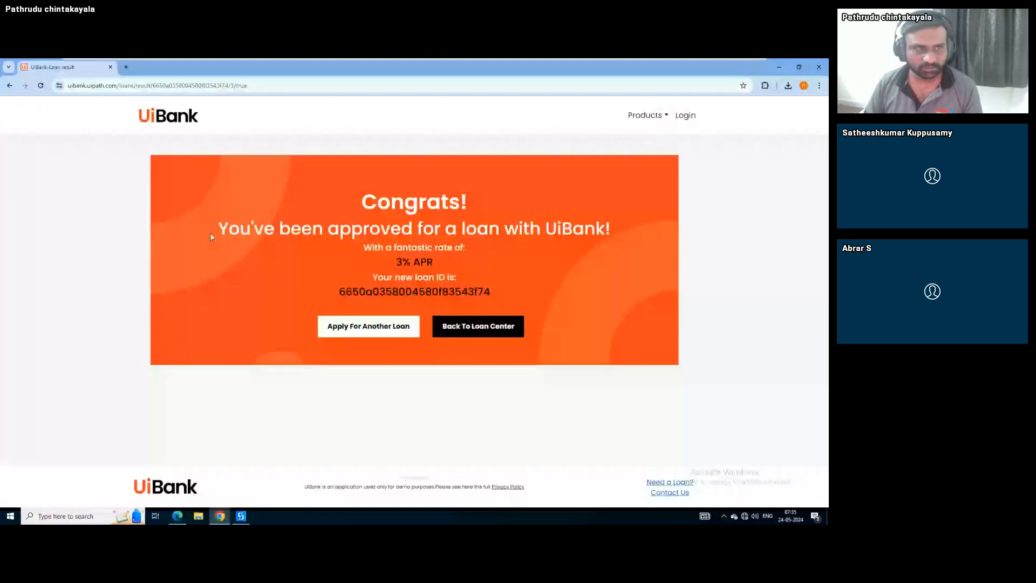
{"action": "left_click", "coordinate": [145, 120]}
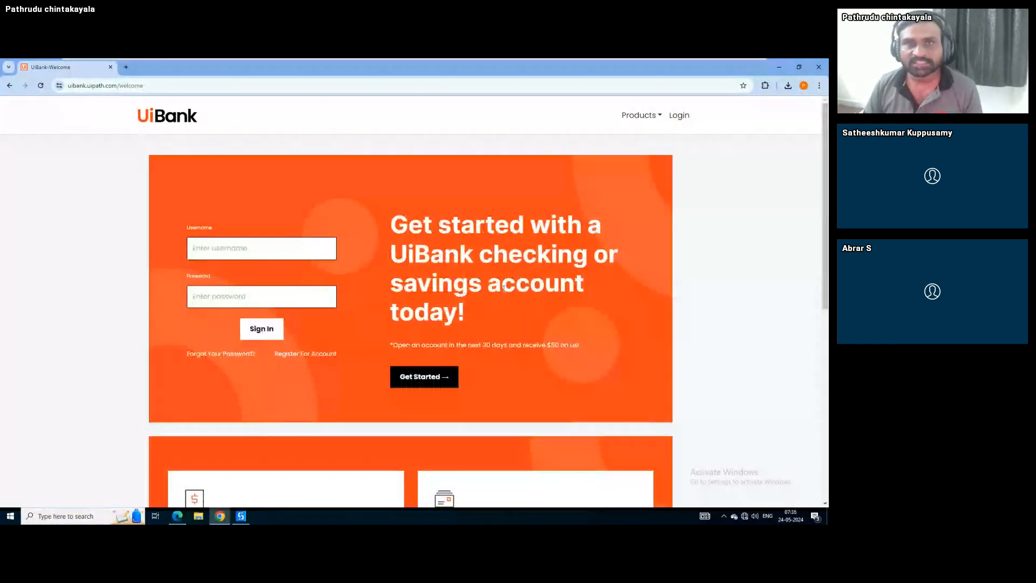
{"action": "key", "text": "alt+Tab"}
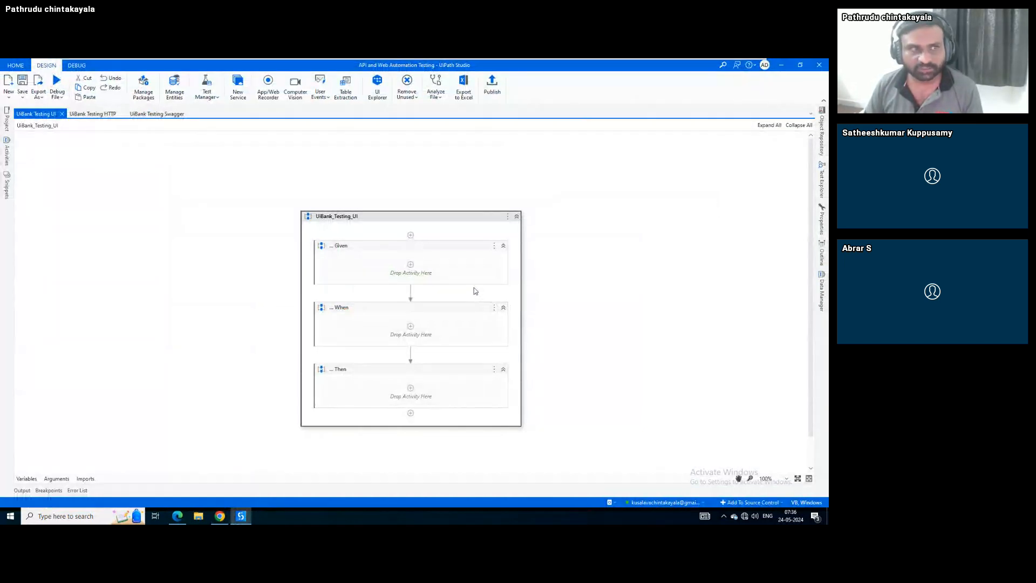
Create an application named Chrome - UiBank Application under Project UI Descriptors
{"action": "left_click", "coordinate": [822, 132]}
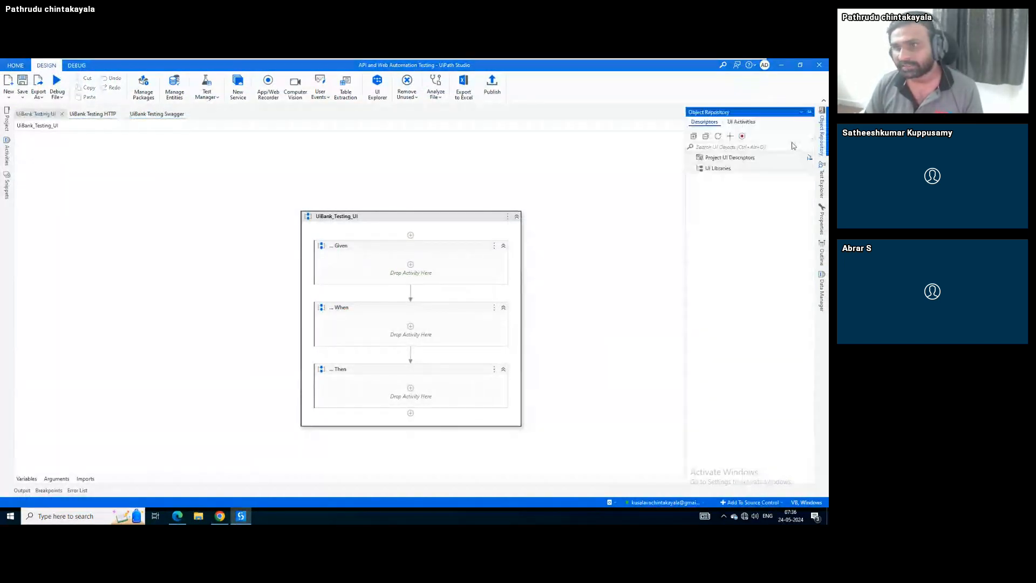
{"action": "right_click", "coordinate": [730, 158]}
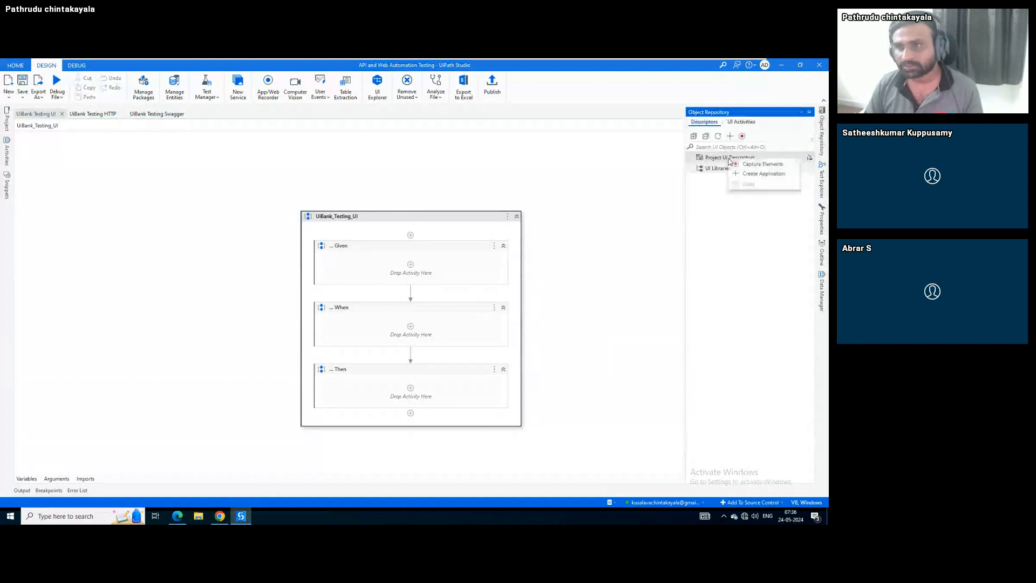
{"action": "left_click", "coordinate": [754, 173]}
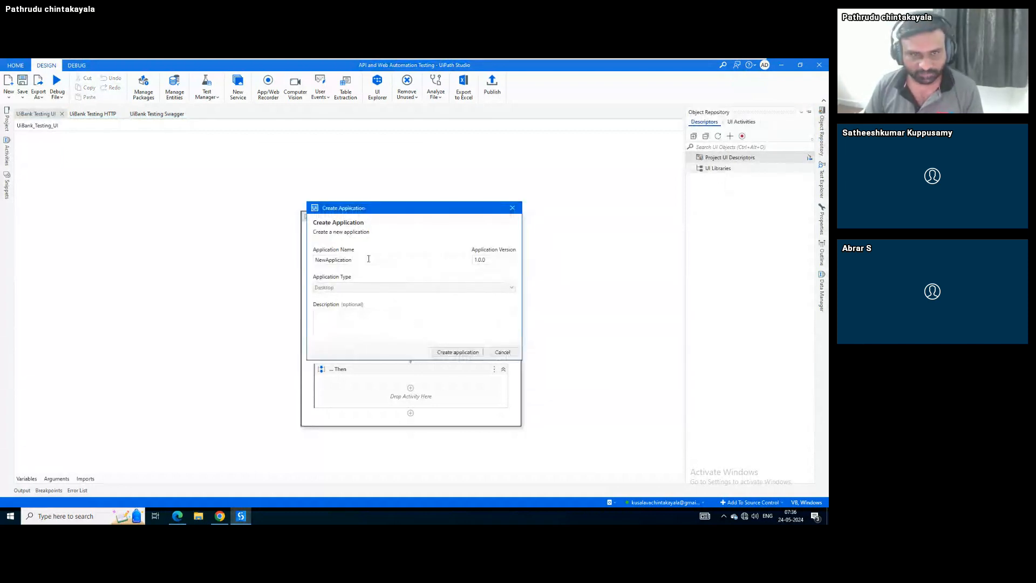
{"action": "left_click_drag", "start_coordinate": [370, 259], "coordinate": [268, 260]}
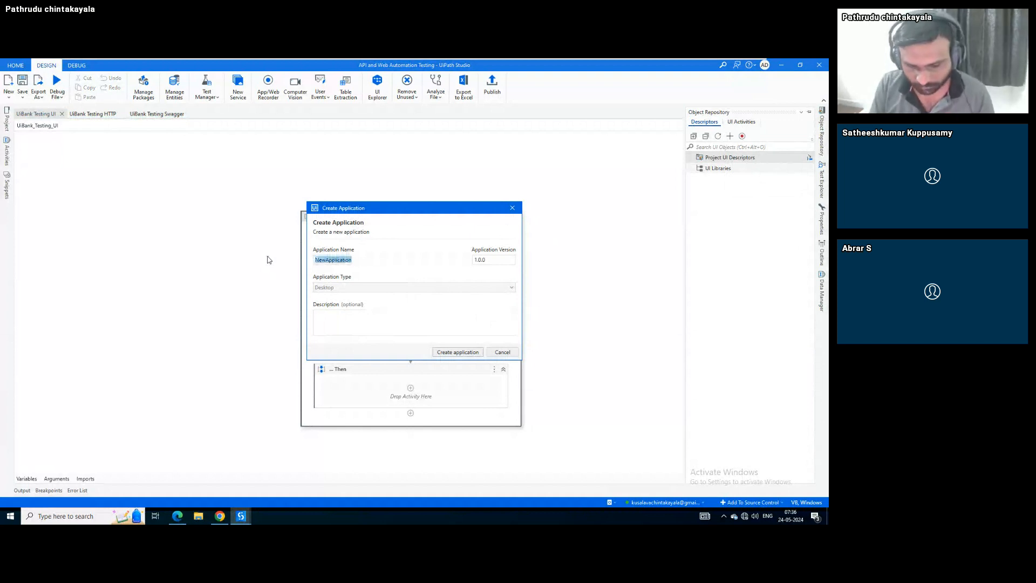
{"action": "type", "text": "Chi"}
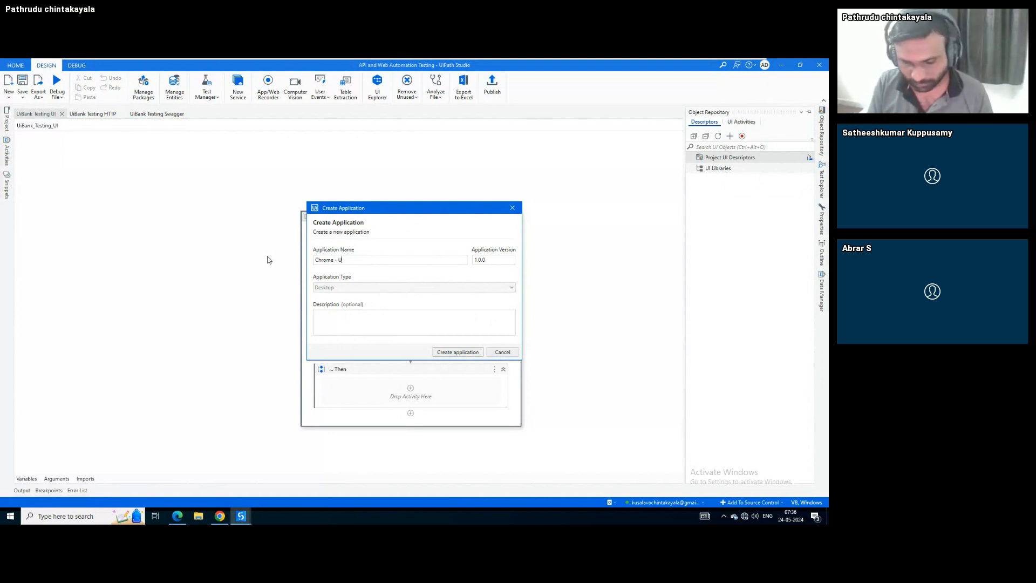
{"action": "type", "text": "ome - UiBank"}
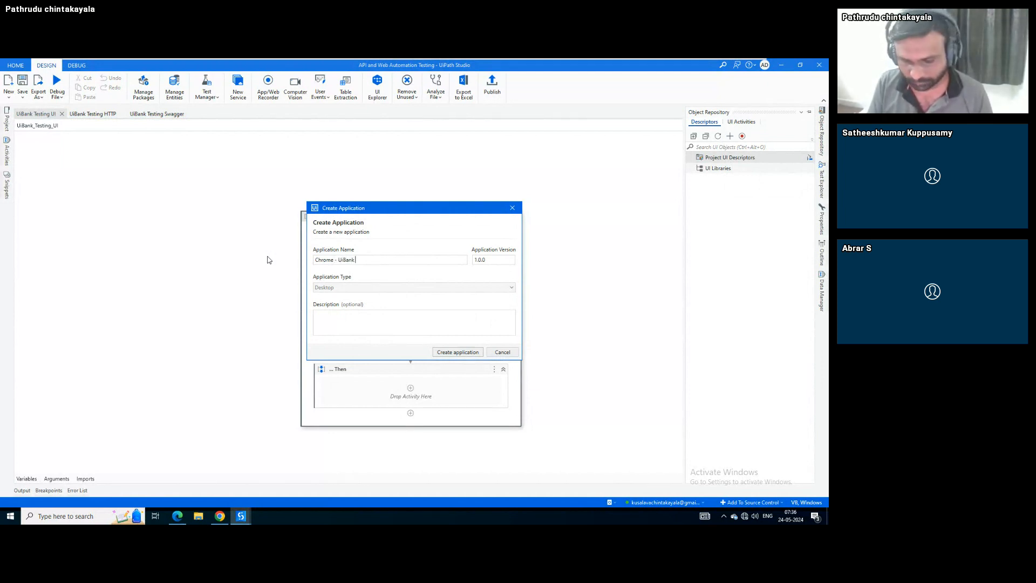
{"action": "type", "text": " Application"}
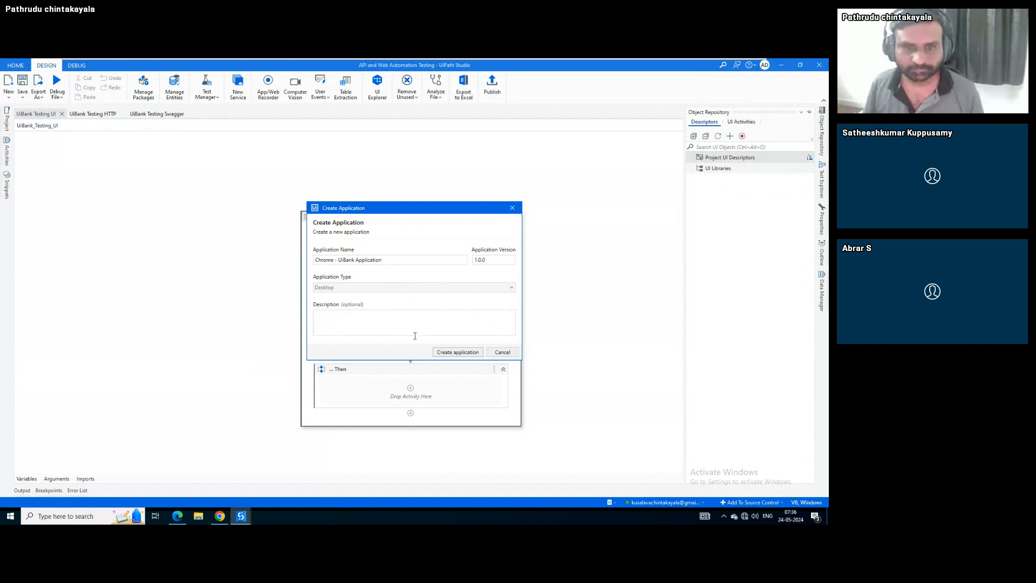
{"action": "left_click", "coordinate": [459, 353]}
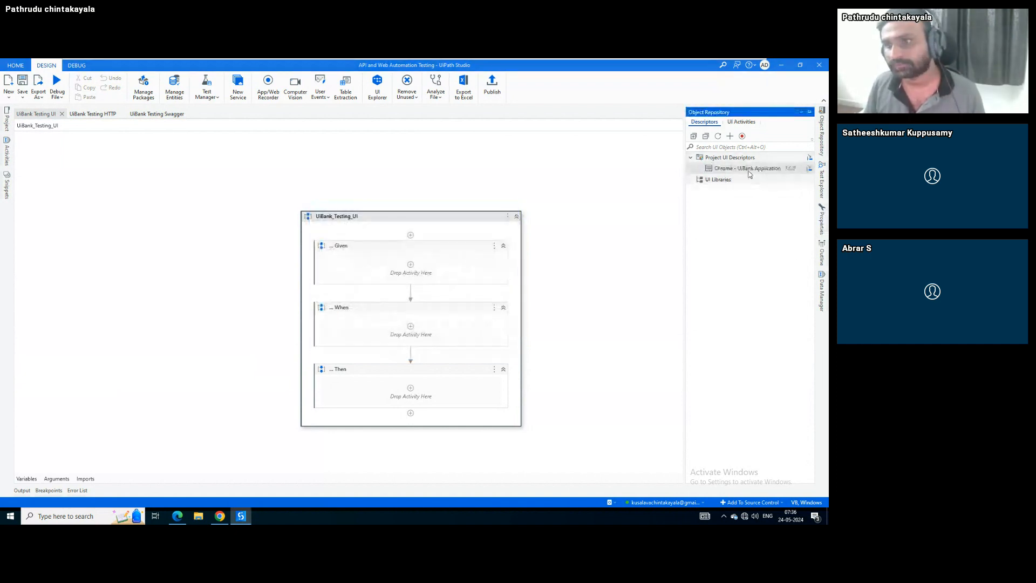
Add a screen named Home Screen capturing the UiBank welcome page to the application
{"action": "right_click", "coordinate": [747, 172]}
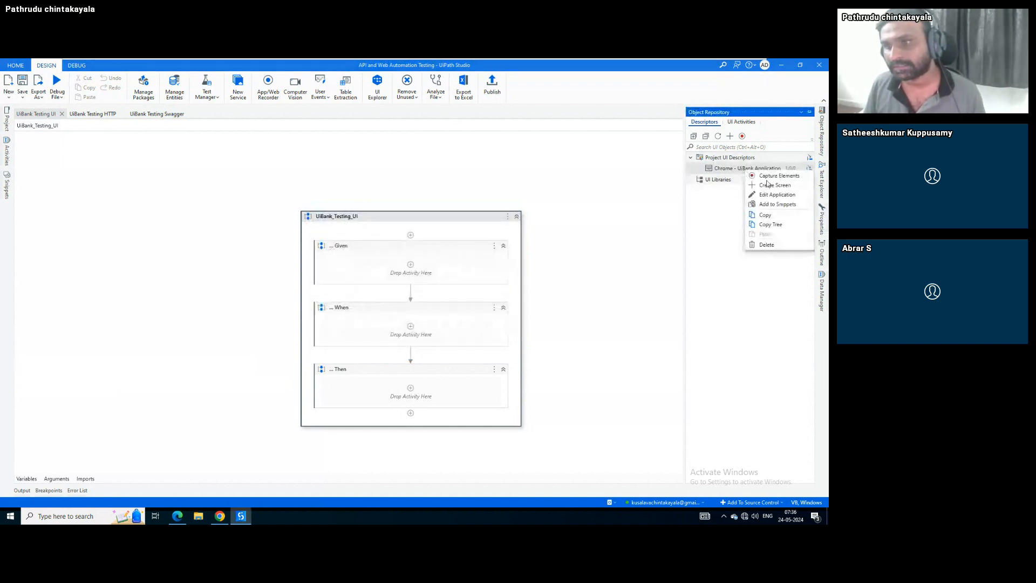
{"action": "left_click", "coordinate": [772, 185]}
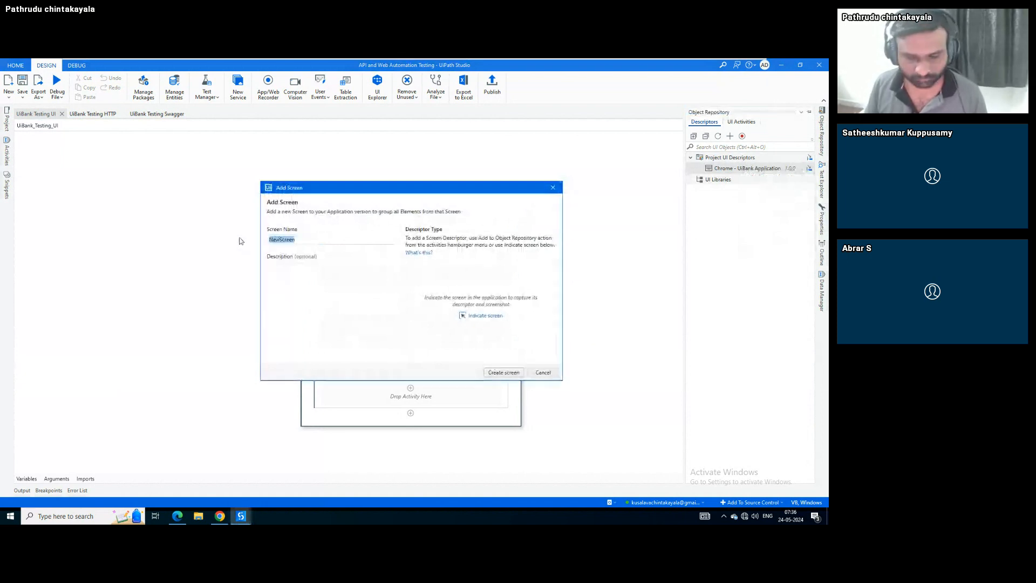
{"action": "type", "text": "Home Screen"}
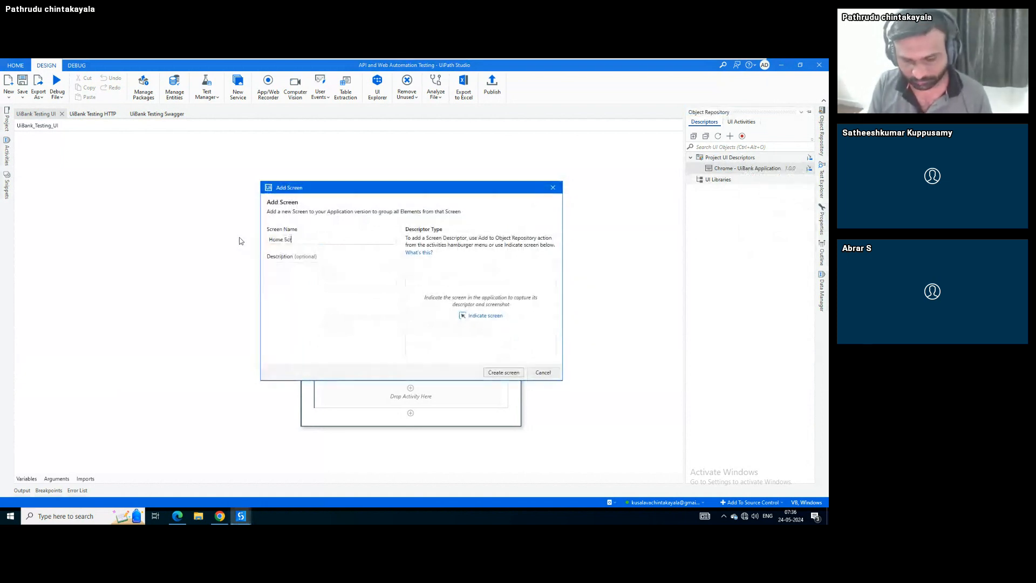
{"action": "left_click", "coordinate": [486, 320]}
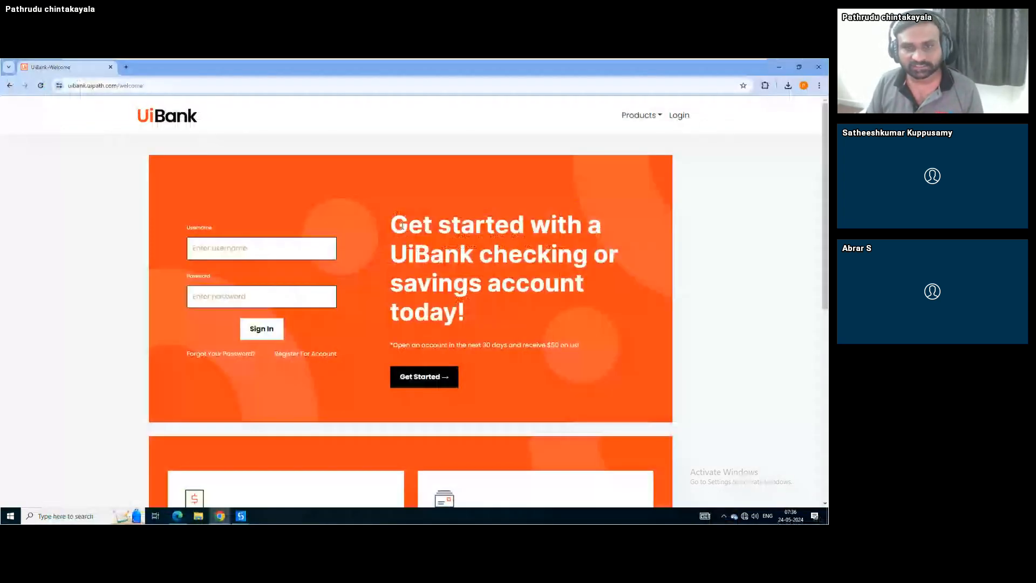
{"action": "left_click", "coordinate": [402, 225]}
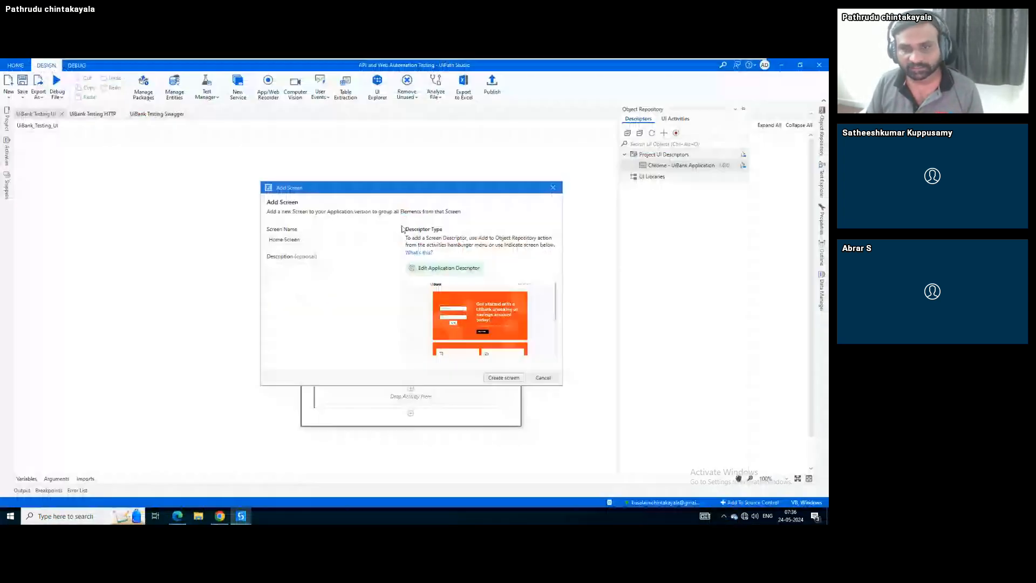
{"action": "left_click", "coordinate": [504, 378]}
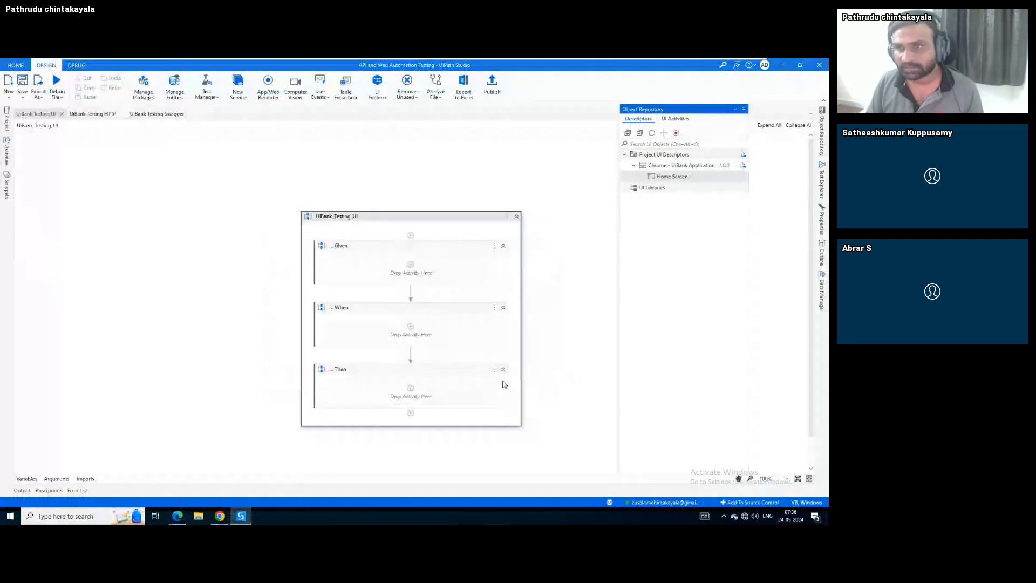
Start a new element under Home Screen and check UiBank's Products list in Chrome
{"action": "right_click", "coordinate": [667, 178]}
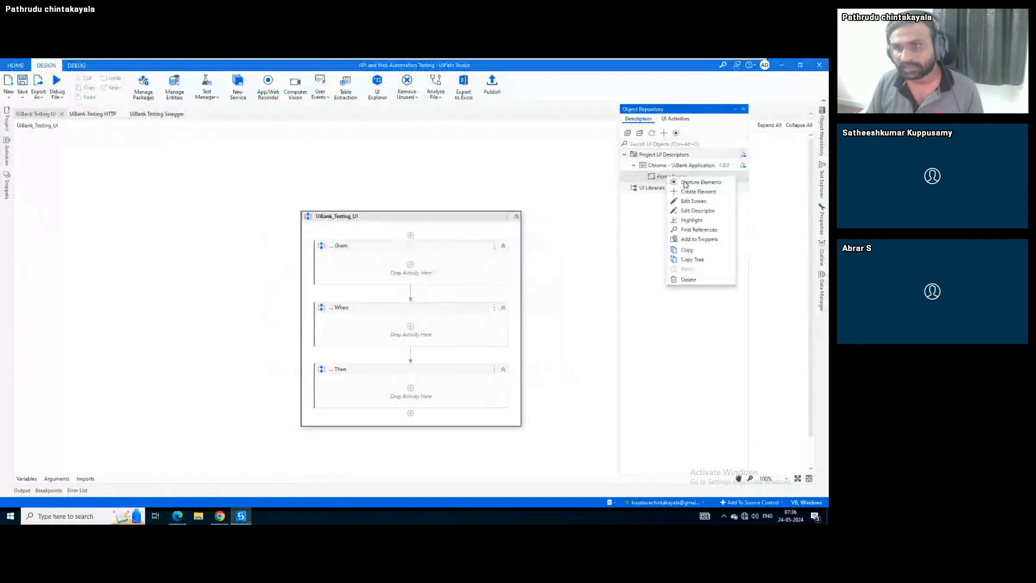
{"action": "left_click", "coordinate": [691, 193]}
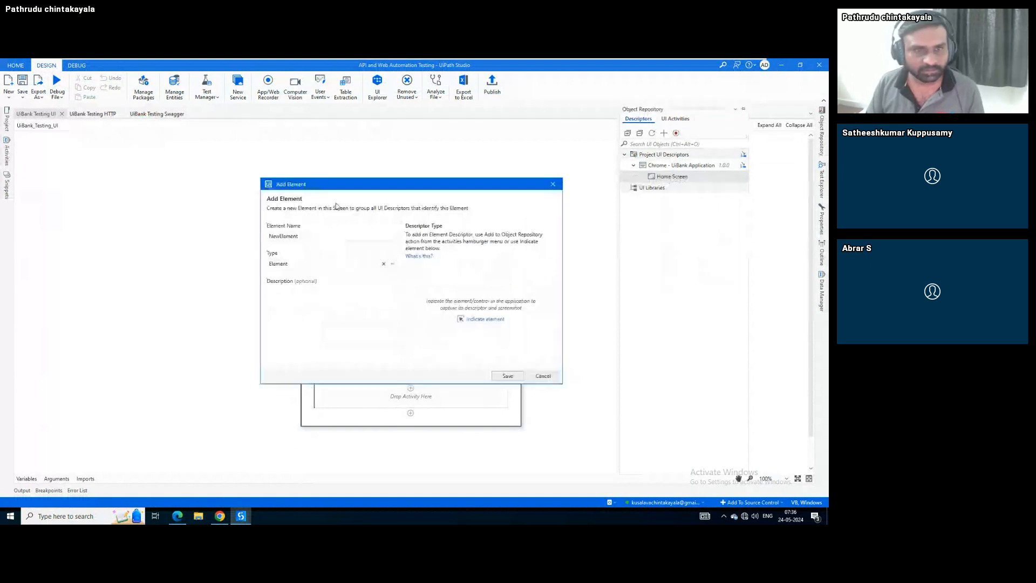
{"action": "double_click", "coordinate": [313, 235]}
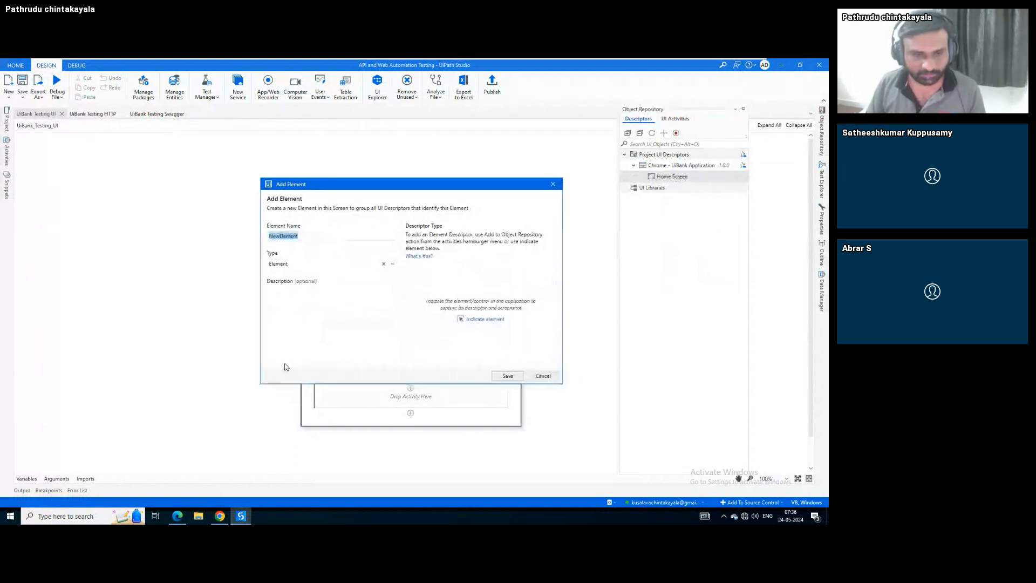
{"action": "left_click", "coordinate": [223, 517]}
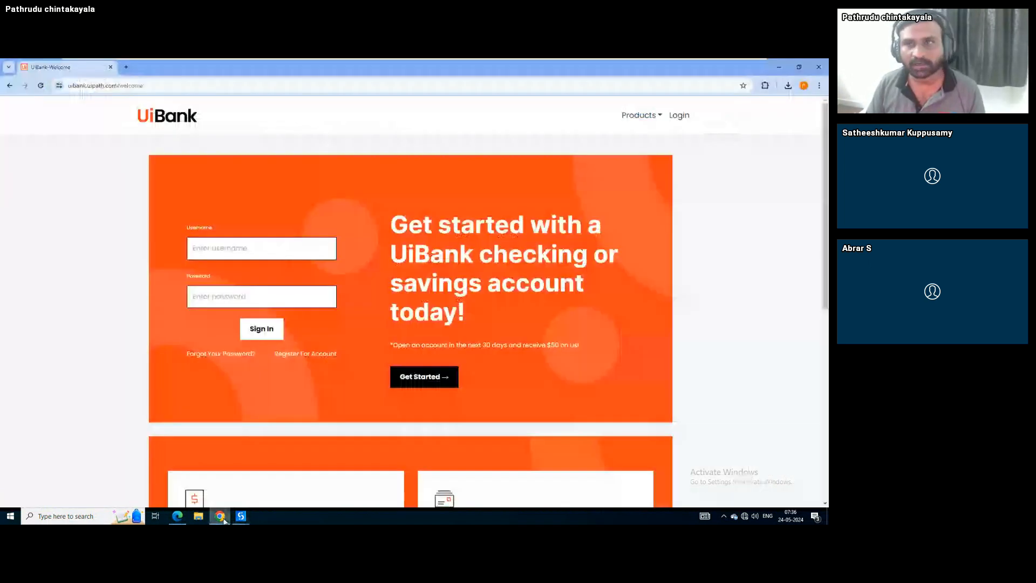
{"action": "left_click", "coordinate": [647, 114]}
{"action": "left_click", "coordinate": [455, 320]}
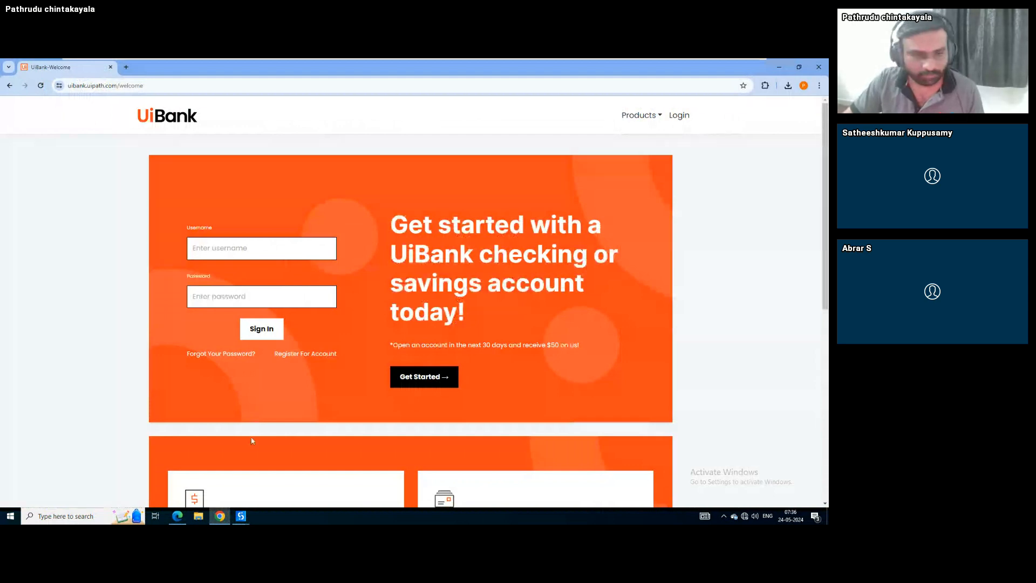
{"action": "mouse_move", "coordinate": [242, 518]}
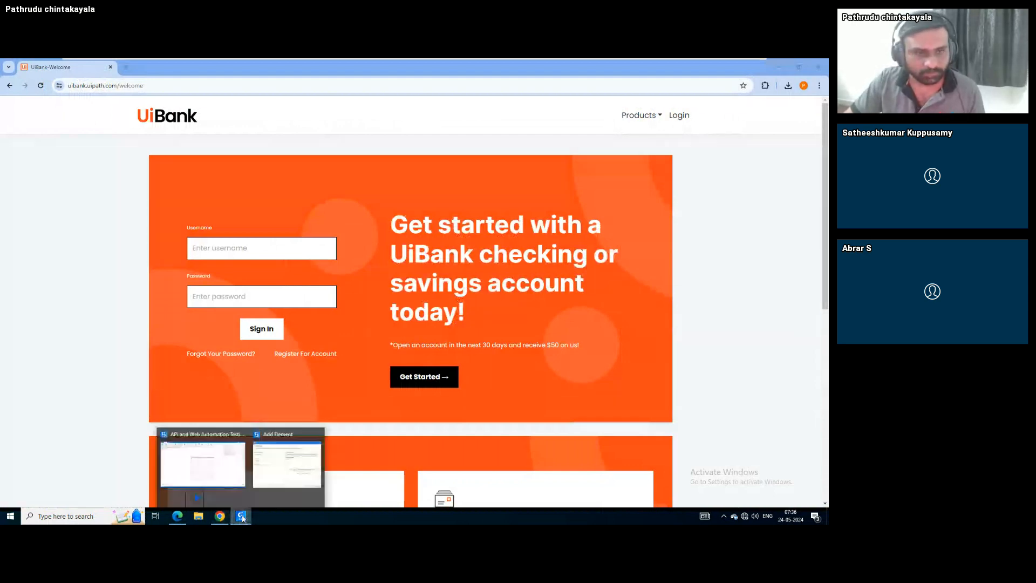
{"action": "left_click", "coordinate": [286, 465]}
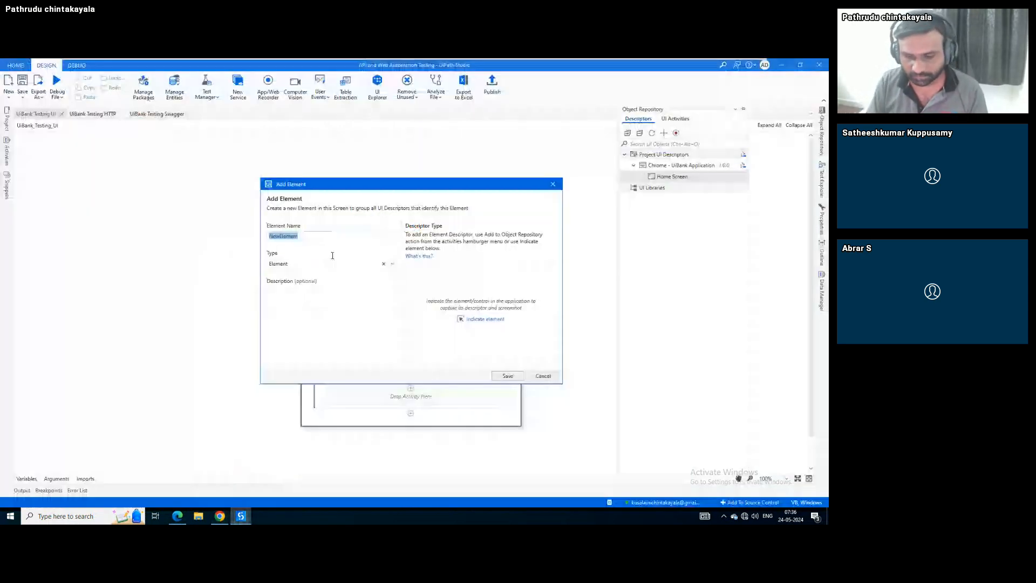
Name the element ProductsMenu, target the Products link, validate it and save
{"action": "type", "text": "Product"}
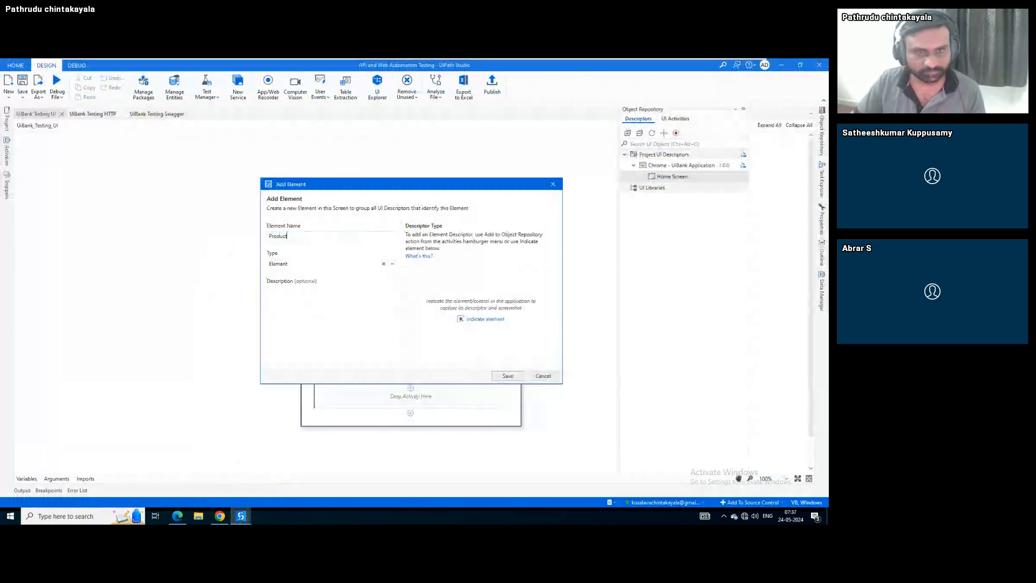
{"action": "type", "text": "s"}
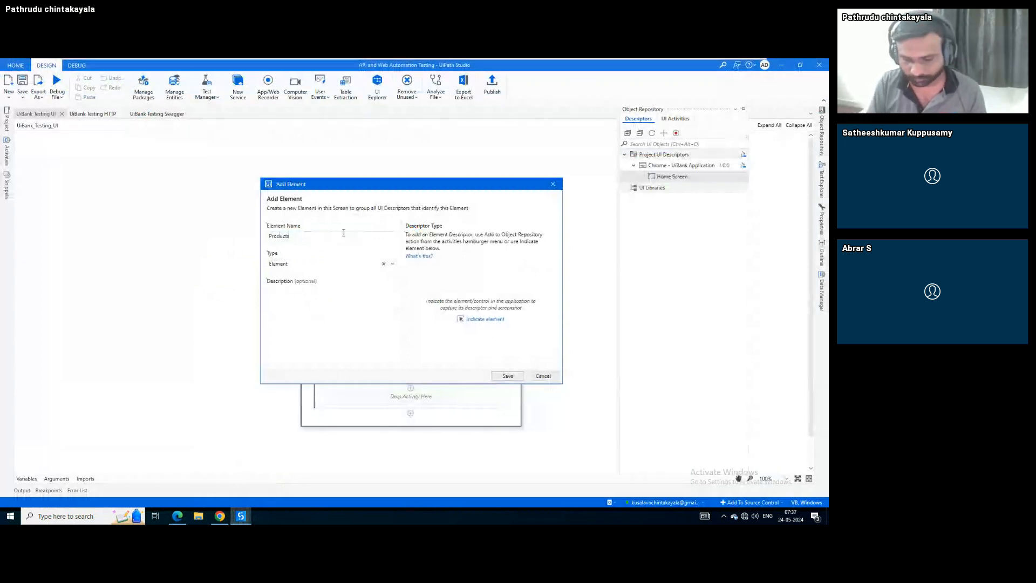
{"action": "type", "text": "Menu"}
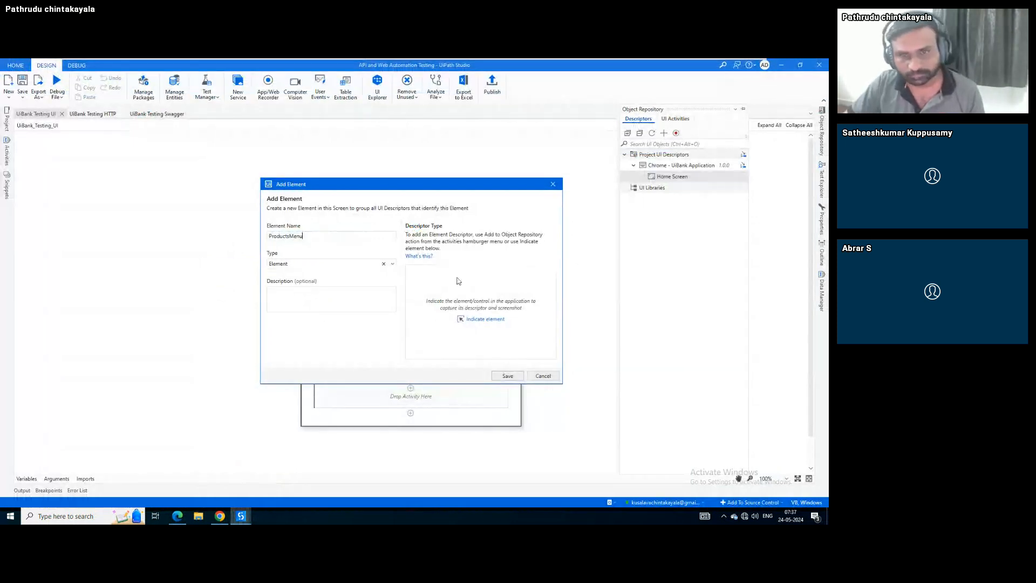
{"action": "left_click", "coordinate": [484, 319]}
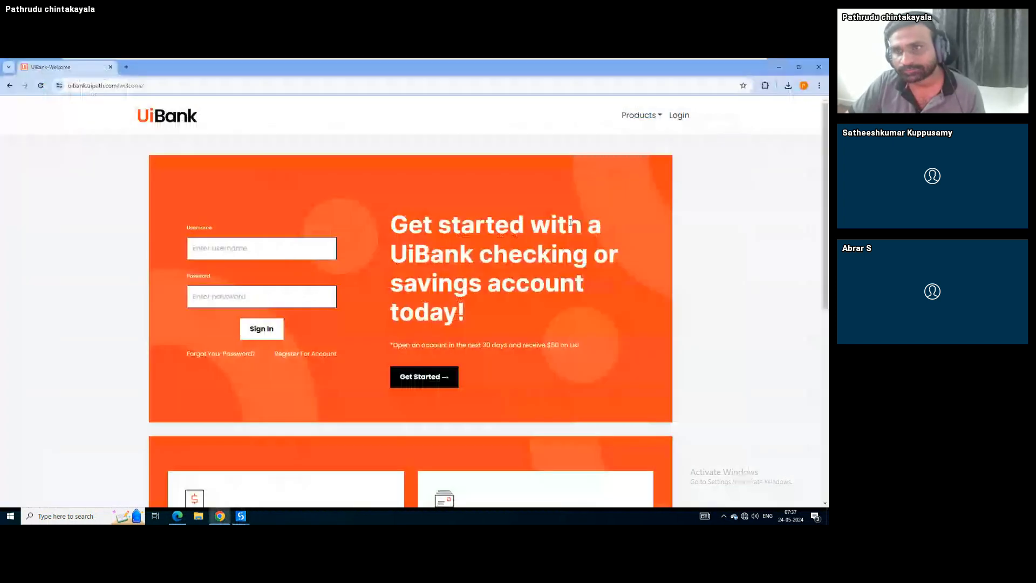
{"action": "left_click", "coordinate": [638, 117]}
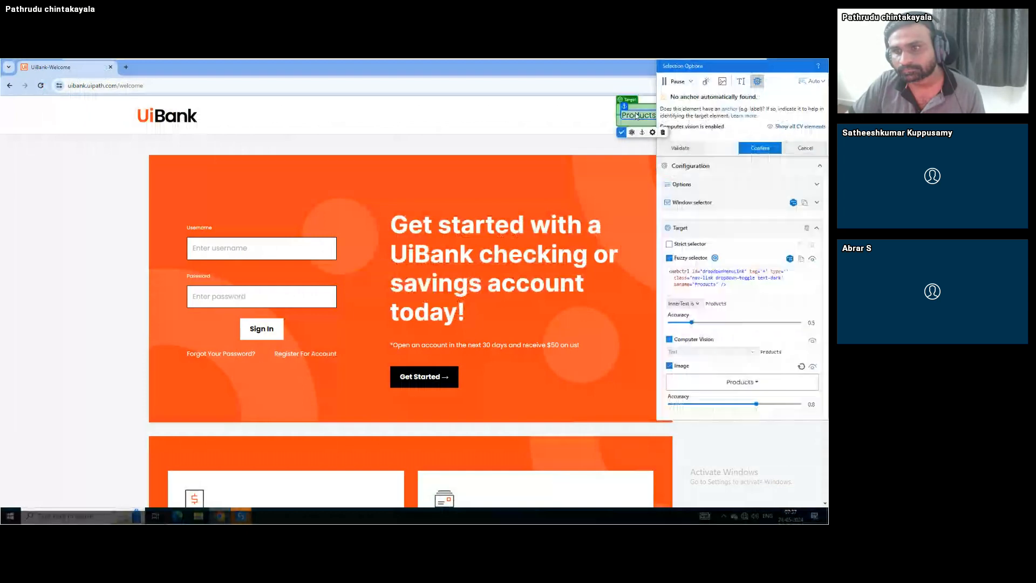
{"action": "left_click", "coordinate": [698, 147]}
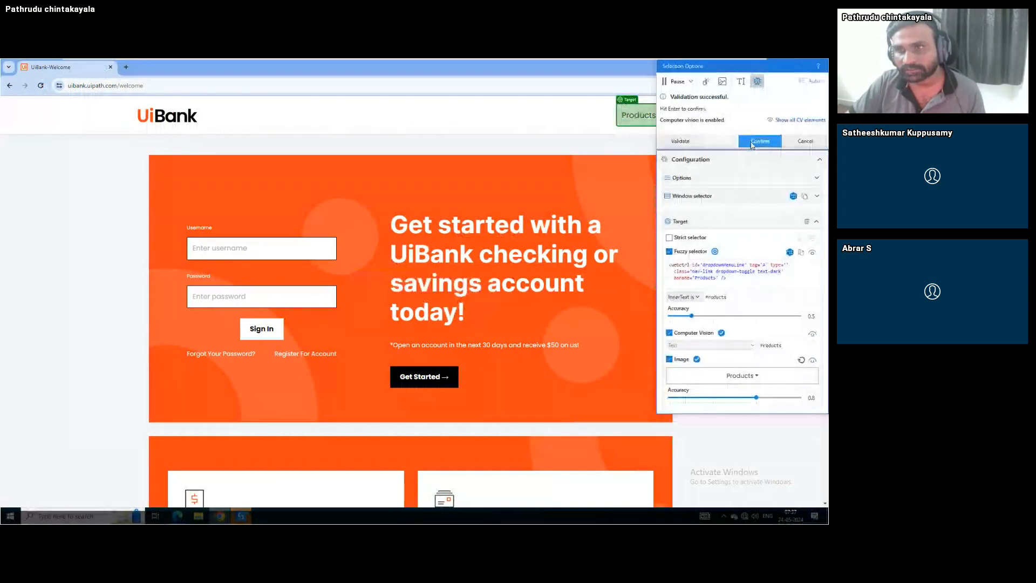
{"action": "left_click", "coordinate": [752, 142]}
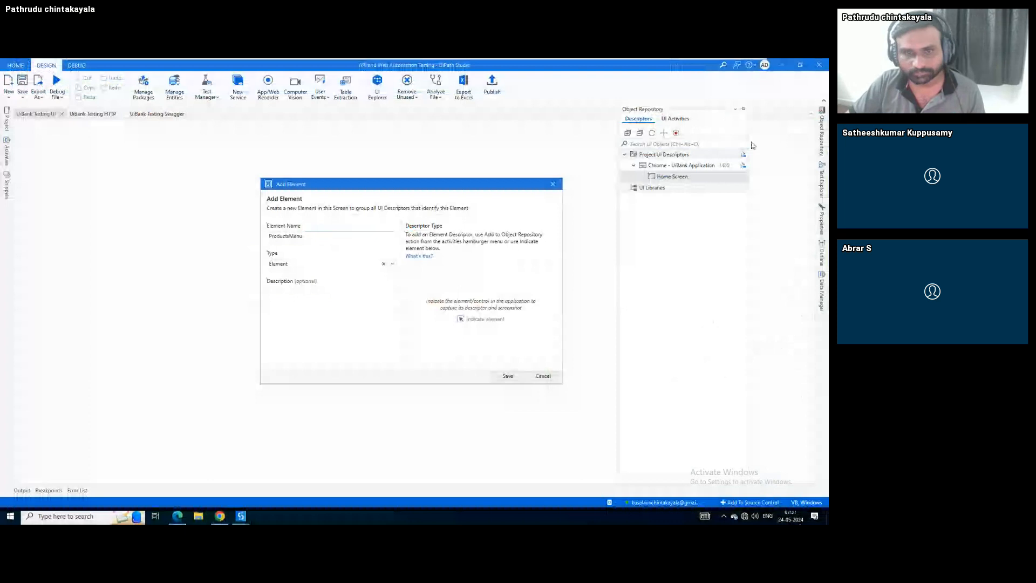
{"action": "left_click", "coordinate": [508, 376]}
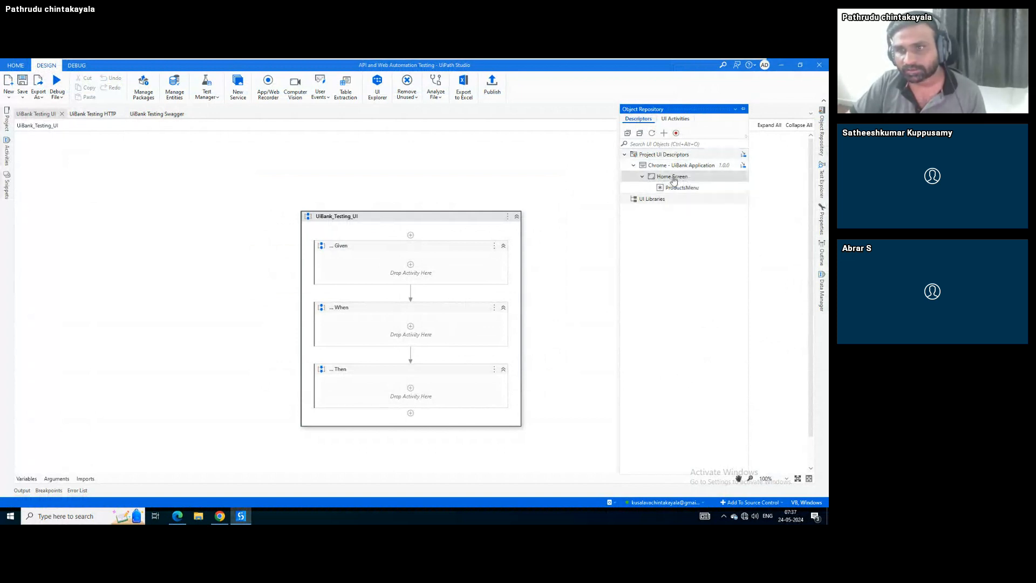
Create a LoanItem element under Home Screen targeting the Loans entry in the Products menu
{"action": "right_click", "coordinate": [674, 179]}
{"action": "left_click", "coordinate": [700, 193]}
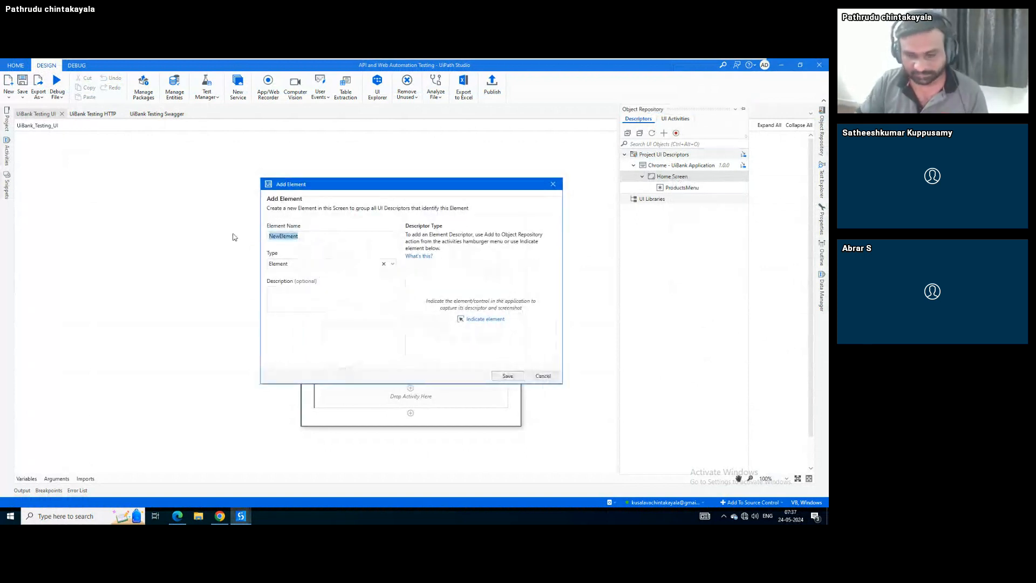
{"action": "type", "text": "LoanItem"}
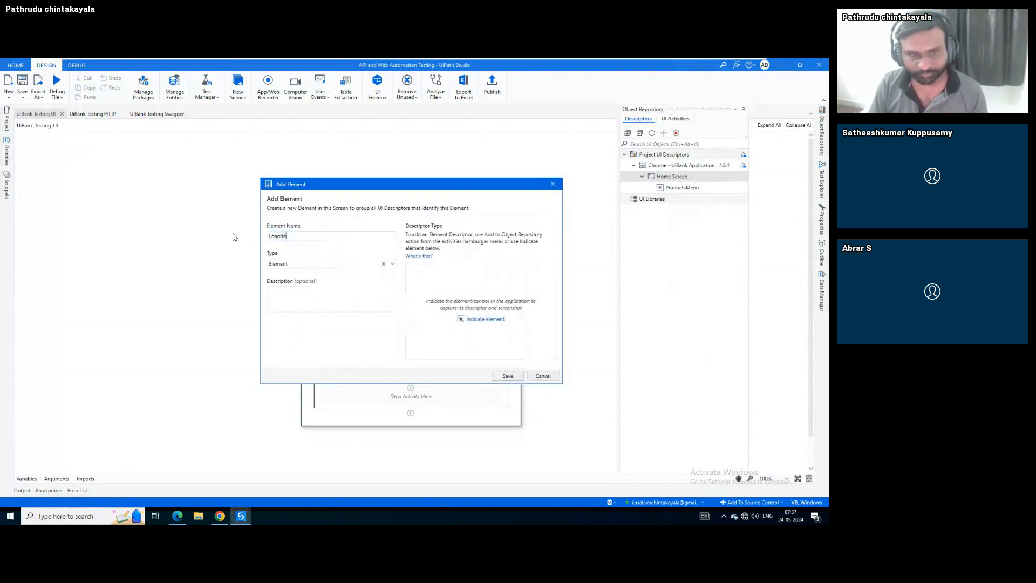
{"action": "left_click", "coordinate": [491, 320]}
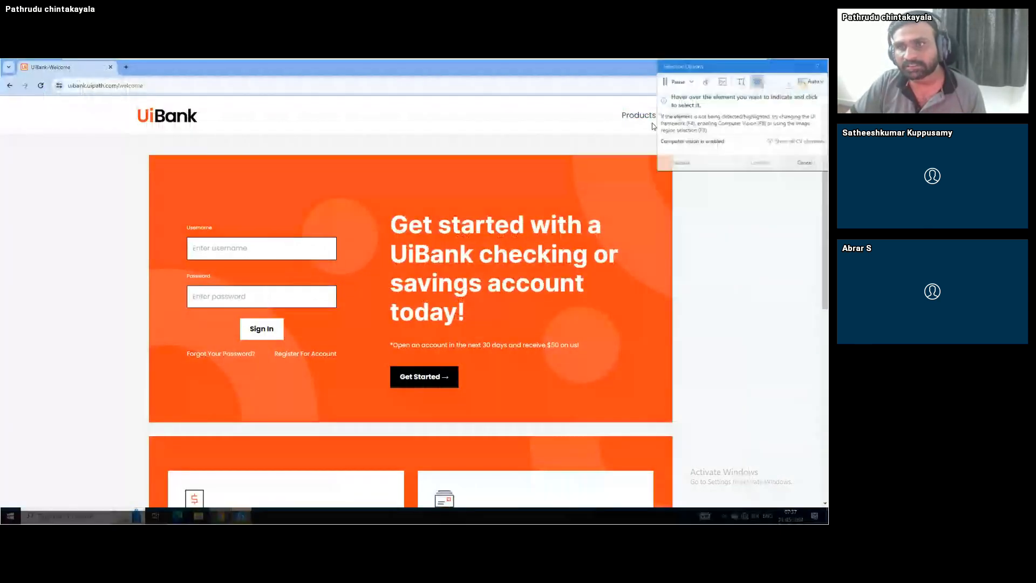
{"action": "left_click_drag", "start_coordinate": [689, 65], "coordinate": [307, 112]}
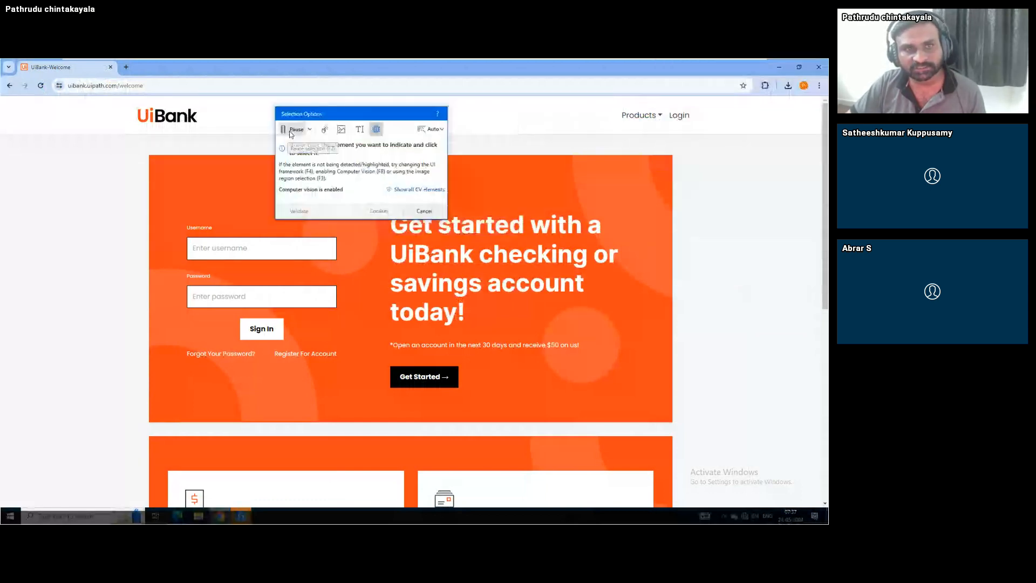
{"action": "left_click", "coordinate": [291, 131]}
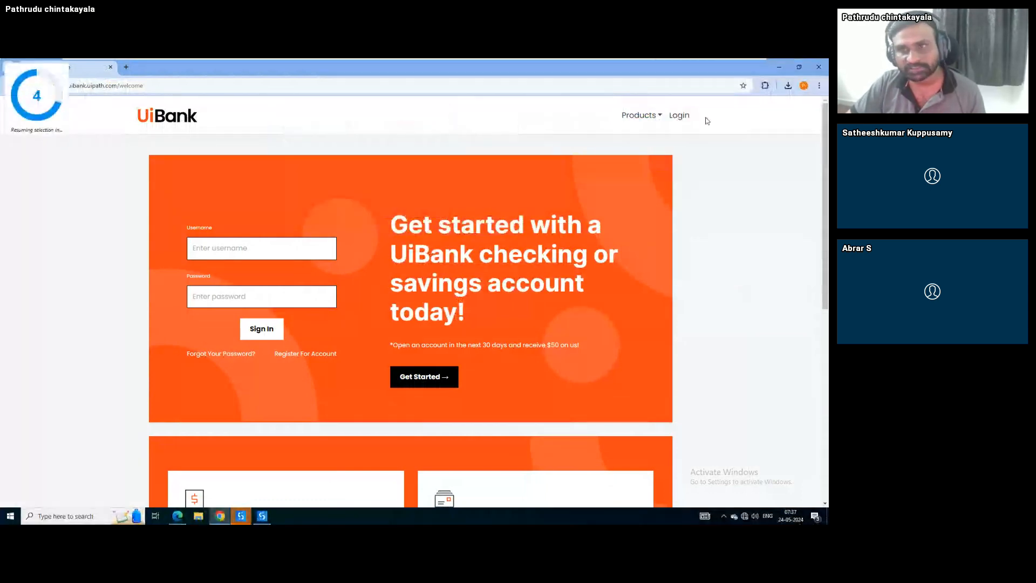
{"action": "left_click", "coordinate": [655, 117]}
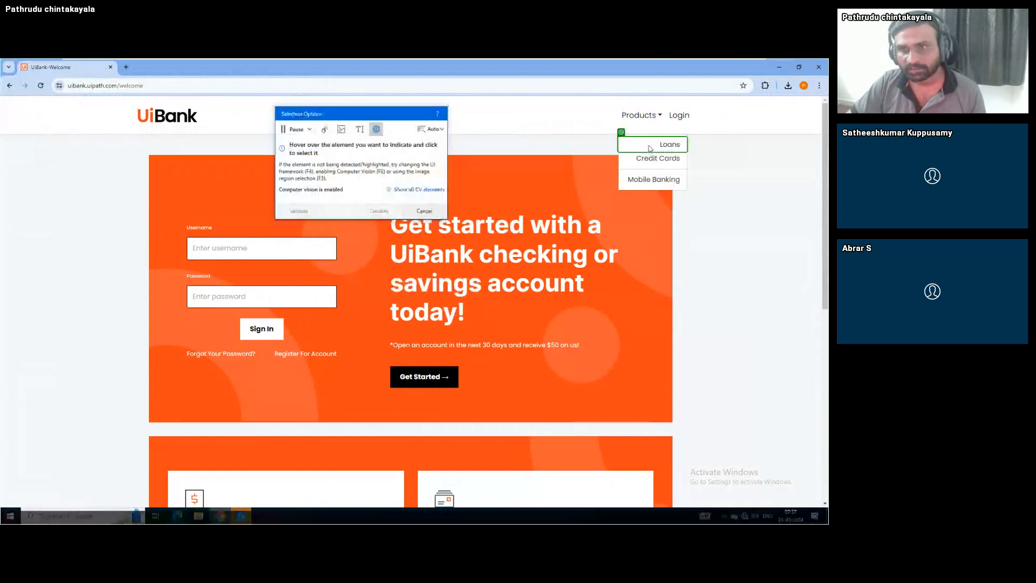
{"action": "left_click", "coordinate": [661, 147]}
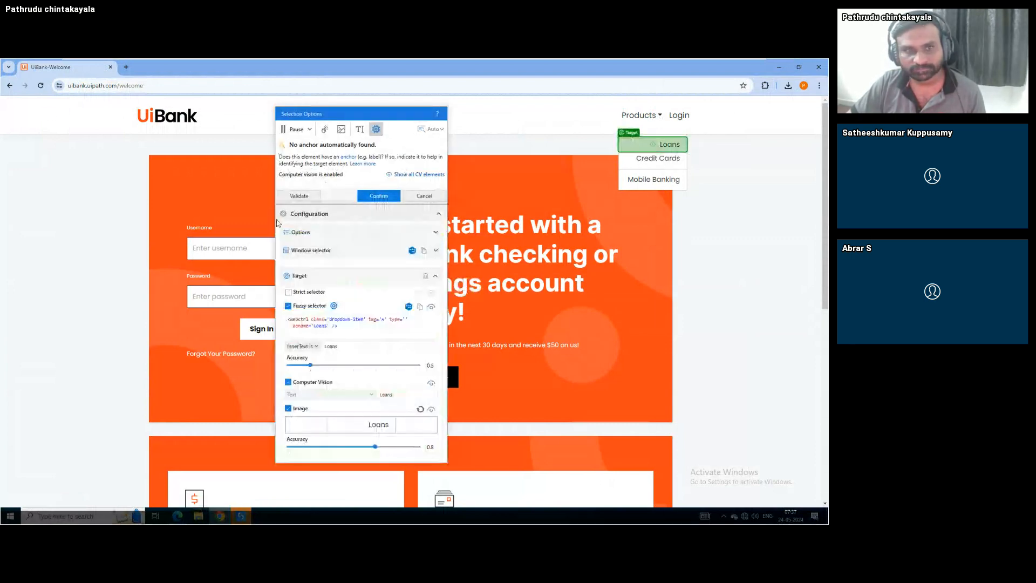
Validate Loans, turn off computer vision and image matching, enable strict selector, open in UI Explorer
{"action": "left_click", "coordinate": [305, 199]}
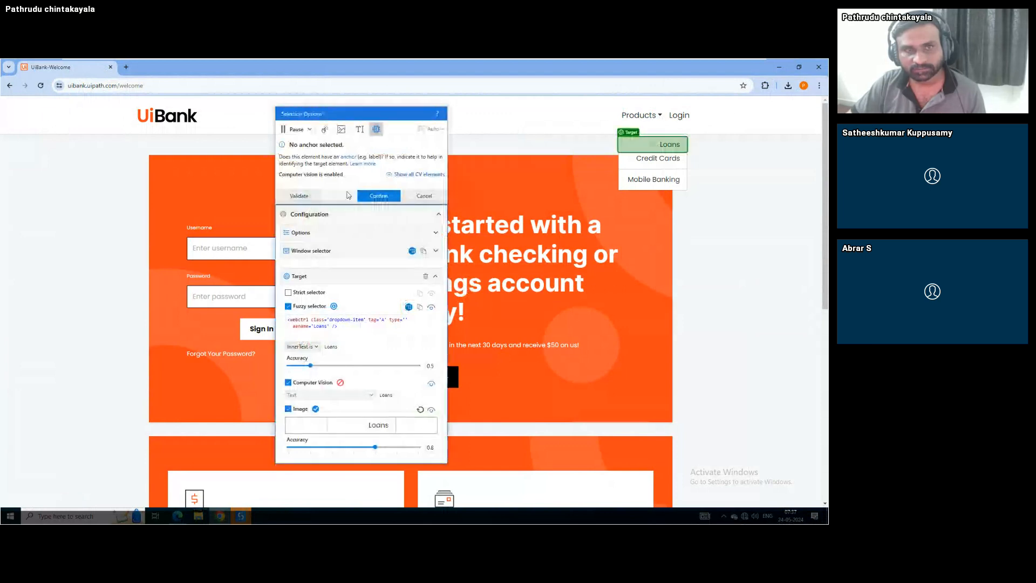
{"action": "left_click", "coordinate": [310, 197]}
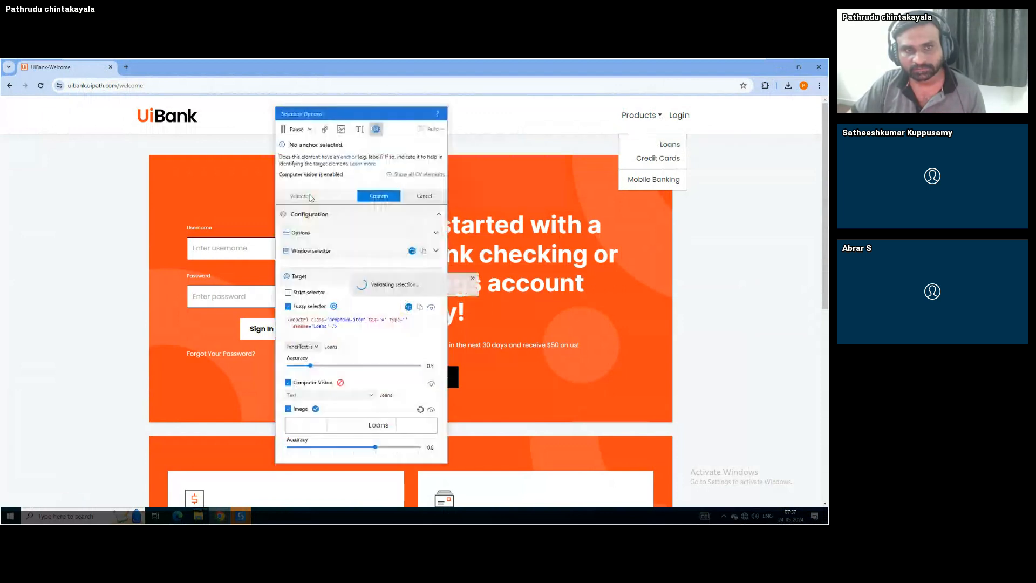
{"action": "left_click", "coordinate": [288, 382]}
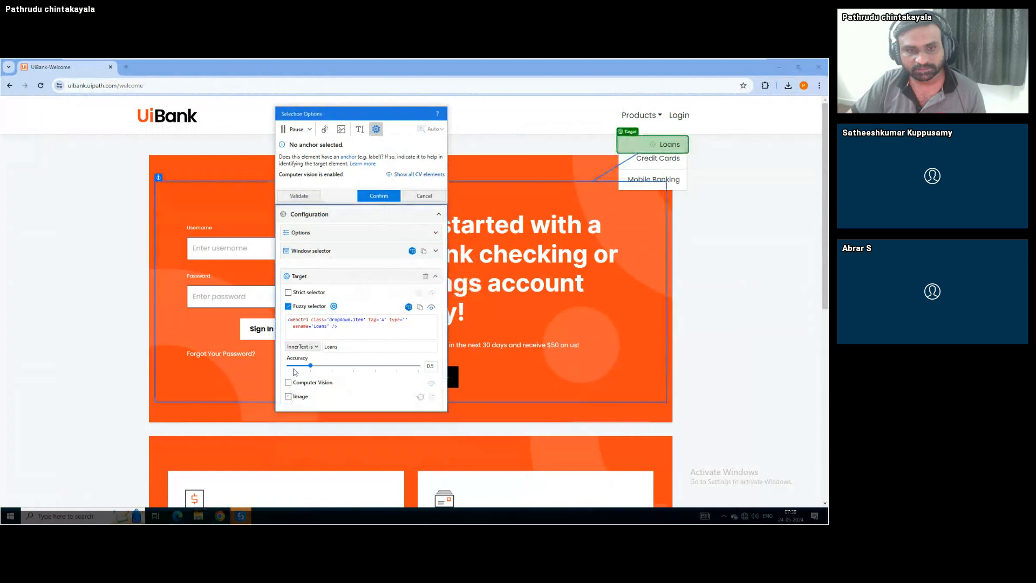
{"action": "left_click", "coordinate": [288, 292]}
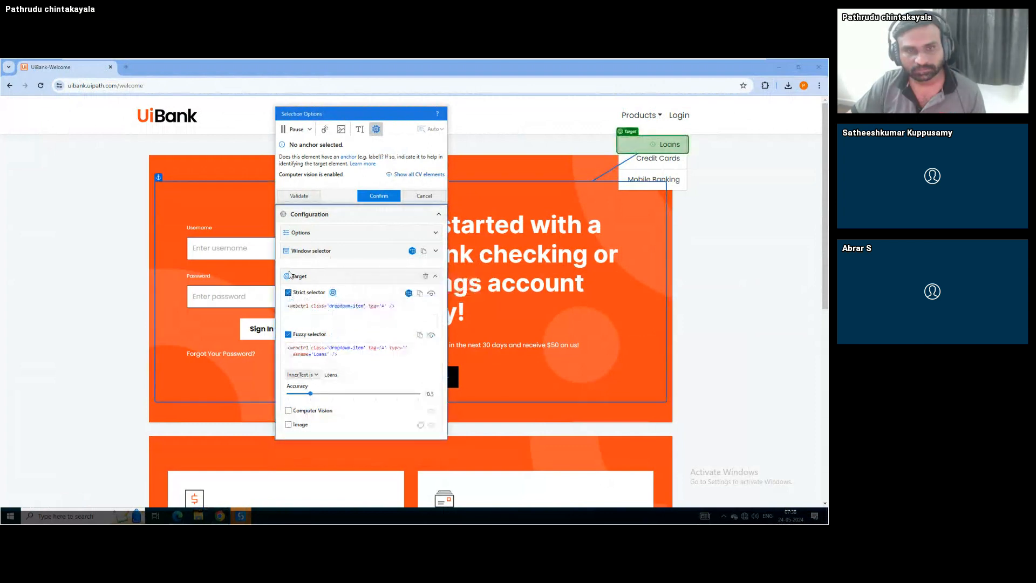
{"action": "key", "text": "Escape"}
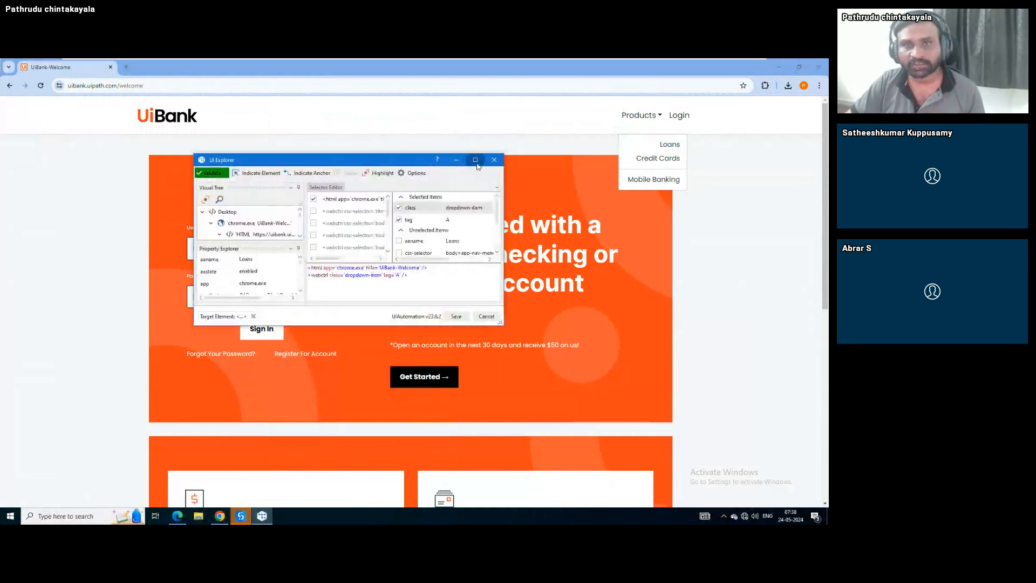
Add aaname 'Loans' to the Loans item selector, validate it, and save it
{"action": "left_click", "coordinate": [476, 160]}
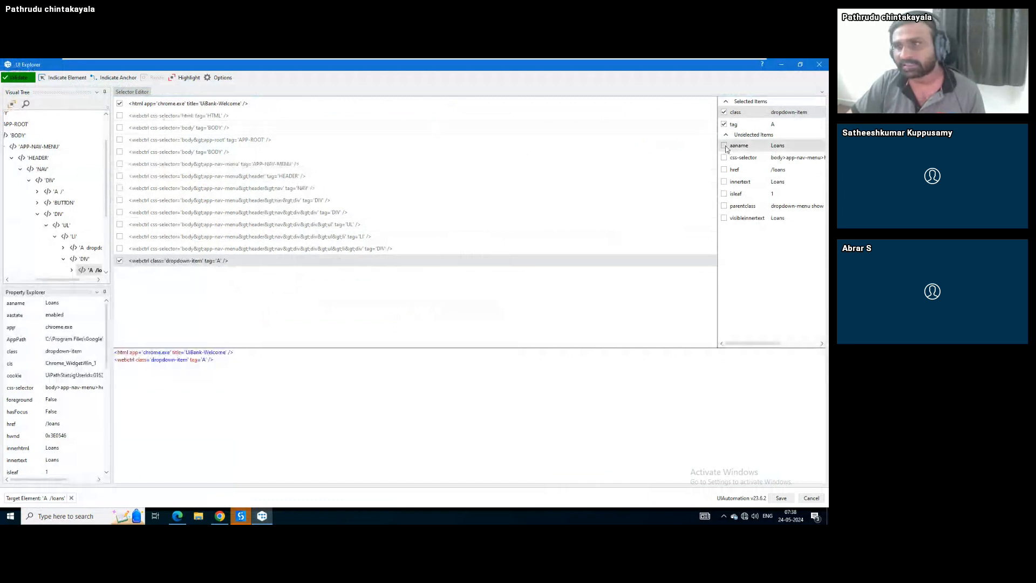
{"action": "left_click", "coordinate": [724, 145]}
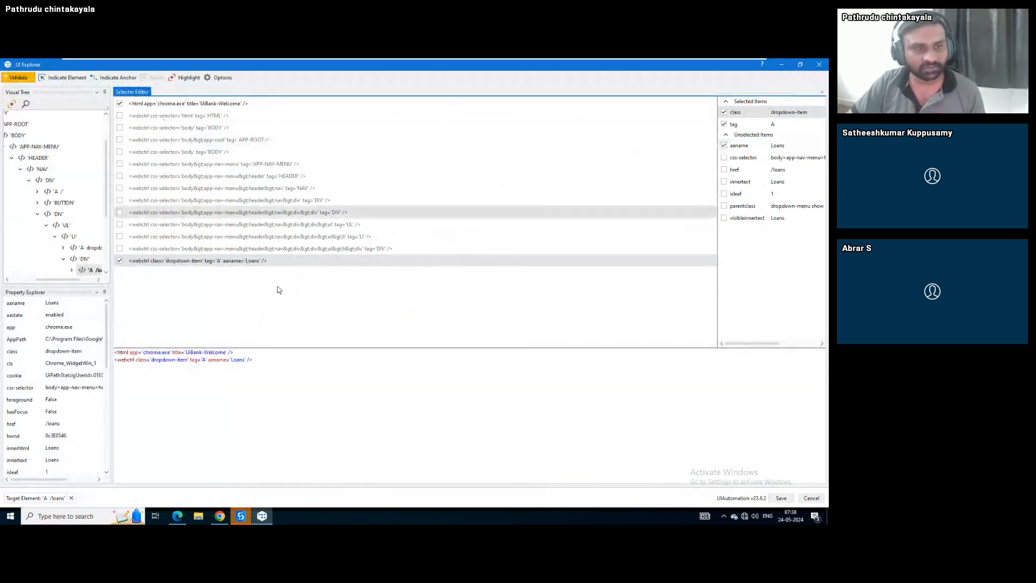
{"action": "left_click", "coordinate": [10, 79]}
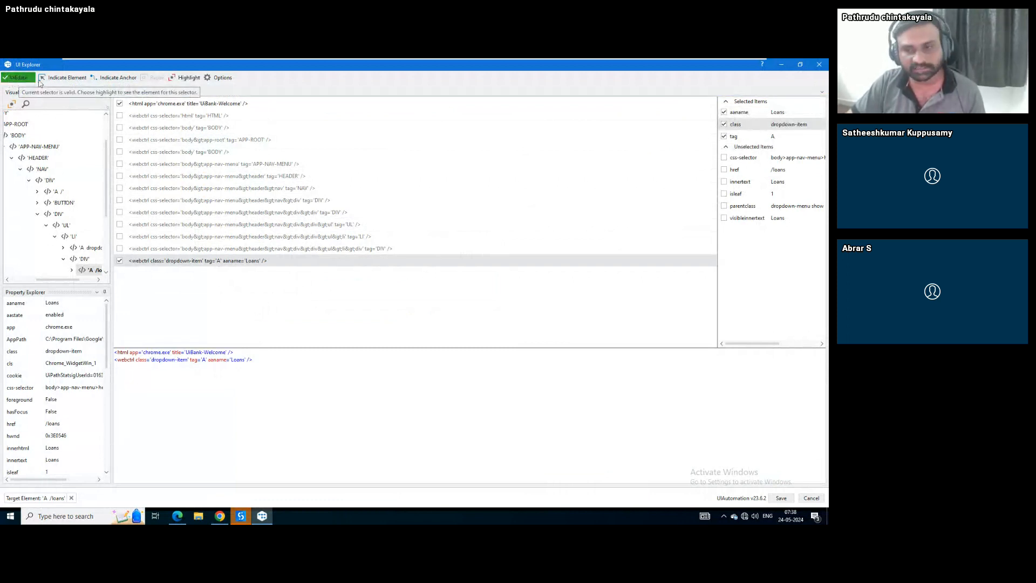
{"action": "left_click", "coordinate": [782, 498]}
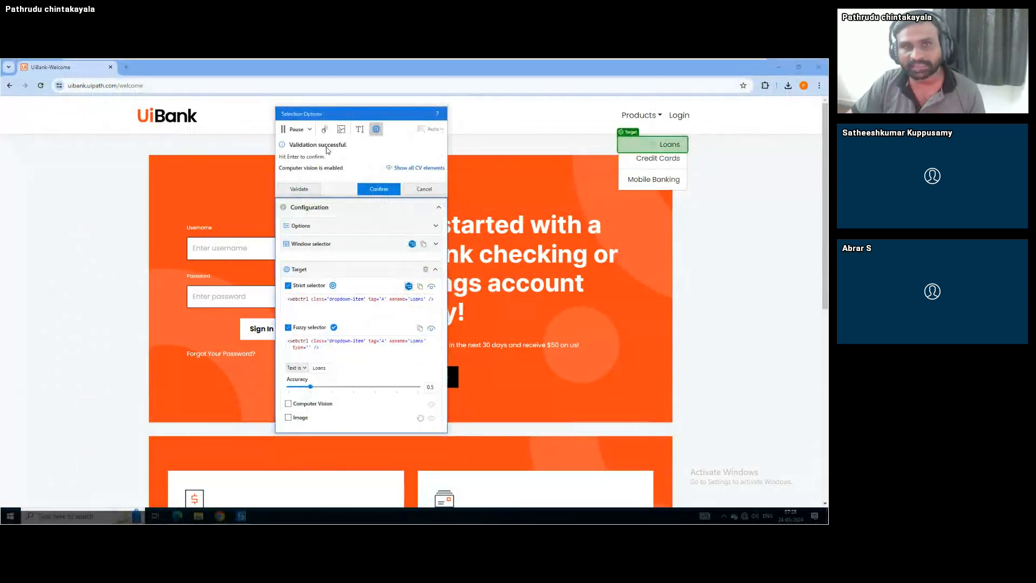
Confirm the Loans target and save it as LoanItem, then try Apply For A Loan in UiBank
{"action": "left_click", "coordinate": [379, 189]}
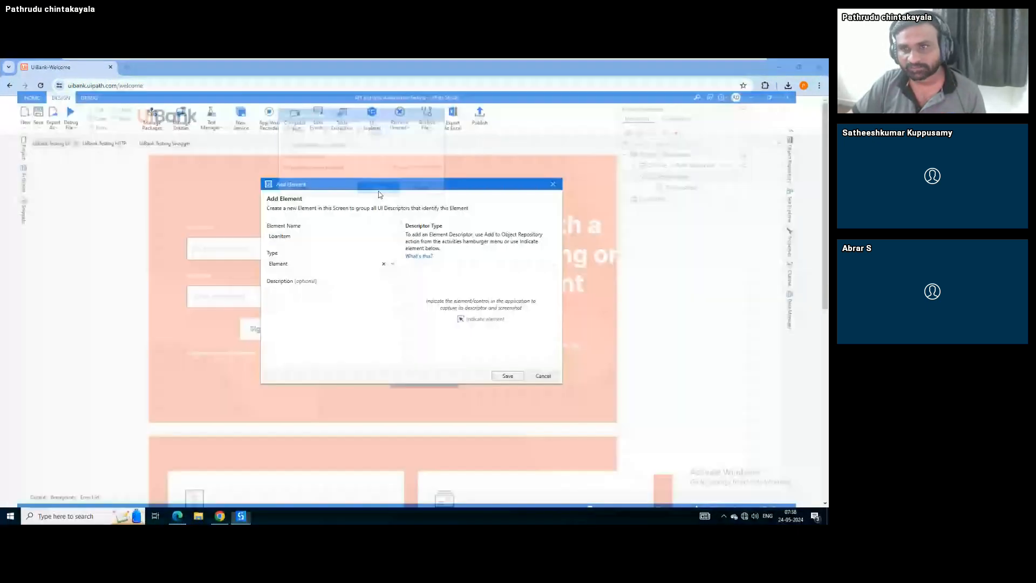
{"action": "left_click", "coordinate": [503, 380]}
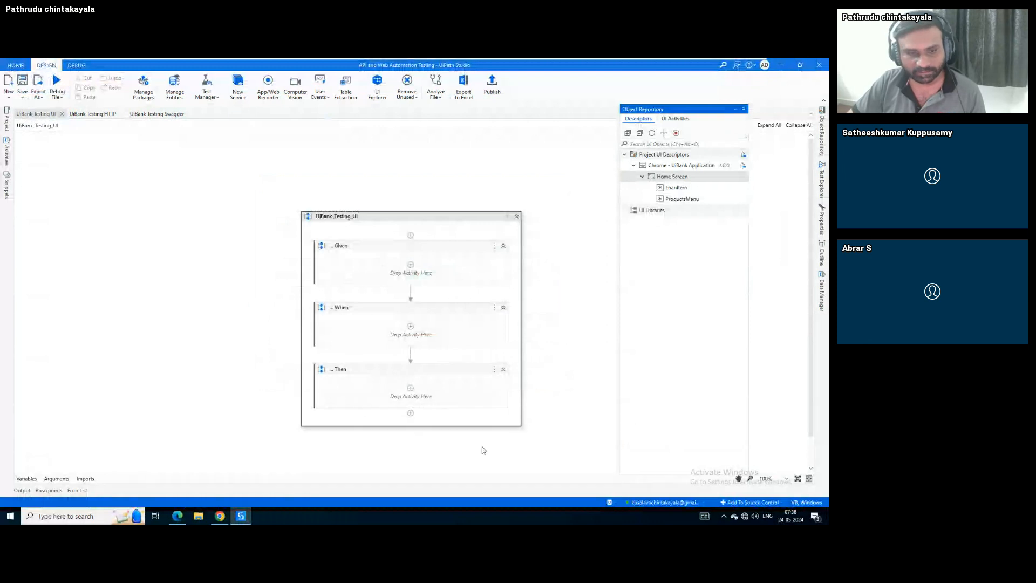
{"action": "left_click", "coordinate": [220, 516]}
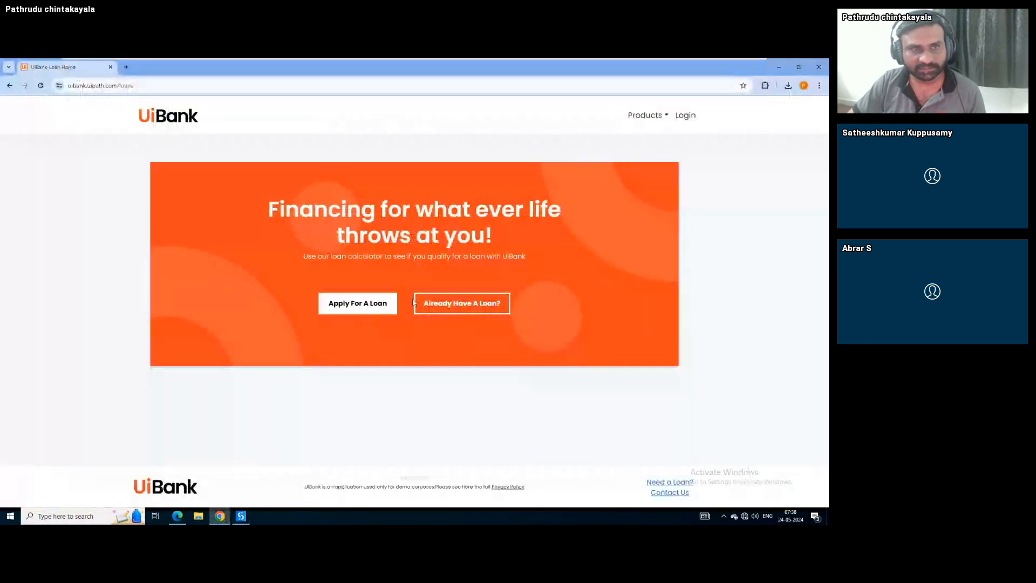
{"action": "left_click", "coordinate": [342, 303]}
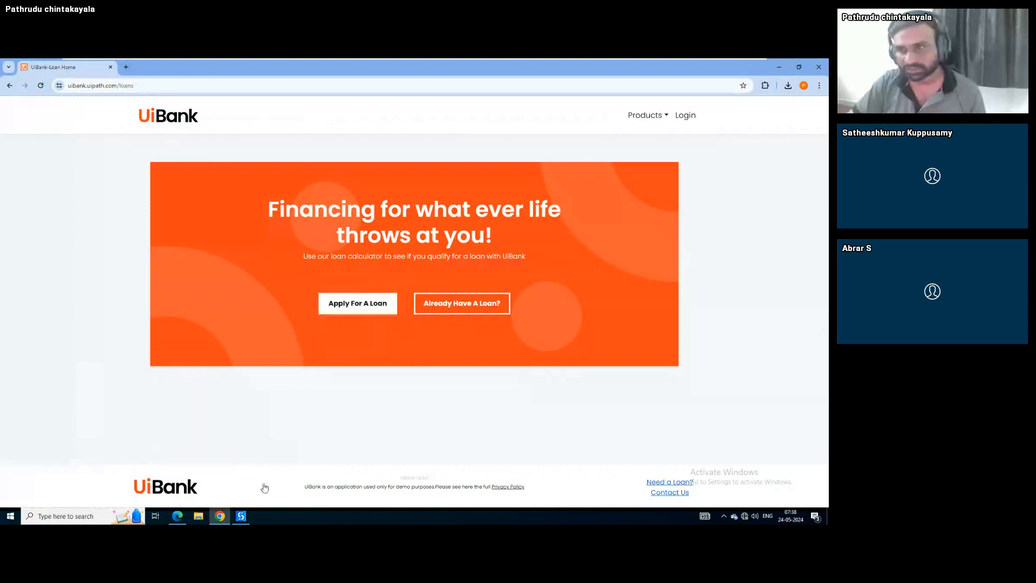
{"action": "key", "text": "alt+Tab"}
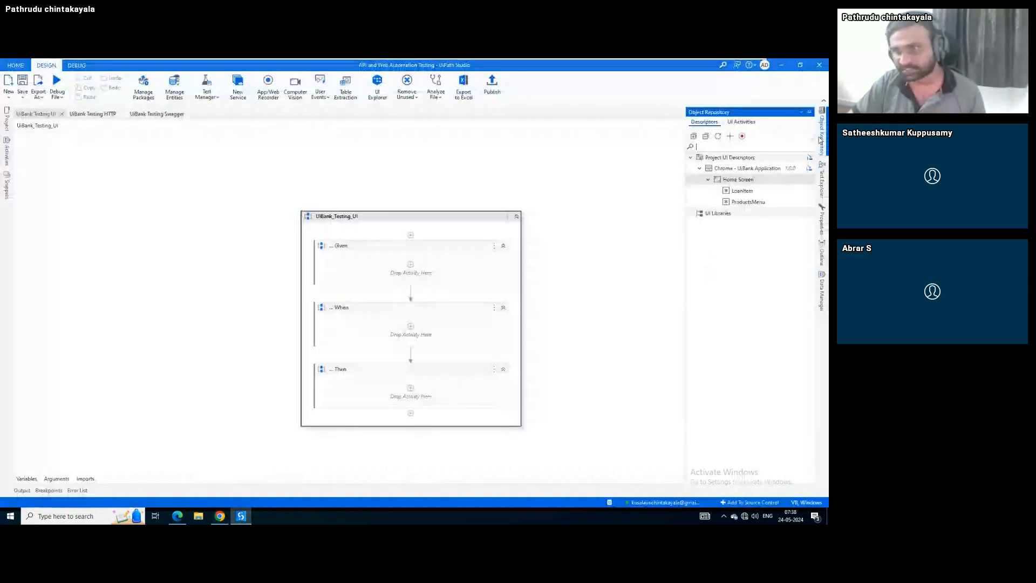
Create a screen named LoansScreen from the UiBank loans page under Chrome - UiBank Application
{"action": "left_click", "coordinate": [709, 180]}
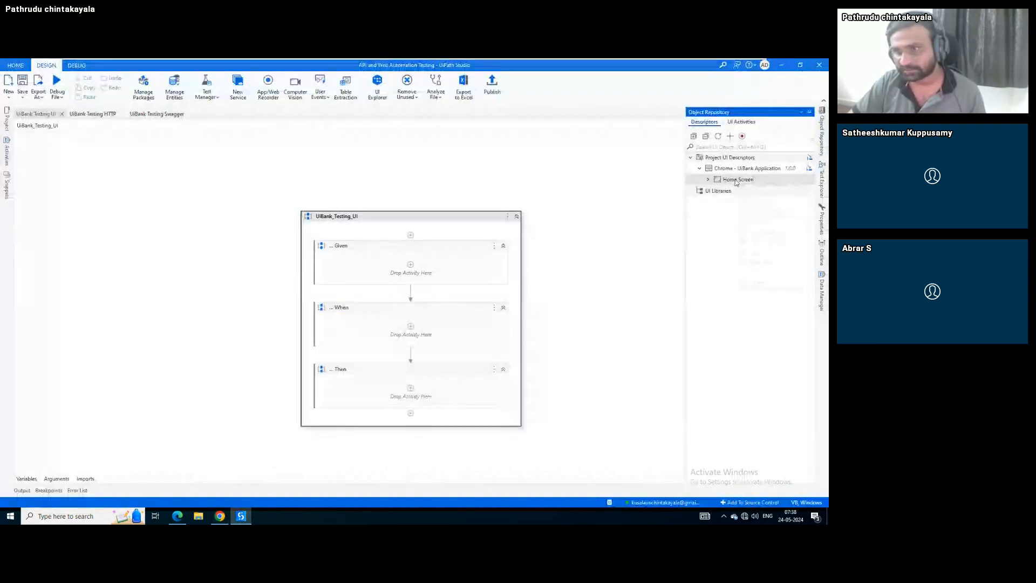
{"action": "right_click", "coordinate": [729, 170]}
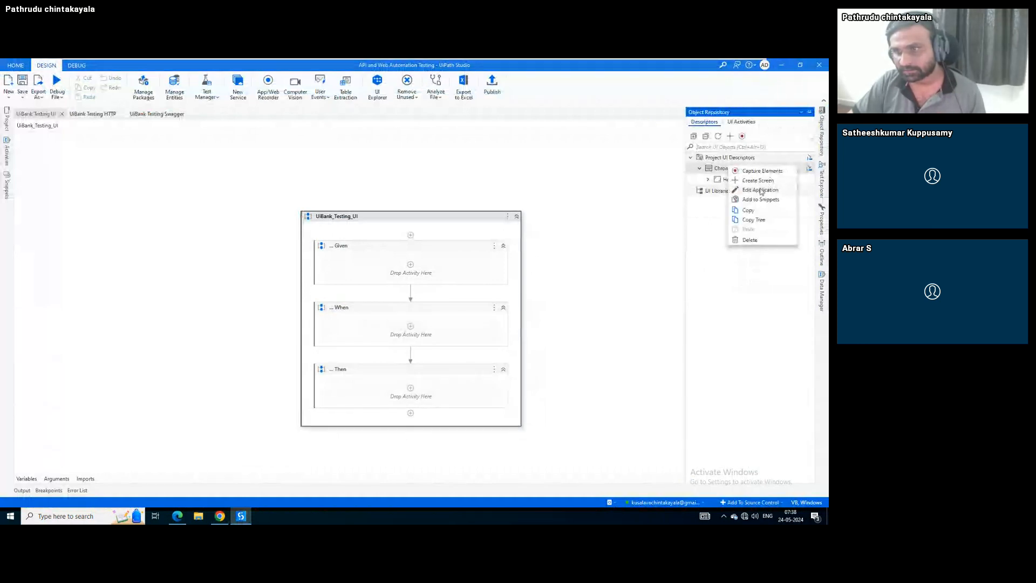
{"action": "left_click", "coordinate": [755, 181]}
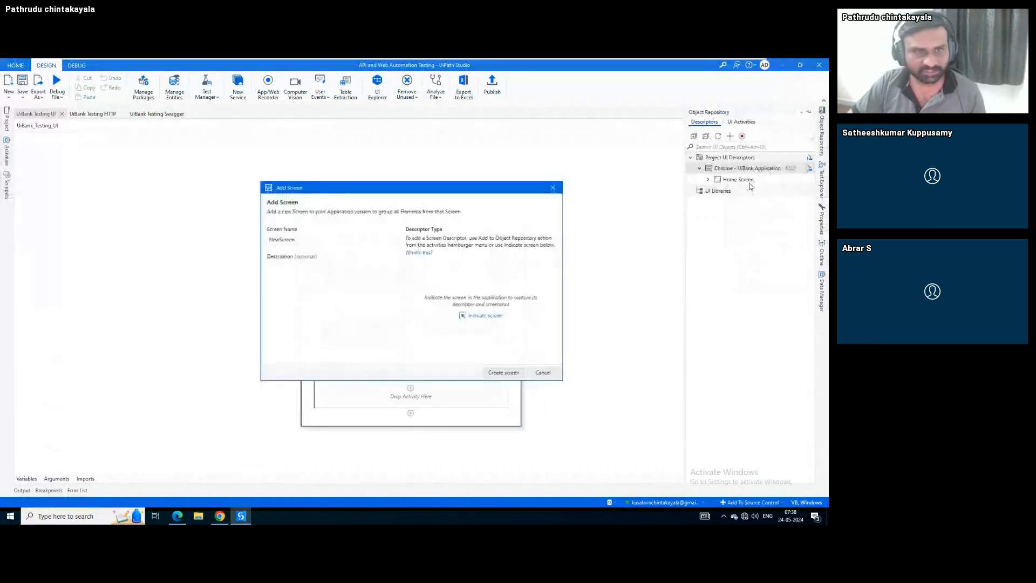
{"action": "type", "text": "Loa"}
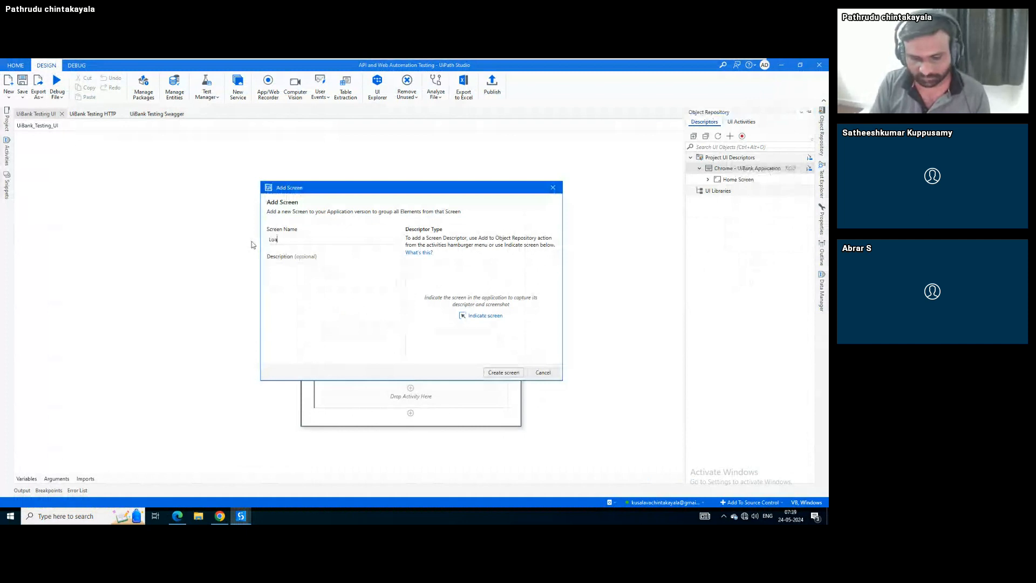
{"action": "type", "text": "nsScreen"}
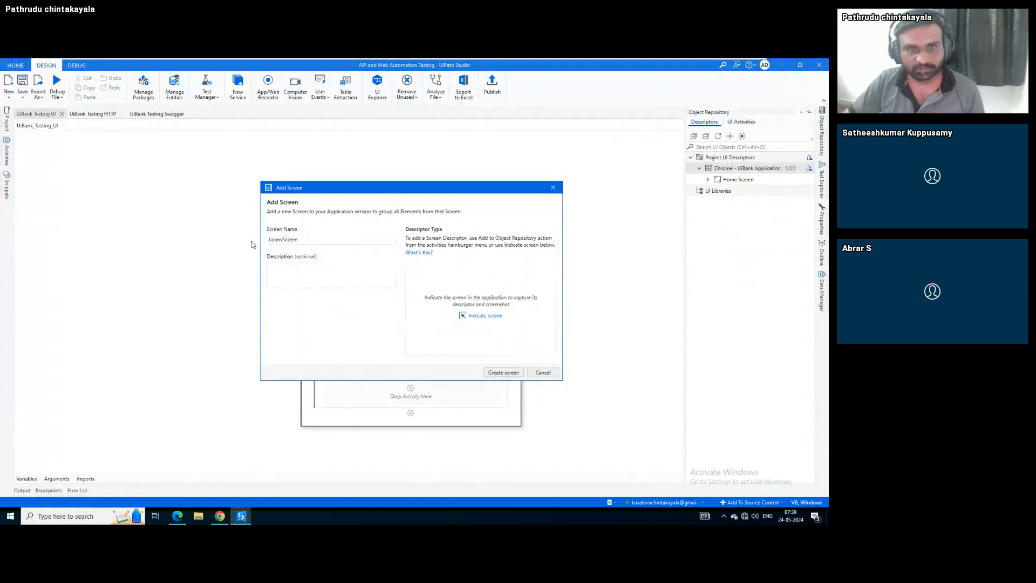
{"action": "left_click", "coordinate": [489, 318]}
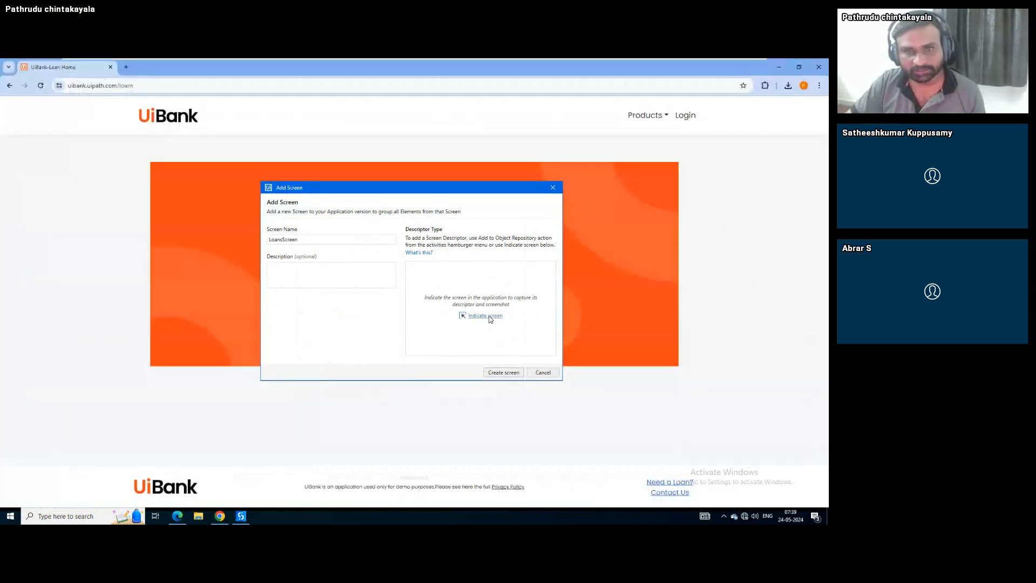
{"action": "left_click", "coordinate": [489, 317]}
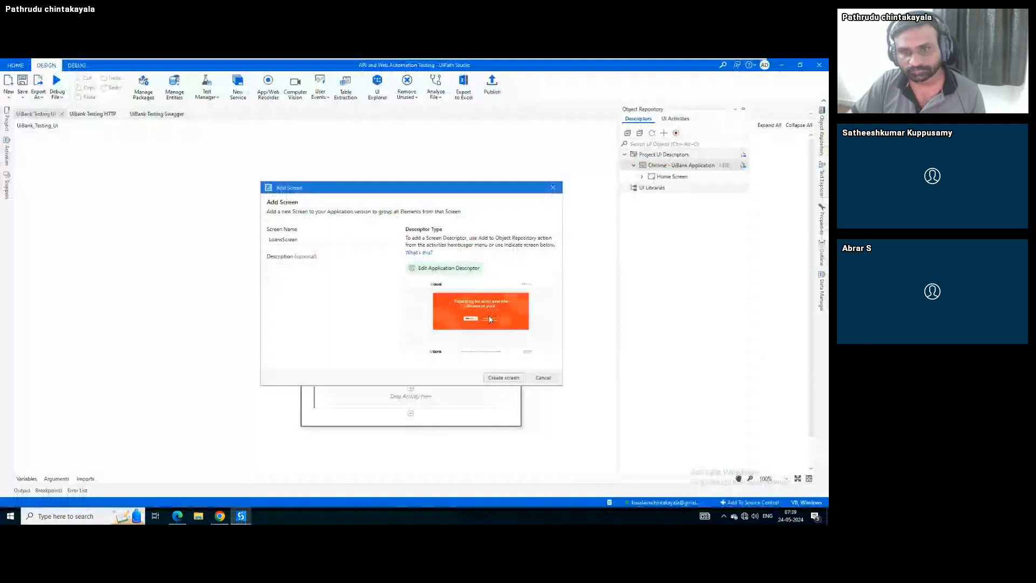
{"action": "left_click", "coordinate": [504, 378]}
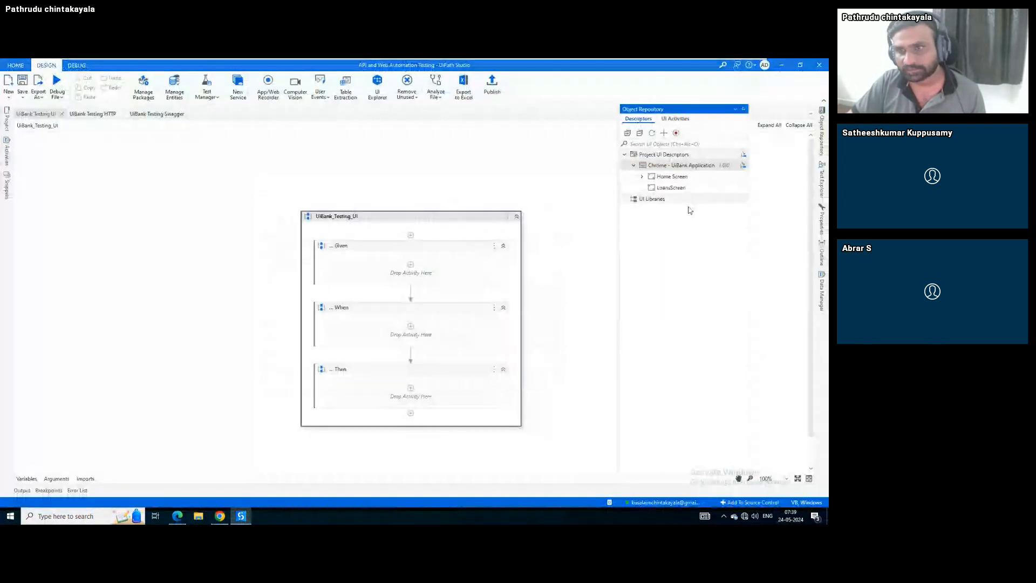
Capture the Apply For A Loan button into LoansScreen with a strict selector and save it
{"action": "right_click", "coordinate": [680, 193]}
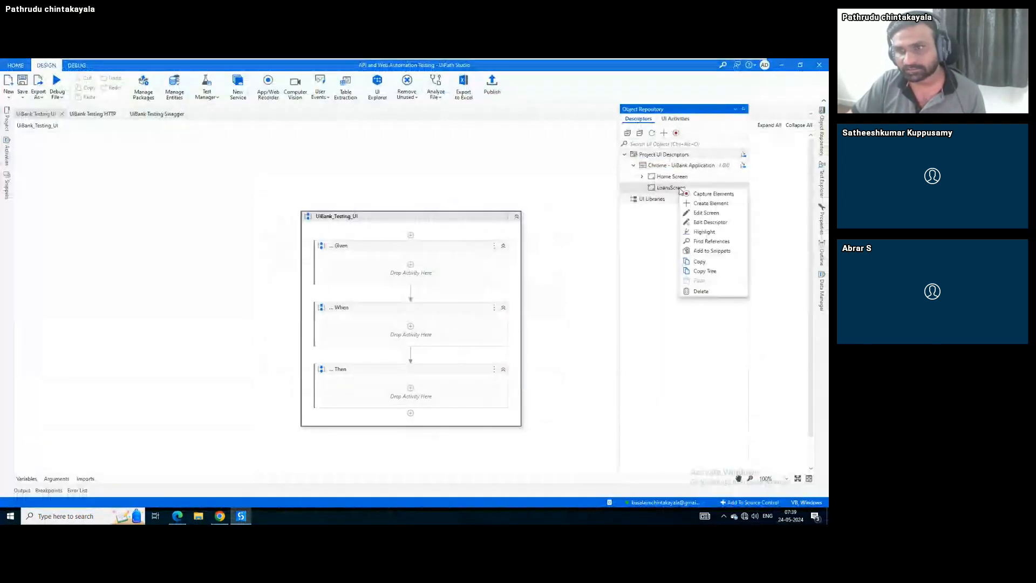
{"action": "left_click", "coordinate": [714, 193]}
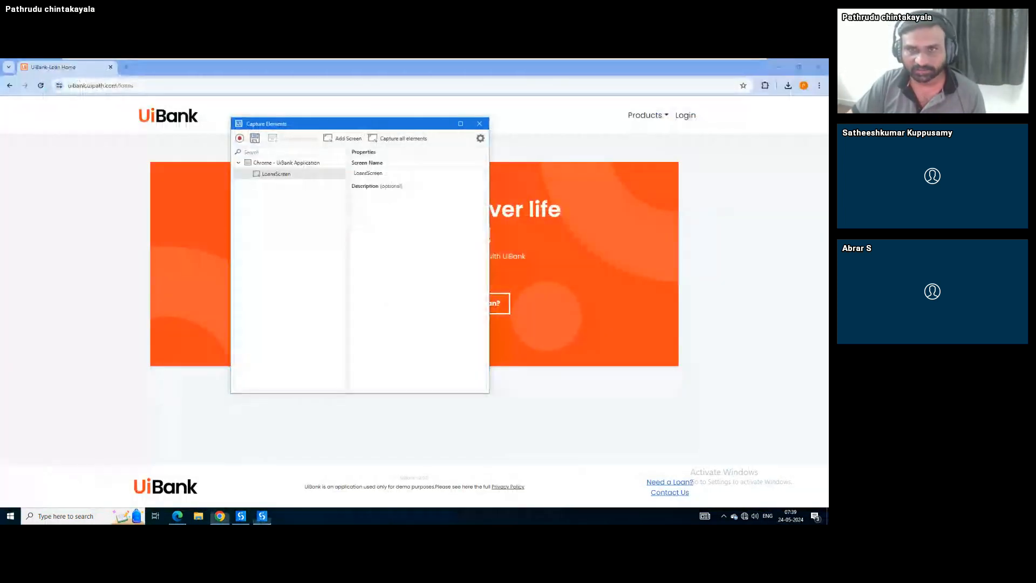
{"action": "left_click_drag", "start_coordinate": [362, 127], "coordinate": [687, 135]}
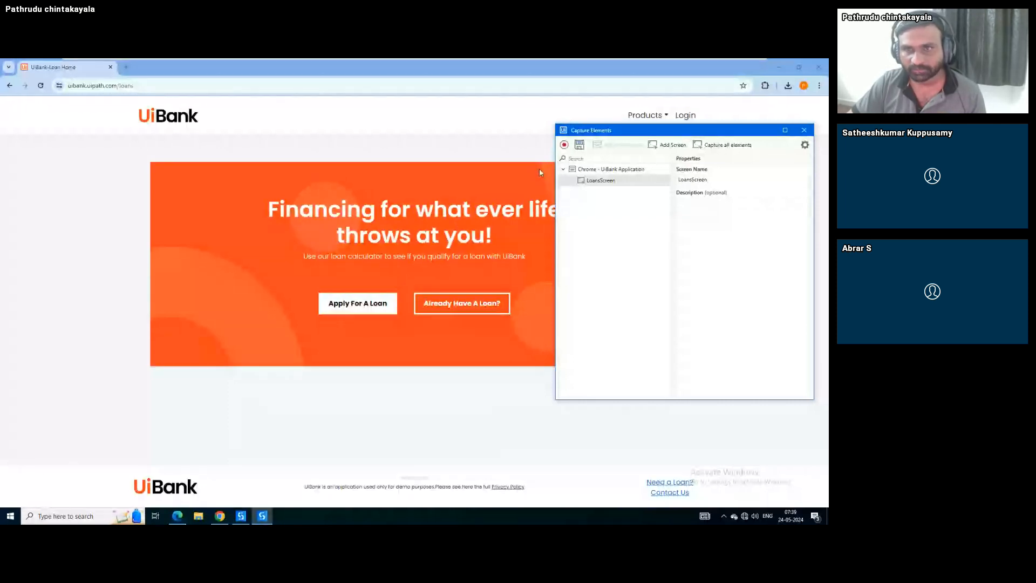
{"action": "left_click", "coordinate": [348, 305]}
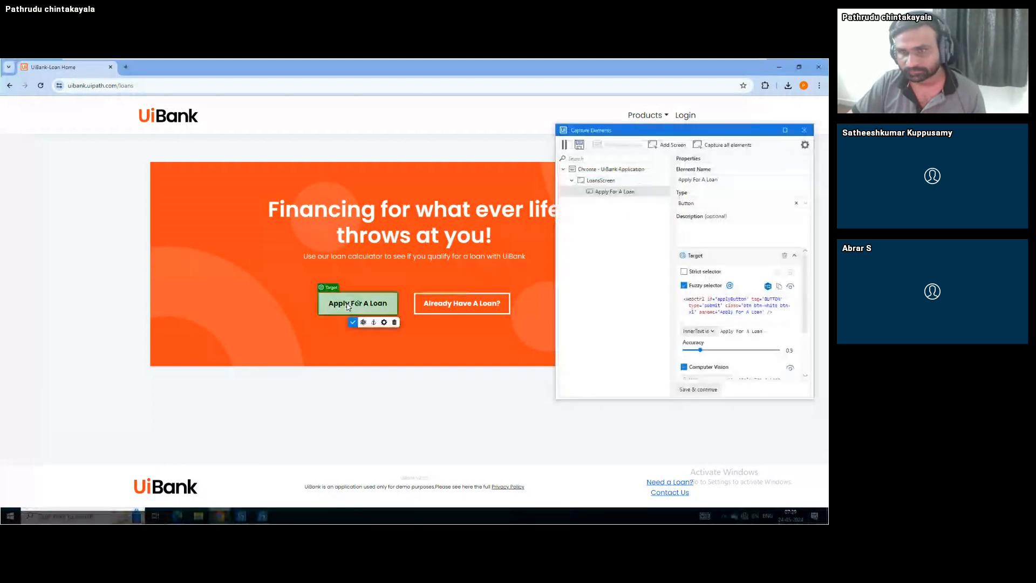
{"action": "left_click", "coordinate": [685, 272]}
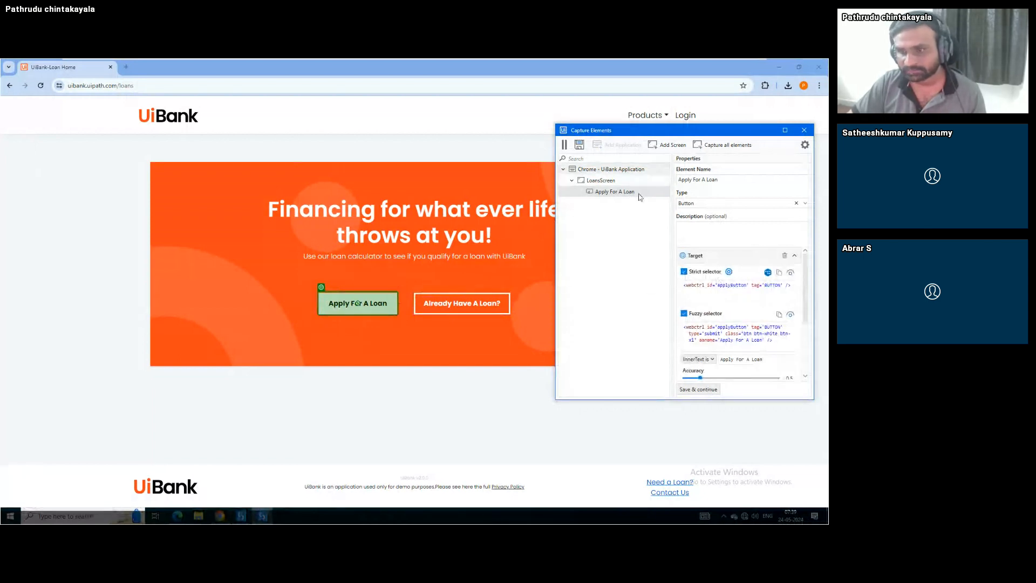
{"action": "left_click", "coordinate": [700, 389]}
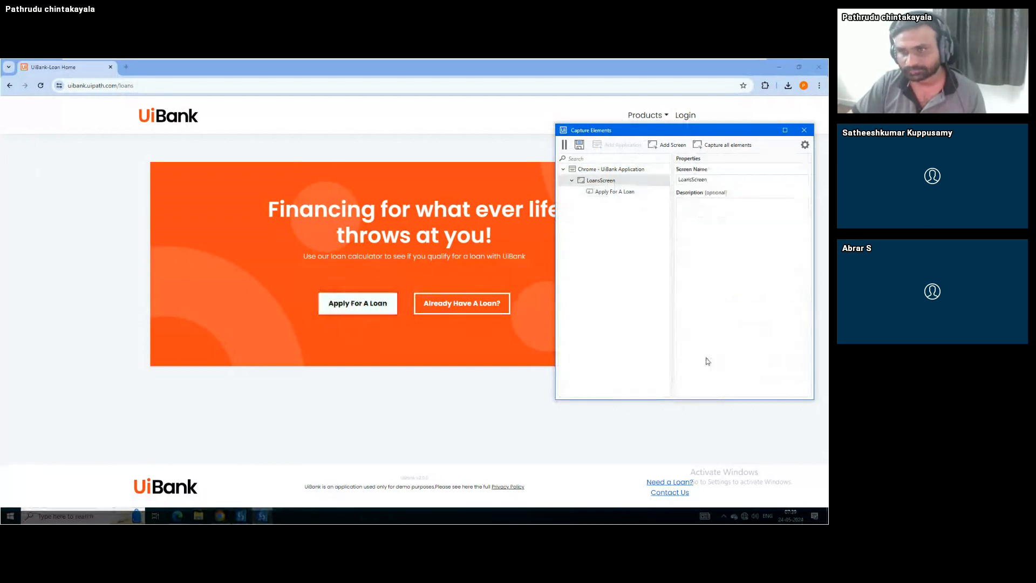
{"action": "left_click", "coordinate": [616, 193]}
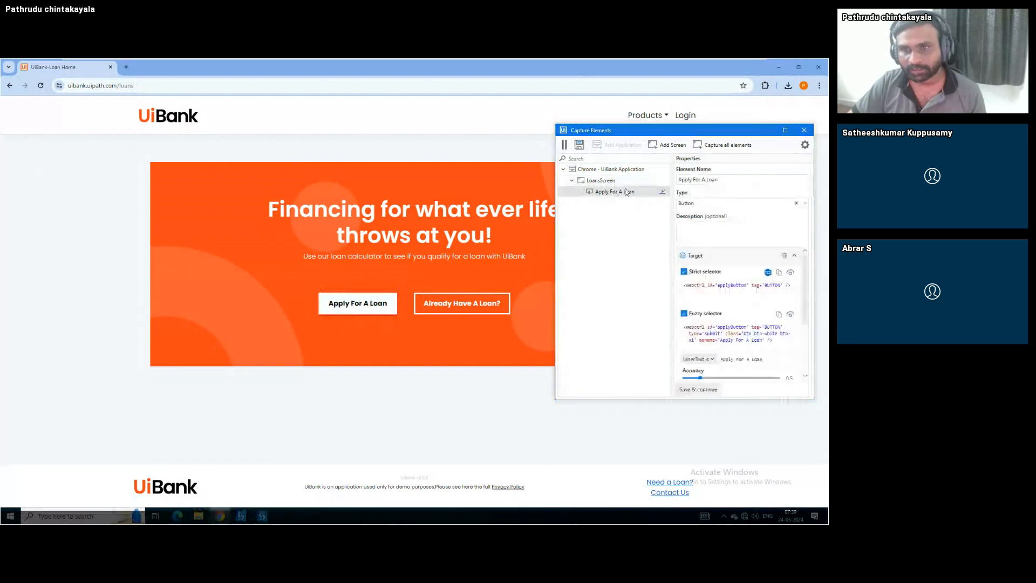
{"action": "left_click", "coordinate": [580, 146]}
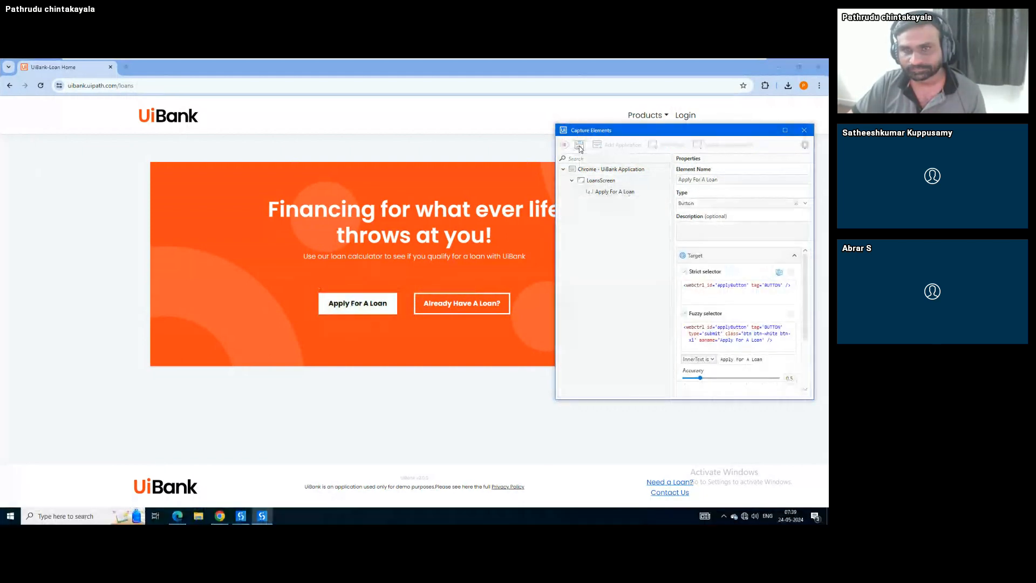
{"action": "left_click", "coordinate": [642, 188]}
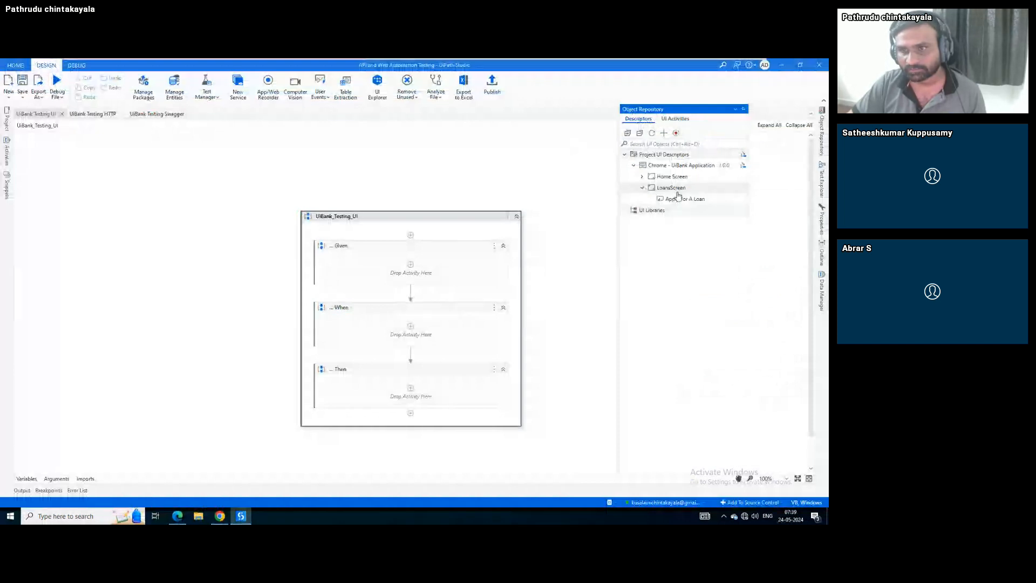
Open the UiBank Loan application form and inspect its amount, Loan Term and yearly income fields
{"action": "left_click", "coordinate": [220, 517]}
{"action": "left_click", "coordinate": [325, 306]}
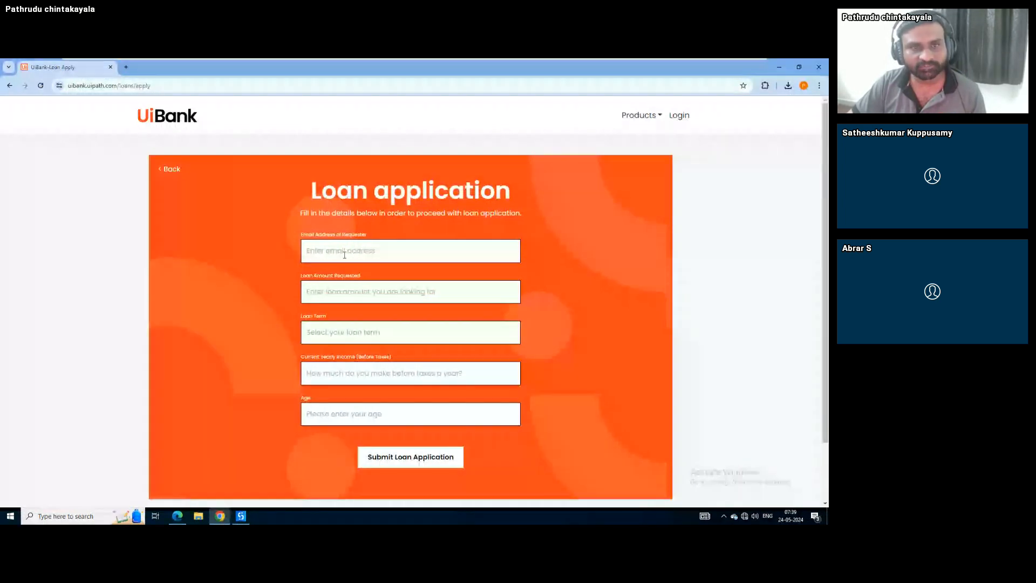
{"action": "left_click", "coordinate": [305, 289]}
{"action": "left_click", "coordinate": [307, 332]}
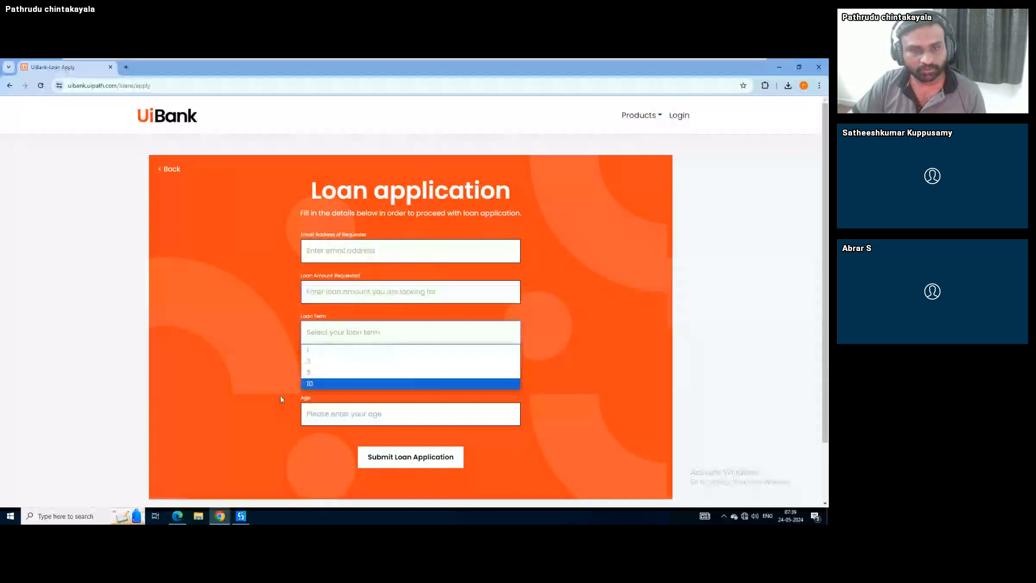
{"action": "left_click", "coordinate": [280, 400]}
{"action": "left_click", "coordinate": [313, 373]}
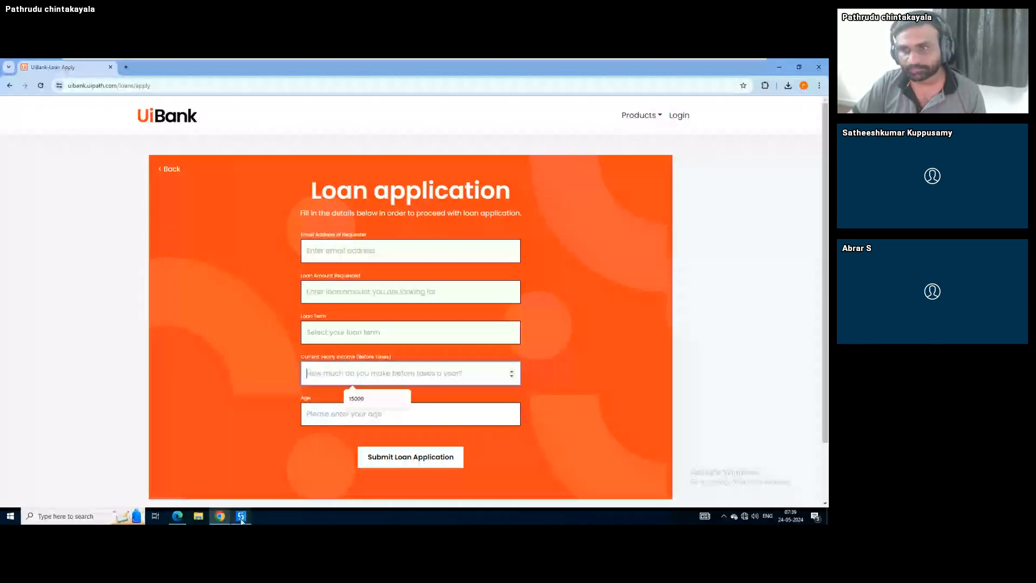
{"action": "left_click", "coordinate": [241, 516]}
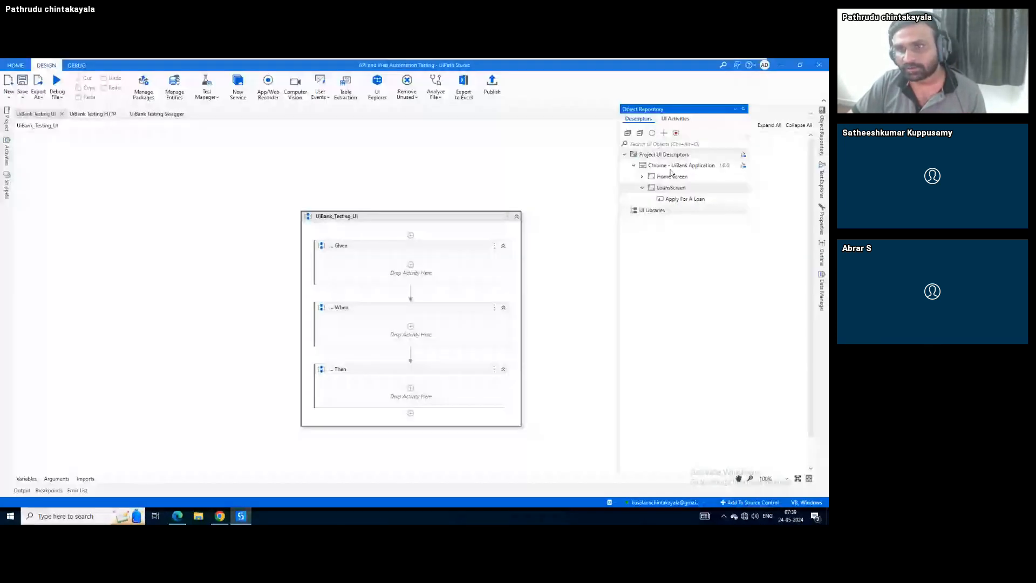
{"action": "left_click", "coordinate": [641, 188]}
Create an InputApplicantDetails screen under the UiBank application and start capturing its elements
{"action": "right_click", "coordinate": [666, 165]}
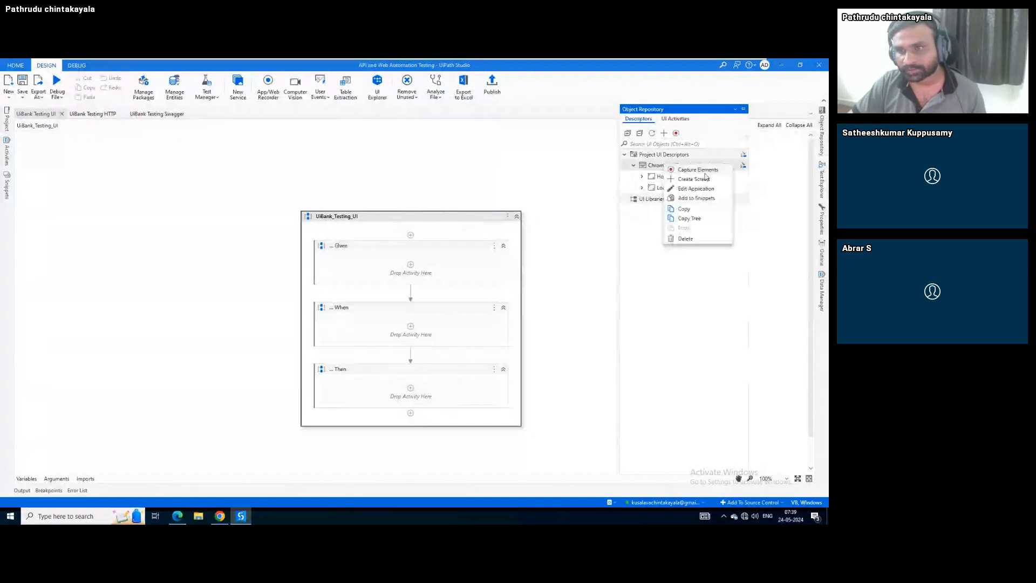
{"action": "left_click", "coordinate": [696, 179]}
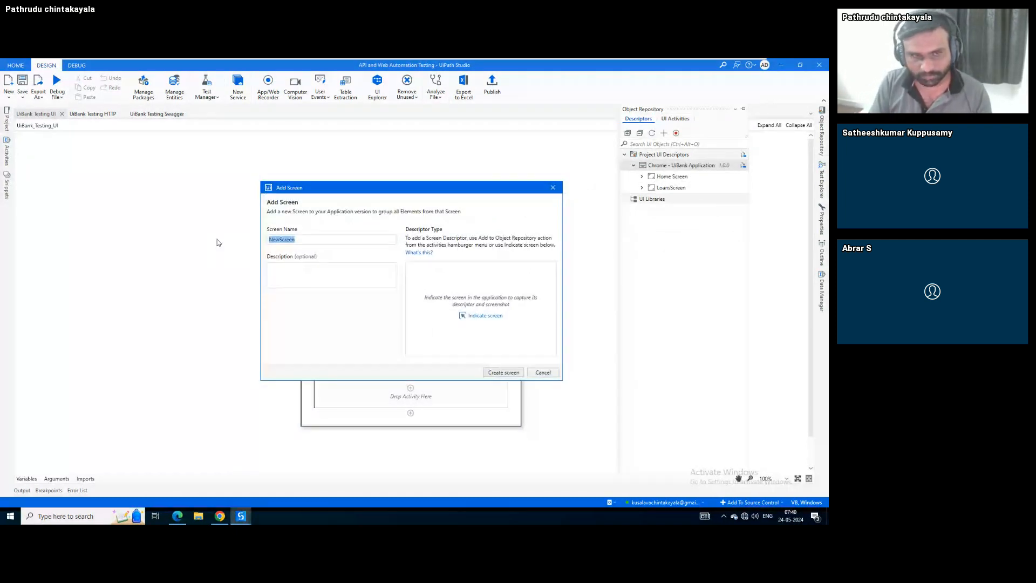
{"action": "type", "text": "Input"}
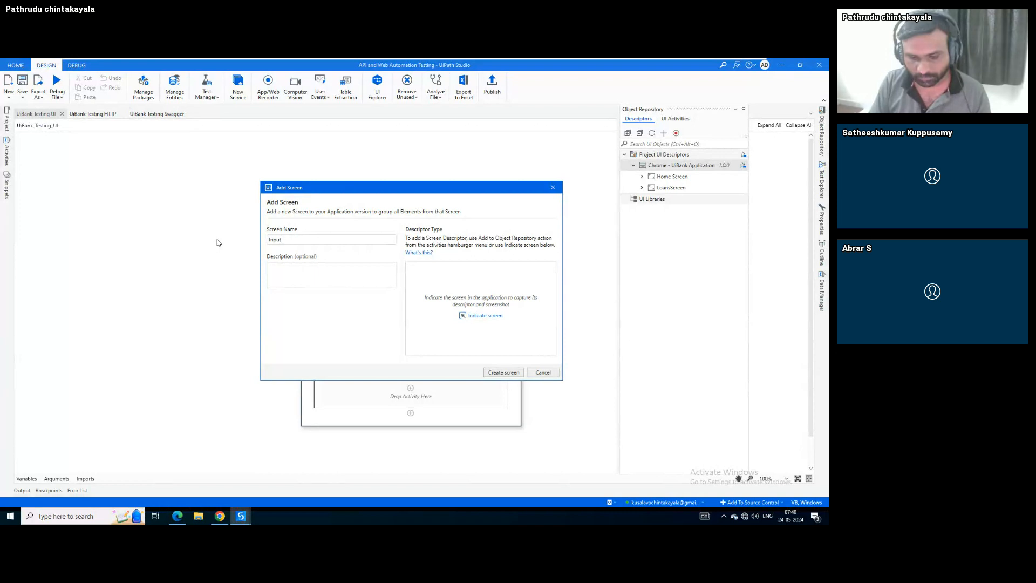
{"action": "type", "text": "Applican"}
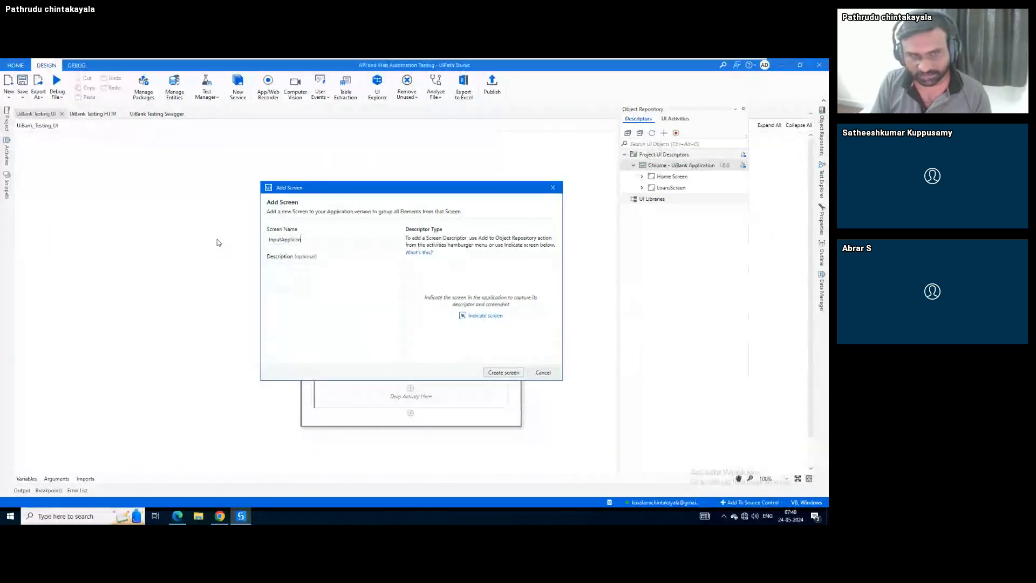
{"action": "type", "text": "tDetails"}
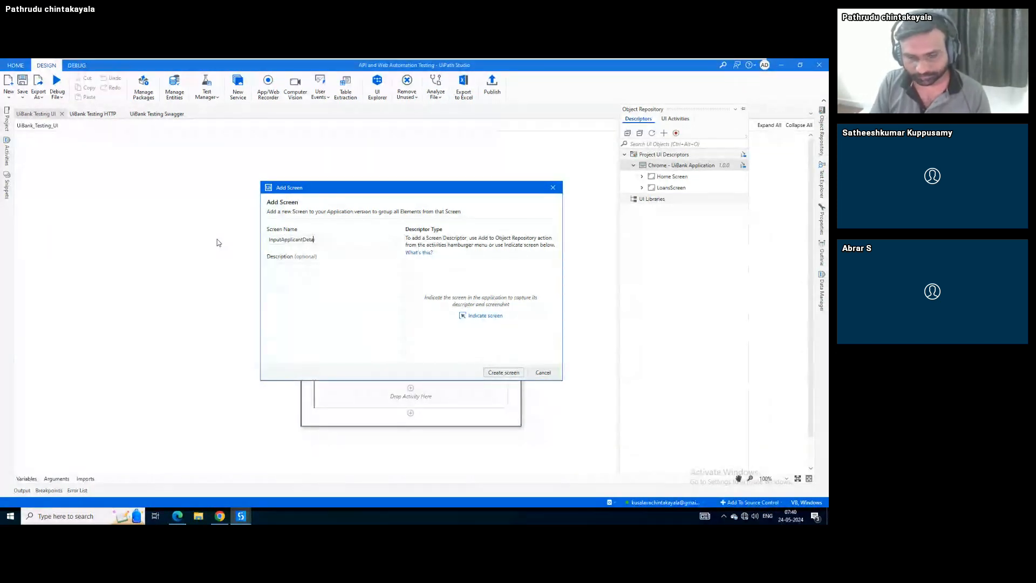
{"action": "left_click", "coordinate": [483, 315]}
{"action": "key", "text": "Escape"}
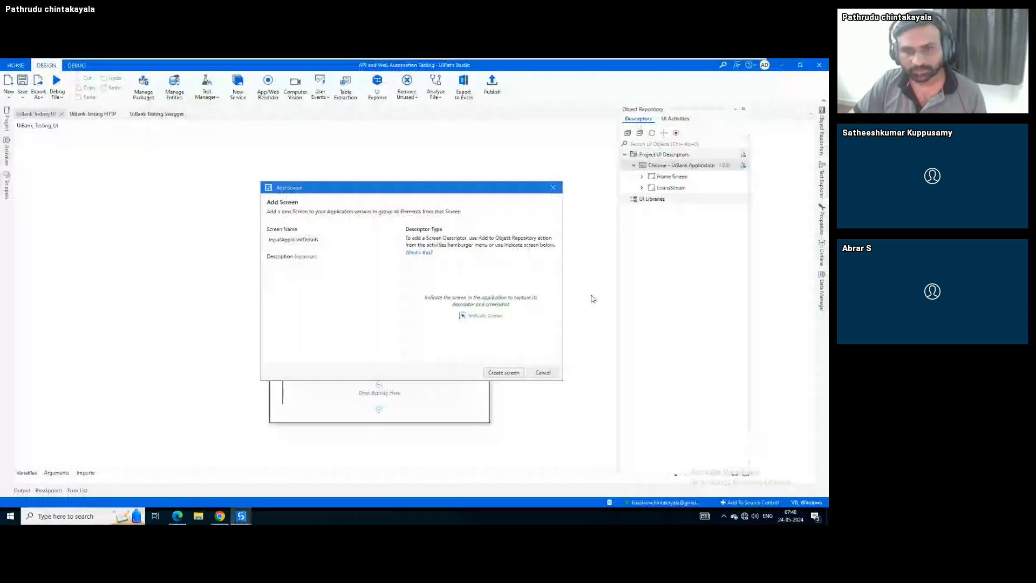
{"action": "left_click", "coordinate": [503, 378]}
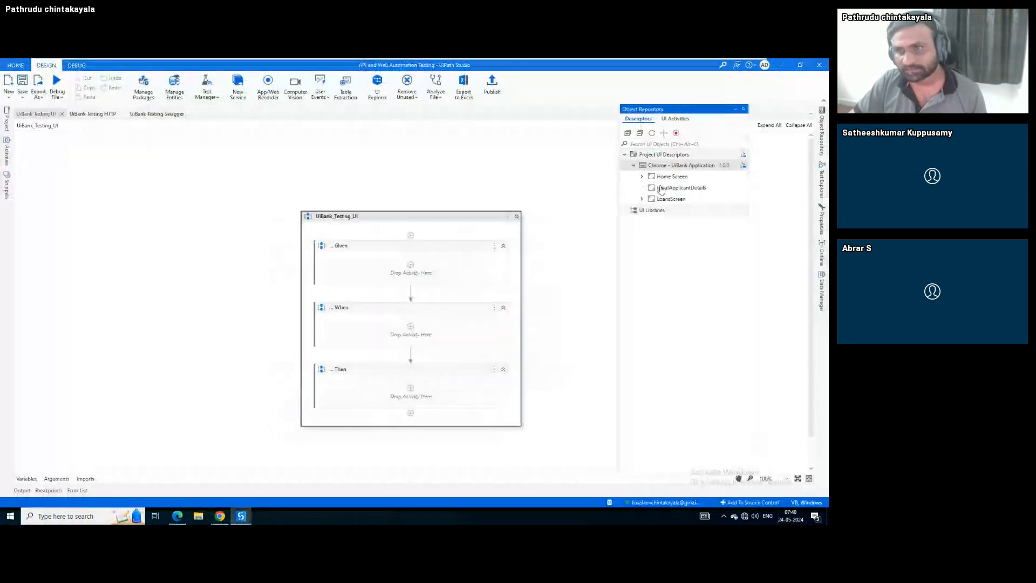
{"action": "right_click", "coordinate": [663, 187]}
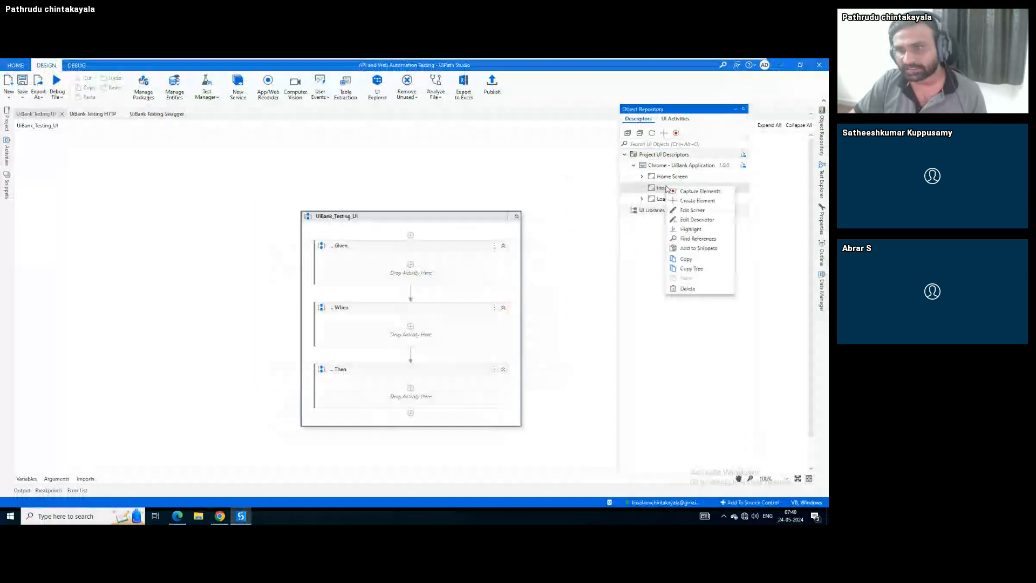
{"action": "left_click", "coordinate": [692, 192]}
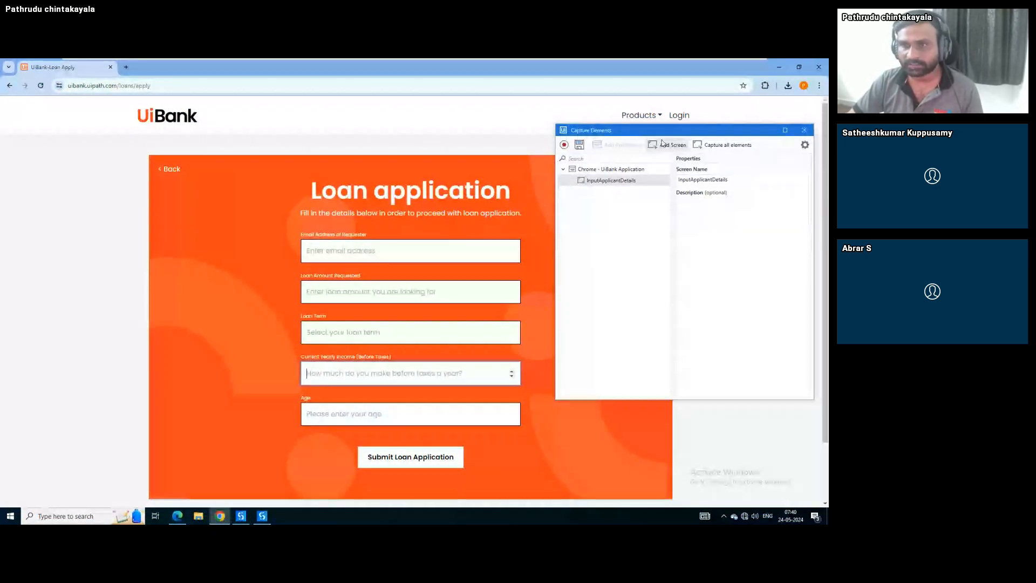
Auto-capture all elements on the loan form, excluding the Products dropdown
{"action": "left_click", "coordinate": [713, 148]}
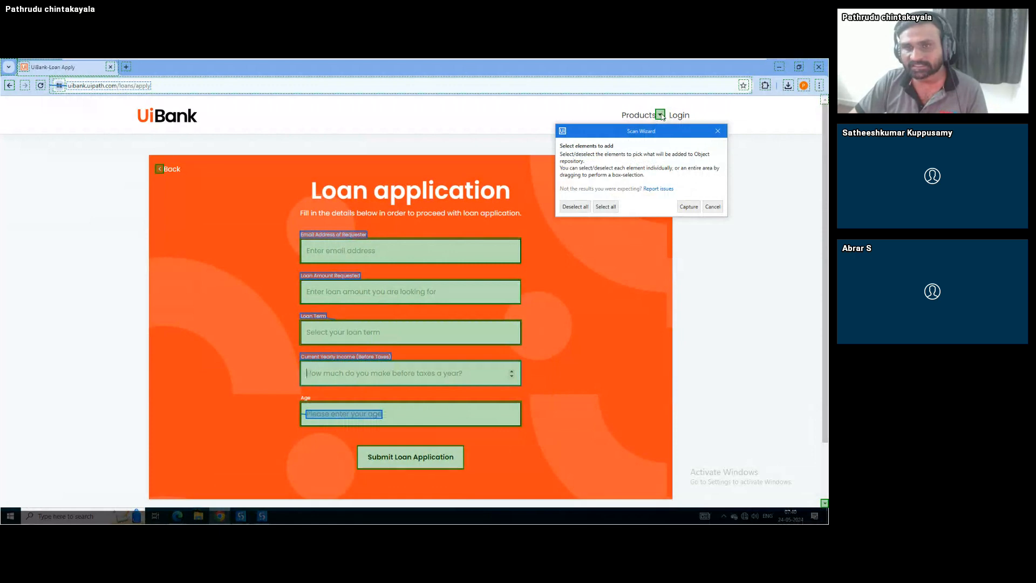
{"action": "left_click", "coordinate": [662, 116]}
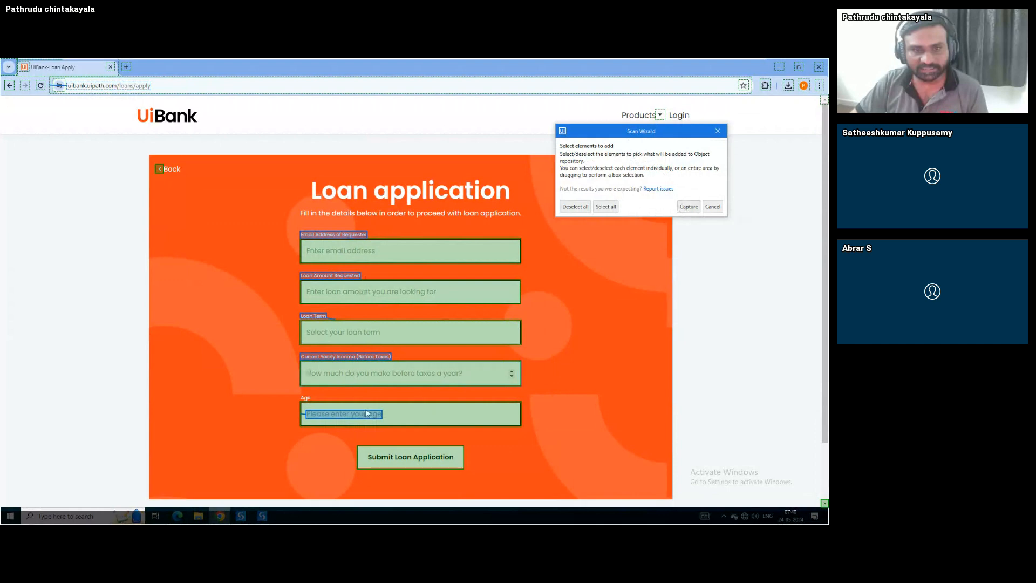
{"action": "left_click", "coordinate": [689, 207]}
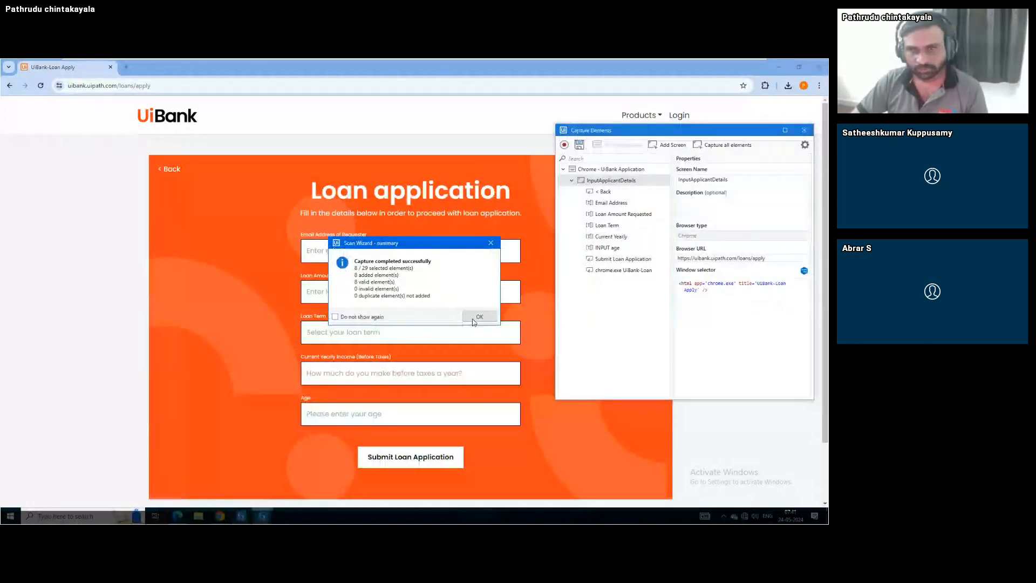
{"action": "left_click", "coordinate": [474, 318]}
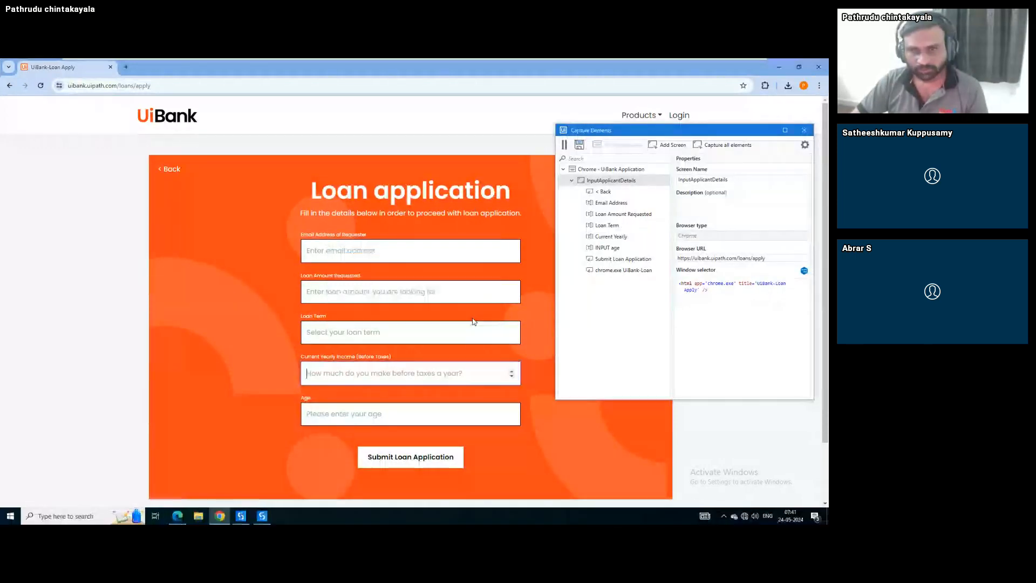
Delete the unwanted '< Back' and 'chrome.exe UiBank-Loan' captured elements
{"action": "left_click", "coordinate": [617, 192]}
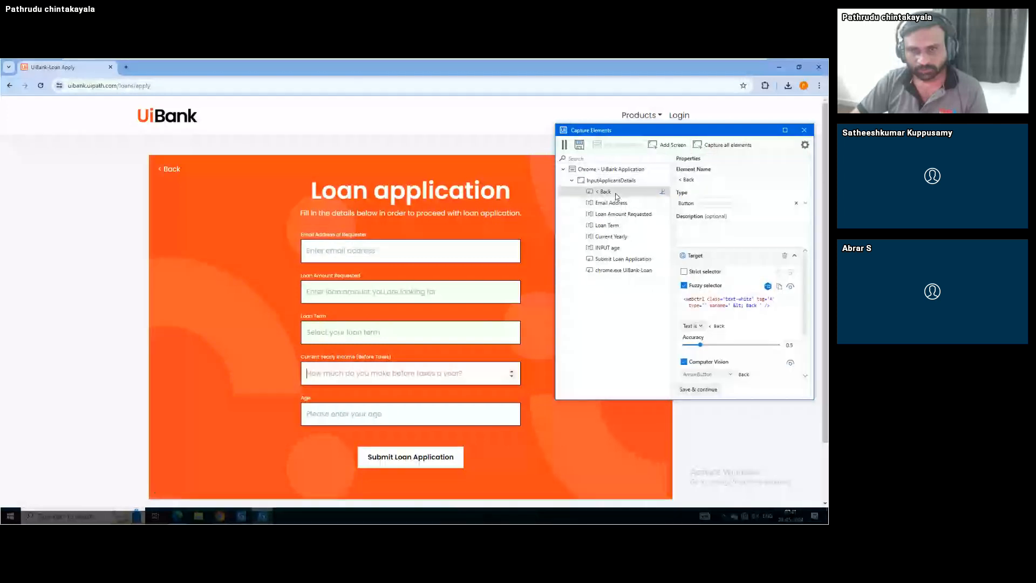
{"action": "left_click", "coordinate": [607, 193]}
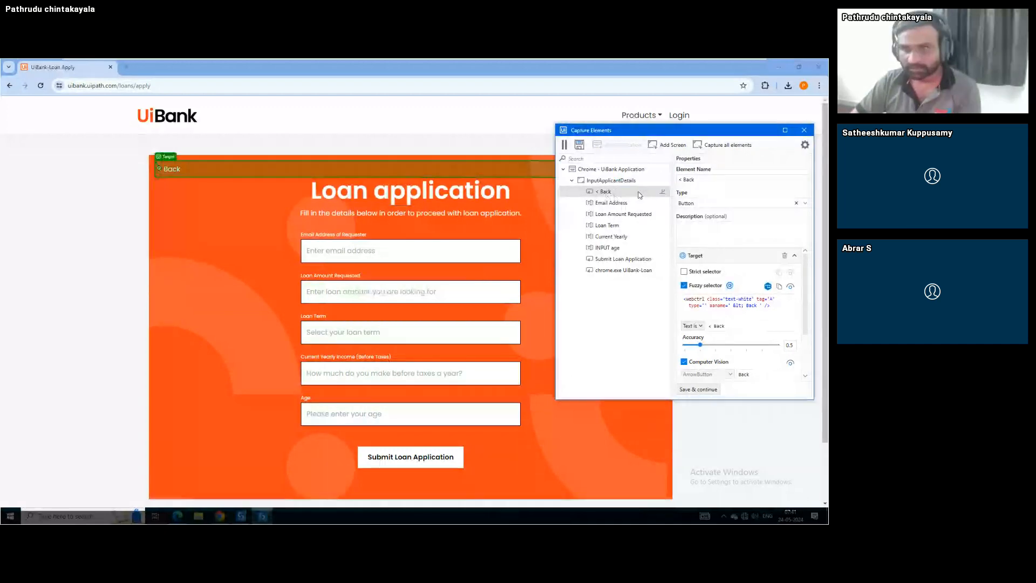
{"action": "key", "text": "Delete"}
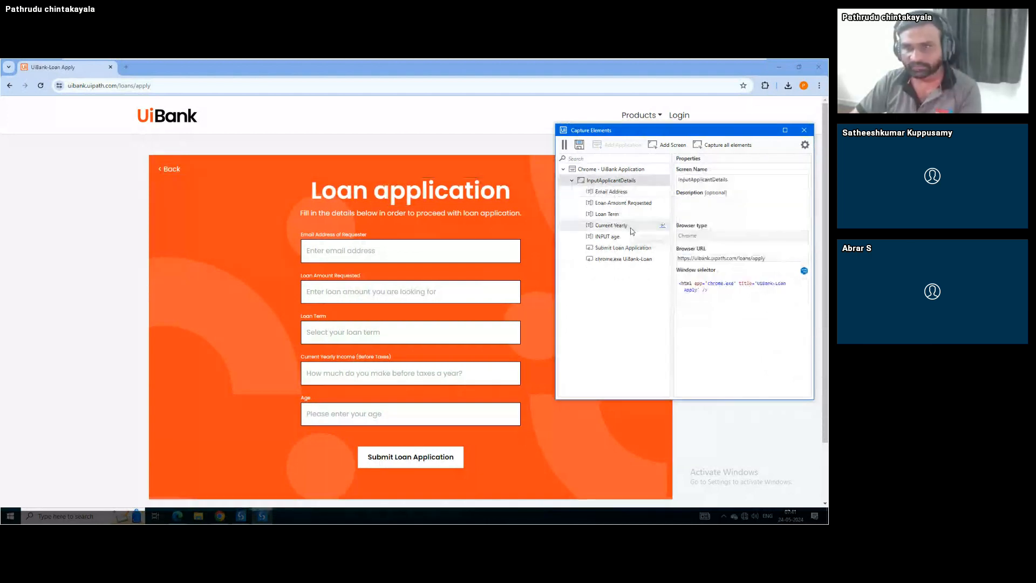
{"action": "left_click", "coordinate": [614, 260]}
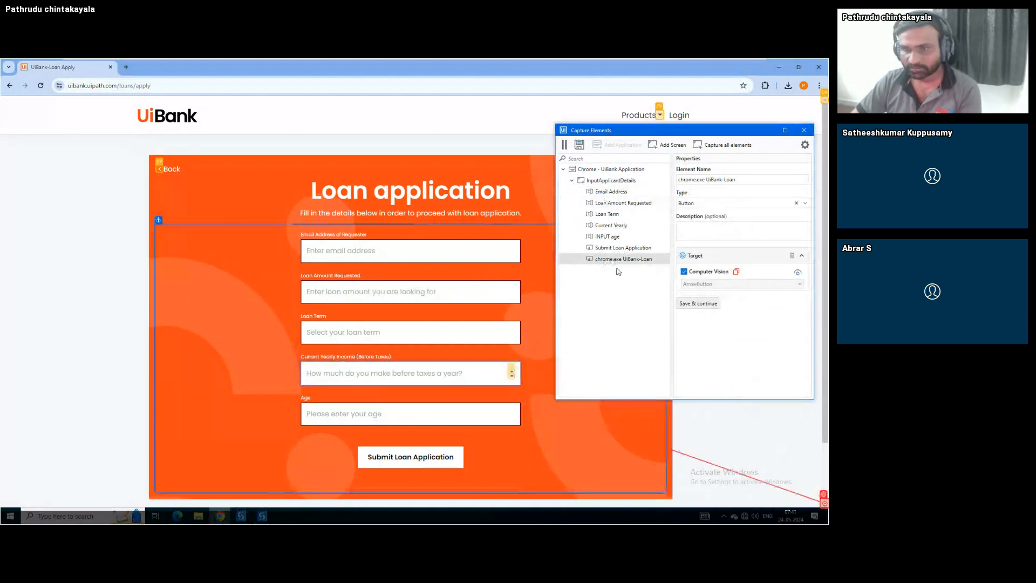
{"action": "key", "text": "Delete"}
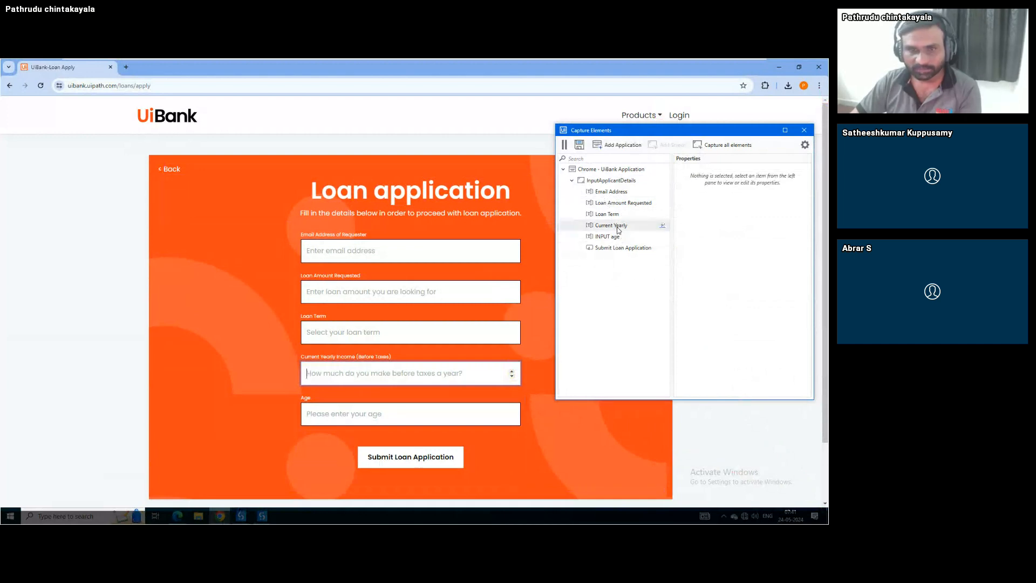
Review the income and Loan Term elements, save the capture, and expand all three screens
{"action": "left_click", "coordinate": [619, 226]}
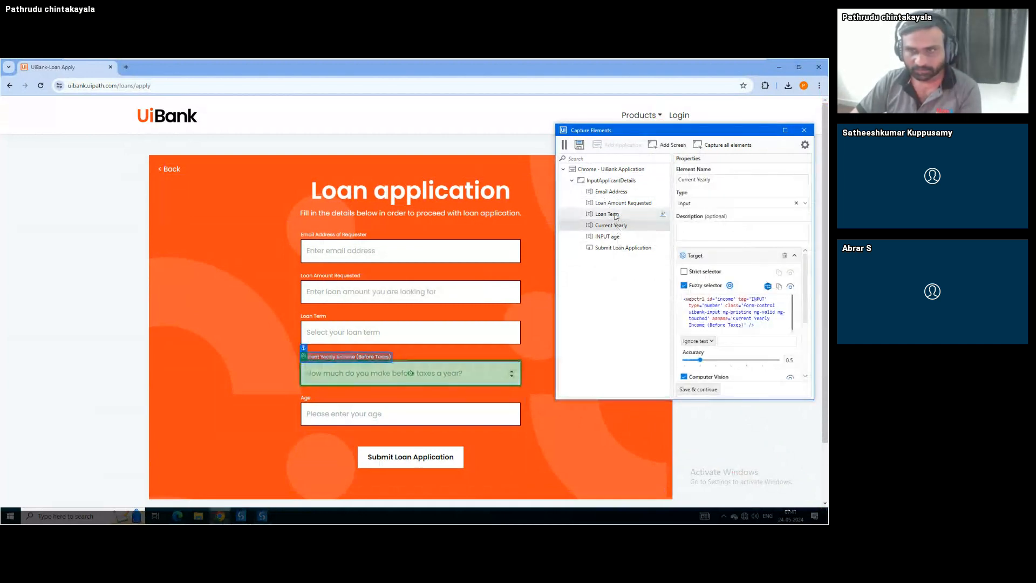
{"action": "left_click", "coordinate": [616, 215]}
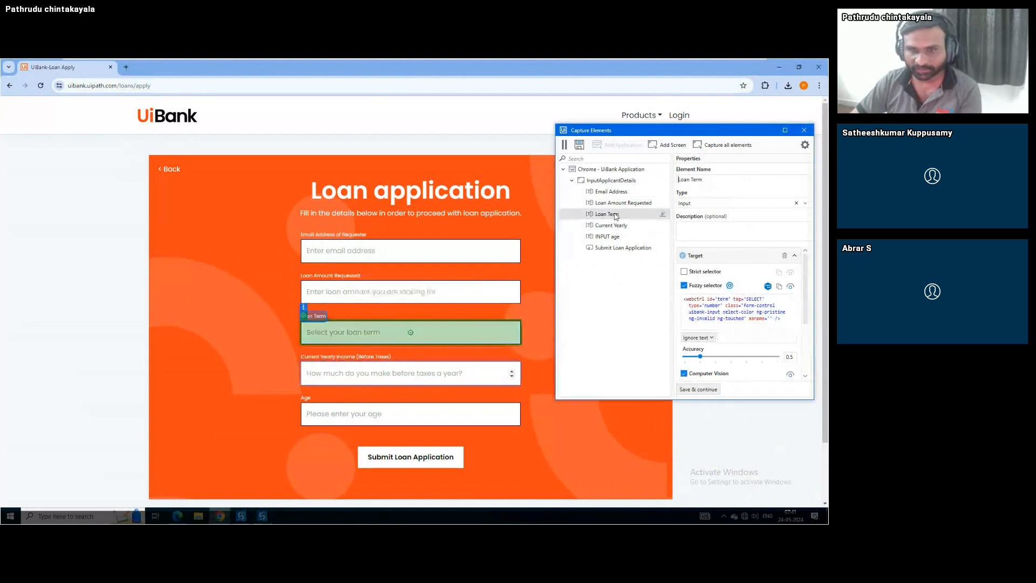
{"action": "left_click", "coordinate": [699, 390]}
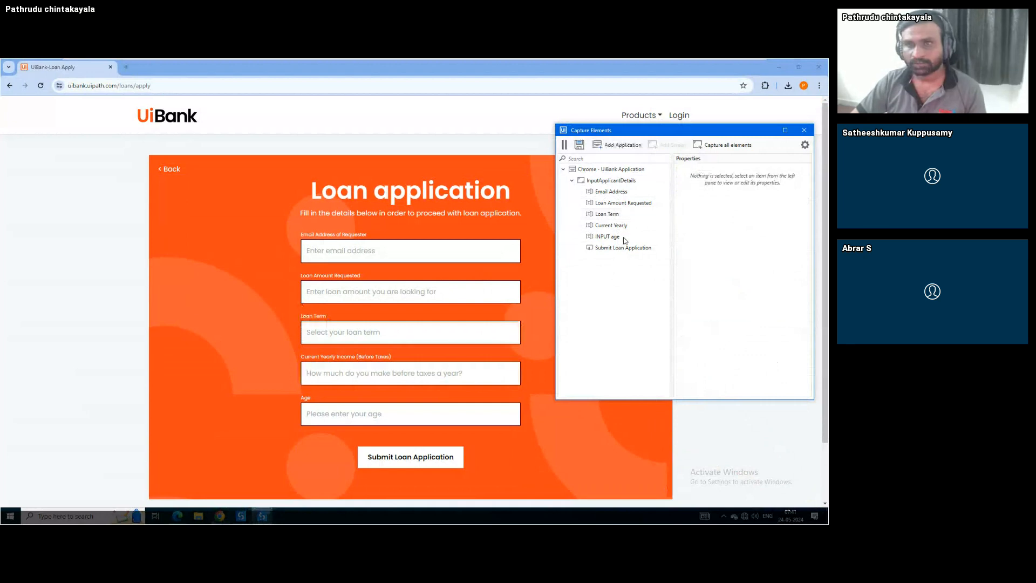
{"action": "left_click", "coordinate": [581, 145]}
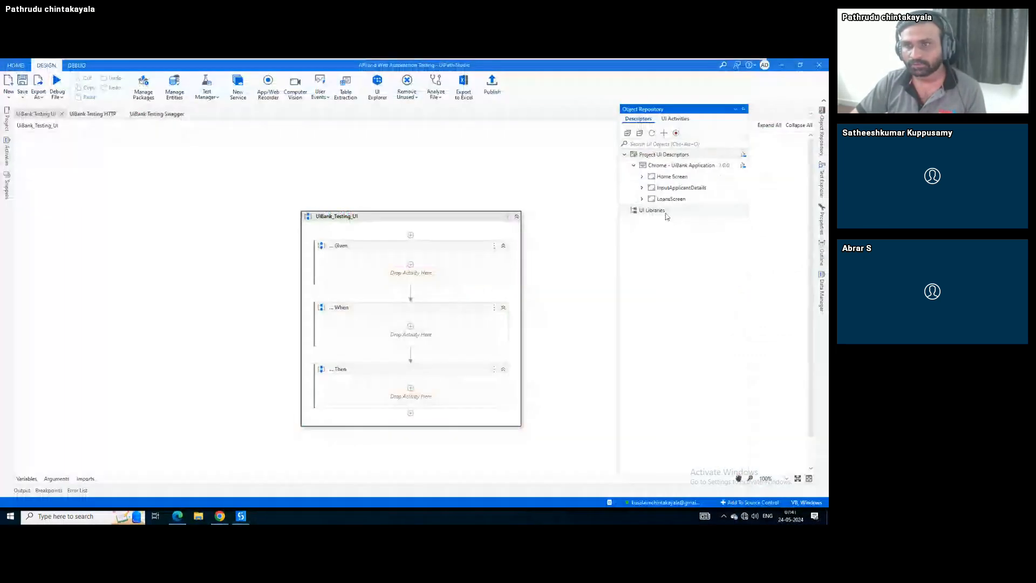
{"action": "left_click", "coordinate": [642, 188]}
{"action": "left_click", "coordinate": [642, 266]}
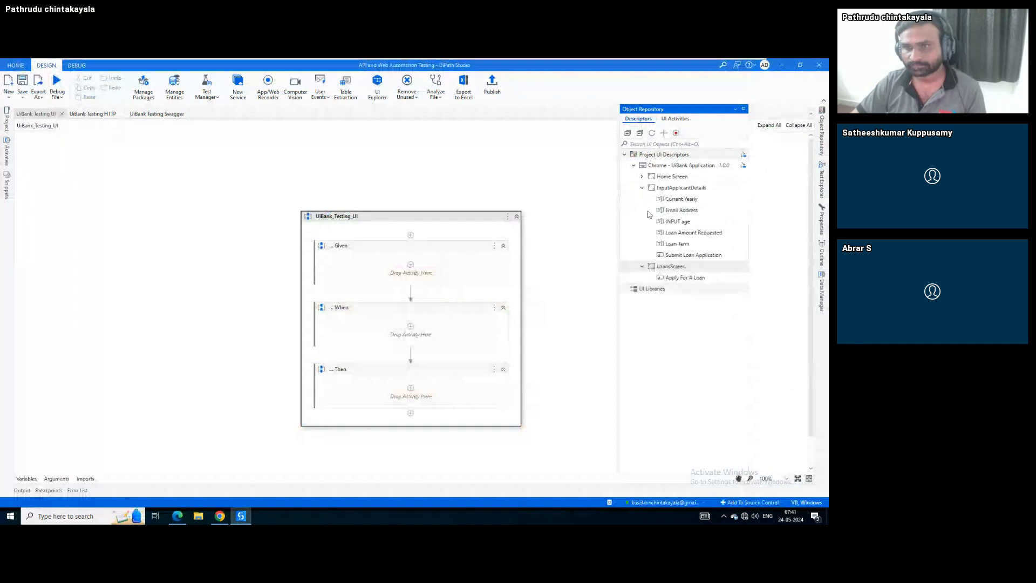
{"action": "left_click", "coordinate": [642, 177]}
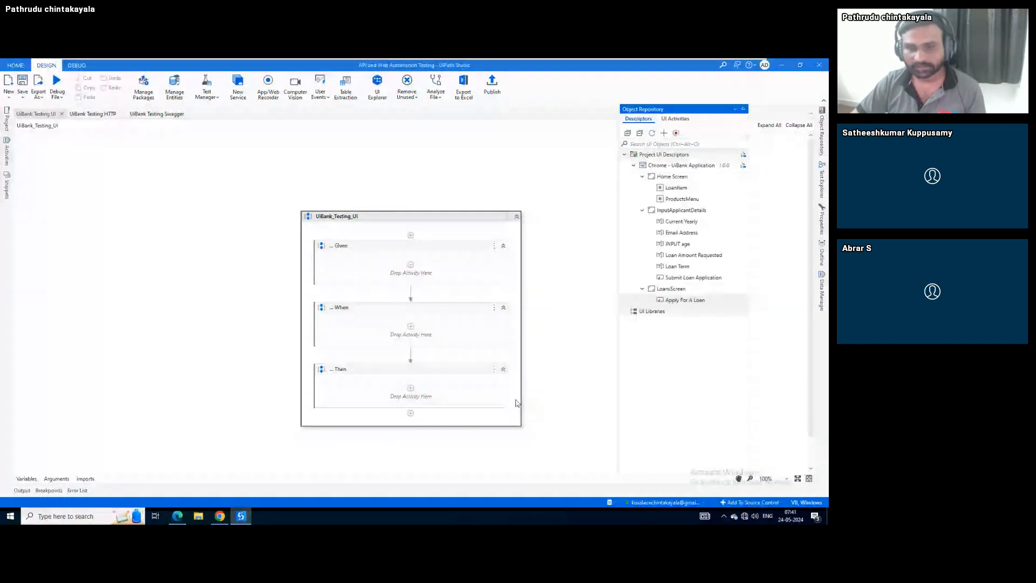
Enter the applicant's email address and a loan amount of 15000000 on the UiBank form
{"action": "left_click", "coordinate": [220, 516]}
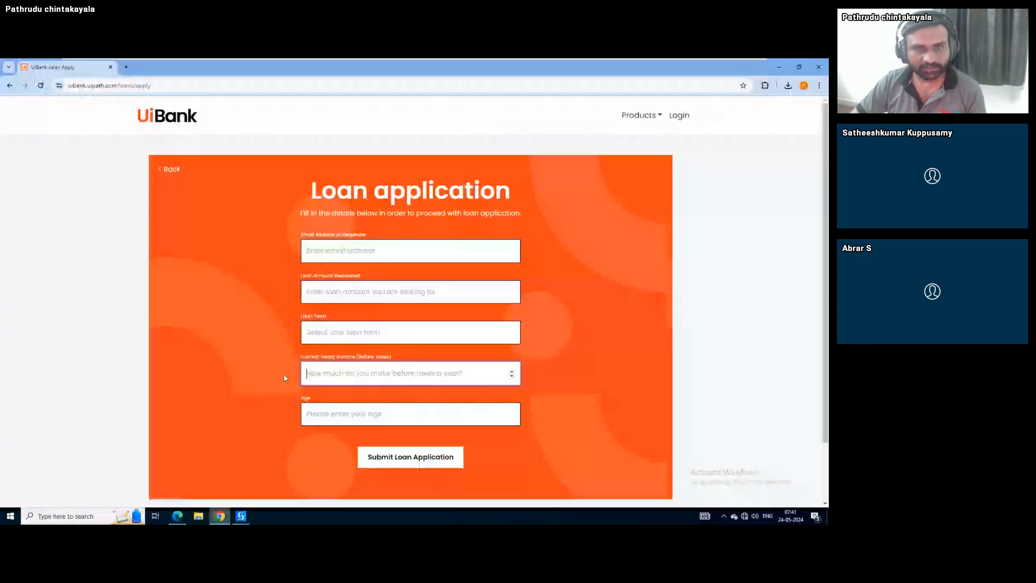
{"action": "left_click", "coordinate": [376, 250]}
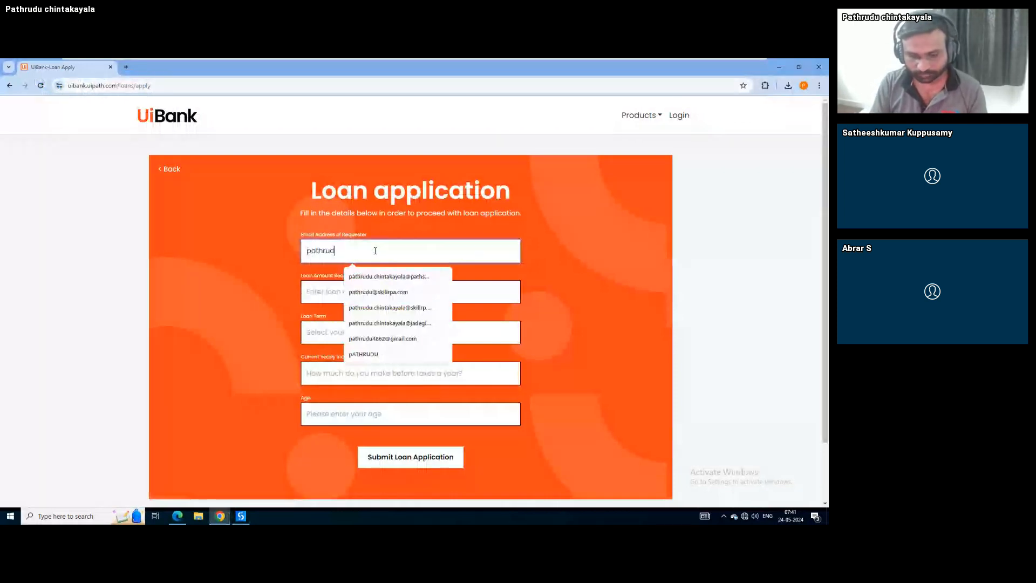
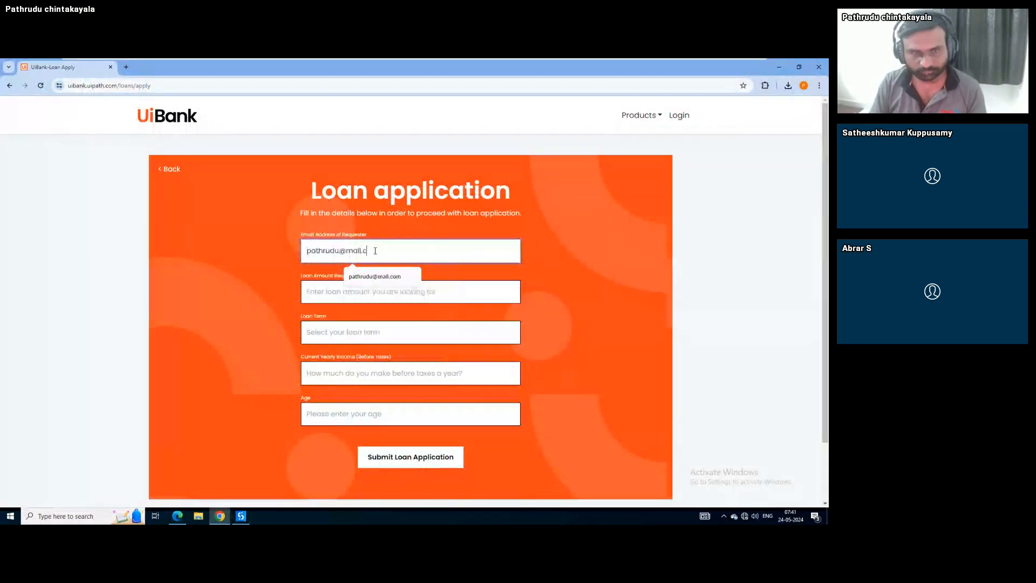
{"action": "key", "text": "Tab"}
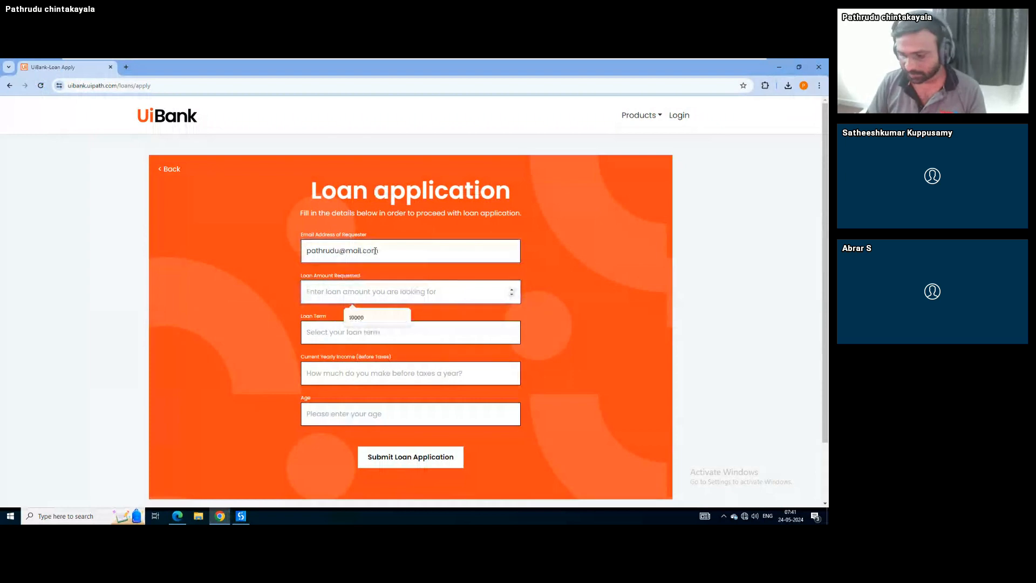
{"action": "type", "text": "15000000"}
{"action": "key", "text": "Tab"}
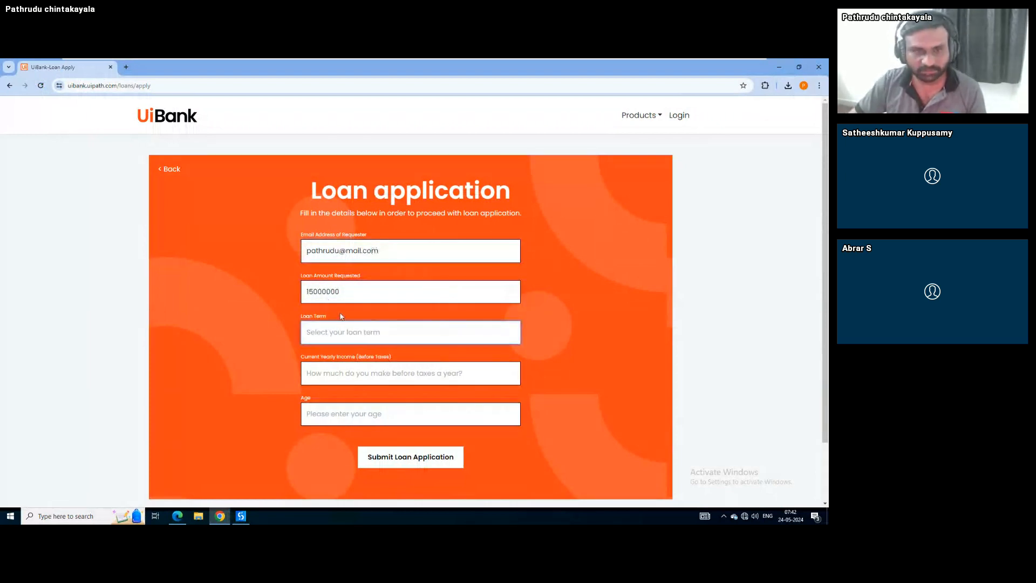
Choose a 5-year term, income 15000 and age 56, then submit the loan application
{"action": "left_click", "coordinate": [348, 329]}
{"action": "left_click", "coordinate": [332, 372]}
{"action": "left_click", "coordinate": [363, 372]}
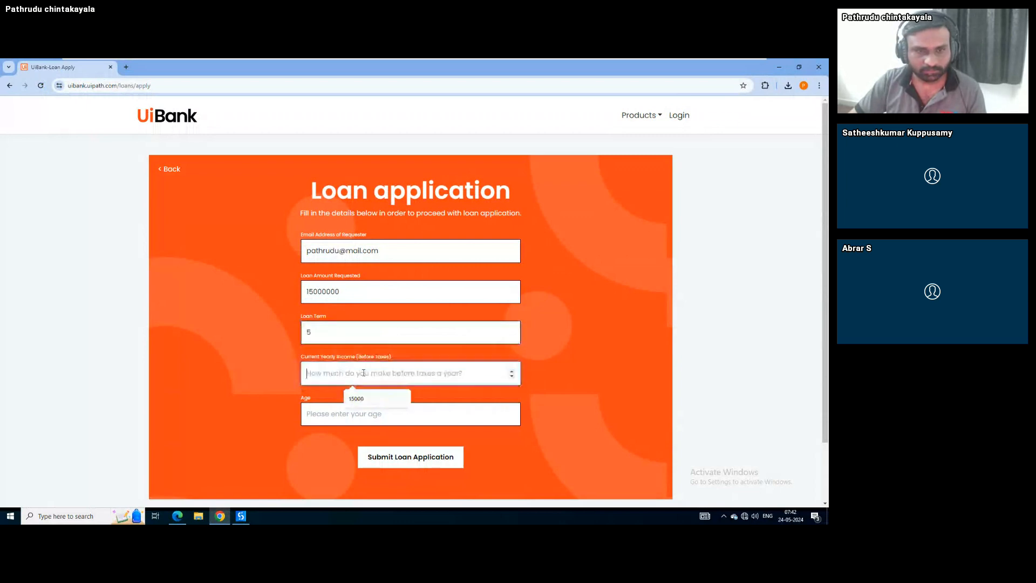
{"action": "left_click", "coordinate": [378, 399]}
{"action": "left_click", "coordinate": [377, 408]}
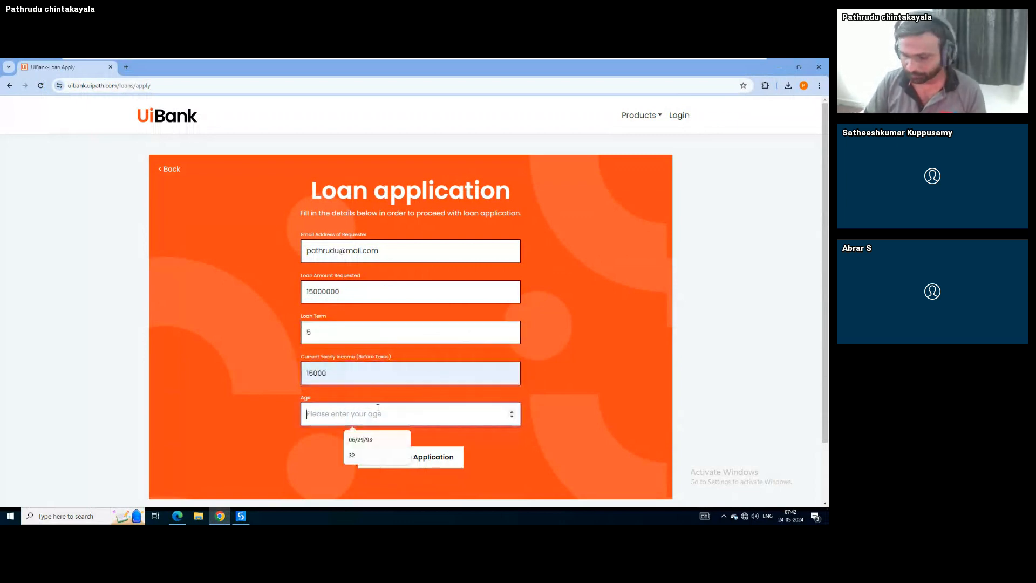
{"action": "type", "text": "56"}
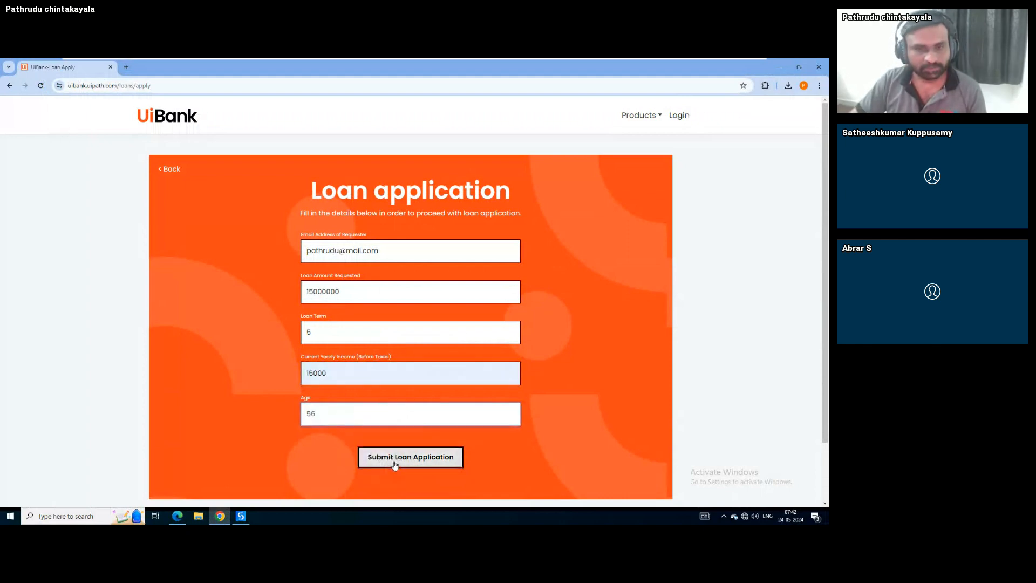
{"action": "left_click", "coordinate": [393, 464]}
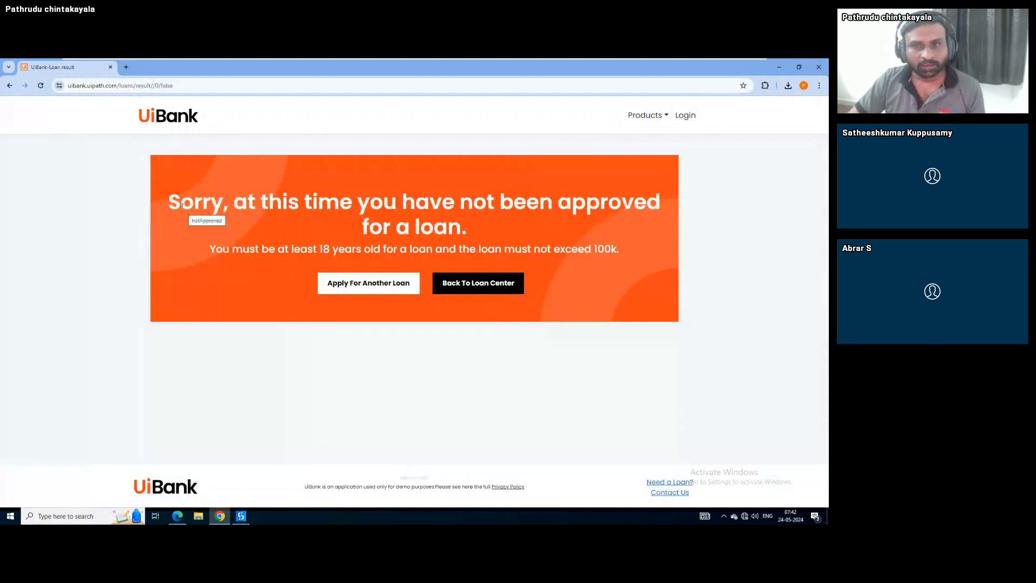
{"action": "left_click_drag", "start_coordinate": [181, 205], "coordinate": [250, 206]}
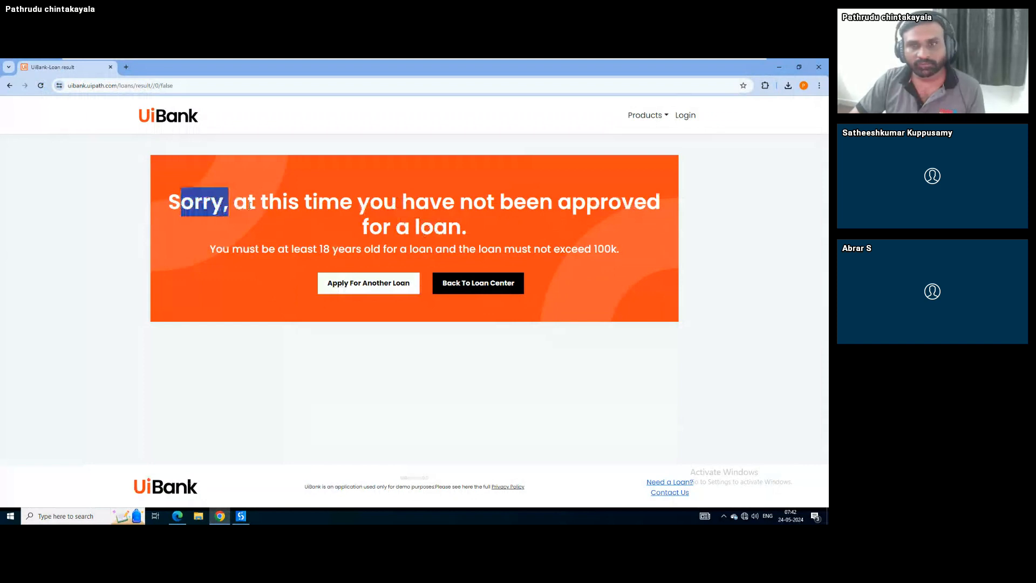
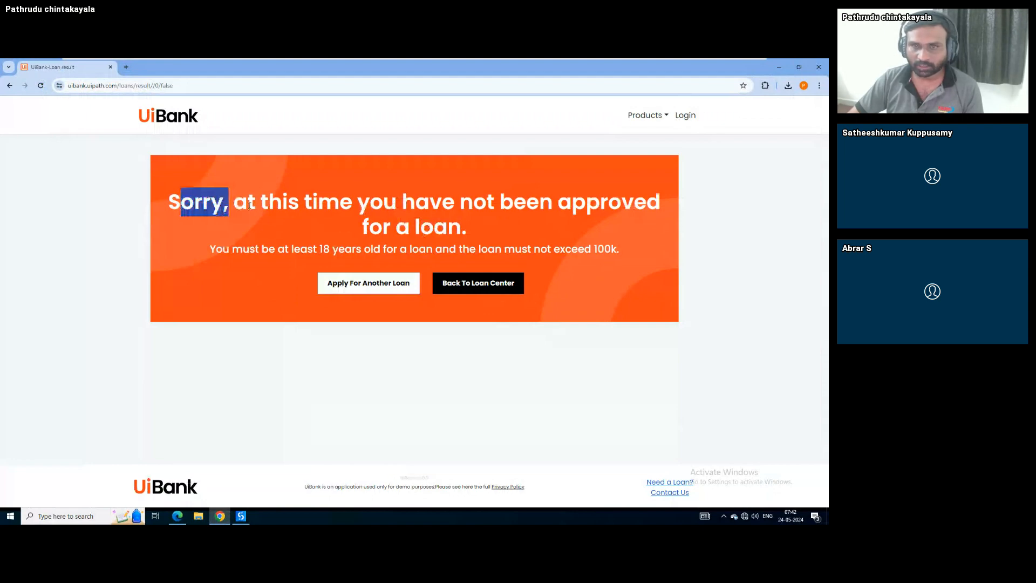
Leave the UiBank loan-rejection page in Chrome and return to the UiPath Studio workflow
{"action": "key", "text": "alt+Tab"}
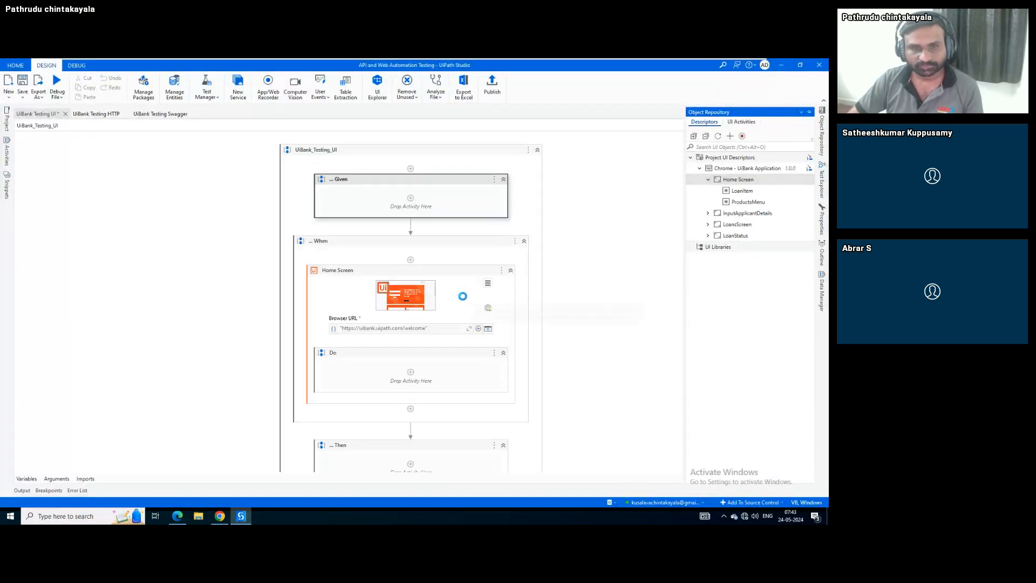
Show the Object Repository descriptors, then start another loan application on the UiBank page
{"action": "left_click", "coordinate": [369, 288]}
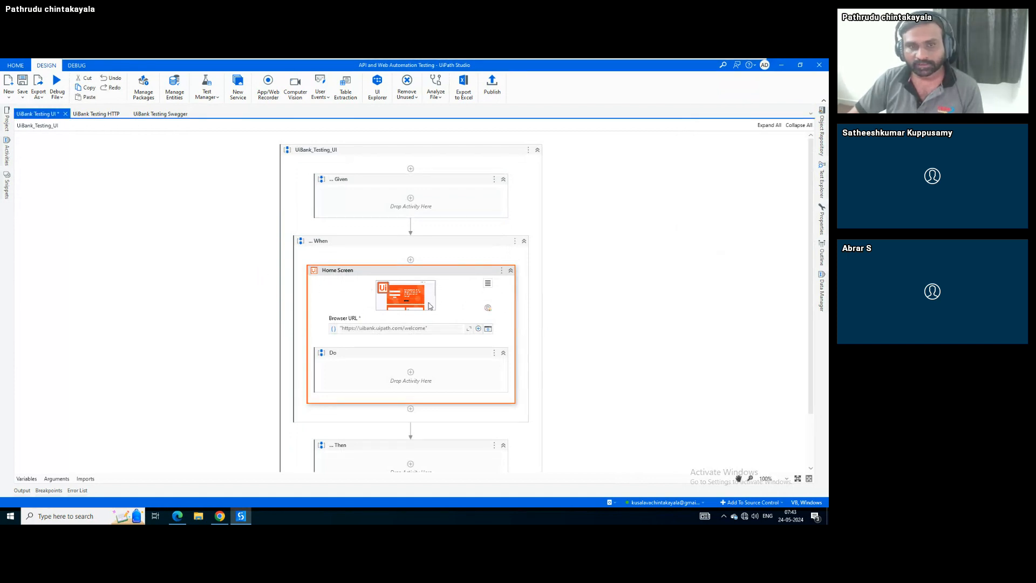
{"action": "scroll", "coordinate": [291, 302], "scroll_direction": "down", "scroll_amount": 2}
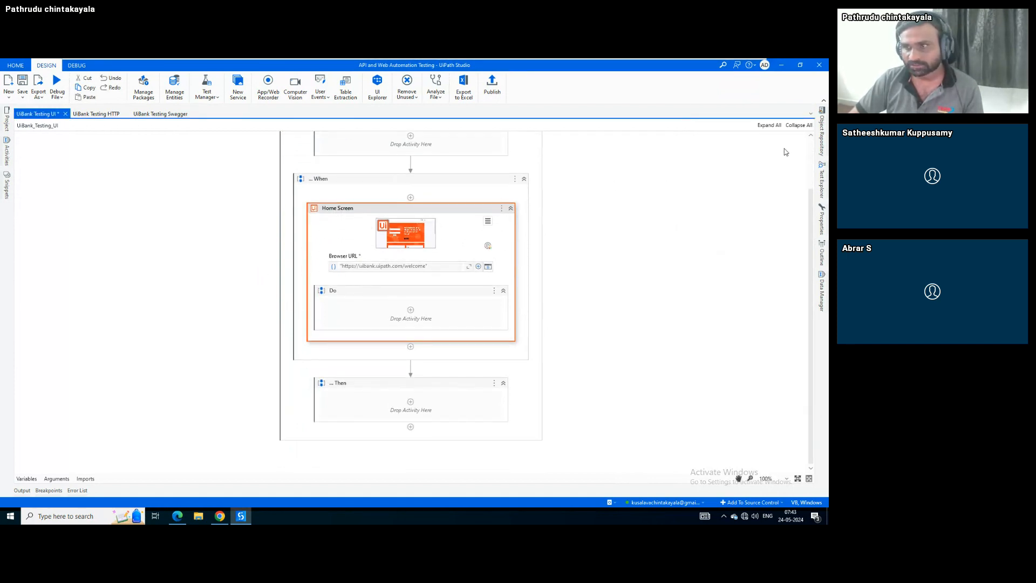
{"action": "left_click", "coordinate": [822, 134]}
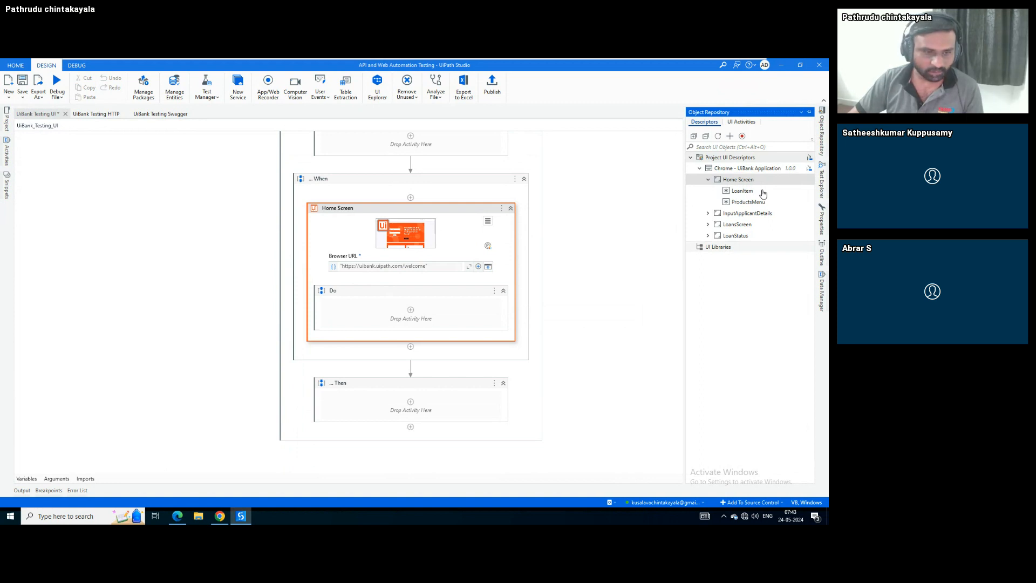
{"action": "key", "text": "alt+Tab"}
{"action": "left_click", "coordinate": [377, 282]}
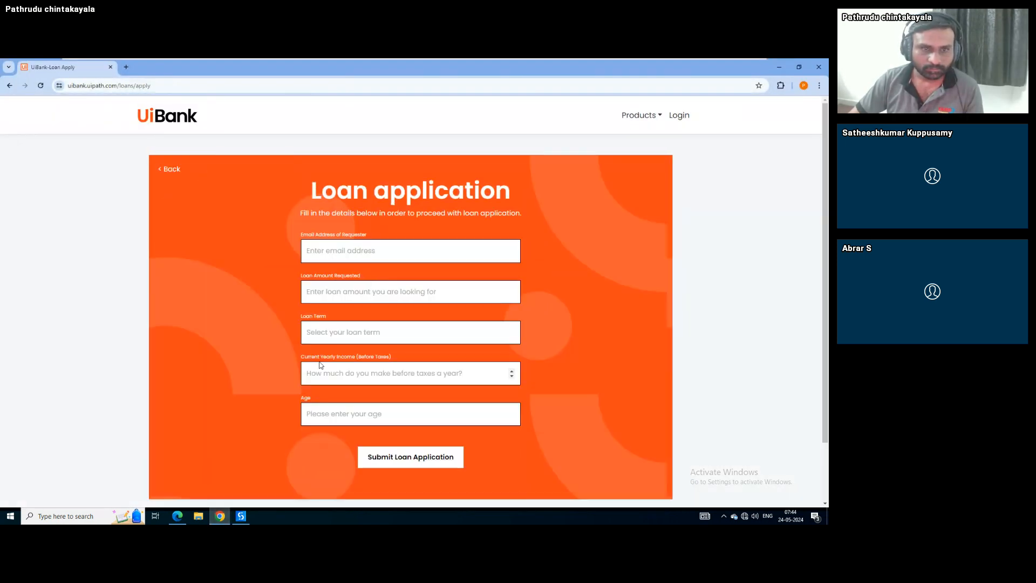
Add a Type Into step for Loan Amount Requested after the email step
{"action": "left_click", "coordinate": [241, 516]}
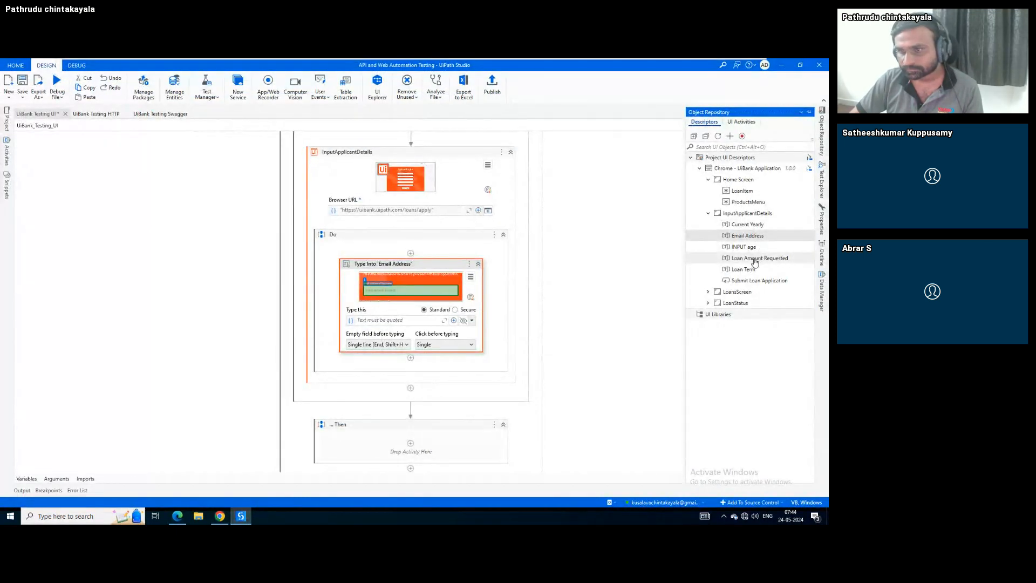
{"action": "left_click_drag", "start_coordinate": [754, 258], "coordinate": [409, 363]}
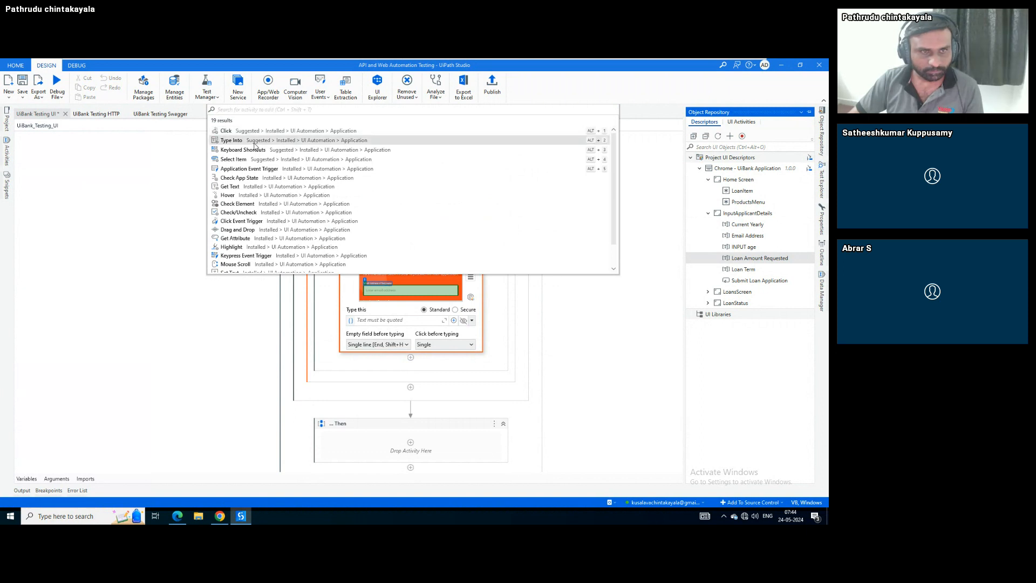
{"action": "left_click", "coordinate": [256, 142]}
{"action": "scroll", "coordinate": [240, 198], "scroll_direction": "down", "scroll_amount": 2}
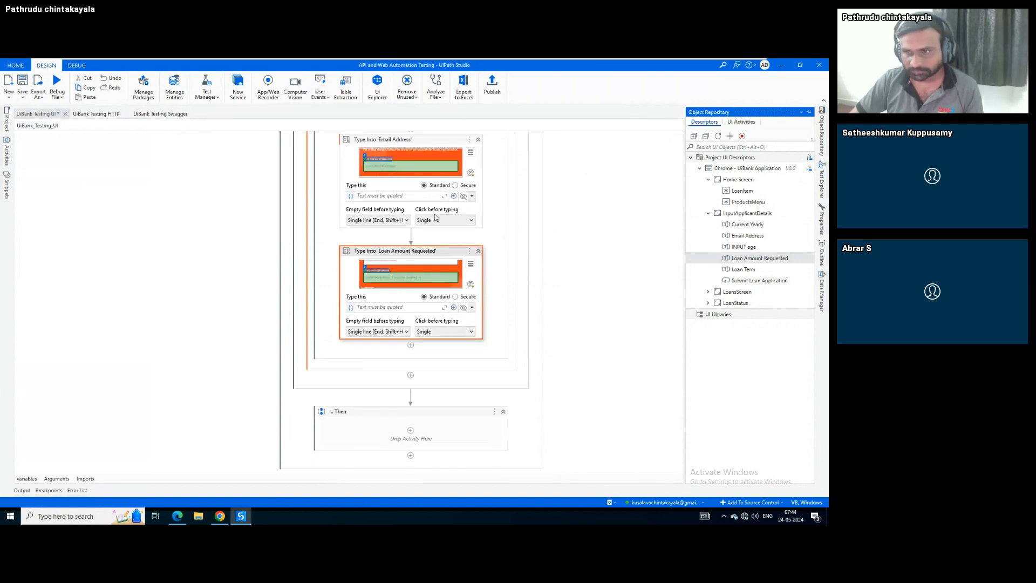
After checking the UiBank form, add a Select Item step for Loan Term below the loan amount
{"action": "left_click", "coordinate": [222, 519]}
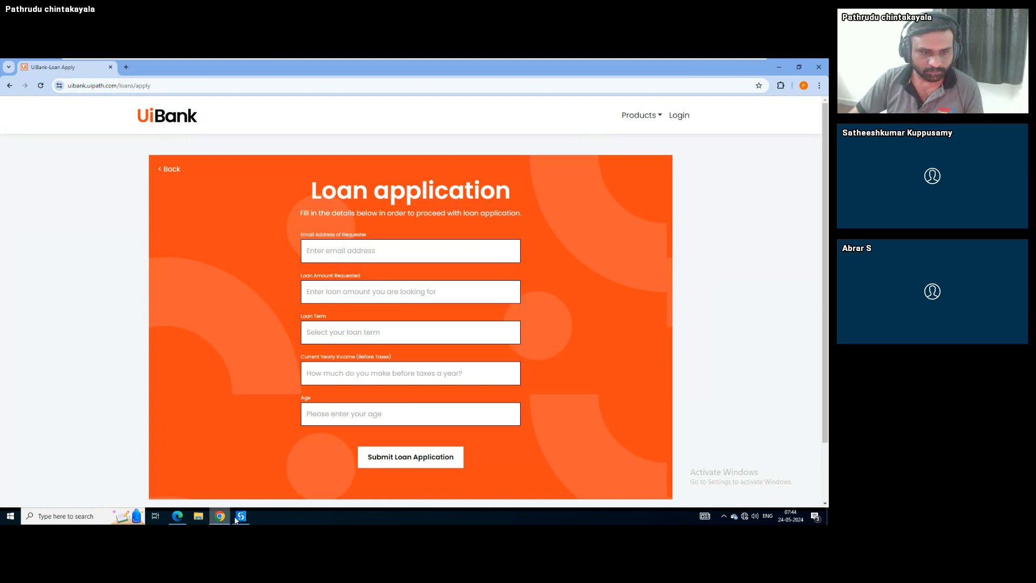
{"action": "left_click", "coordinate": [238, 518]}
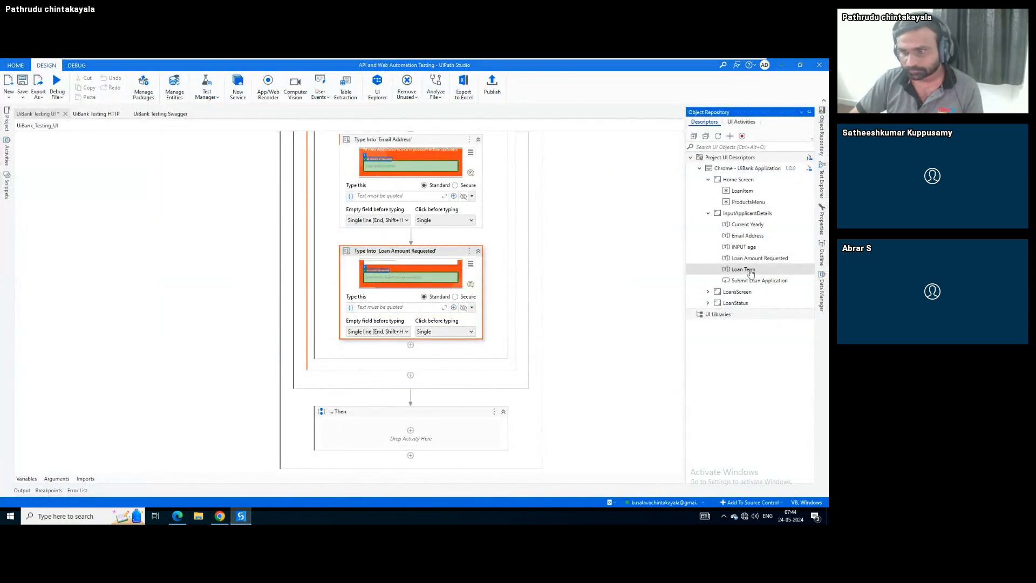
{"action": "left_click_drag", "start_coordinate": [751, 273], "coordinate": [411, 345]}
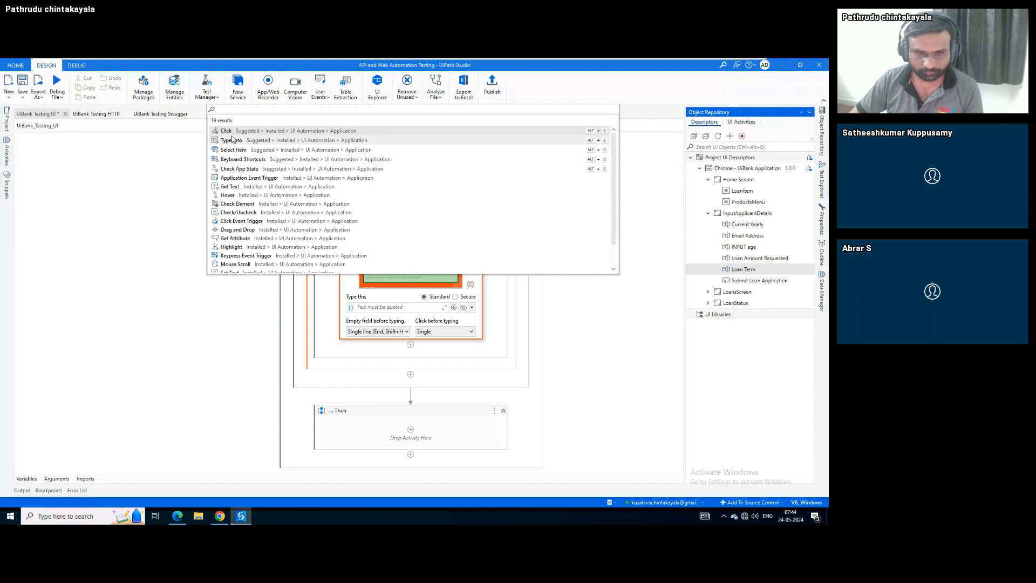
{"action": "left_click", "coordinate": [233, 149]}
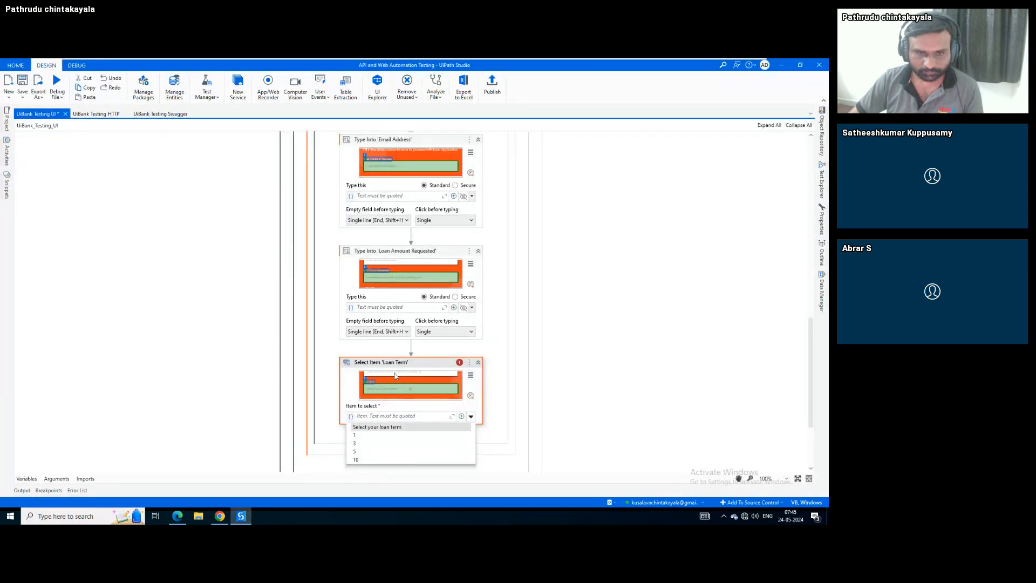
{"action": "left_click", "coordinate": [431, 371]}
{"action": "scroll", "coordinate": [383, 381], "scroll_direction": "down", "scroll_amount": 2}
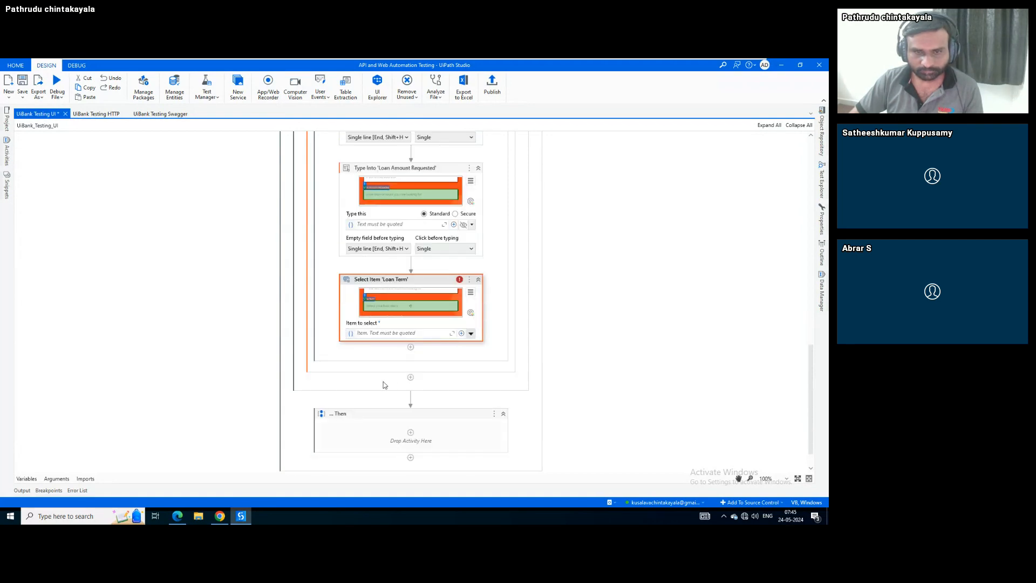
{"action": "left_click", "coordinate": [411, 347]}
{"action": "key", "text": "Escape"}
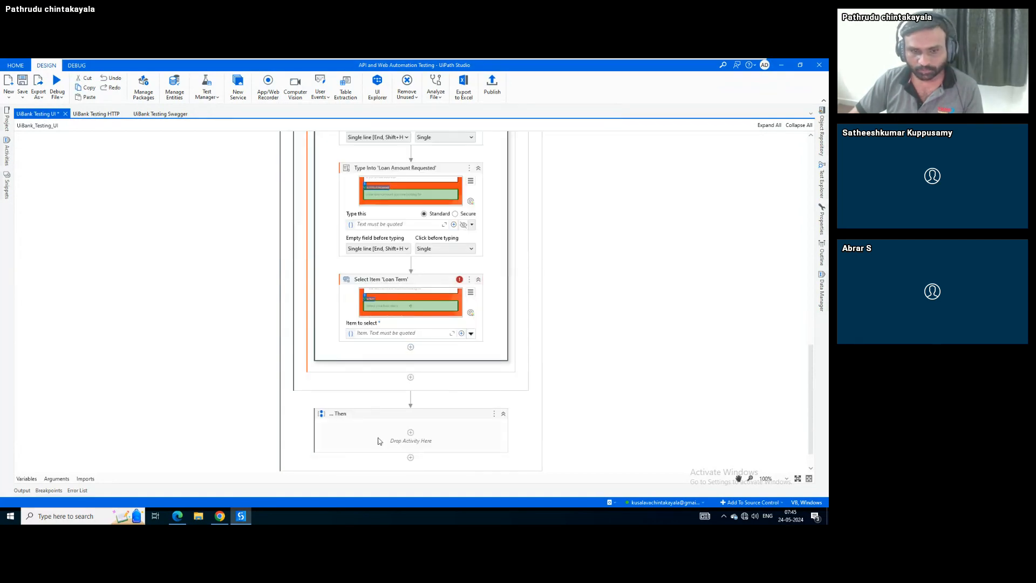
Add a Type Into 'Current Yearly' step below Select Item 'Loan Term'
{"action": "left_click", "coordinate": [239, 520]}
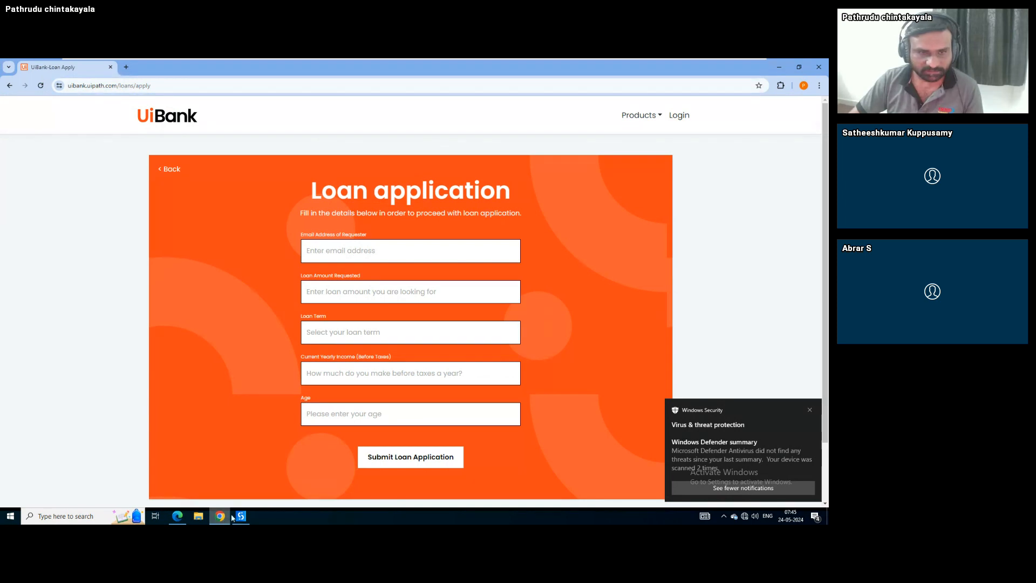
{"action": "left_click", "coordinate": [247, 516]}
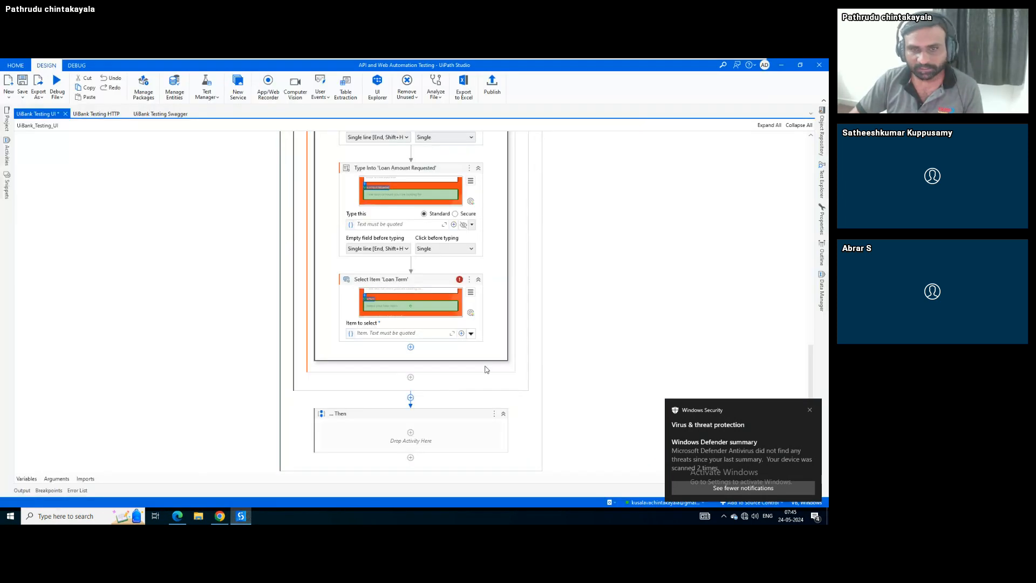
{"action": "left_click", "coordinate": [823, 153]}
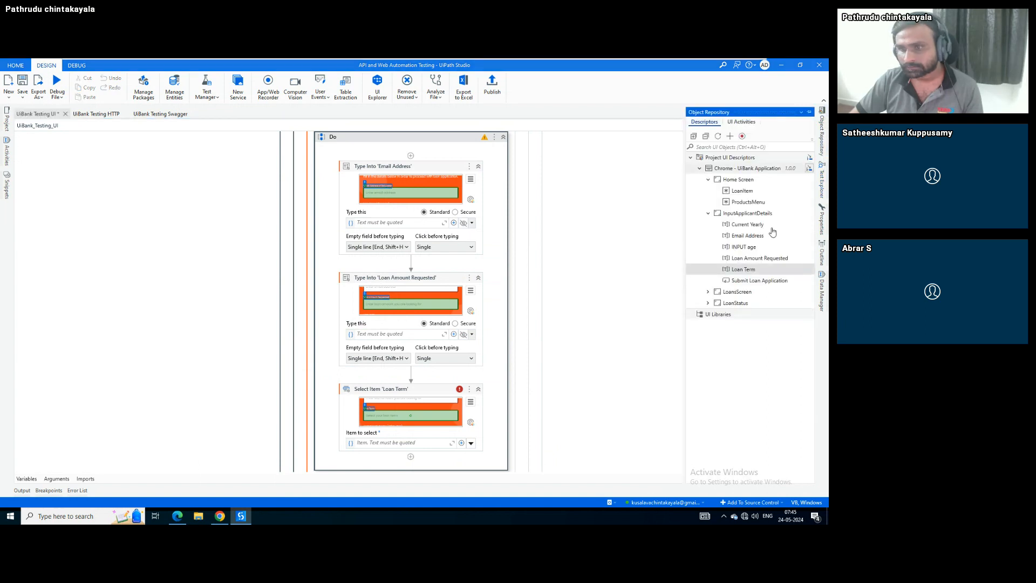
{"action": "left_click_drag", "start_coordinate": [747, 224], "coordinate": [414, 452]}
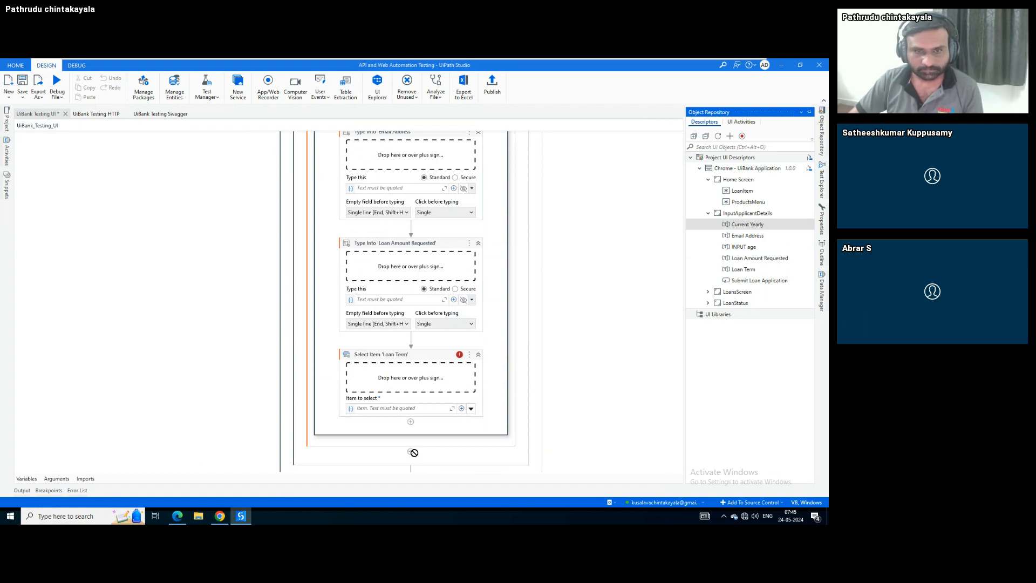
{"action": "left_click_drag", "start_coordinate": [414, 453], "coordinate": [411, 422]}
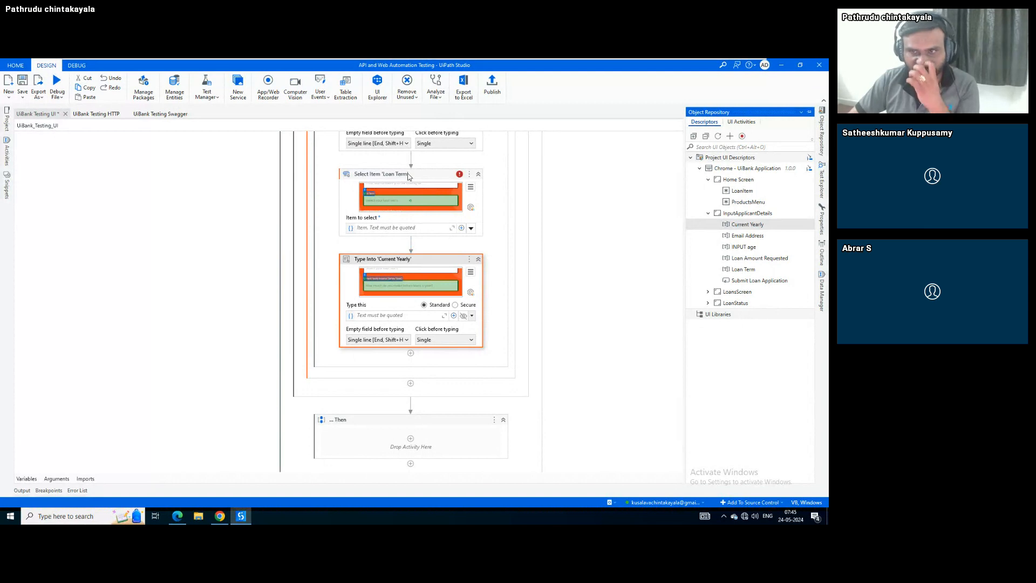
Add a Type Into 'INPUT age' step below Current Yearly
{"action": "double_click", "coordinate": [753, 246]}
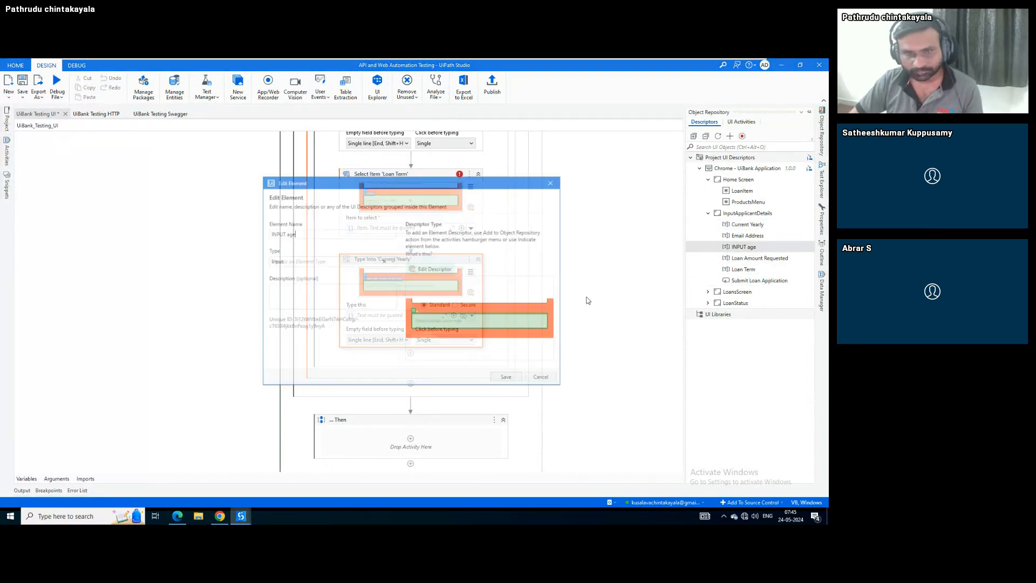
{"action": "left_click", "coordinate": [542, 379]}
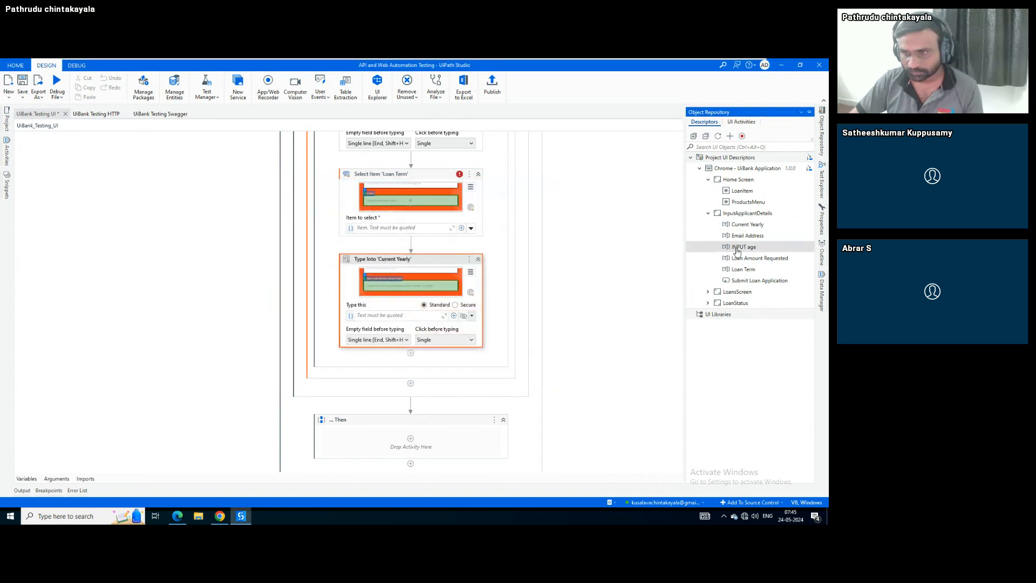
{"action": "left_click_drag", "start_coordinate": [744, 247], "coordinate": [410, 366]}
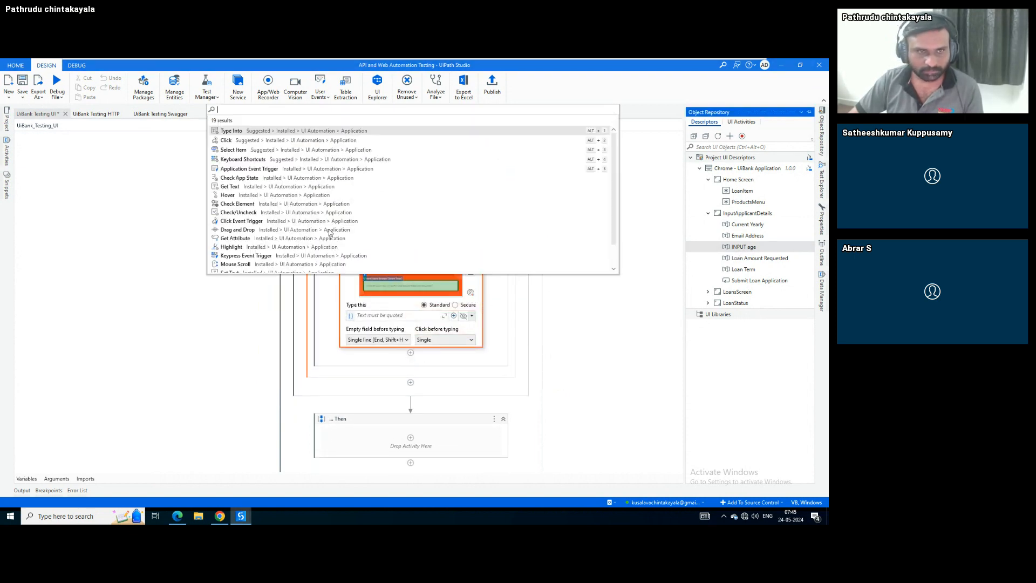
{"action": "left_click", "coordinate": [232, 131]}
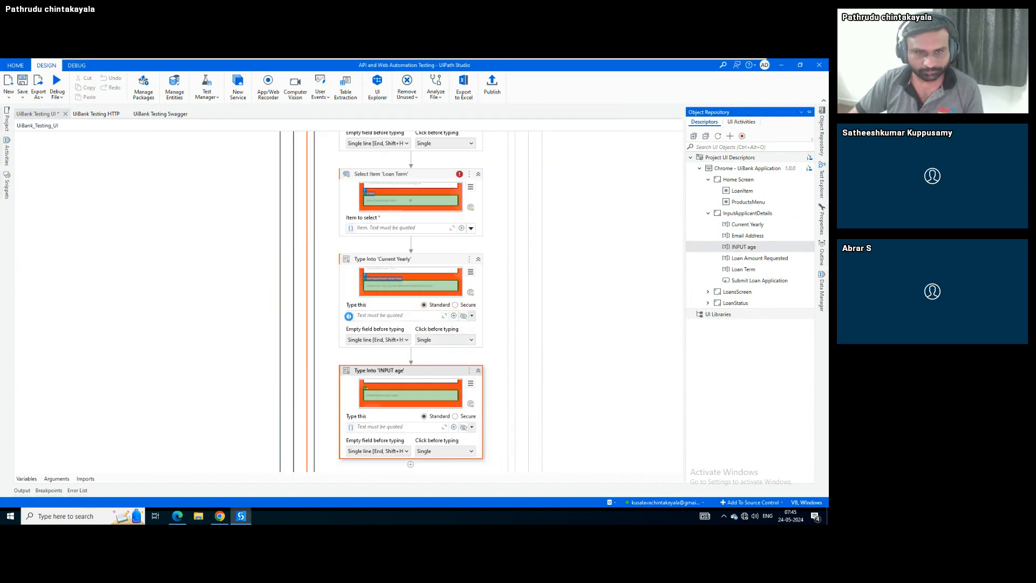
{"action": "scroll", "coordinate": [312, 346], "scroll_direction": "down", "scroll_amount": 1}
{"action": "scroll", "coordinate": [312, 346], "scroll_direction": "down", "scroll_amount": 1}
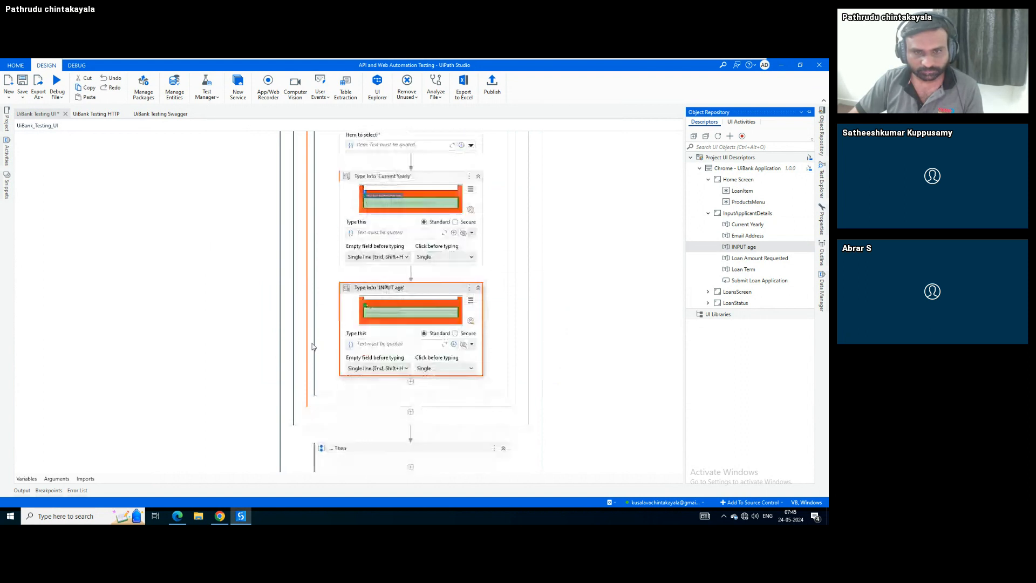
{"action": "scroll", "coordinate": [312, 346], "scroll_direction": "down", "scroll_amount": 1}
{"action": "left_click", "coordinate": [395, 352]}
{"action": "scroll", "coordinate": [394, 353], "scroll_direction": "down", "scroll_amount": 2}
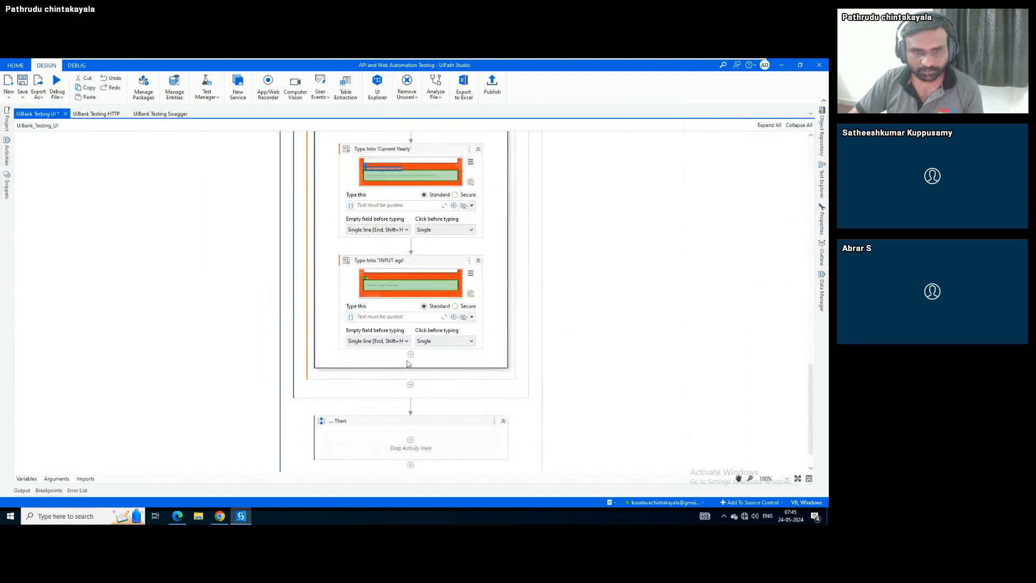
Add a Click on Submit Loan Application after the INPUT age step
{"action": "mouse_move", "coordinate": [823, 141]}
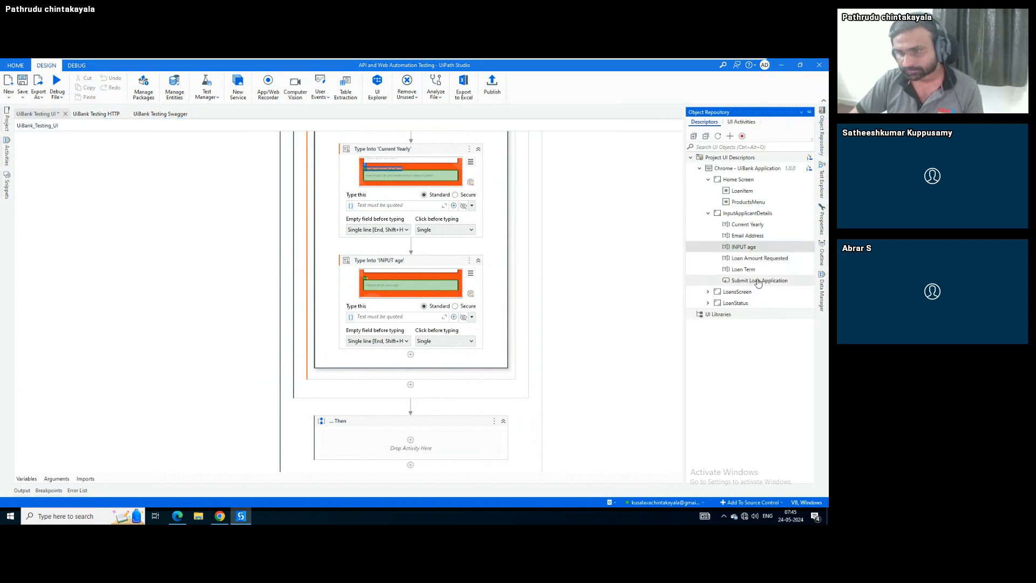
{"action": "left_click_drag", "start_coordinate": [749, 283], "coordinate": [394, 370]}
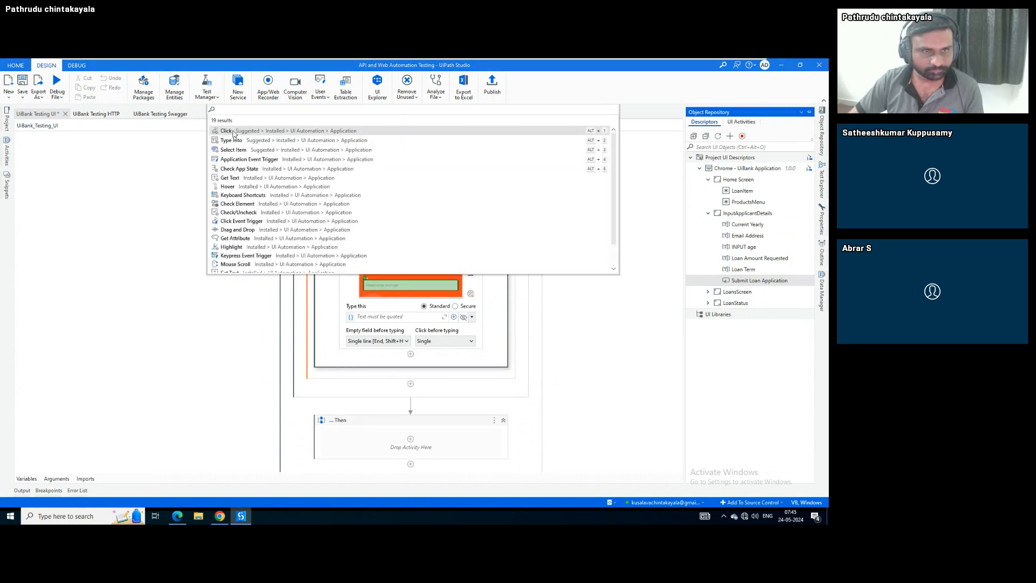
{"action": "left_click", "coordinate": [236, 131]}
{"action": "scroll", "coordinate": [238, 302], "scroll_direction": "up", "scroll_amount": 10}
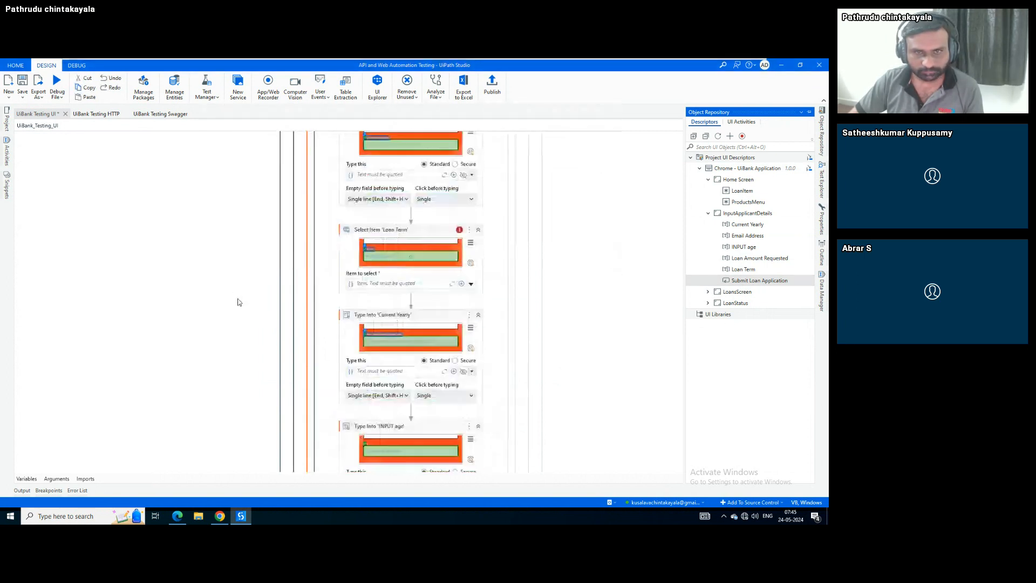
{"action": "scroll", "coordinate": [268, 338], "scroll_direction": "up", "scroll_amount": 3}
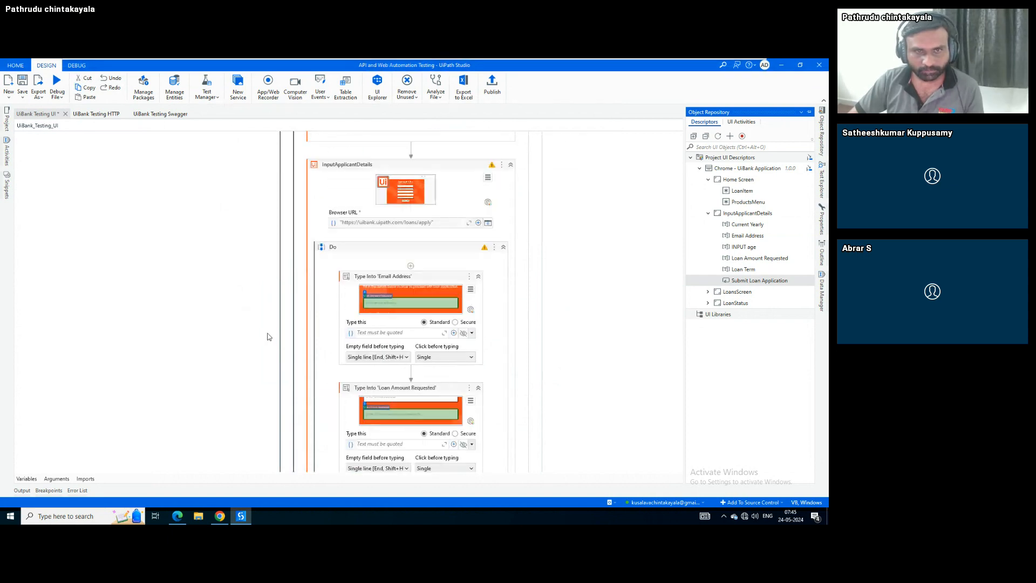
{"action": "scroll", "coordinate": [268, 337], "scroll_direction": "down", "scroll_amount": 2}
Bind Email Address, Loan Amount Requested and Loan Term to Email, Amount and Term
{"action": "left_click", "coordinate": [402, 292]}
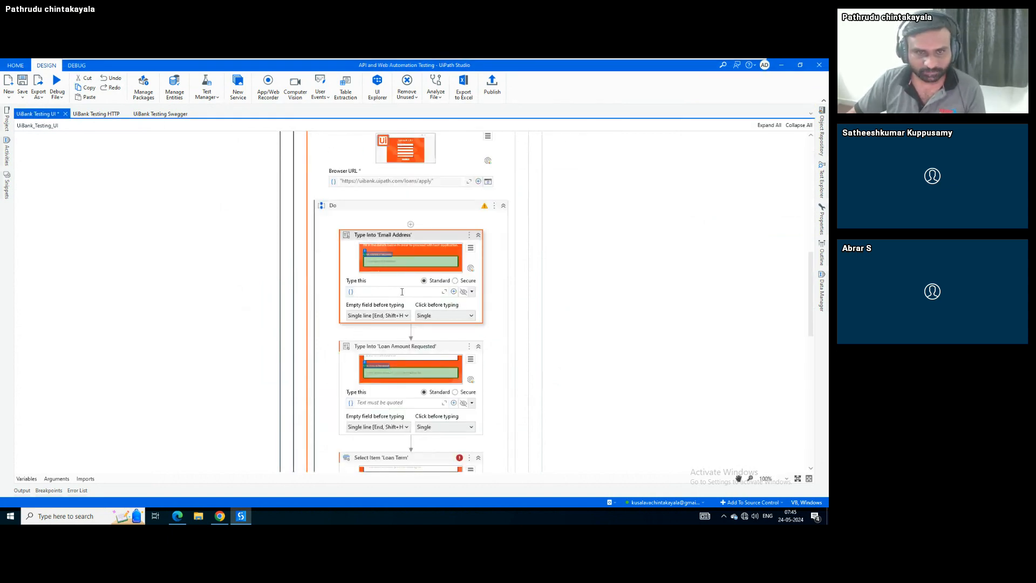
{"action": "type", "text": "Email"}
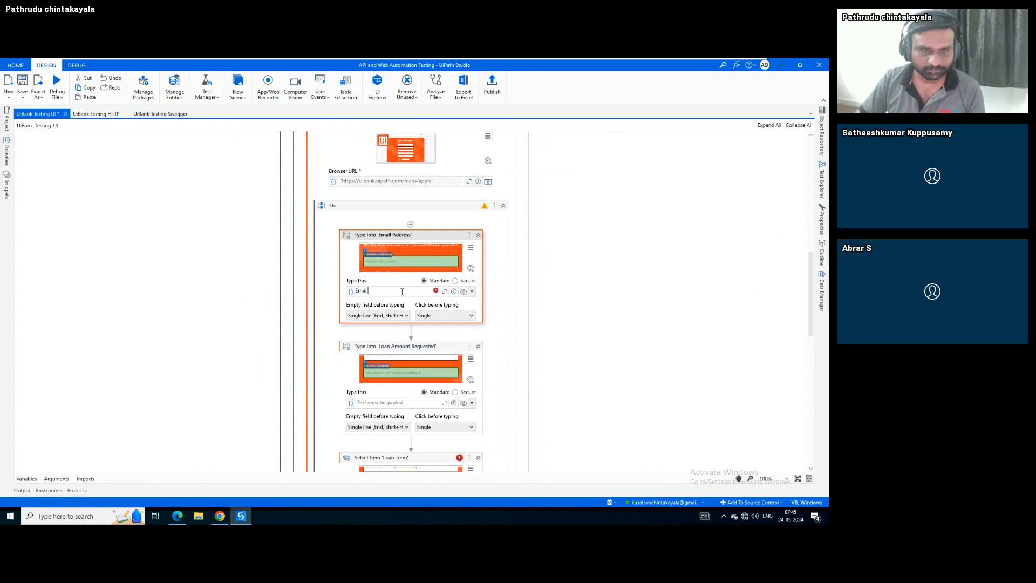
{"action": "left_click", "coordinate": [379, 404]}
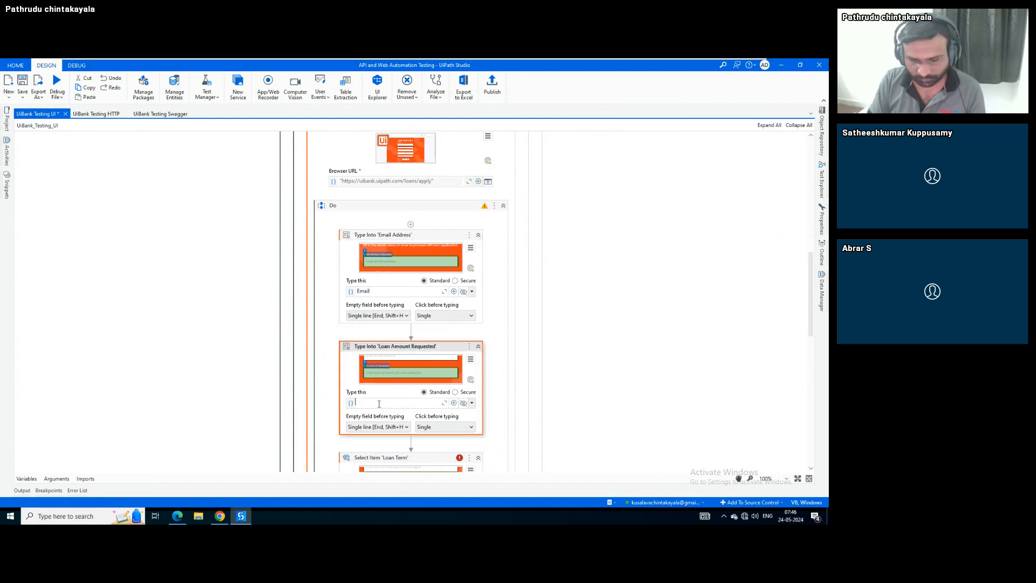
{"action": "type", "text": "Amount"}
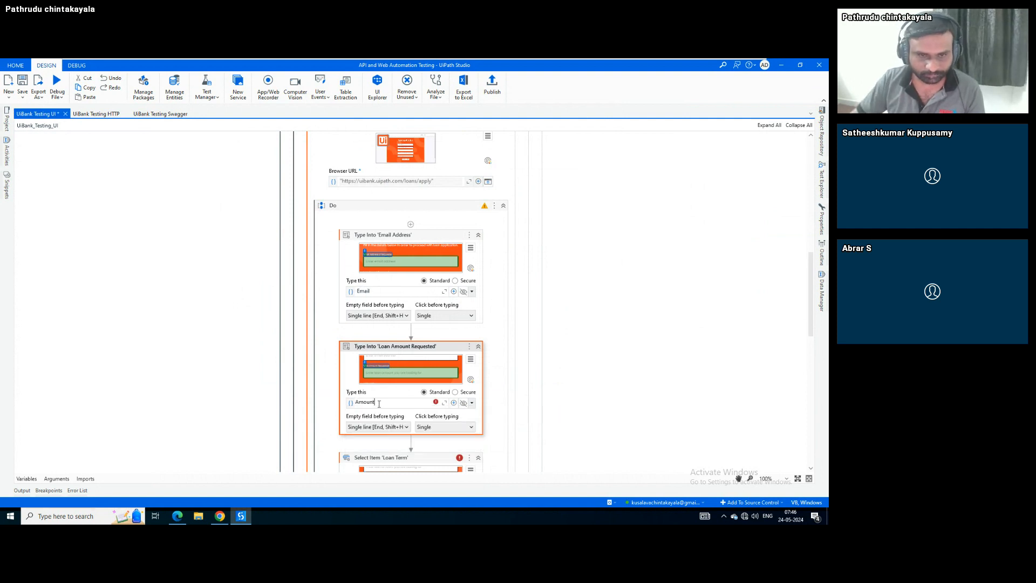
{"action": "scroll", "coordinate": [451, 350], "scroll_direction": "down", "scroll_amount": 3}
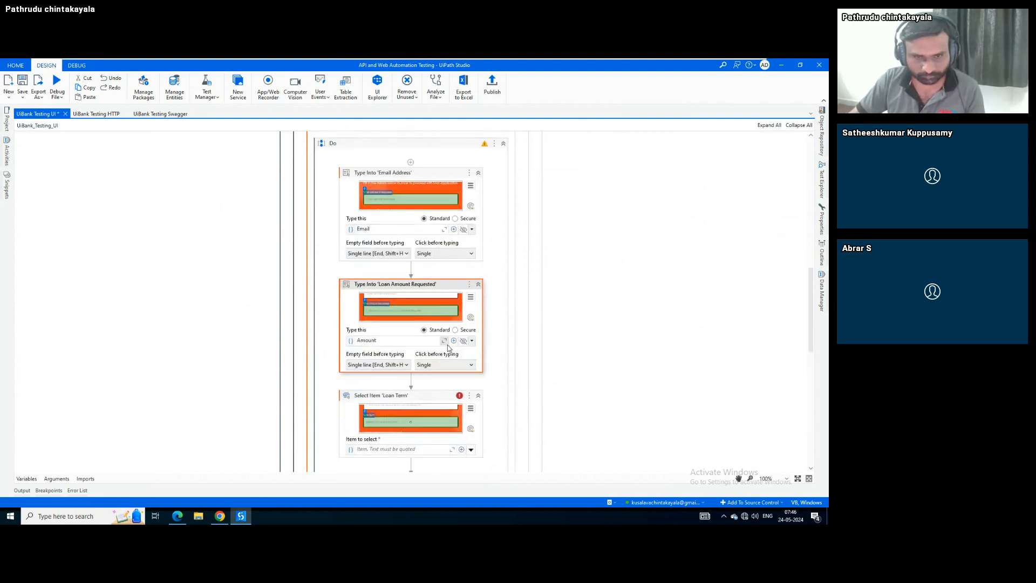
{"action": "left_click", "coordinate": [414, 346]}
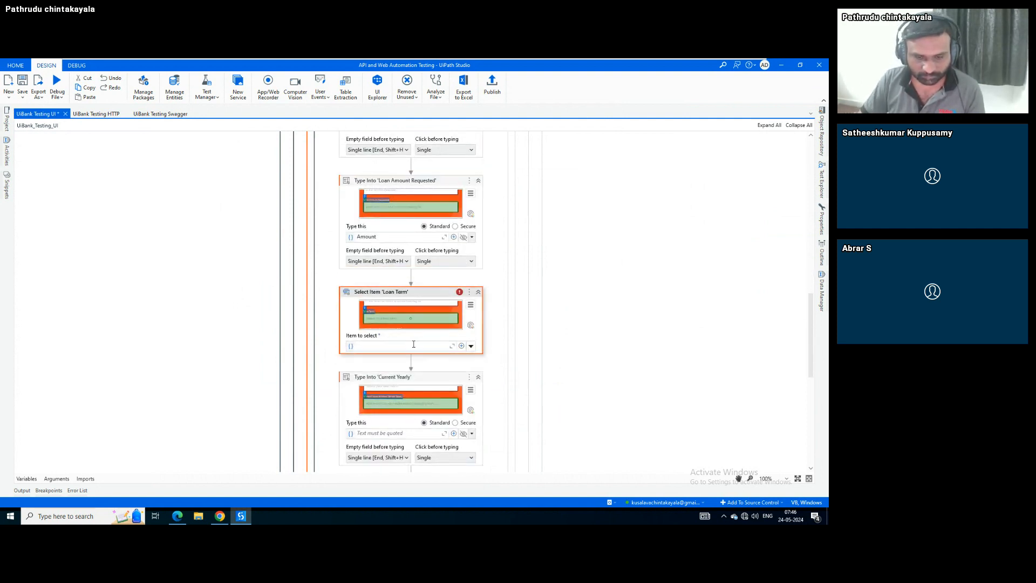
{"action": "type", "text": "Term"}
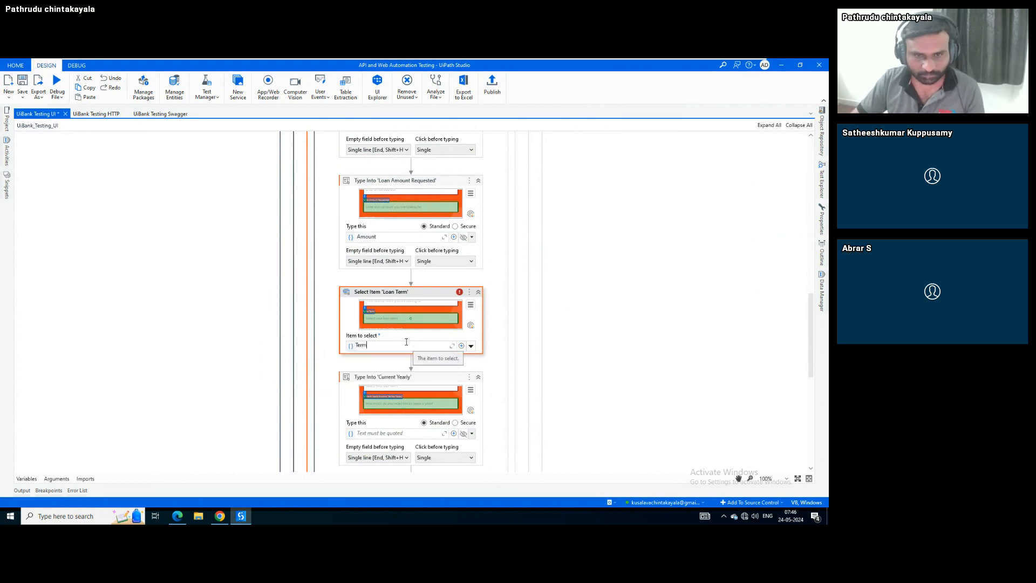
Bind the Current Yearly and INPUT age fields to Income and Age
{"action": "left_click", "coordinate": [381, 434]}
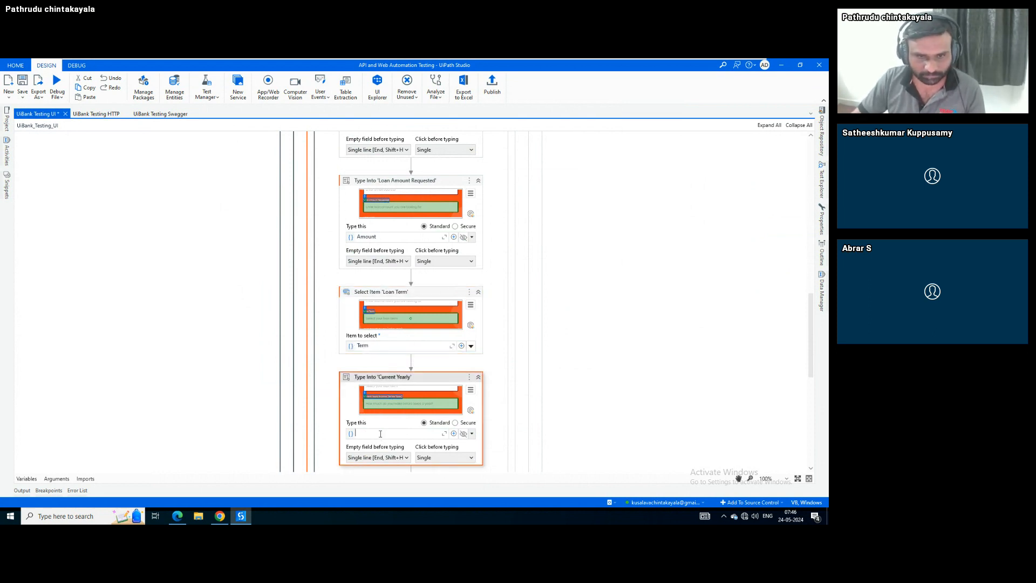
{"action": "scroll", "coordinate": [276, 404], "scroll_direction": "down", "scroll_amount": 1}
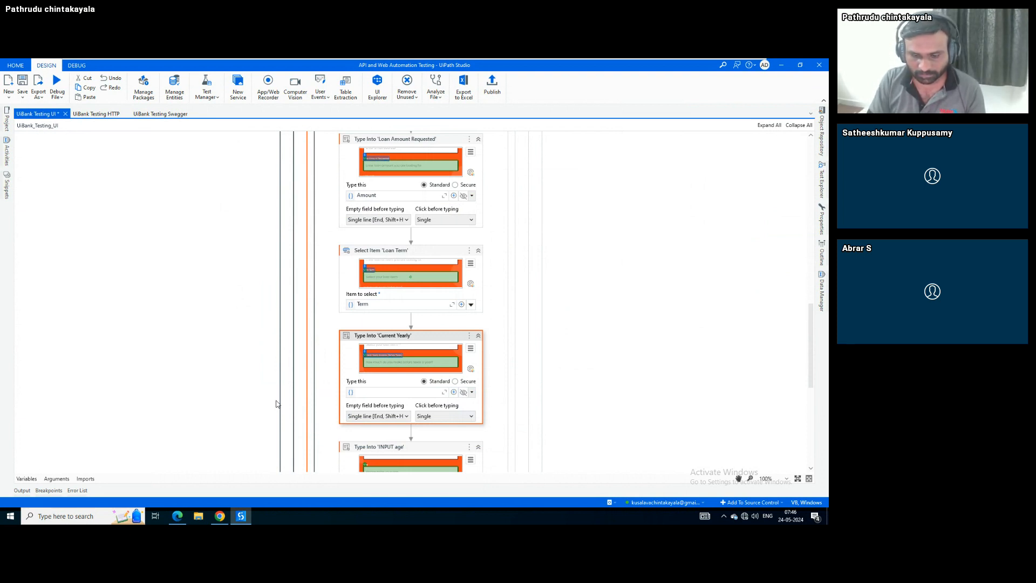
{"action": "type", "text": "Income"}
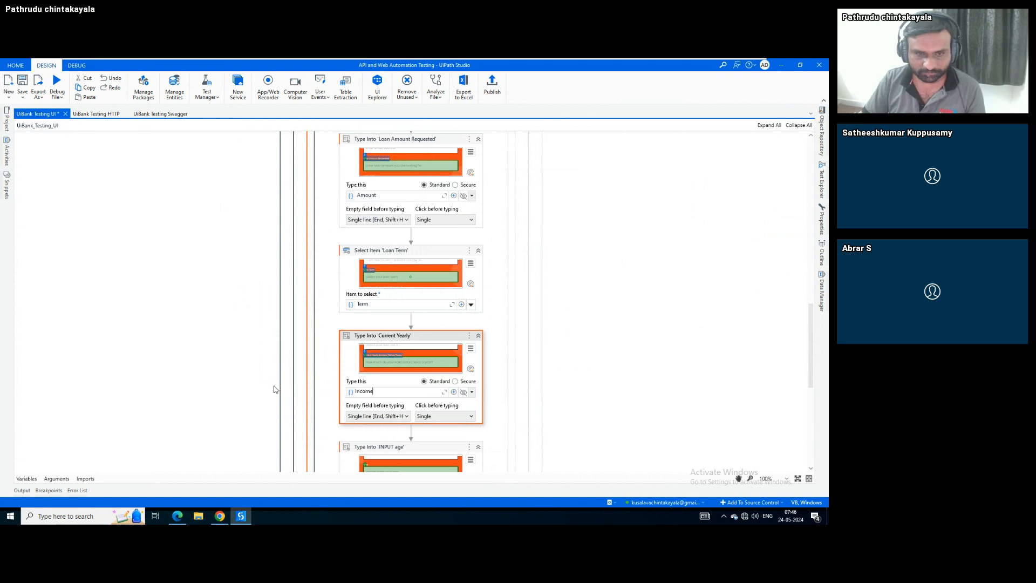
{"action": "scroll", "coordinate": [273, 389], "scroll_direction": "down", "scroll_amount": 3}
{"action": "left_click", "coordinate": [399, 379]}
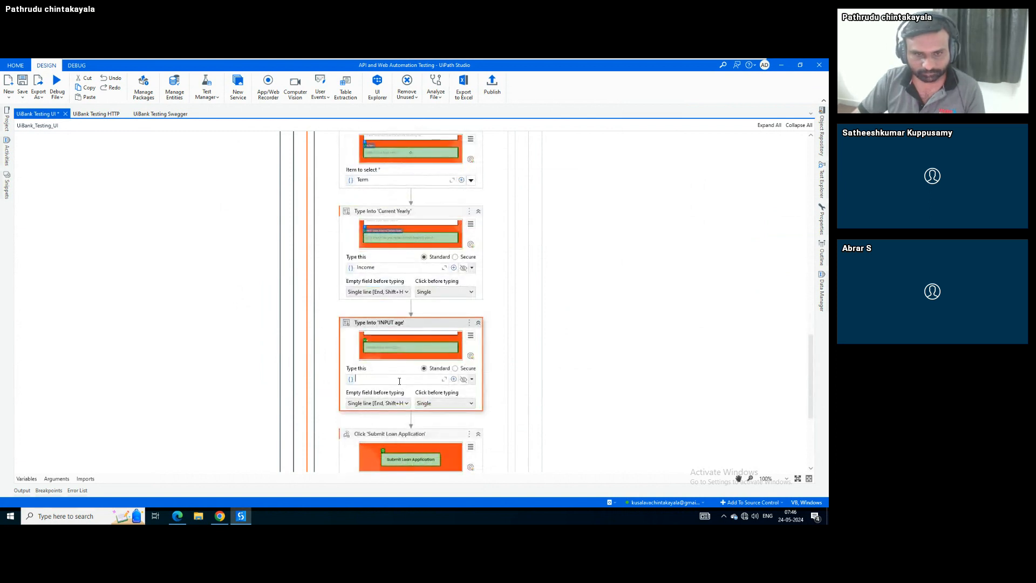
{"action": "type", "text": "Age"}
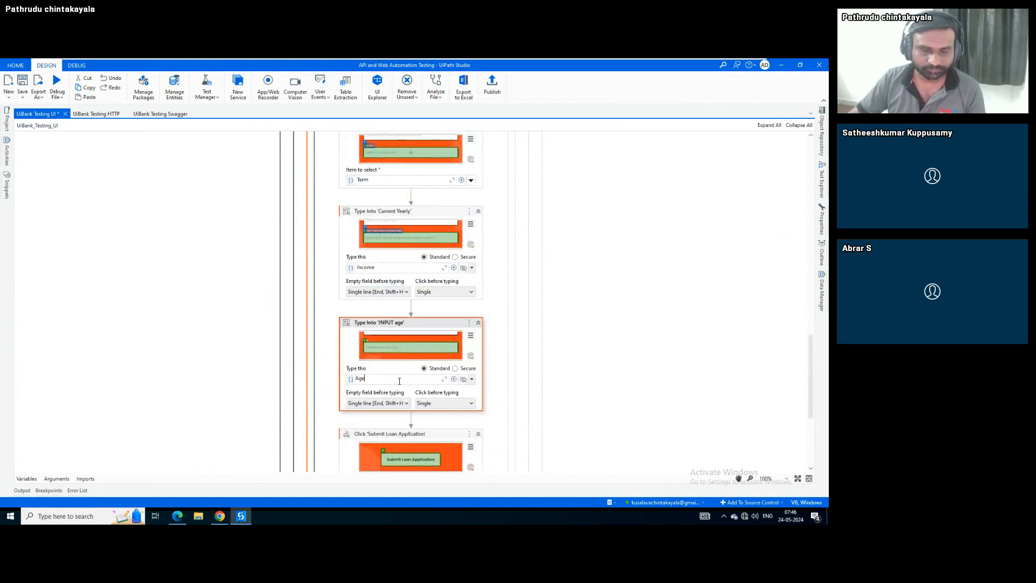
{"action": "left_click", "coordinate": [437, 315]}
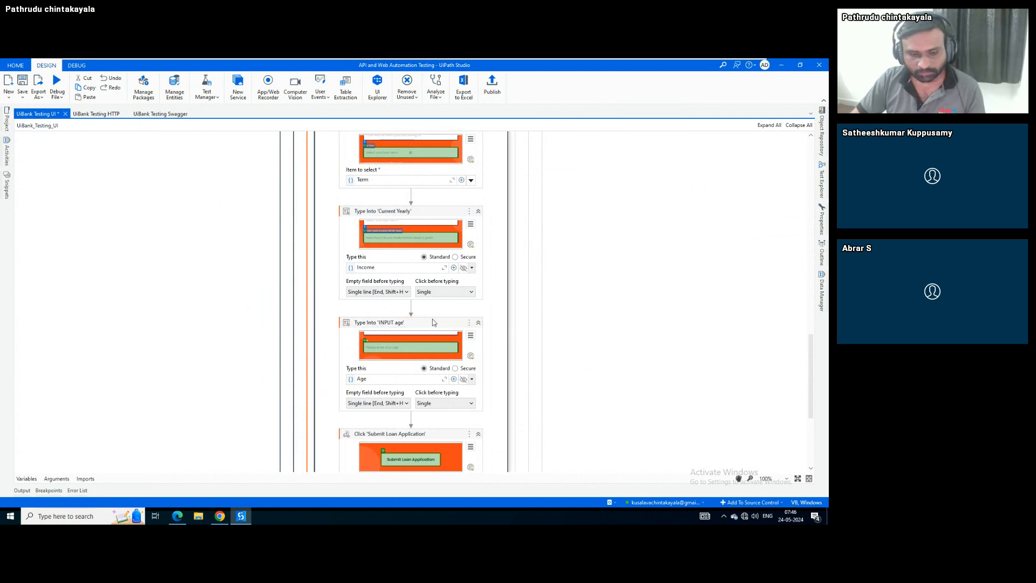
Save the project with Ctrl+S
{"action": "key", "text": "ctrl+s"}
{"action": "scroll", "coordinate": [245, 331], "scroll_direction": "up", "scroll_amount": 10}
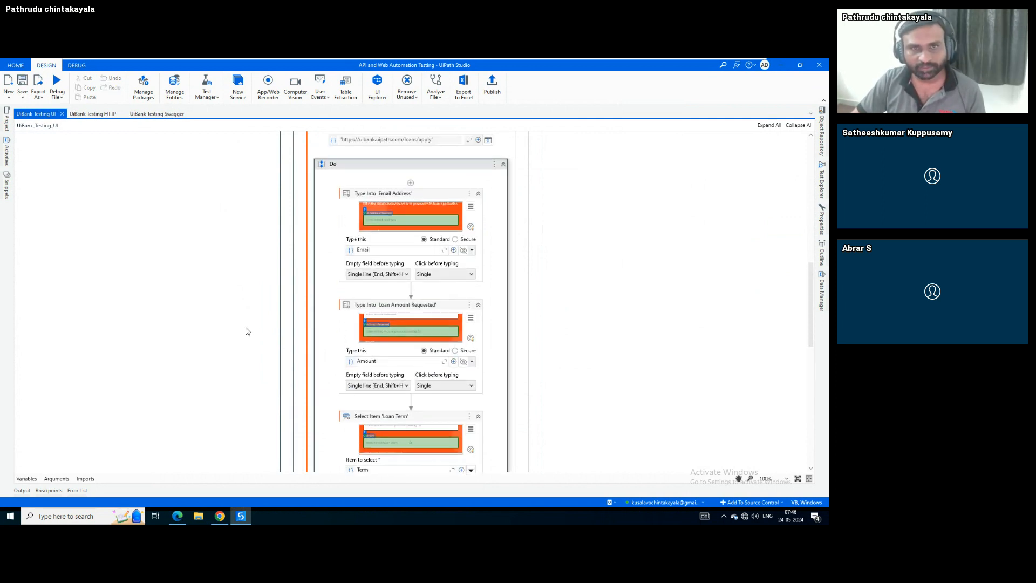
{"action": "scroll", "coordinate": [248, 331], "scroll_direction": "up", "scroll_amount": 3}
Collapse InputApplicantDetails and place the LoanStatus screen into the Then block
{"action": "left_click", "coordinate": [511, 164]}
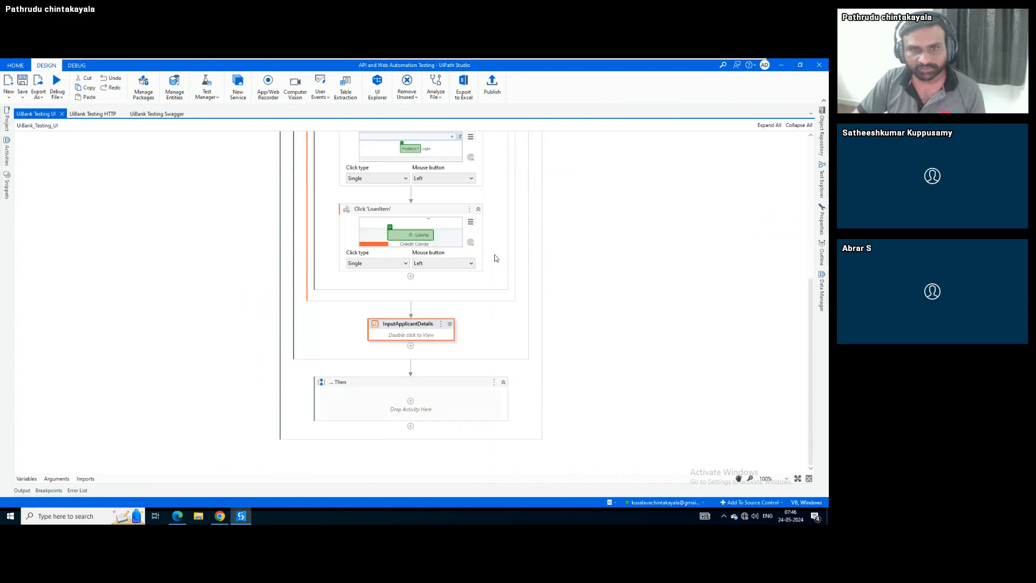
{"action": "left_click", "coordinate": [415, 403]}
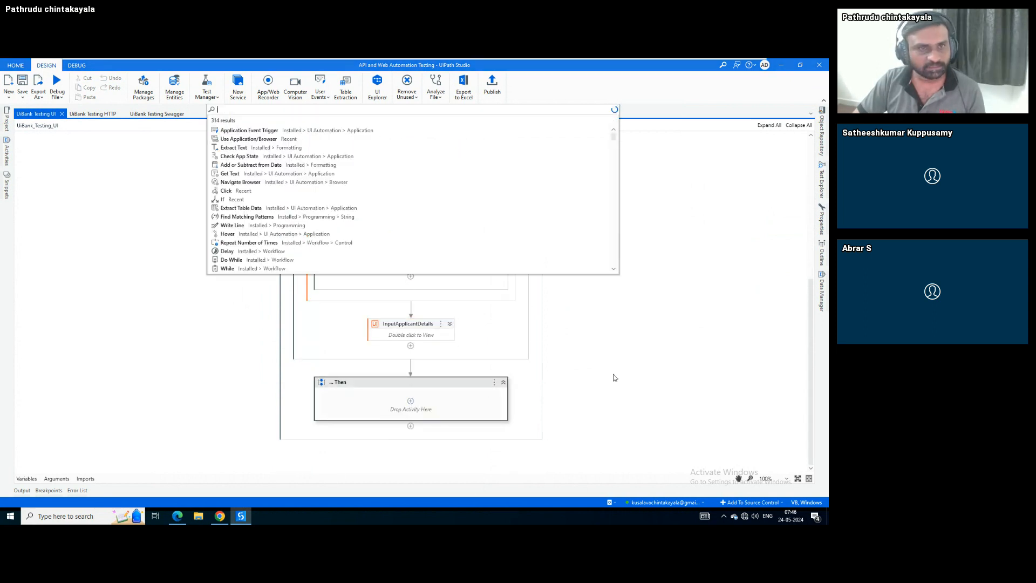
{"action": "left_click", "coordinate": [644, 323]}
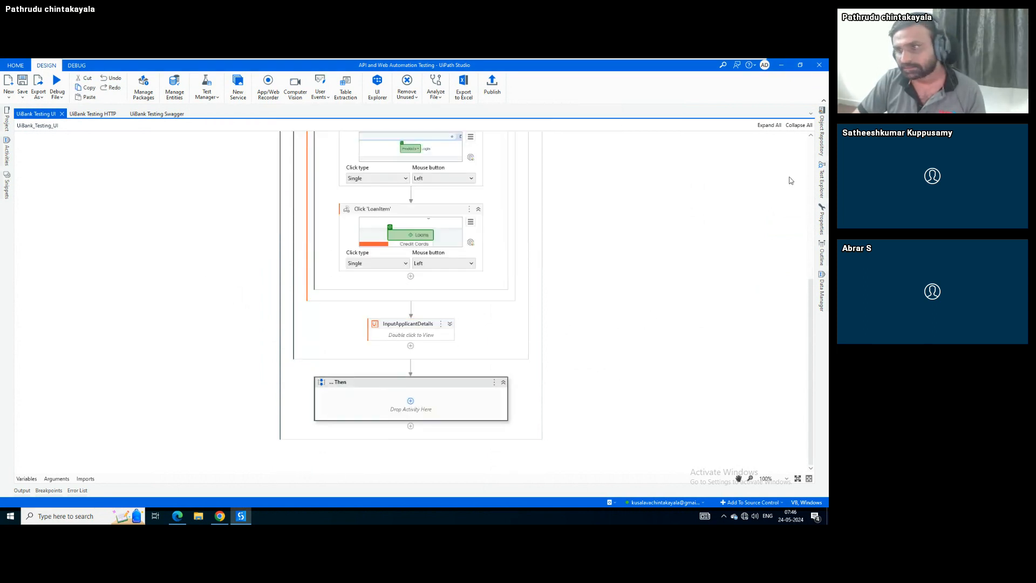
{"action": "left_click", "coordinate": [823, 143]}
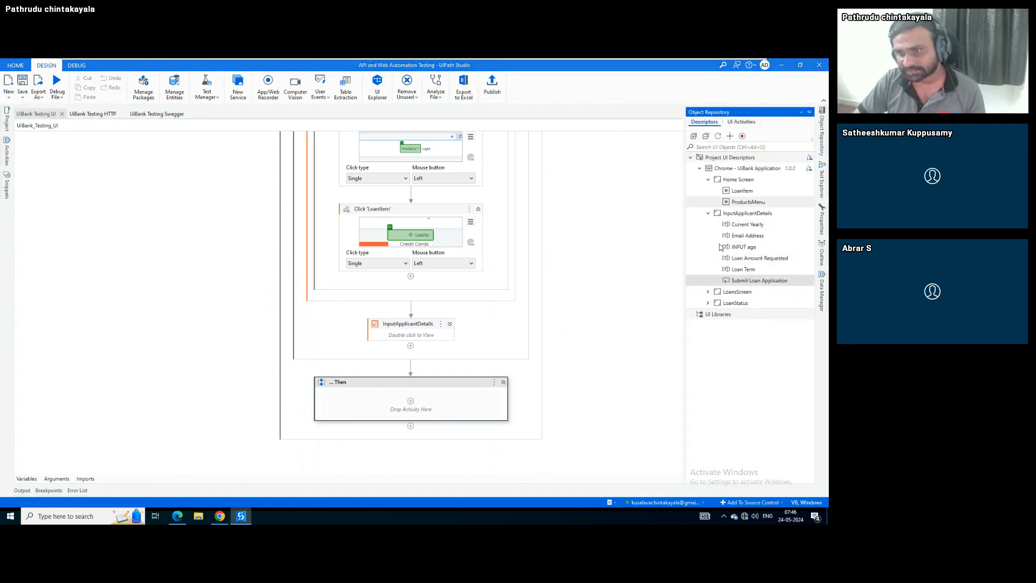
{"action": "left_click", "coordinate": [709, 303]}
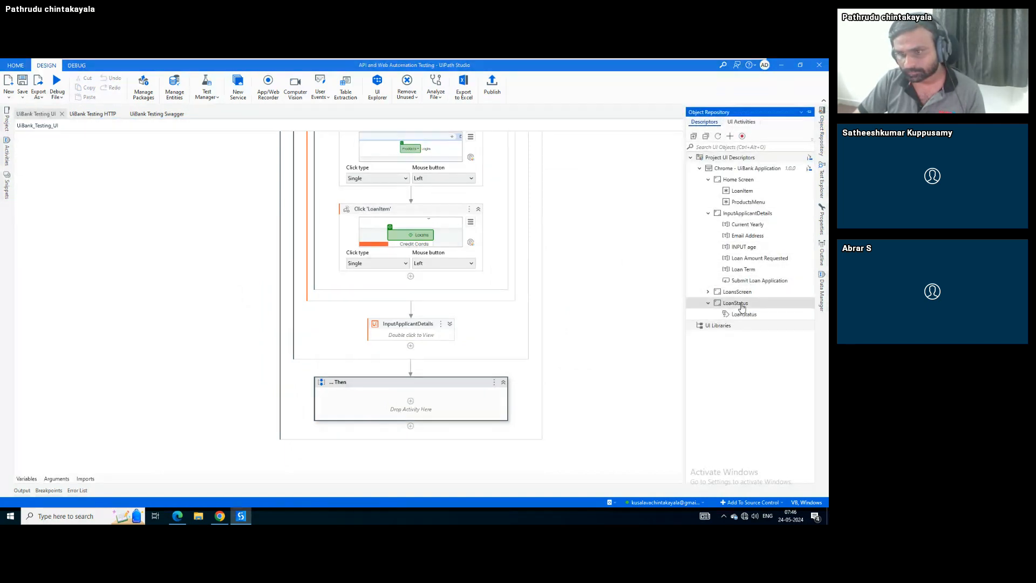
{"action": "left_click_drag", "start_coordinate": [742, 304], "coordinate": [410, 409]}
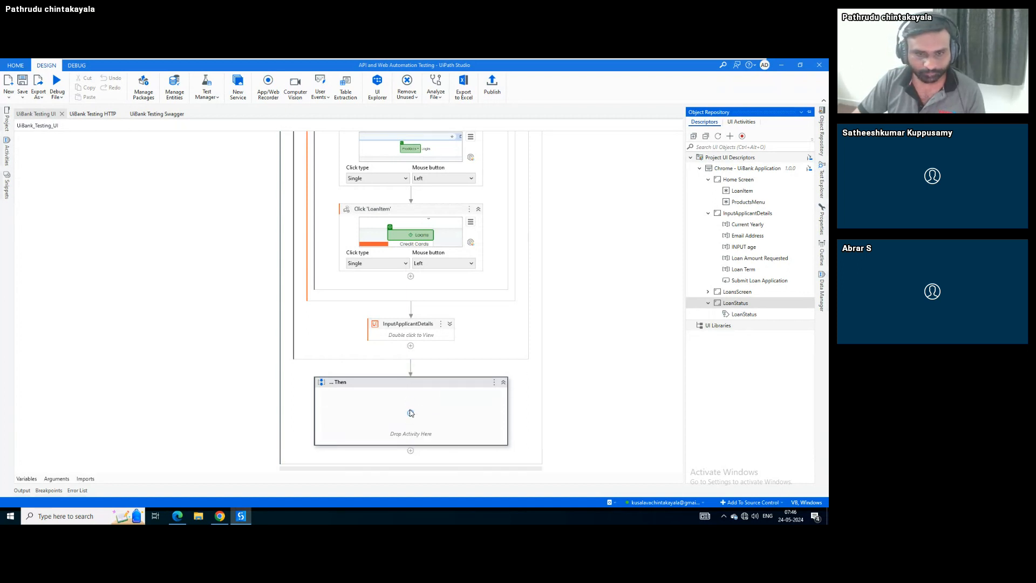
{"action": "scroll", "coordinate": [259, 367], "scroll_direction": "down", "scroll_amount": 4}
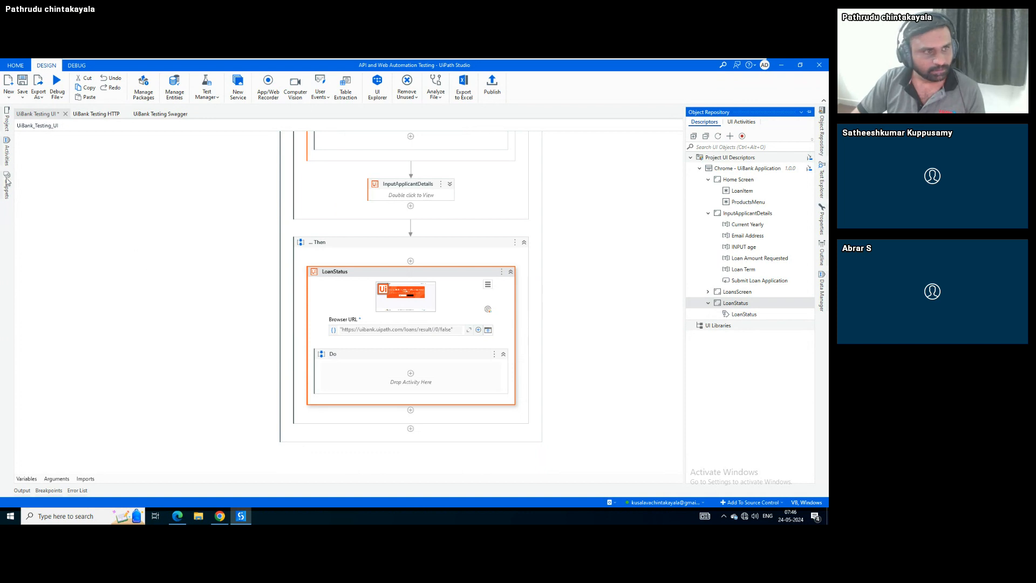
Insert a Verify Control Attribute activity above LoanStatus and collapse LoanStatus
{"action": "left_click", "coordinate": [410, 261]}
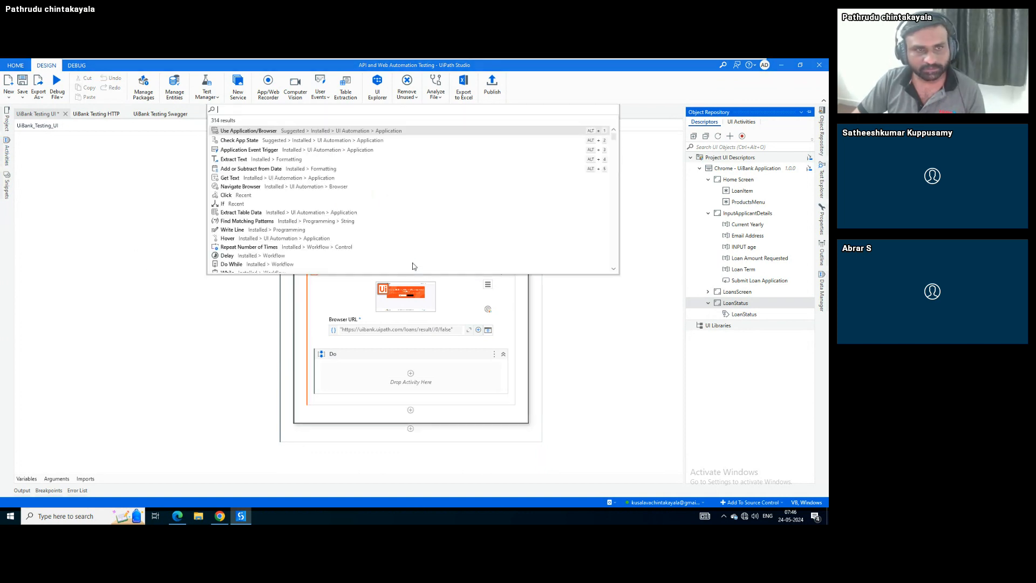
{"action": "type", "text": "ver"}
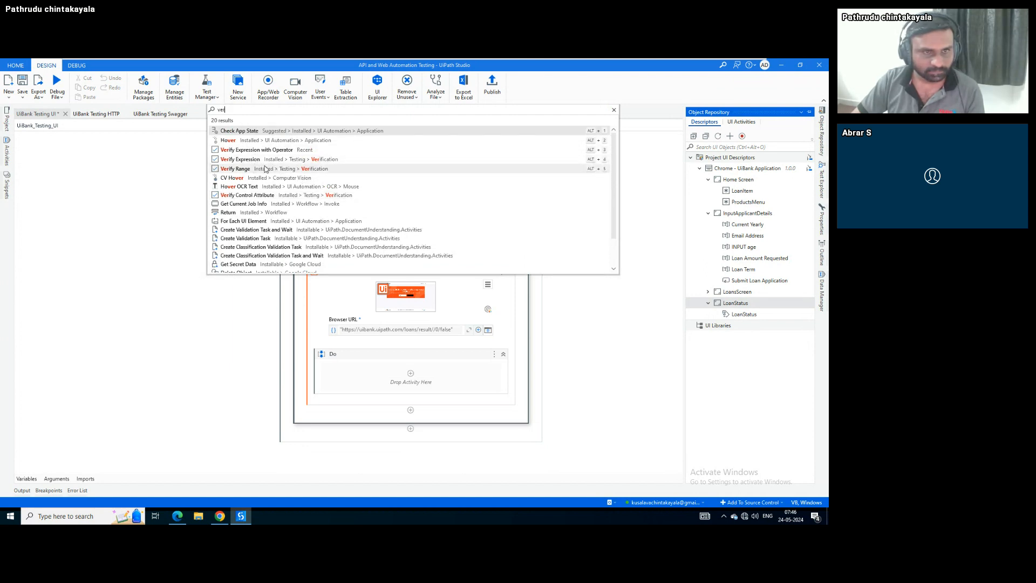
{"action": "left_click", "coordinate": [271, 195]}
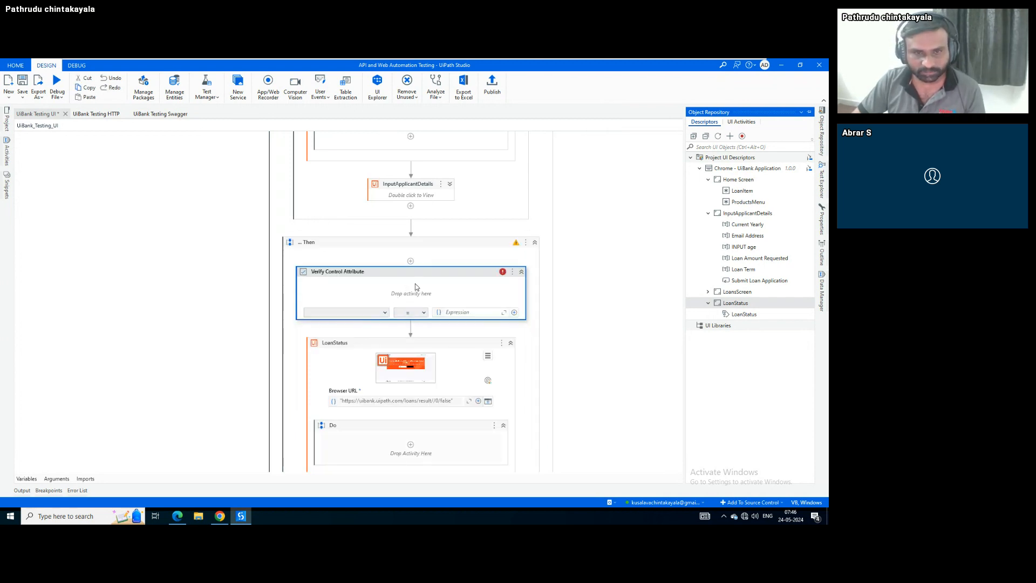
{"action": "left_click", "coordinate": [511, 344]}
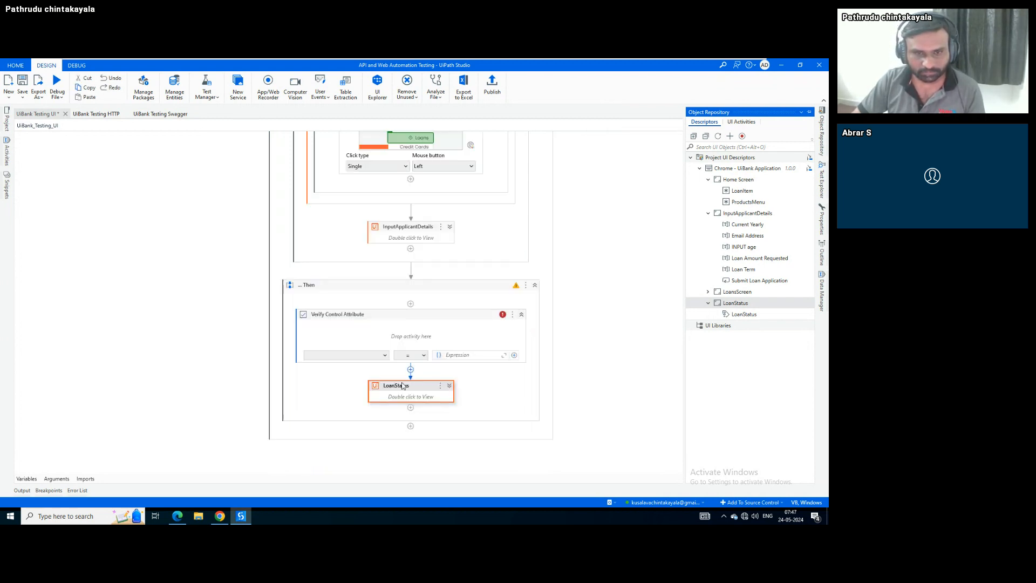
Move the LoanStatus activity inside the Verify Control Attribute check and expand it
{"action": "left_click_drag", "start_coordinate": [410, 381], "coordinate": [397, 330]}
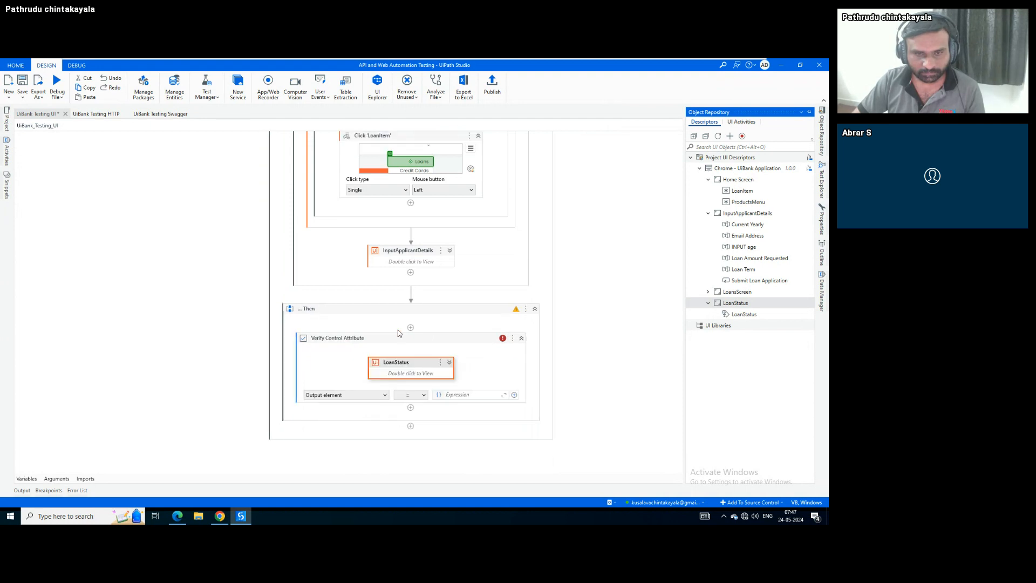
{"action": "left_click", "coordinate": [449, 362]}
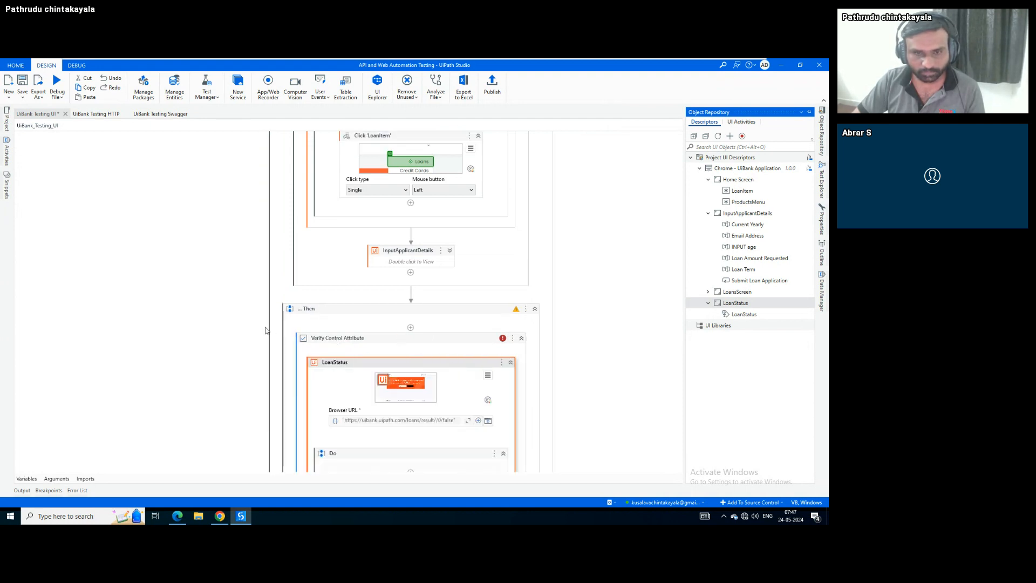
{"action": "scroll", "coordinate": [265, 331], "scroll_direction": "down", "scroll_amount": 3}
{"action": "scroll", "coordinate": [263, 331], "scroll_direction": "down", "scroll_amount": 1}
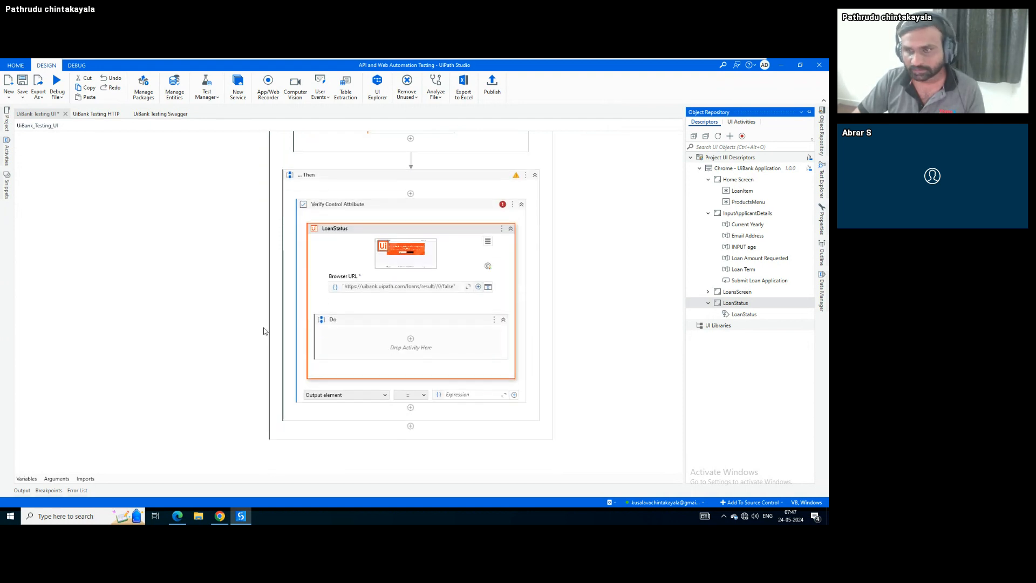
Add a Get Text on the LoanStatus descriptor into the Do section
{"action": "left_click", "coordinate": [752, 315]}
{"action": "left_click_drag", "start_coordinate": [755, 319], "coordinate": [391, 336]}
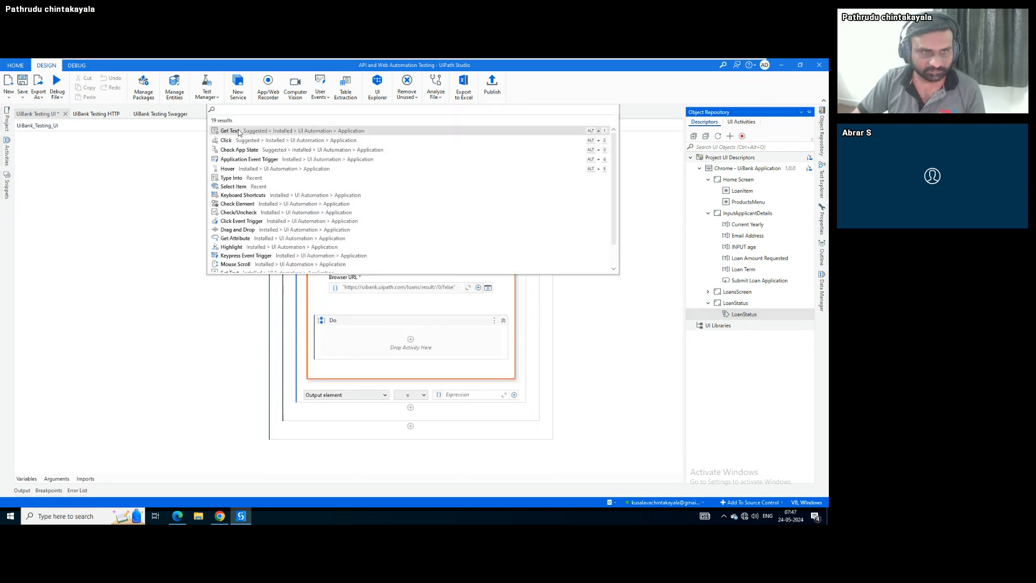
{"action": "left_click", "coordinate": [240, 130]}
{"action": "scroll", "coordinate": [251, 292], "scroll_direction": "down", "scroll_amount": 2}
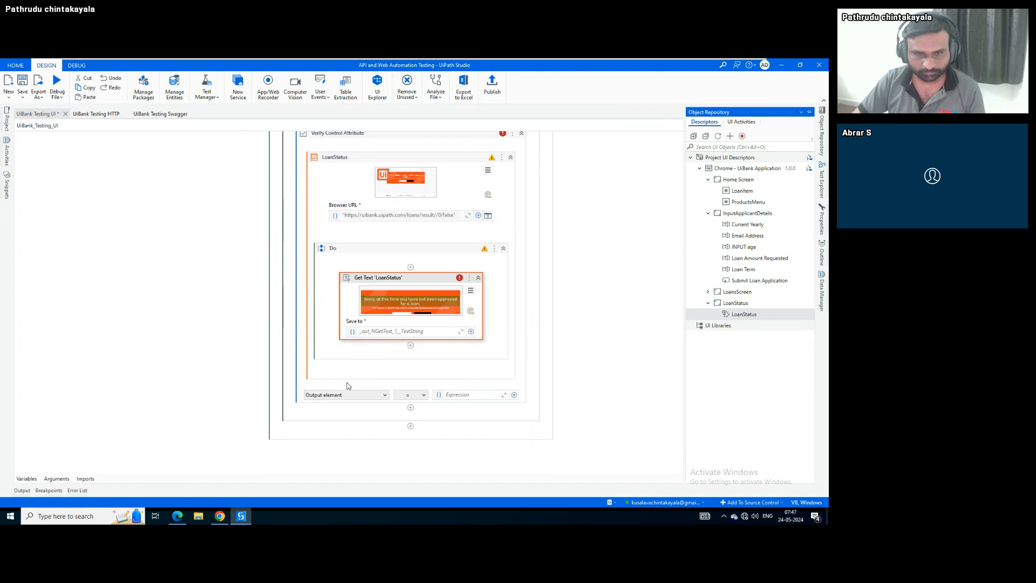
Keep Output element as the verification target and delete the Get Text step
{"action": "left_click", "coordinate": [366, 394]}
{"action": "left_click", "coordinate": [366, 405]}
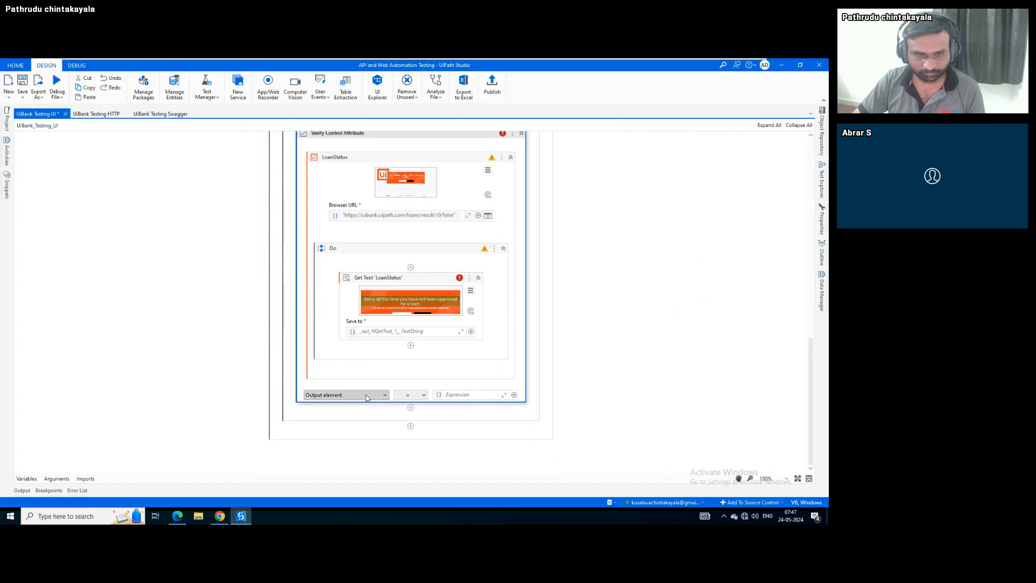
{"action": "scroll", "coordinate": [233, 375], "scroll_direction": "up", "scroll_amount": 1}
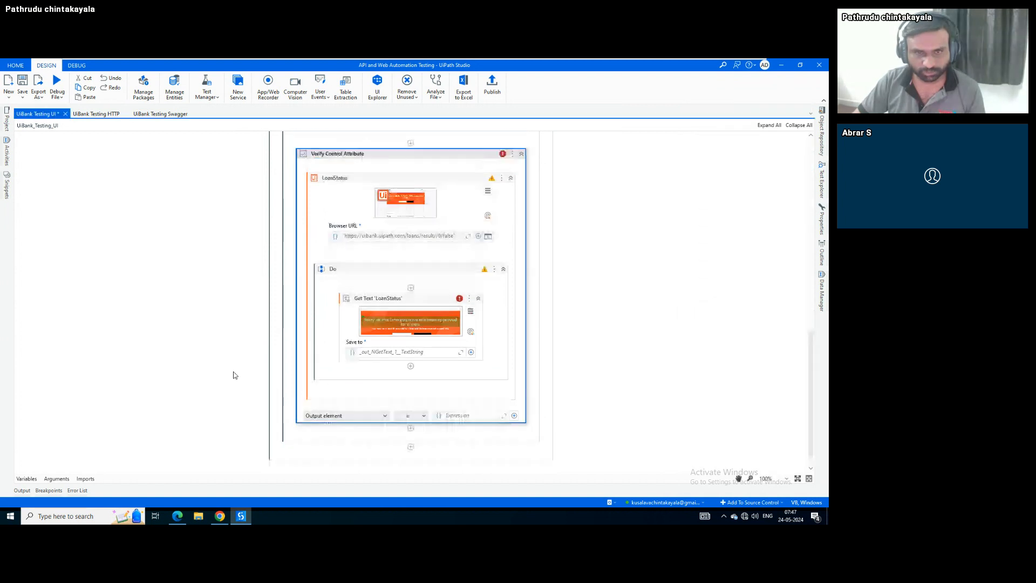
{"action": "scroll", "coordinate": [233, 376], "scroll_direction": "up", "scroll_amount": 1}
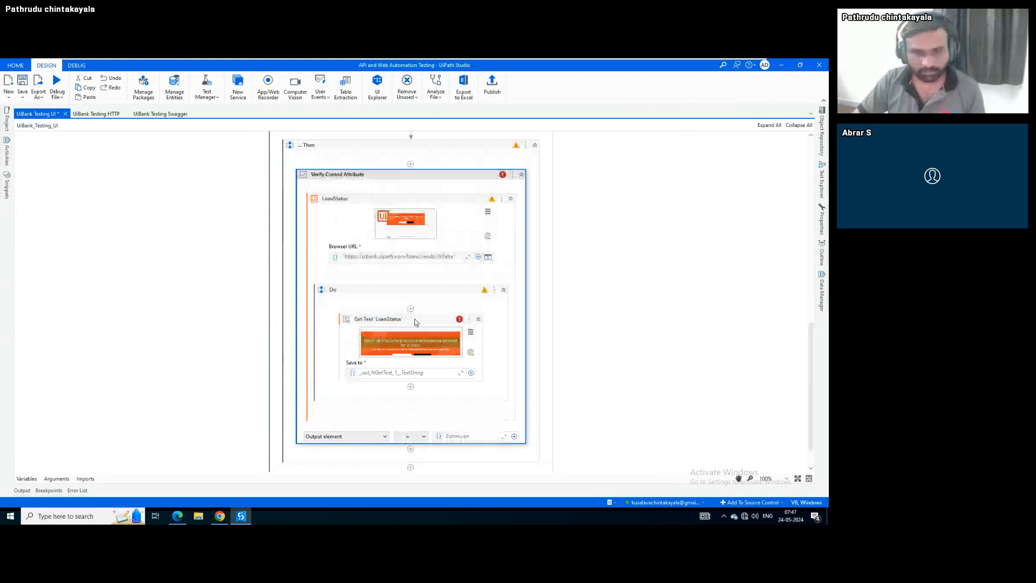
{"action": "left_click", "coordinate": [361, 437]}
{"action": "left_click", "coordinate": [360, 437]}
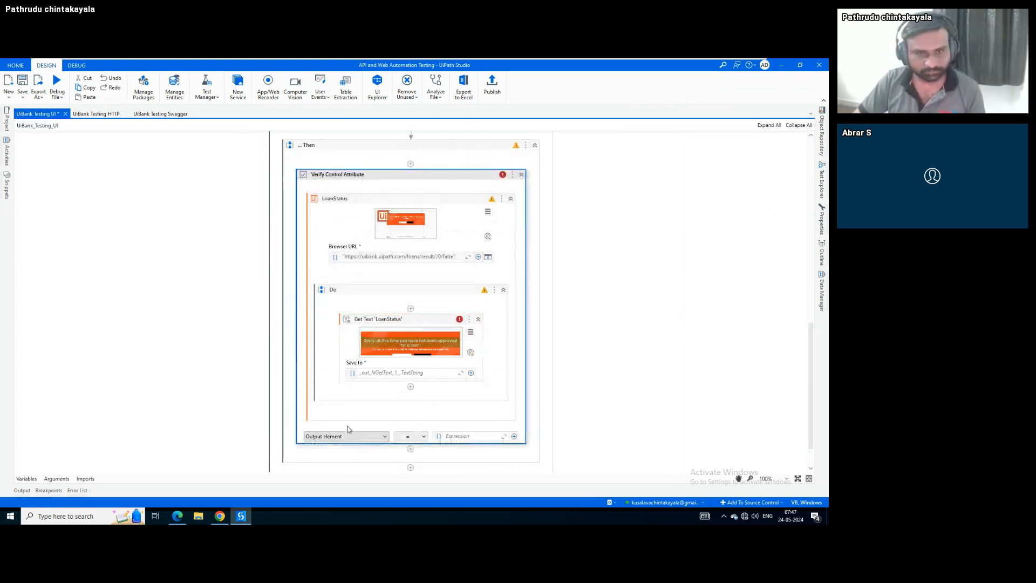
{"action": "left_click", "coordinate": [441, 318]}
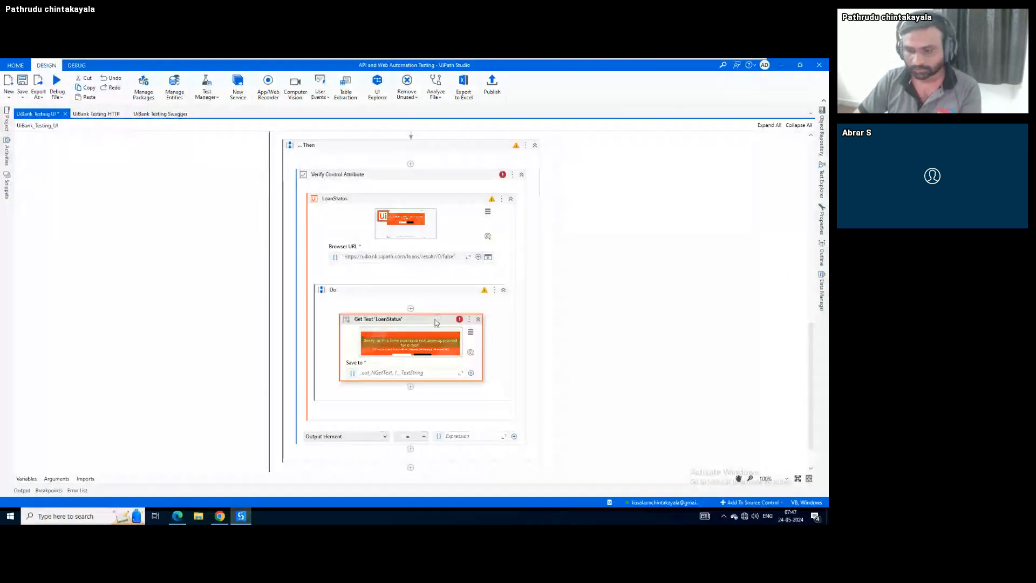
{"action": "key", "text": "Delete"}
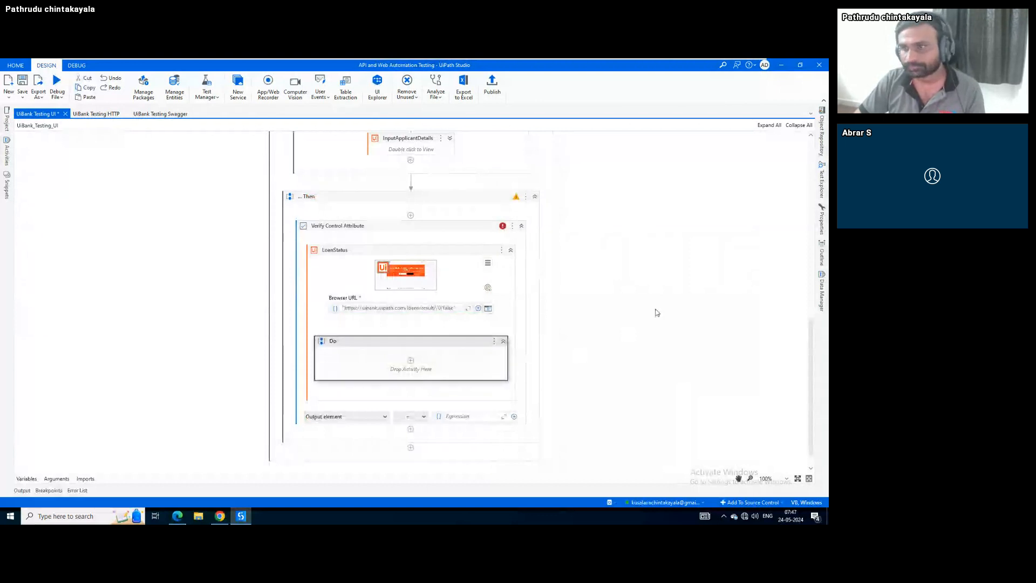
Drag the LoanStatus descriptor into the Do section, then cancel the activity search
{"action": "left_click", "coordinate": [822, 219]}
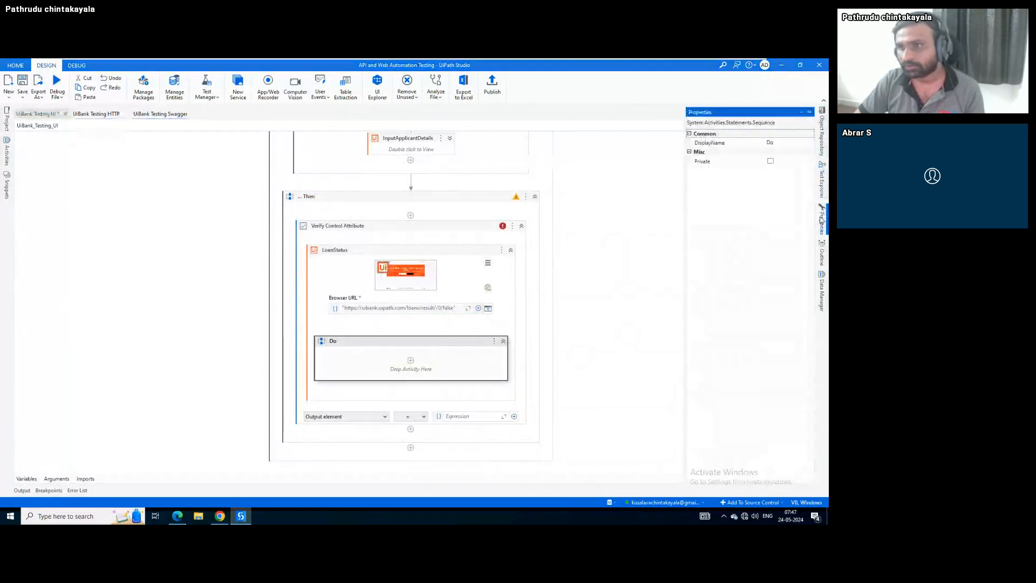
{"action": "left_click", "coordinate": [822, 132]}
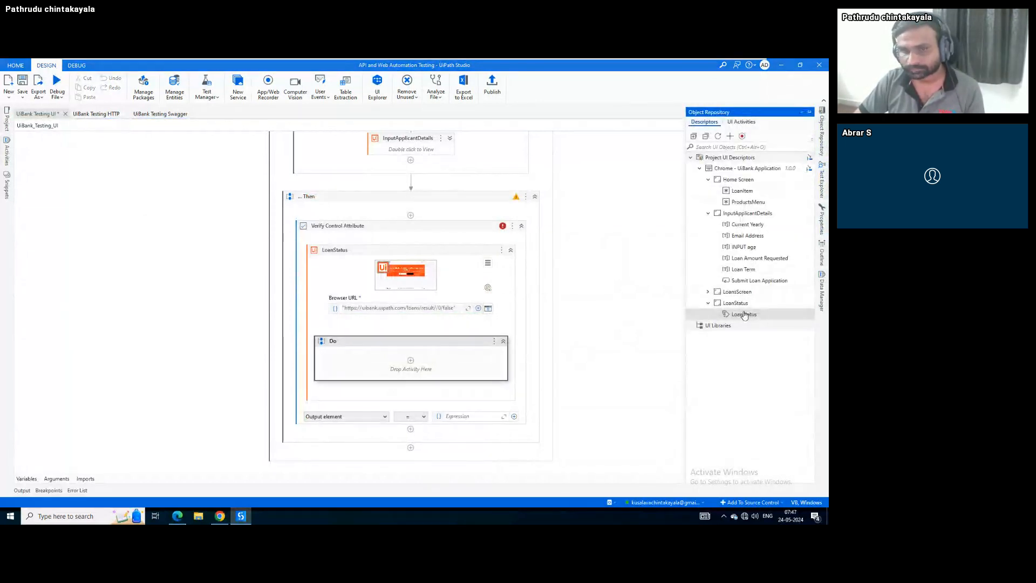
{"action": "left_click_drag", "start_coordinate": [744, 314], "coordinate": [410, 363]}
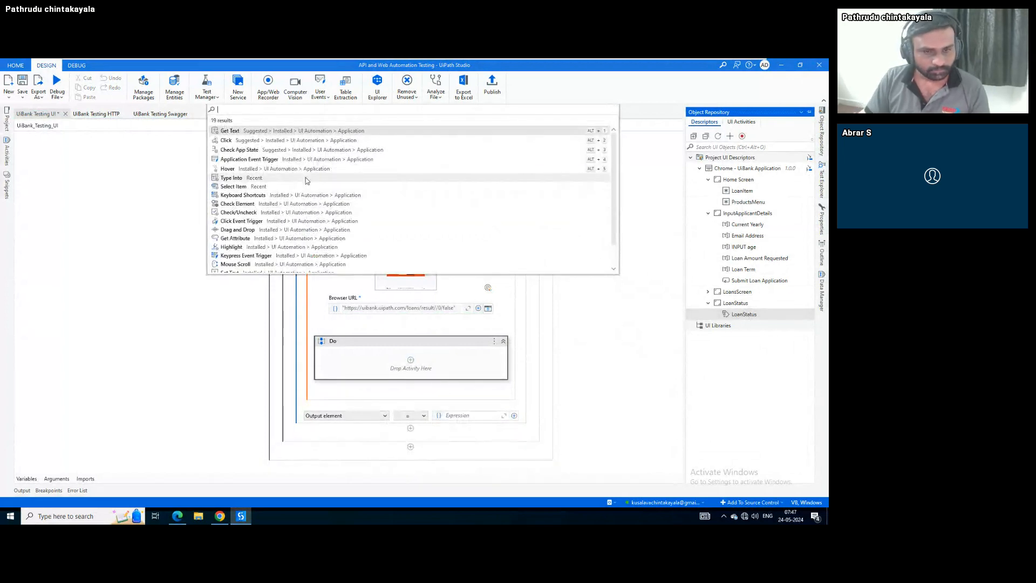
{"action": "type", "text": "t"}
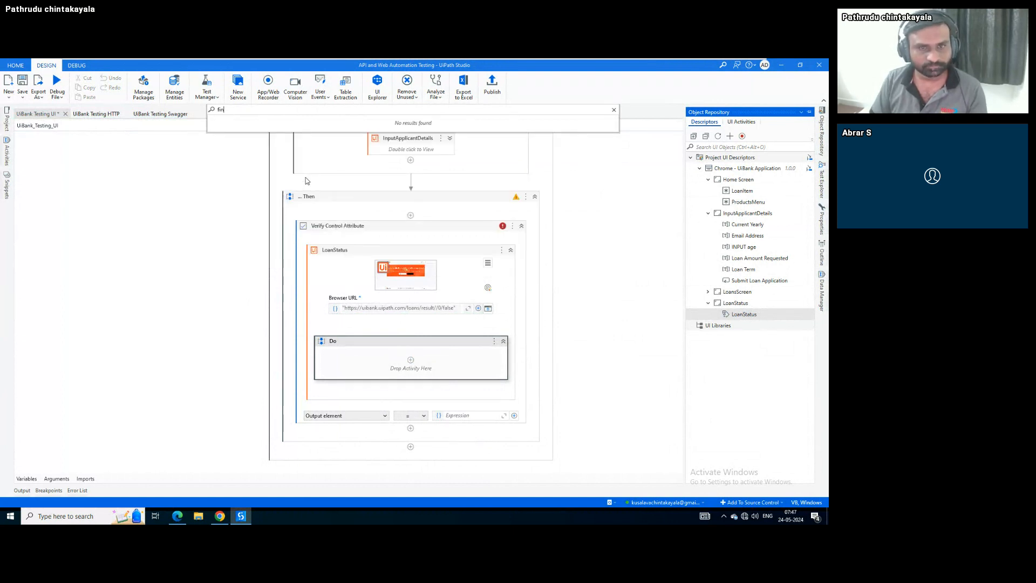
{"action": "key", "text": "Escape"}
Move LoanStatus out of Verify Control Attribute and delete the Verify Control Attribute check
{"action": "left_click", "coordinate": [474, 250]}
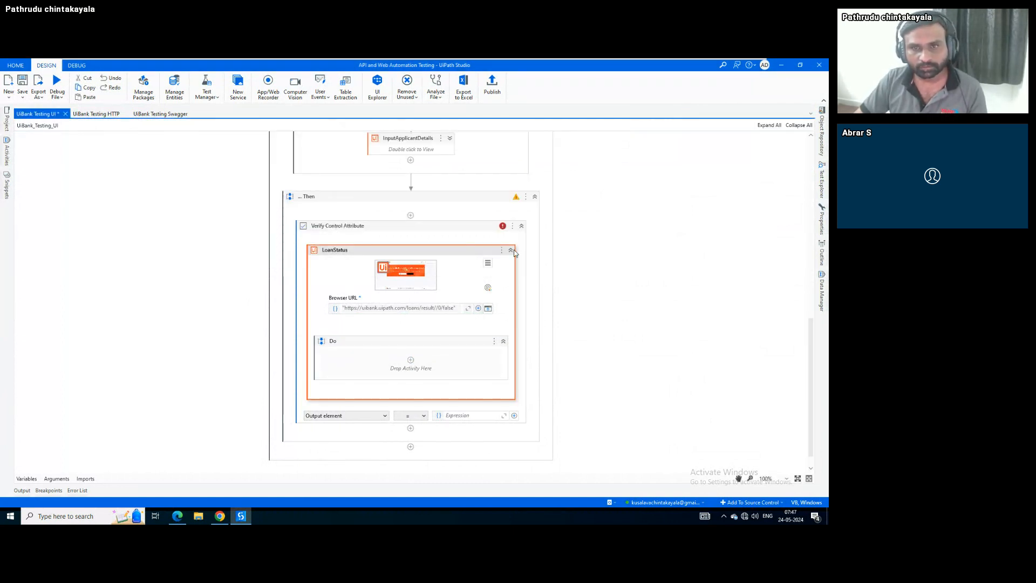
{"action": "left_click", "coordinate": [511, 250]}
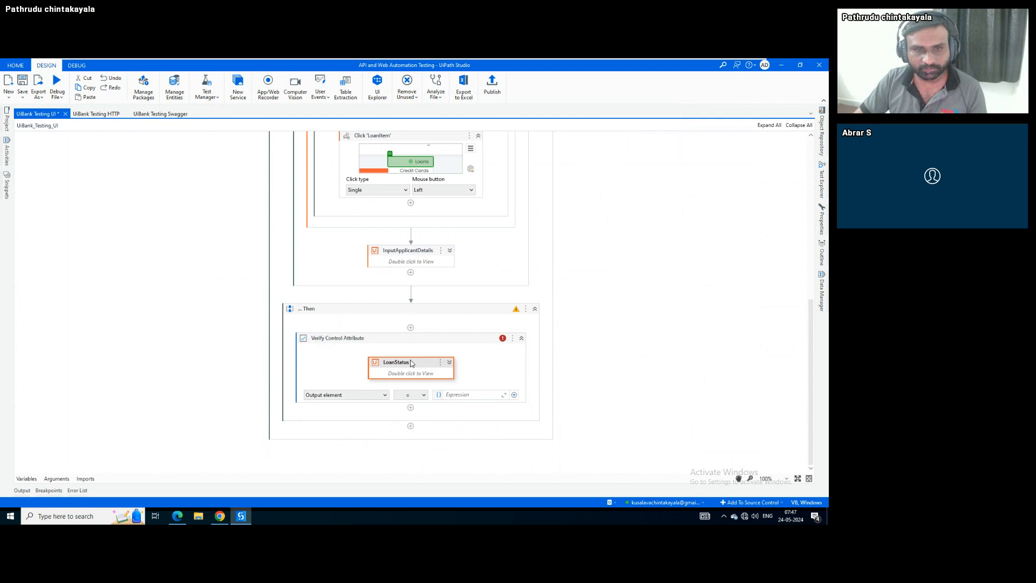
{"action": "left_click_drag", "start_coordinate": [411, 363], "coordinate": [423, 322]}
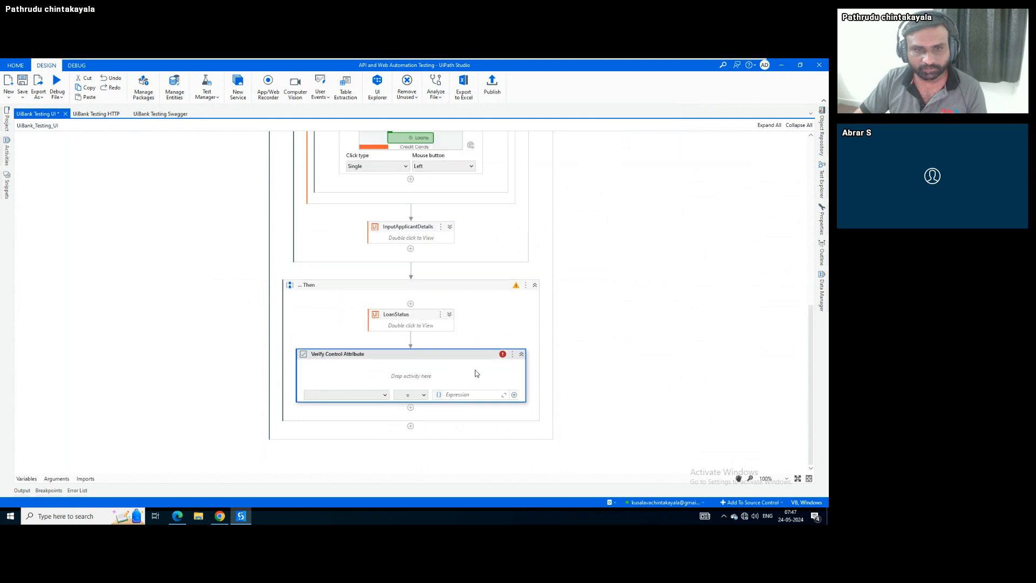
{"action": "key", "text": "Delete"}
Add a Get Text 'LoanStatus' step saving its text to a new LoanStatus variable
{"action": "left_click", "coordinate": [449, 408]}
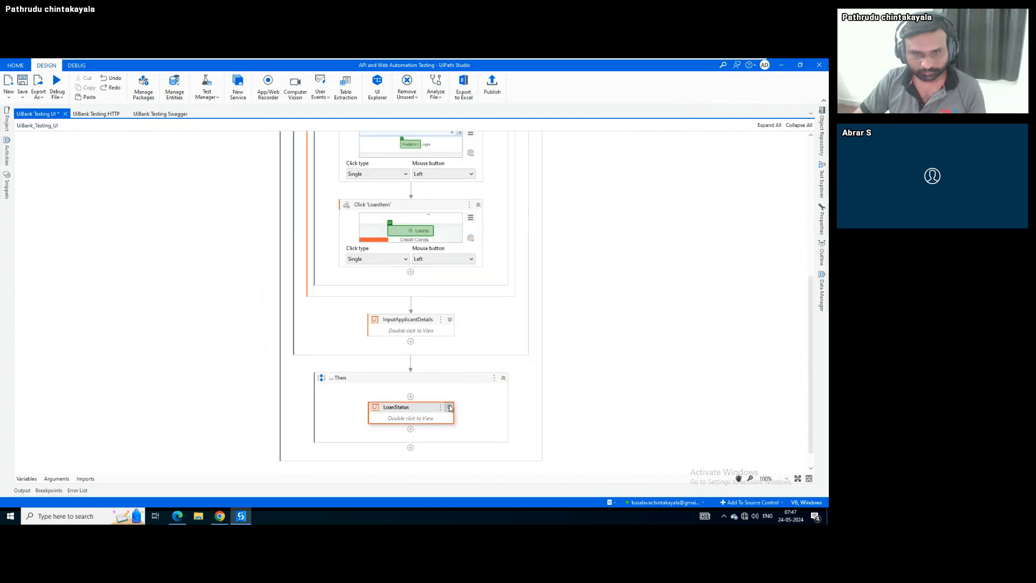
{"action": "scroll", "coordinate": [228, 339], "scroll_direction": "down", "scroll_amount": 3}
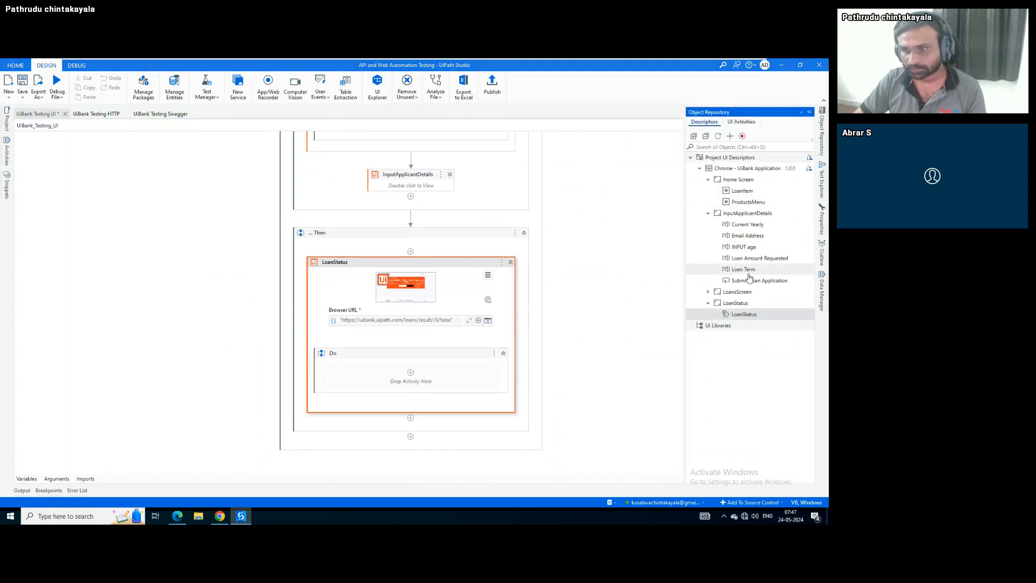
{"action": "left_click_drag", "start_coordinate": [745, 314], "coordinate": [400, 380]}
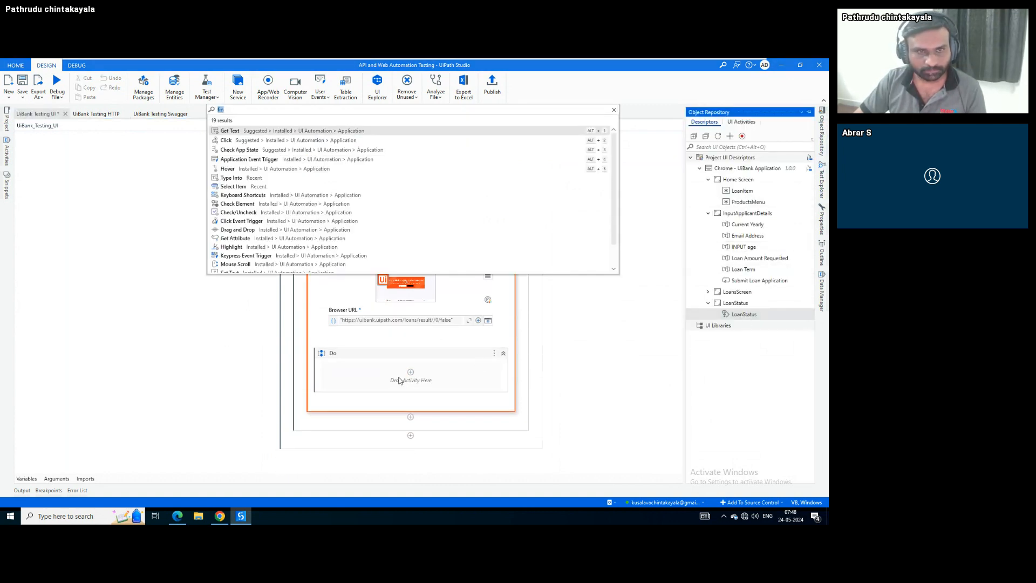
{"action": "key", "text": "Escape"}
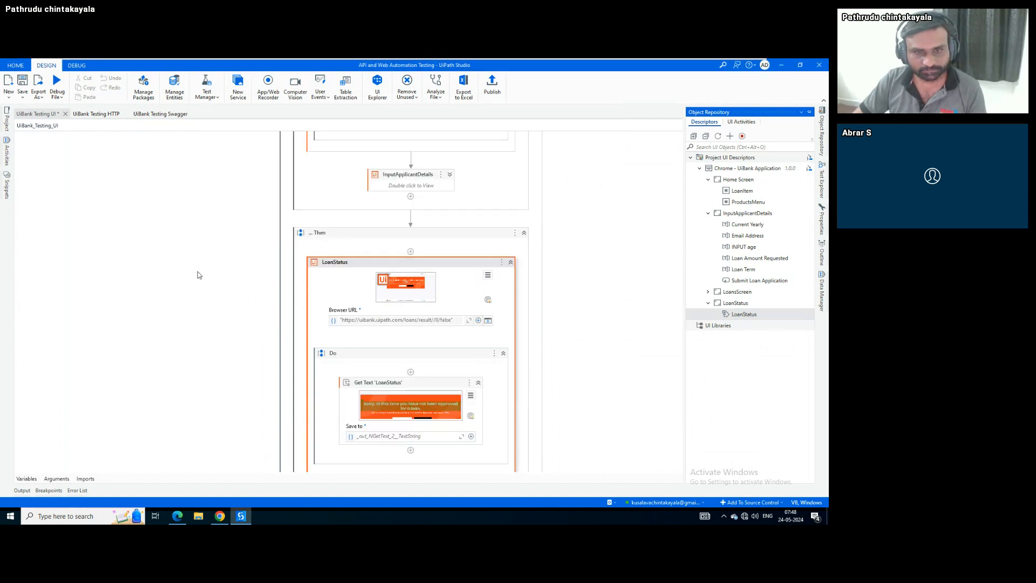
{"action": "scroll", "coordinate": [198, 271], "scroll_direction": "down", "scroll_amount": 1}
{"action": "left_click", "coordinate": [381, 355]}
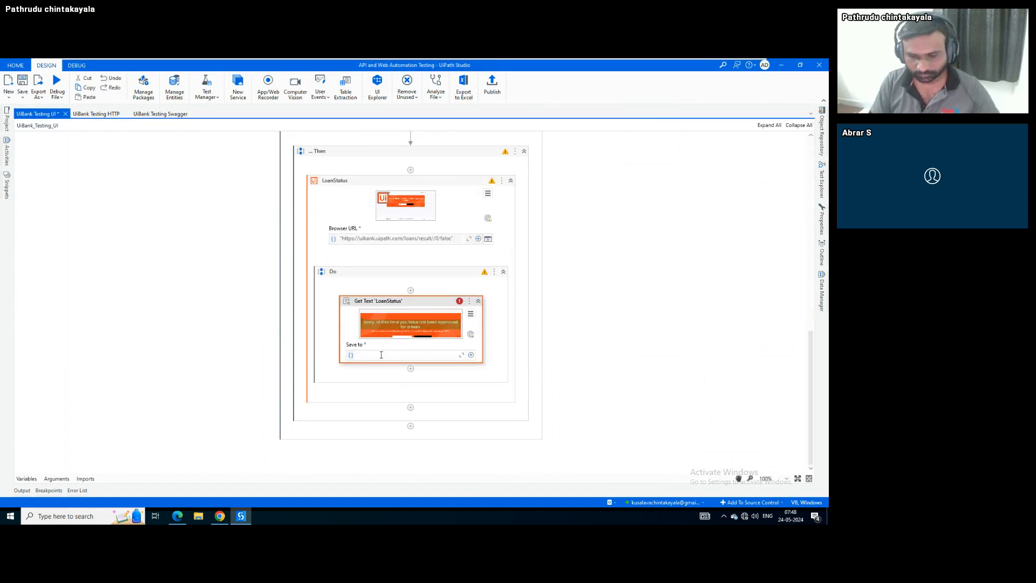
{"action": "key", "text": "ctrl+k"}
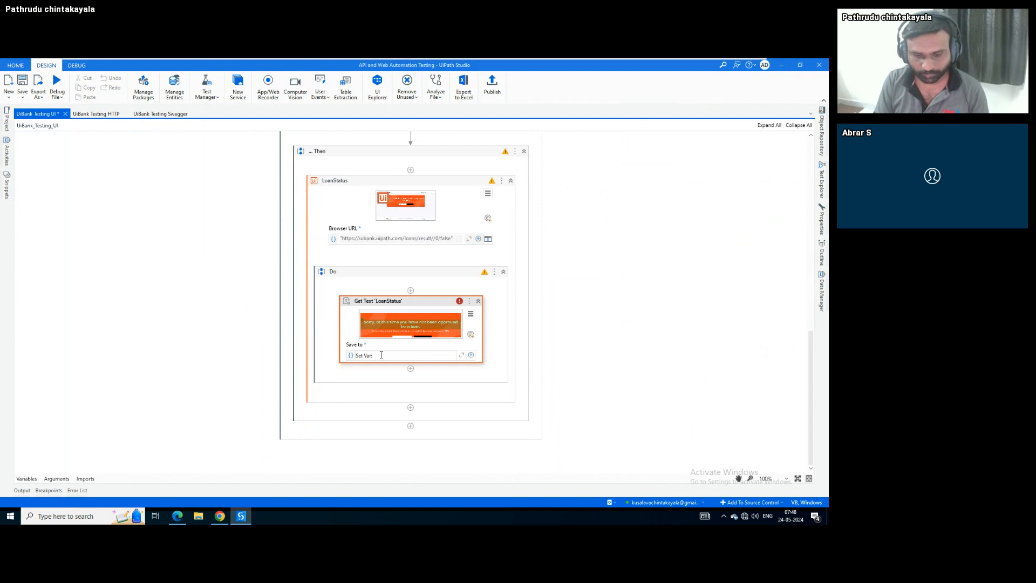
{"action": "type", "text": "Loa"}
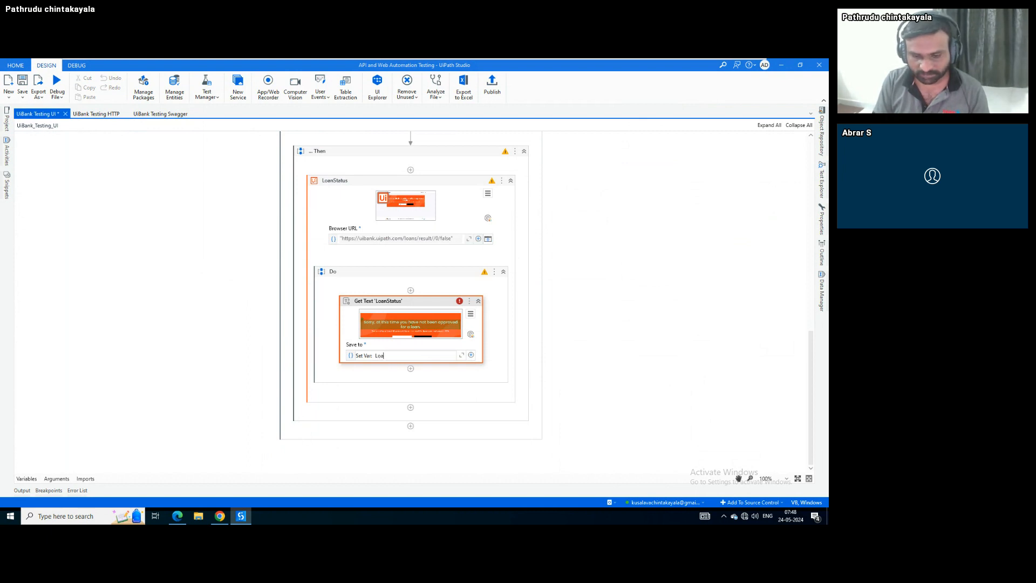
{"action": "type", "text": "nStatus"}
{"action": "key", "text": "Return"}
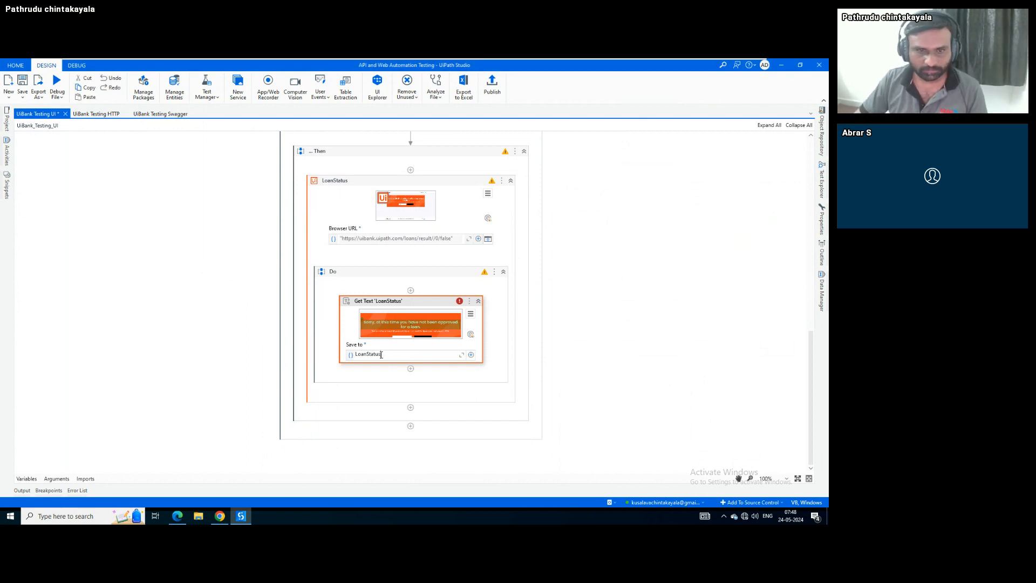
Add Verify Expression with Operator: LoanStatus Contains "sorry", then save the workflow
{"action": "left_click", "coordinate": [411, 369]}
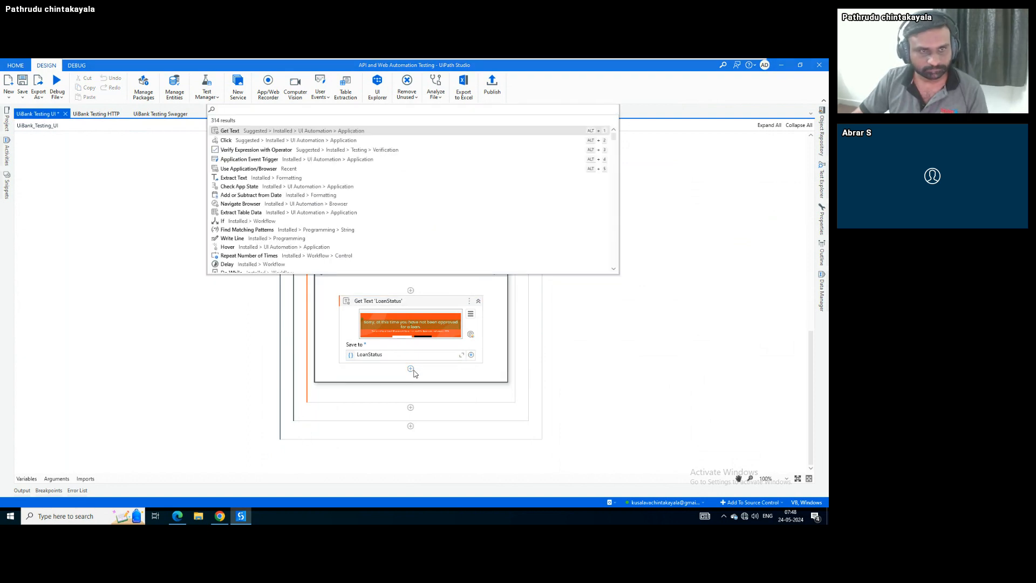
{"action": "type", "text": "ve"}
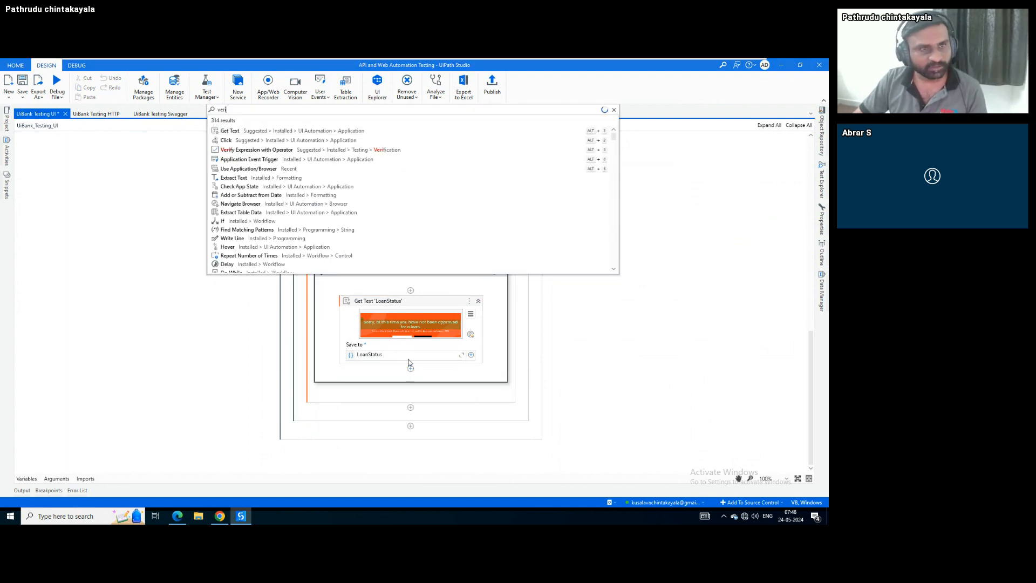
{"action": "type", "text": "ri"}
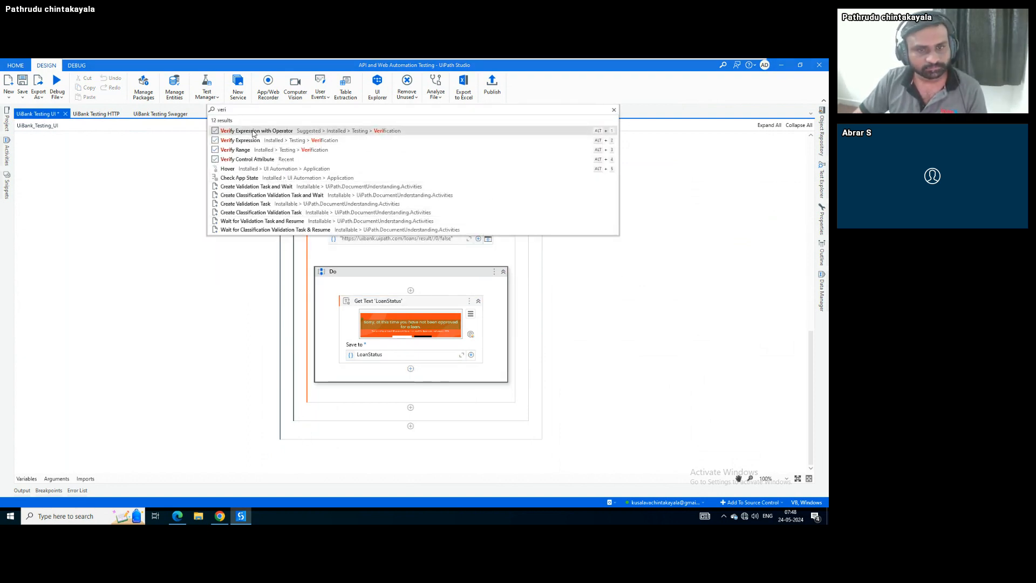
{"action": "left_click", "coordinate": [255, 132]}
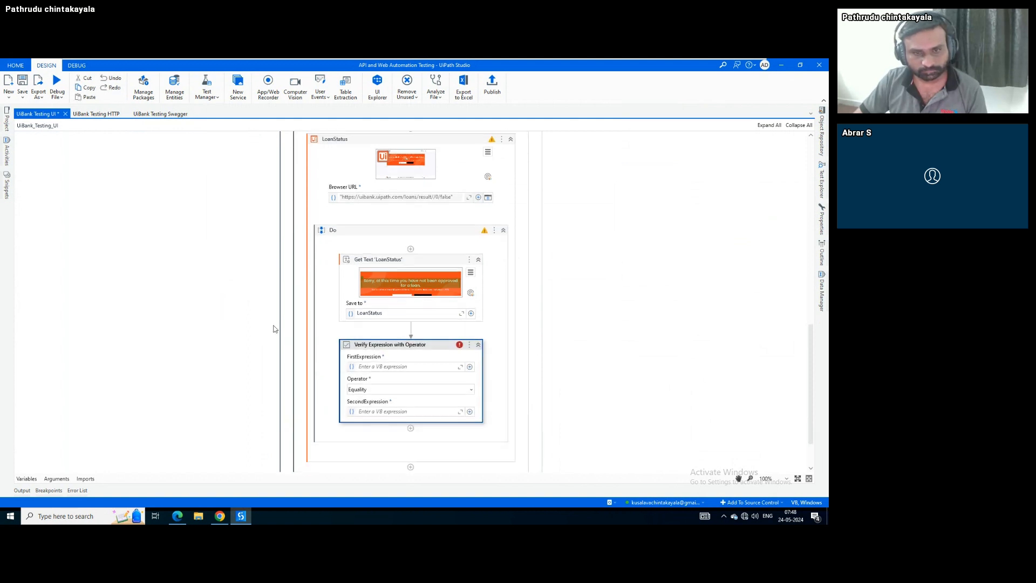
{"action": "left_click", "coordinate": [382, 366]}
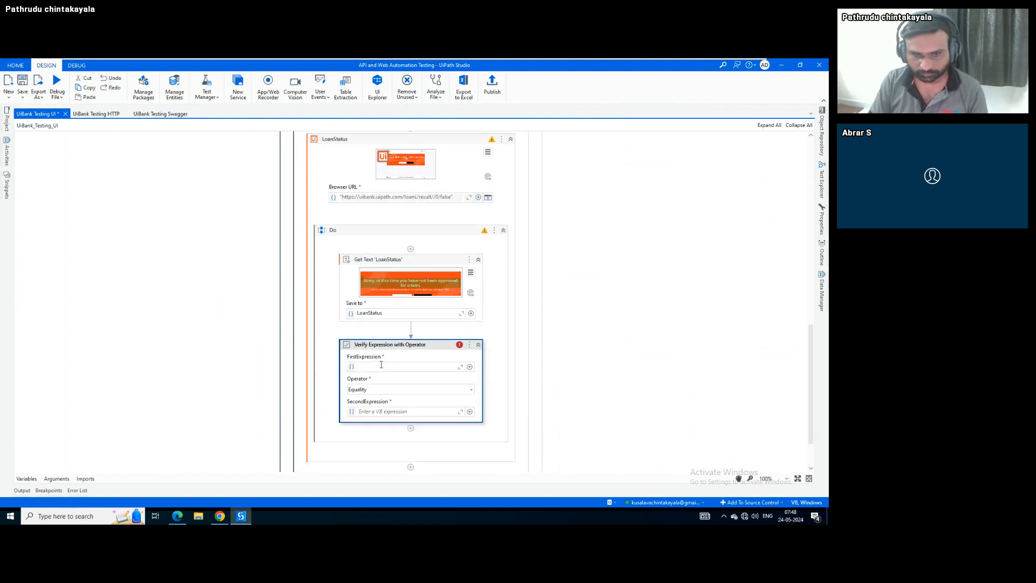
{"action": "type", "text": "LoanStatus"}
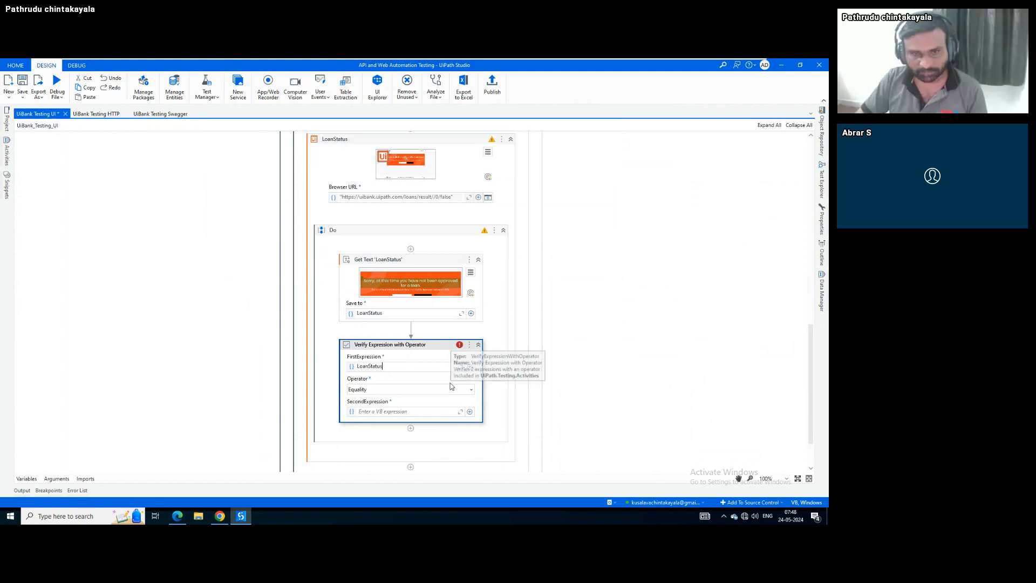
{"action": "left_click", "coordinate": [454, 389]}
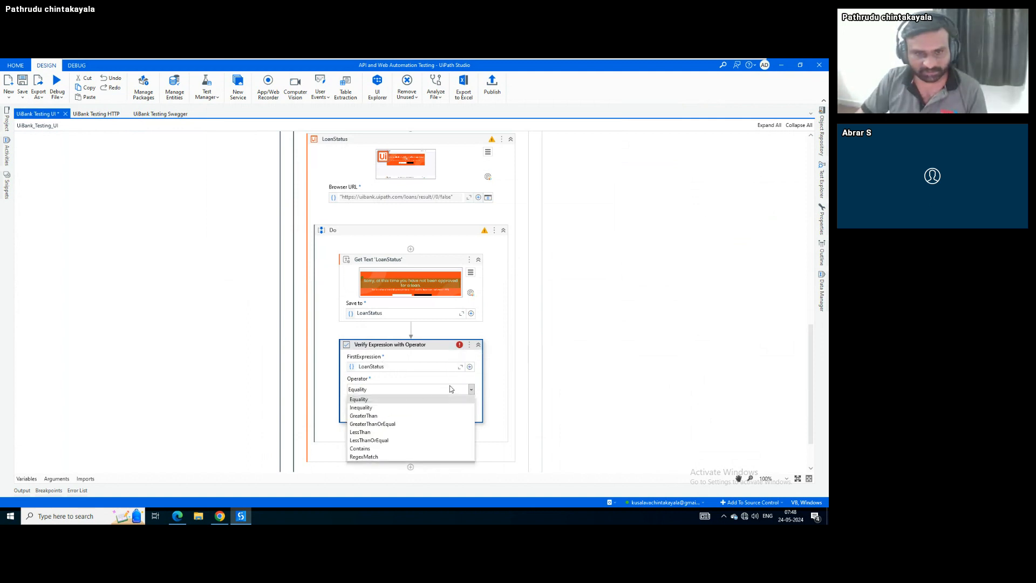
{"action": "left_click", "coordinate": [360, 448]}
{"action": "left_click", "coordinate": [380, 411]}
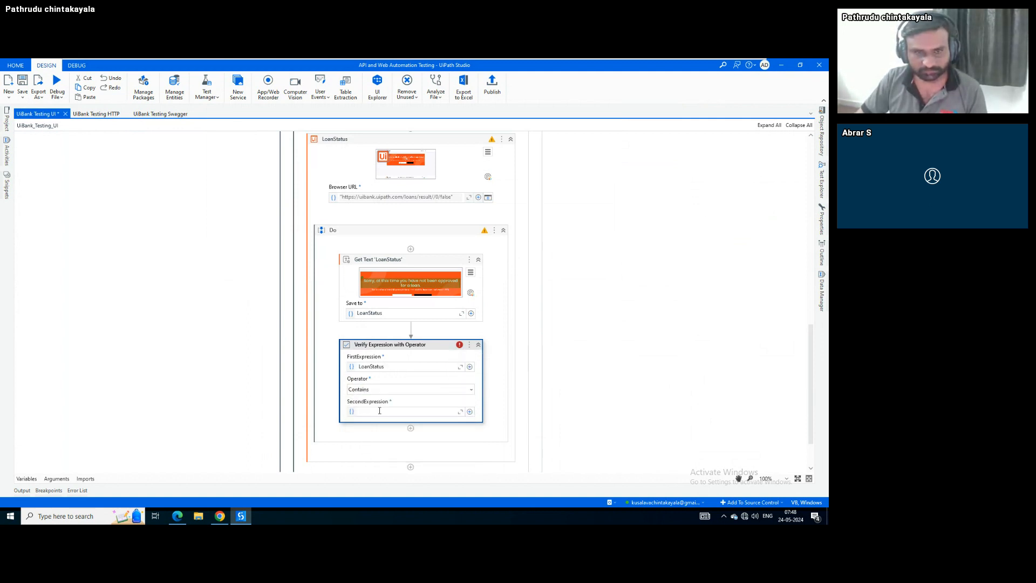
{"action": "type", "text": "\""}
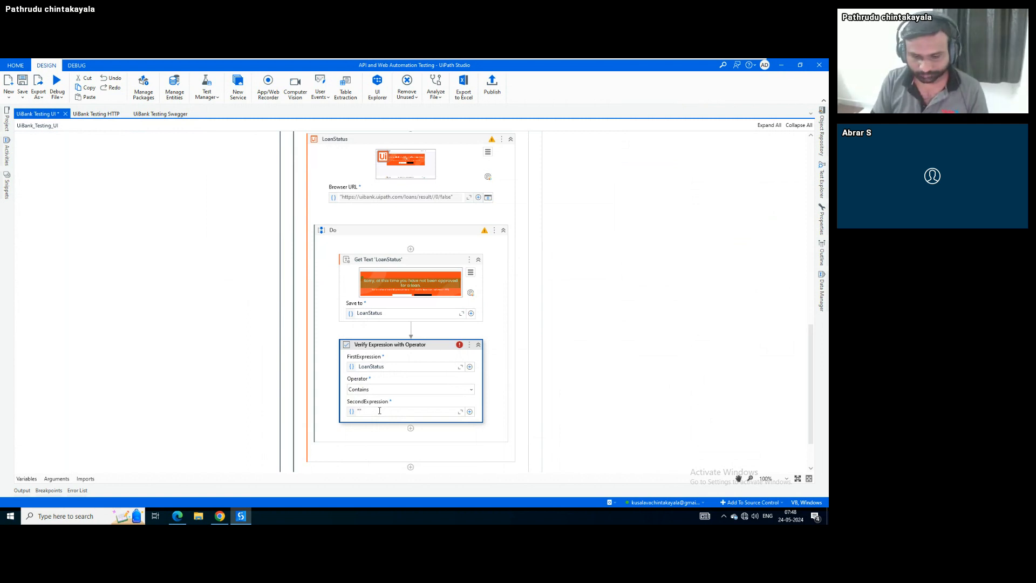
{"action": "type", "text": "sorry"}
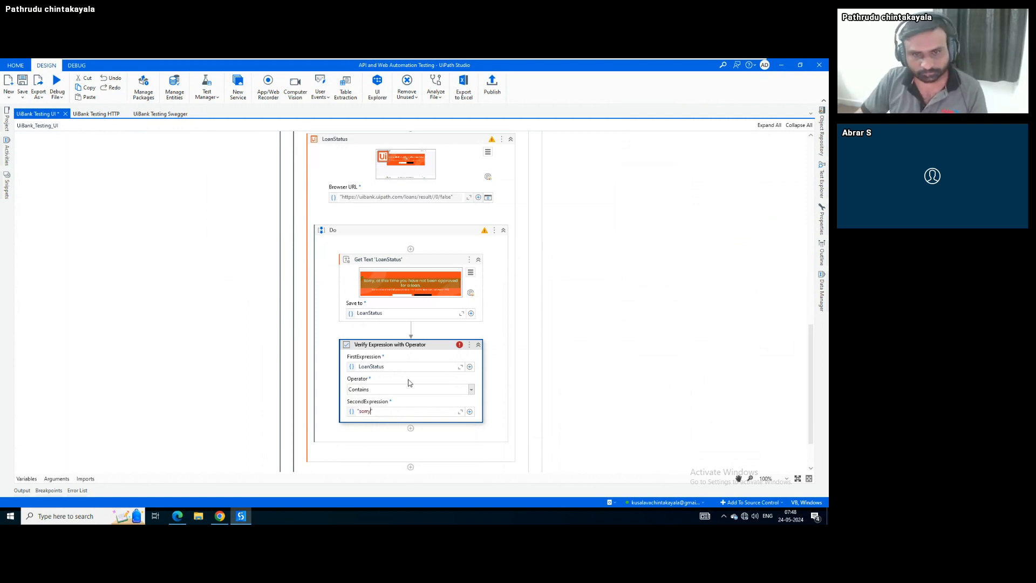
{"action": "left_click", "coordinate": [420, 360]}
{"action": "key", "text": "ctrl+s"}
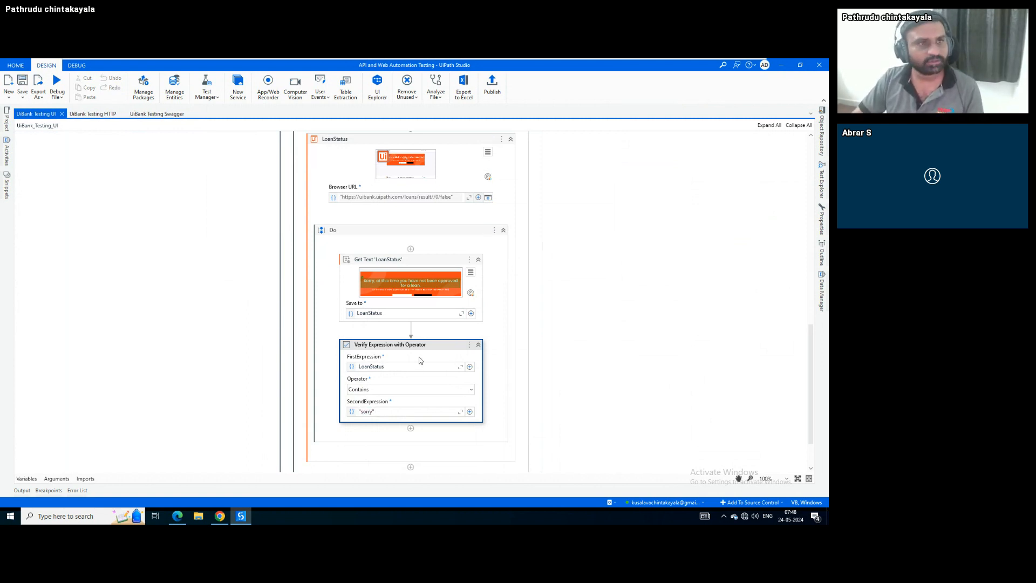
Collapse Home Screen and run the UiBank_Testing_UI file with Run File
{"action": "scroll", "coordinate": [266, 332], "scroll_direction": "up", "scroll_amount": 3}
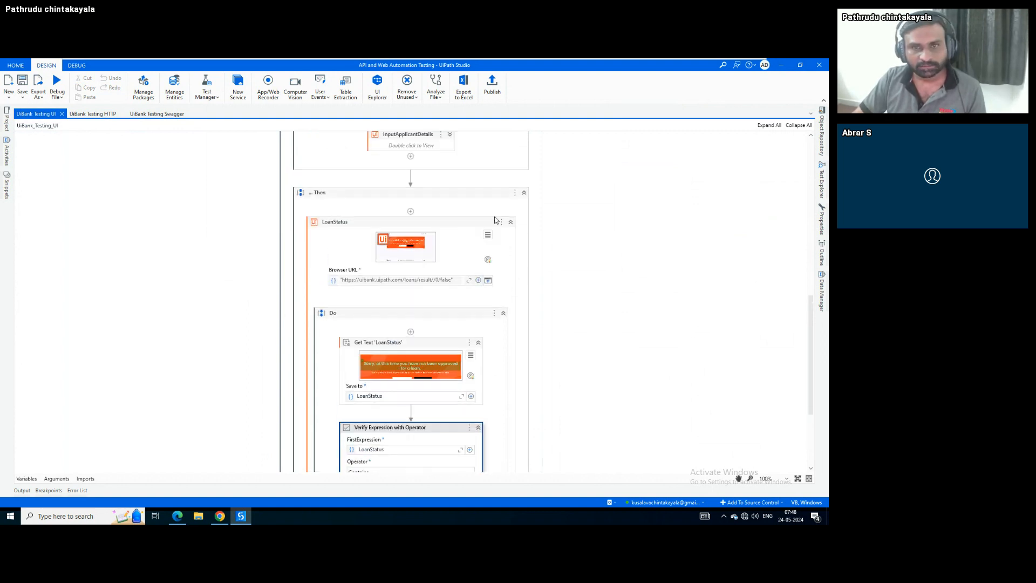
{"action": "scroll", "coordinate": [509, 224], "scroll_direction": "up", "scroll_amount": 12}
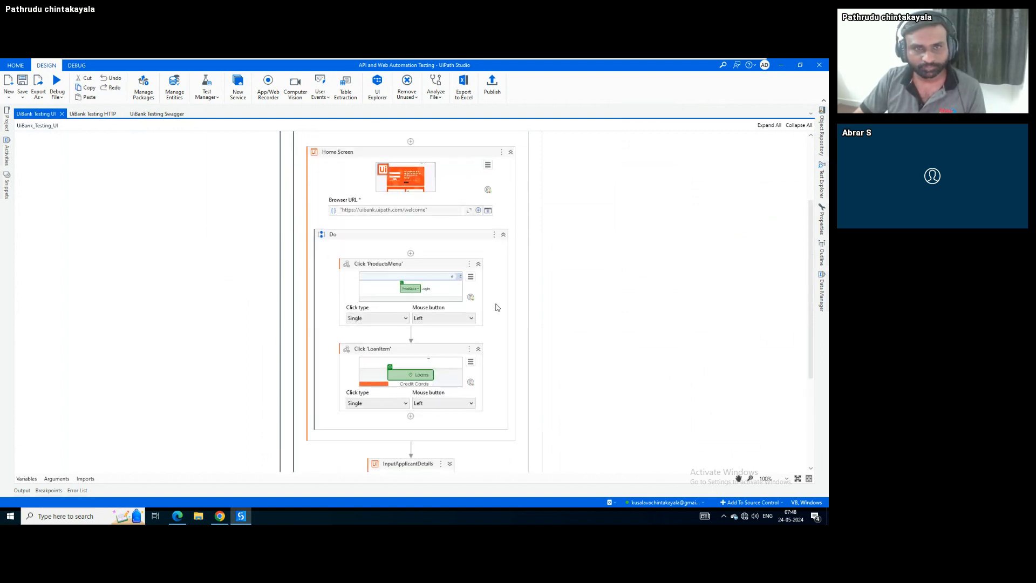
{"action": "scroll", "coordinate": [497, 307], "scroll_direction": "up", "scroll_amount": 3}
{"action": "left_click", "coordinate": [511, 236]}
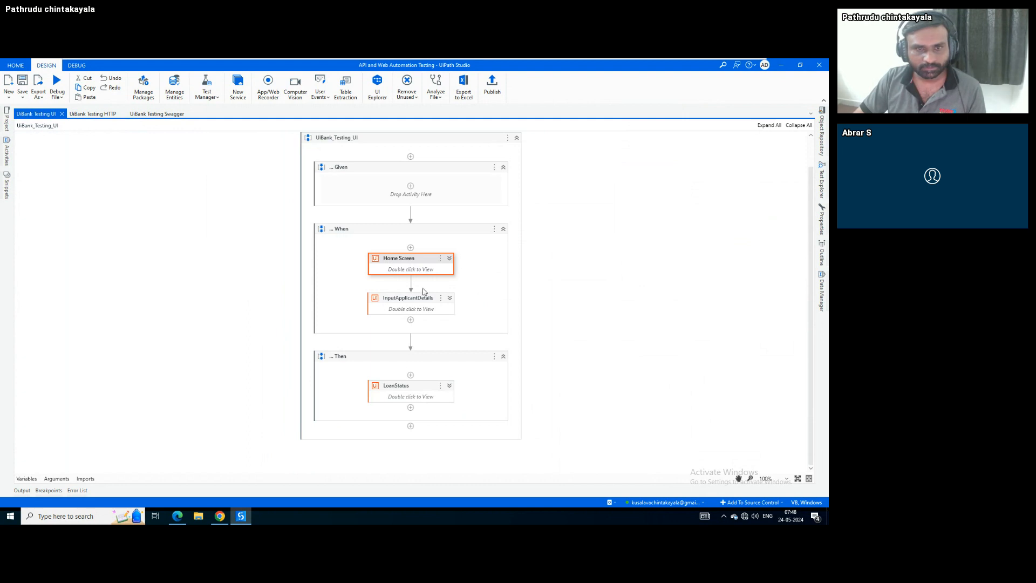
{"action": "left_click", "coordinate": [348, 268]}
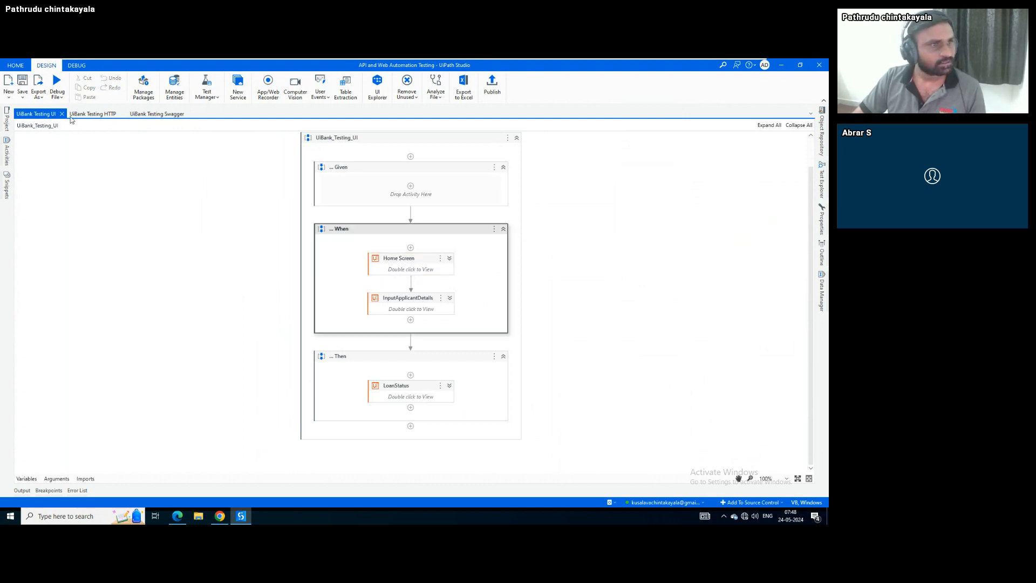
{"action": "left_click", "coordinate": [57, 96]}
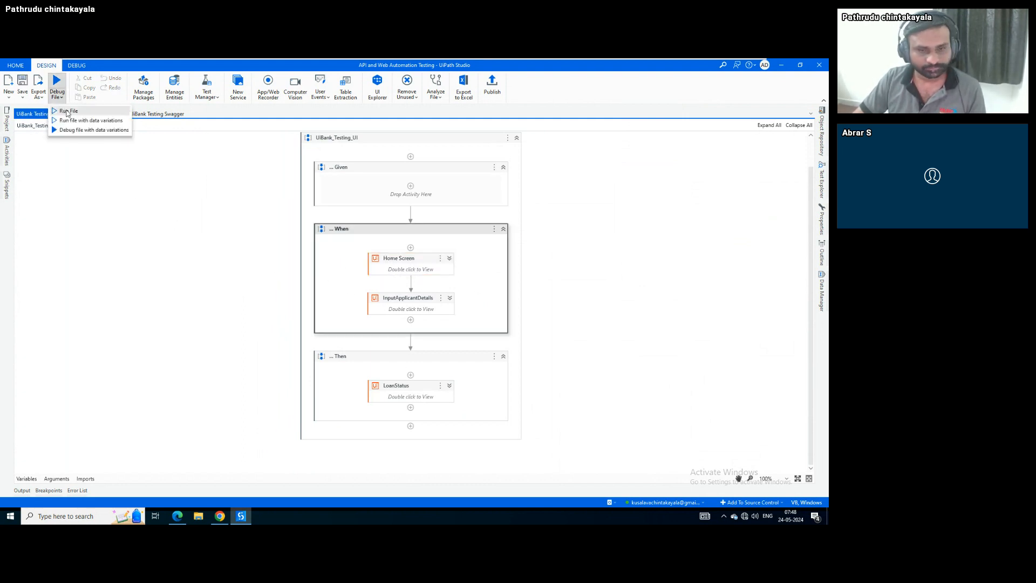
{"action": "left_click", "coordinate": [68, 111]}
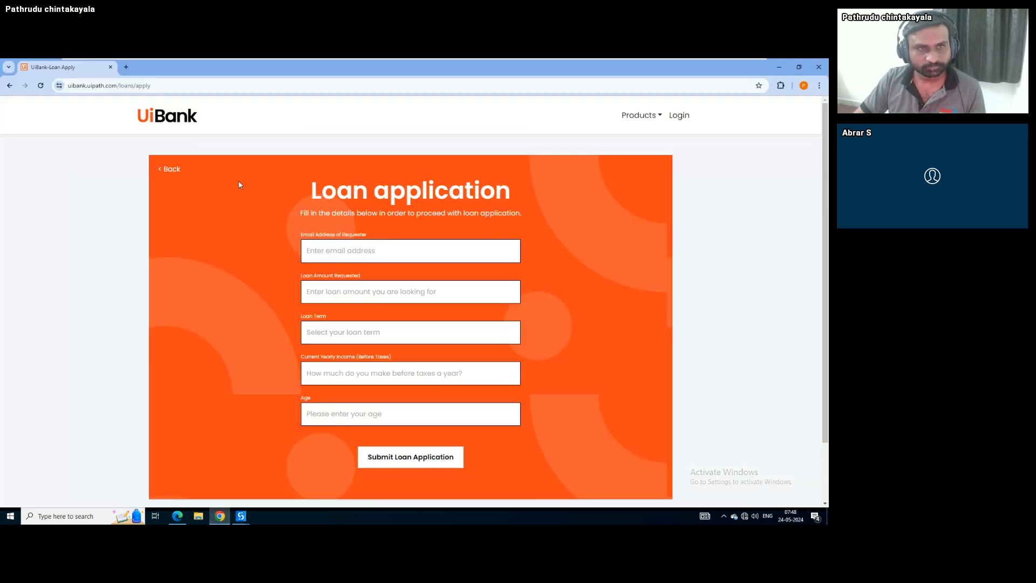
Return to the UiBank welcome page after the run, then check Studio's Output log
{"action": "left_click", "coordinate": [160, 117]}
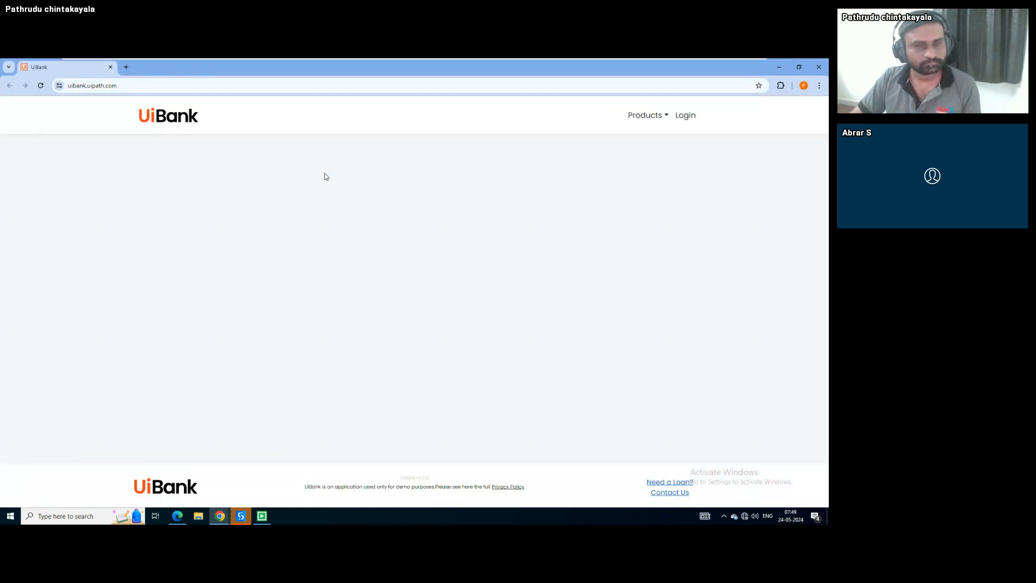
{"action": "left_click", "coordinate": [241, 517]}
{"action": "left_click", "coordinate": [23, 491]}
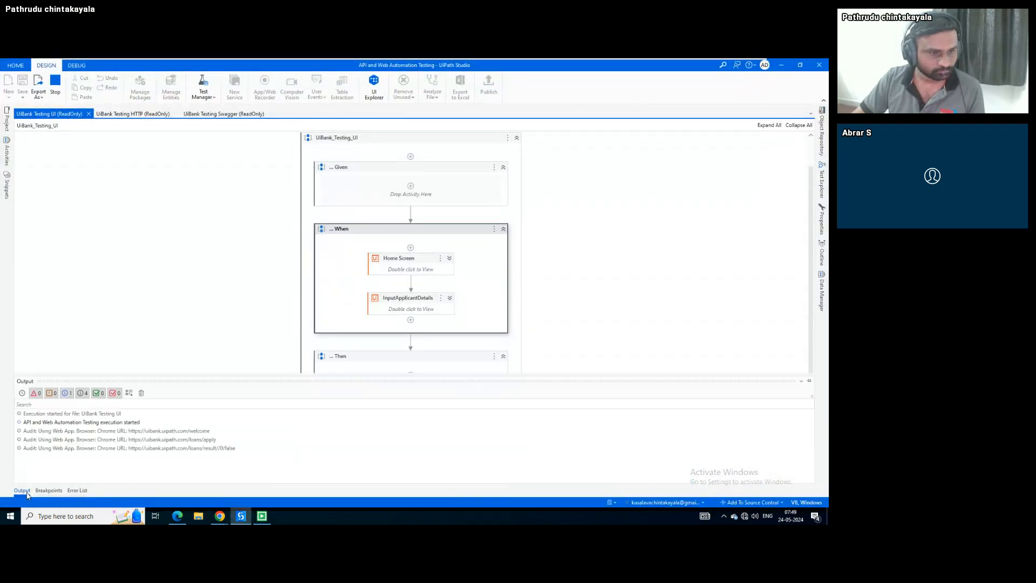
{"action": "left_click", "coordinate": [24, 492]}
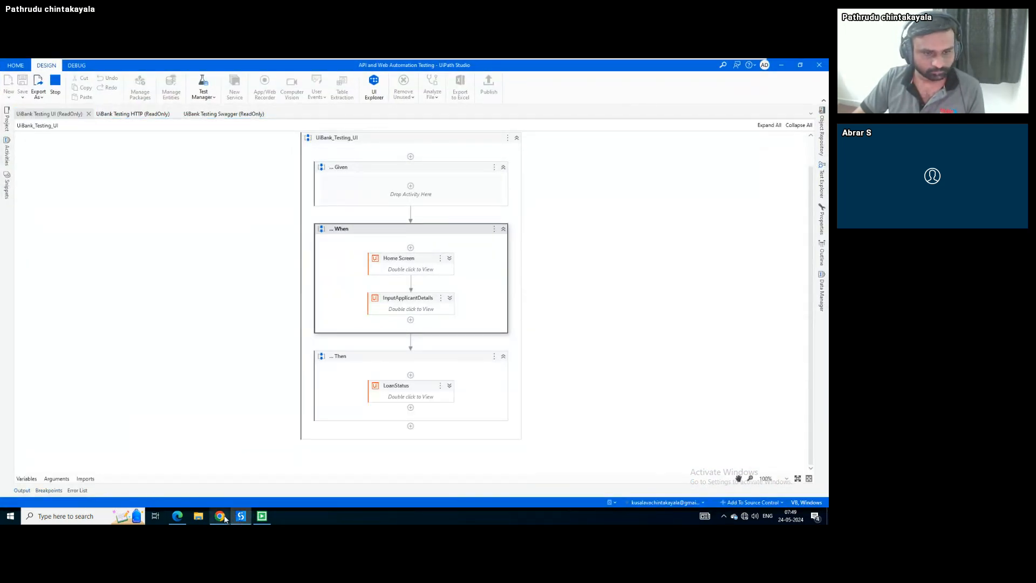
Close the extra 'UiBank-Loan Home' Chrome window from its taskbar preview
{"action": "mouse_move", "coordinate": [221, 517]}
{"action": "mouse_move", "coordinate": [202, 489]}
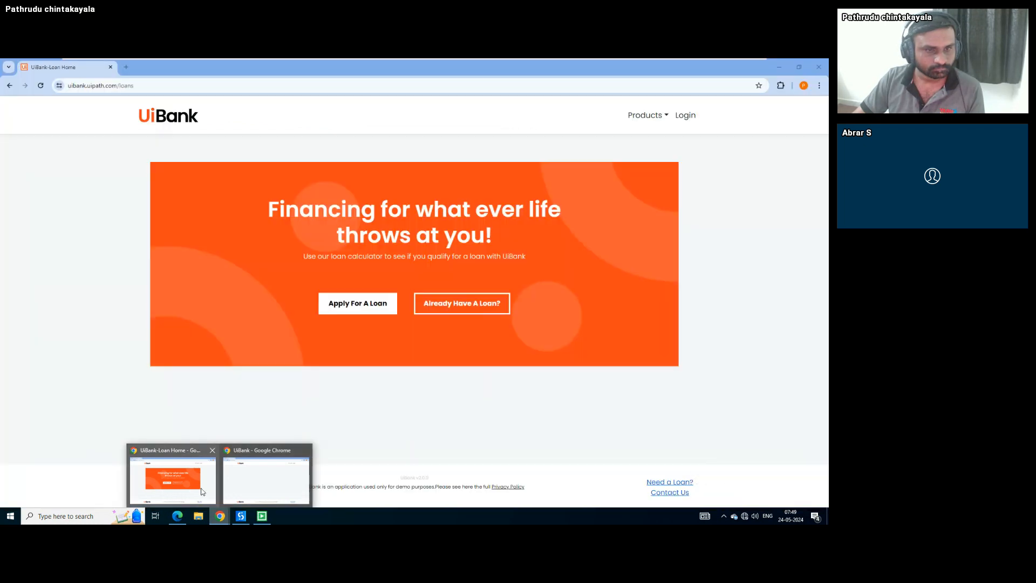
{"action": "left_click", "coordinate": [212, 452]}
{"action": "left_click", "coordinate": [215, 472]}
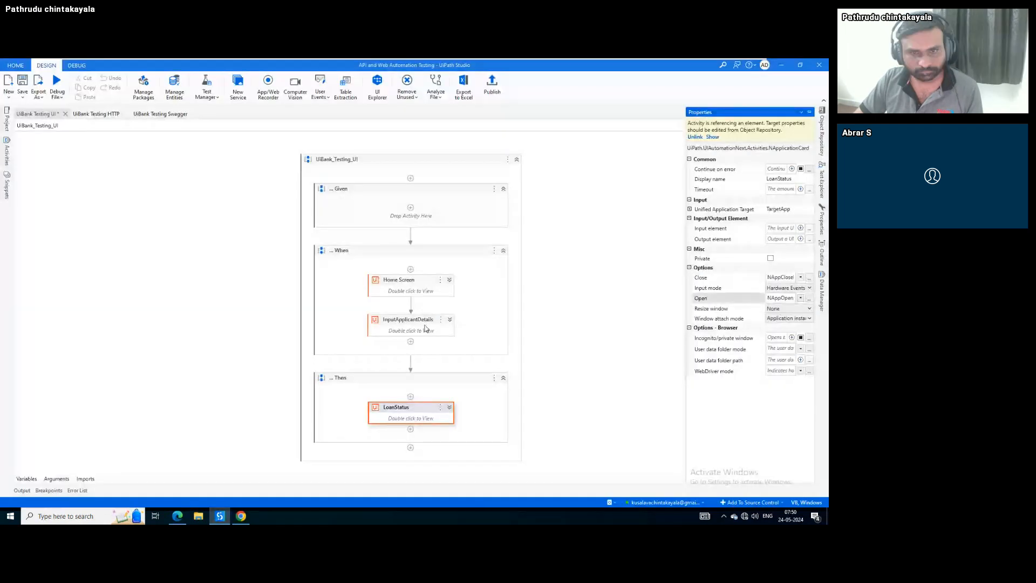
Close the remaining Chrome window showing the UiBank loan page
{"action": "left_click", "coordinate": [426, 322]}
{"action": "left_click", "coordinate": [241, 516]}
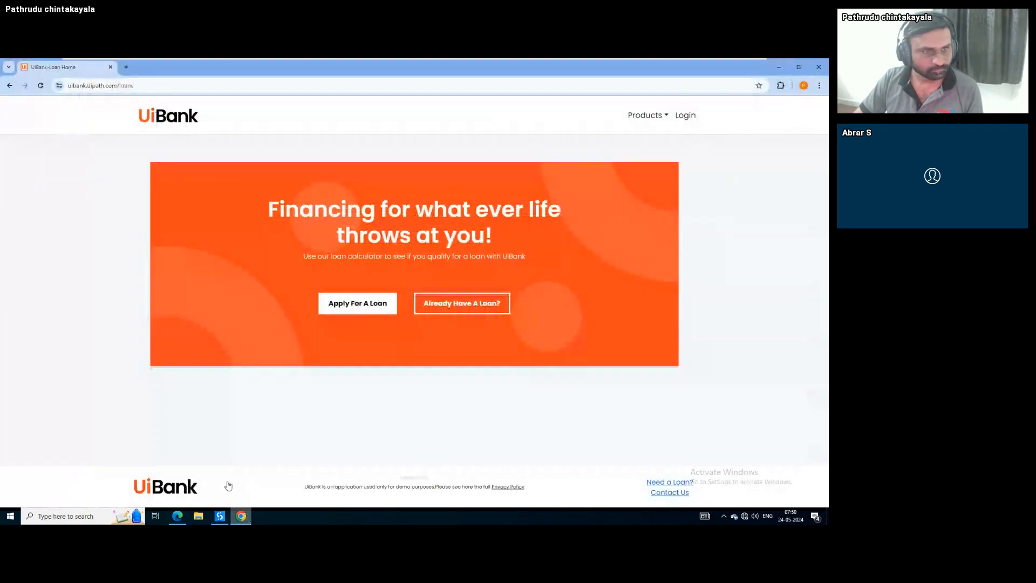
{"action": "left_click", "coordinate": [109, 67]}
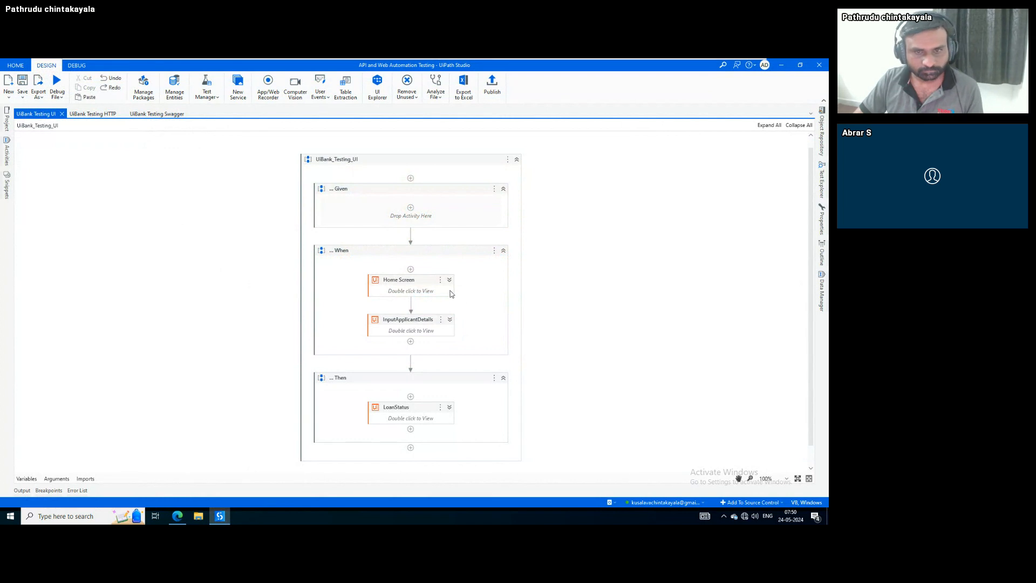
Inspect the Home Screen activity's properties and debug the UiBank Testing UI workflow
{"action": "left_click", "coordinate": [449, 294]}
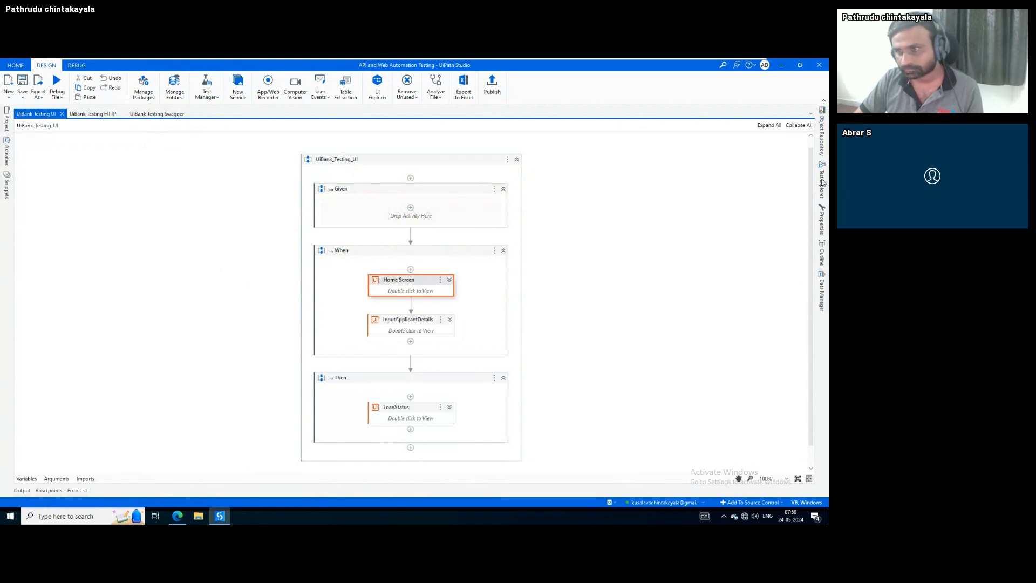
{"action": "left_click", "coordinate": [824, 217]}
{"action": "left_click", "coordinate": [824, 218]}
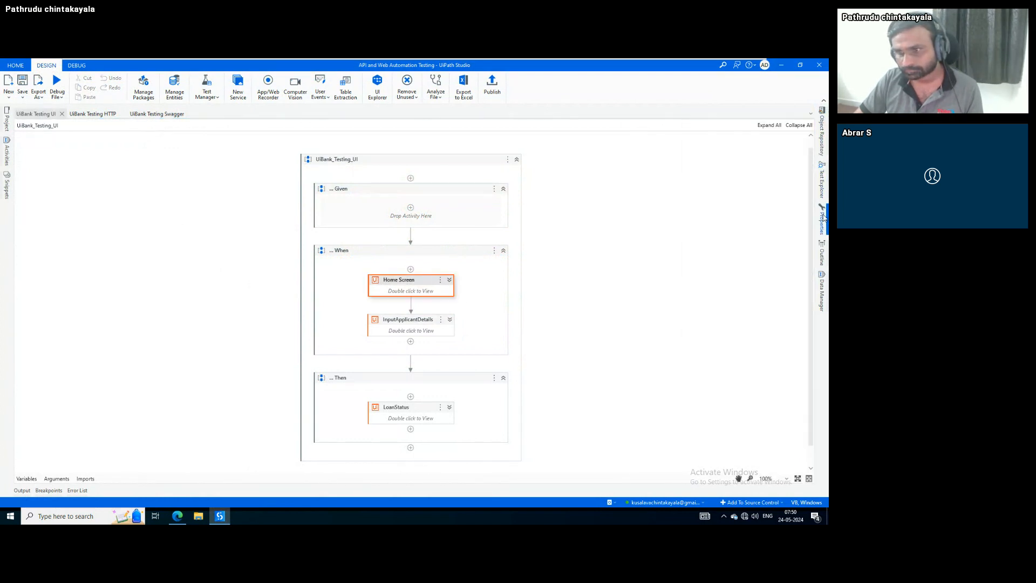
{"action": "left_click", "coordinate": [62, 98]}
{"action": "left_click", "coordinate": [81, 122]}
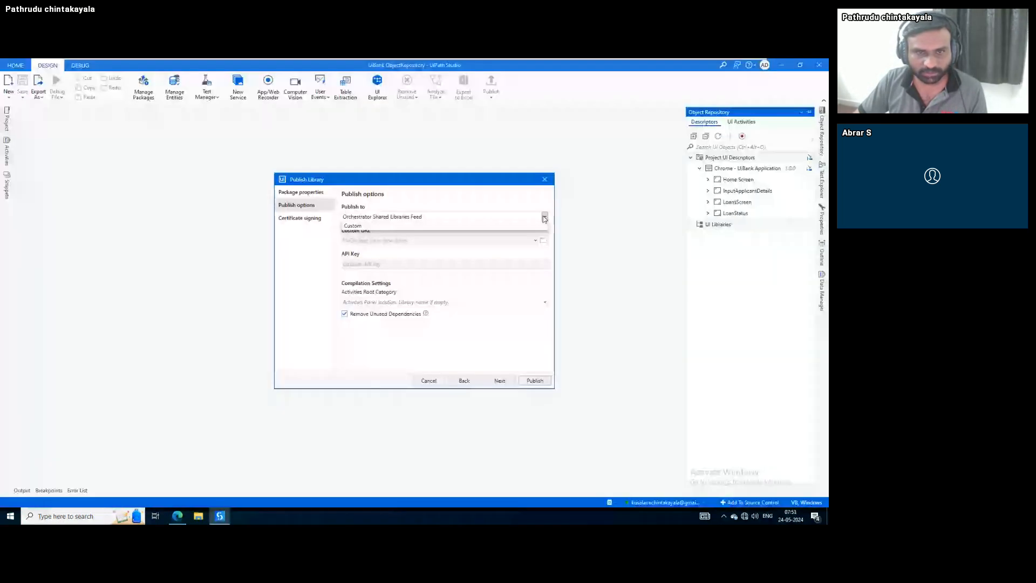
Confirm publishing the UiBank ObjectRepository library from the Publish Library dialog
{"action": "left_click", "coordinate": [545, 226]}
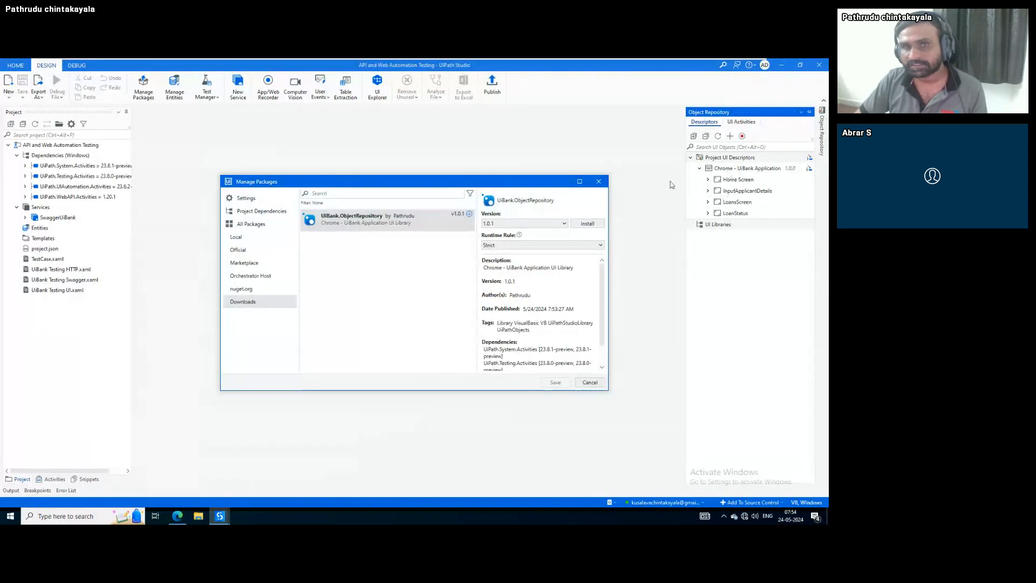
Install UiBank.ObjectRepository 1.0.1 as a saved project dependency
{"action": "left_click", "coordinate": [587, 223]}
{"action": "left_click", "coordinate": [551, 382]}
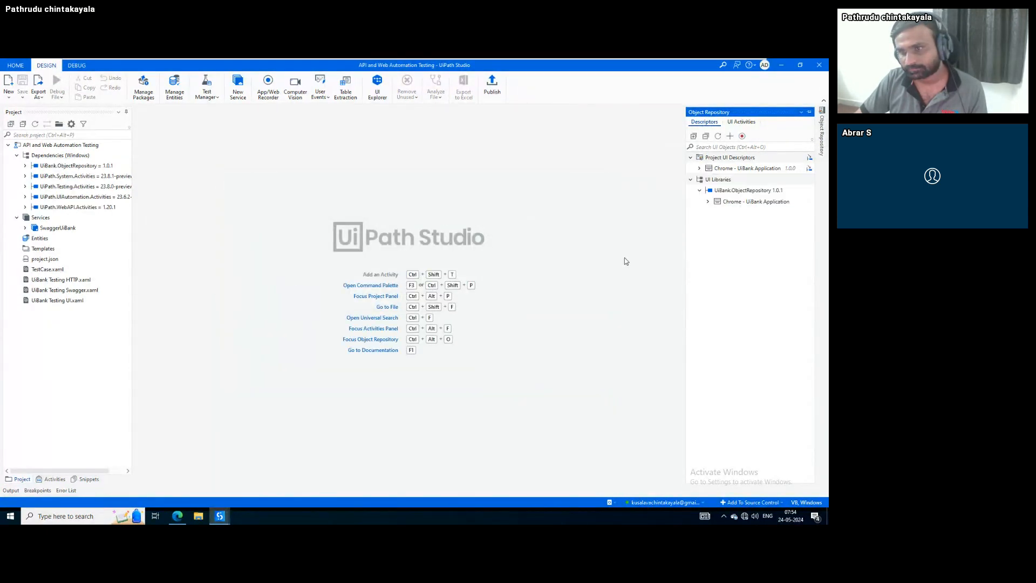
{"action": "left_click", "coordinate": [708, 202]}
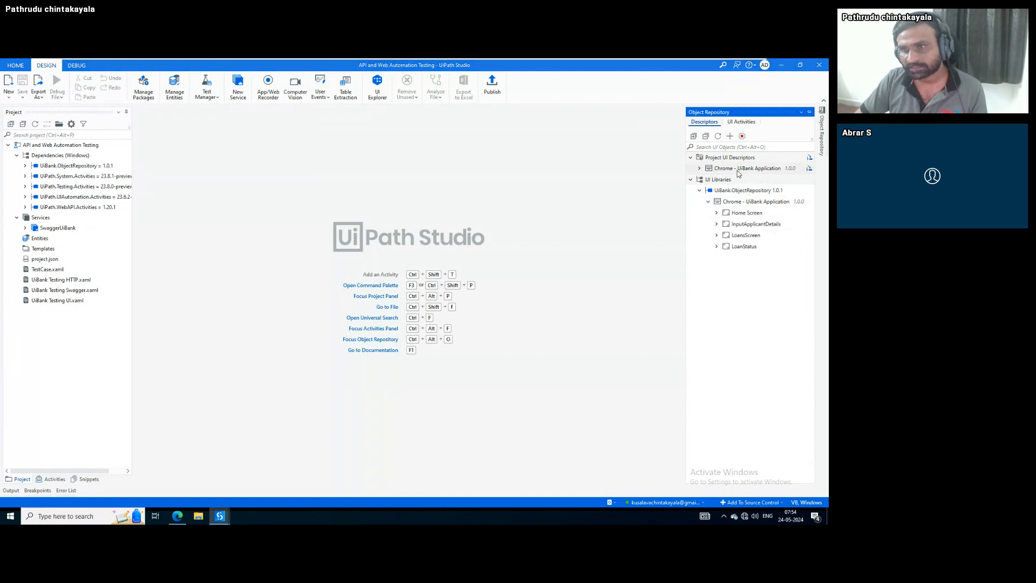
Delete the project's own Chrome - UiBank Application descriptors and their children
{"action": "right_click", "coordinate": [737, 170]}
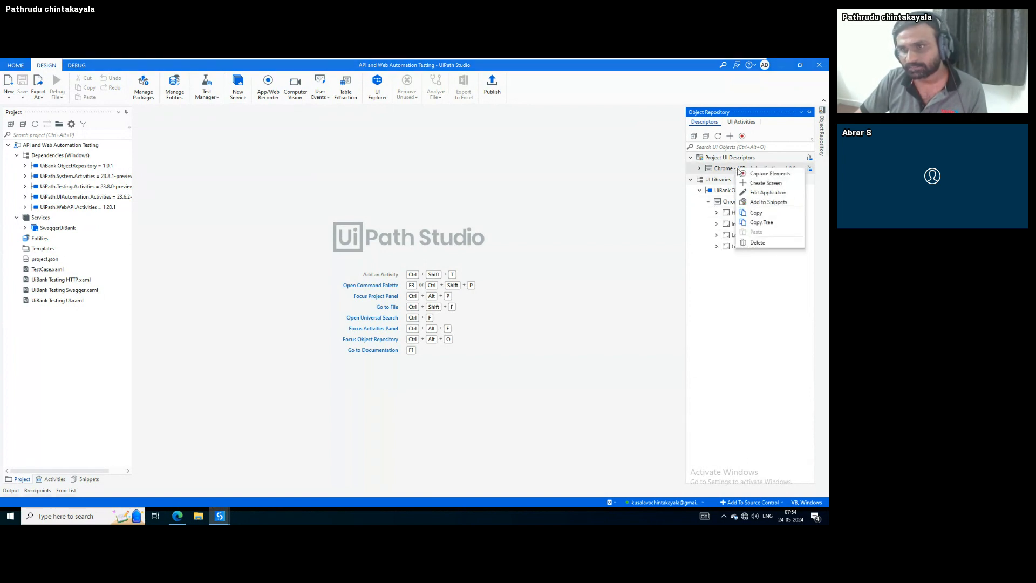
{"action": "left_click", "coordinate": [758, 243]}
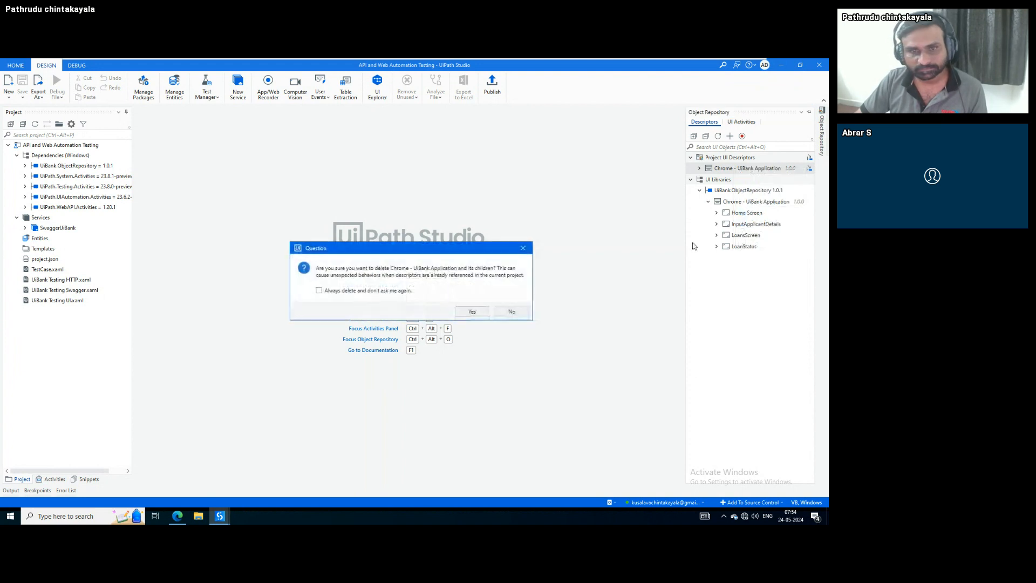
{"action": "left_click", "coordinate": [470, 311]}
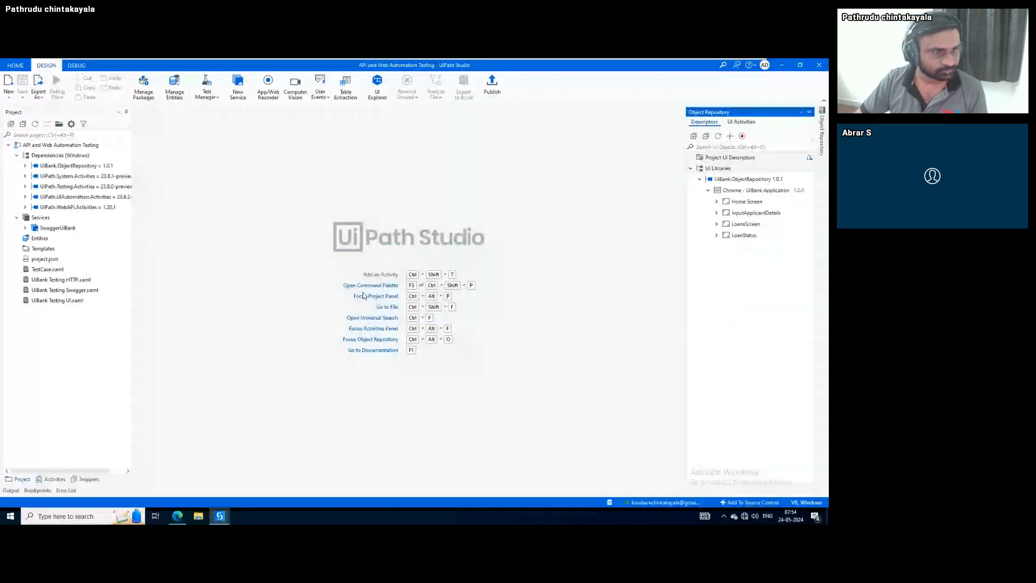
Open UiBank Testing UI.xaml and show the Object Repository UI descriptors
{"action": "left_click", "coordinate": [83, 300]}
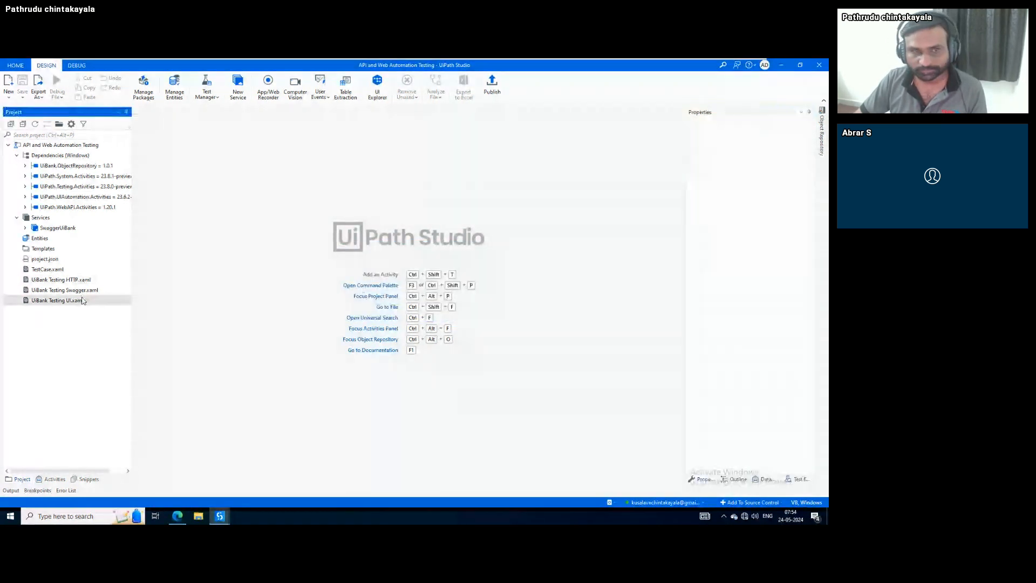
{"action": "double_click", "coordinate": [83, 301]}
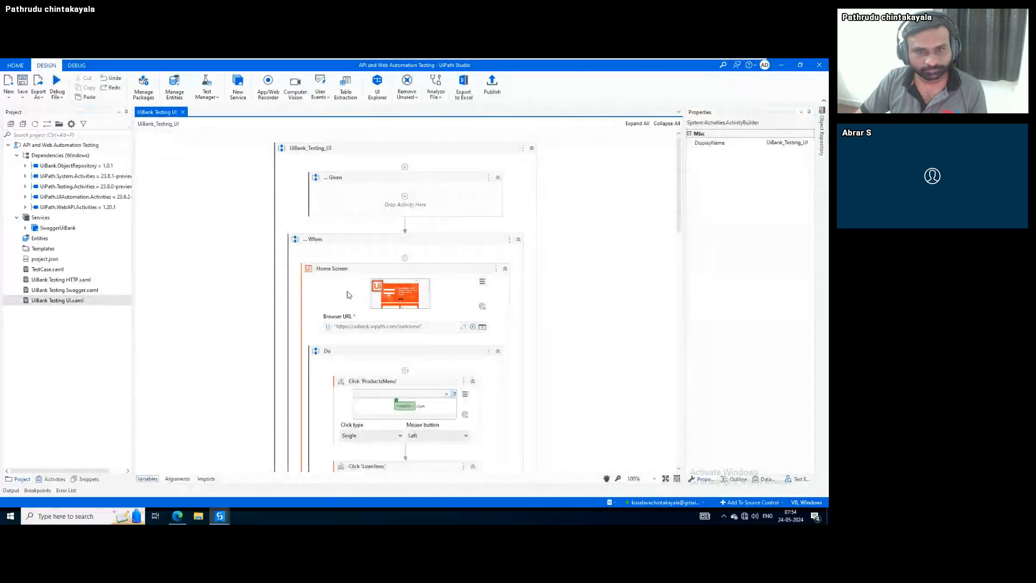
{"action": "left_click", "coordinate": [823, 133]}
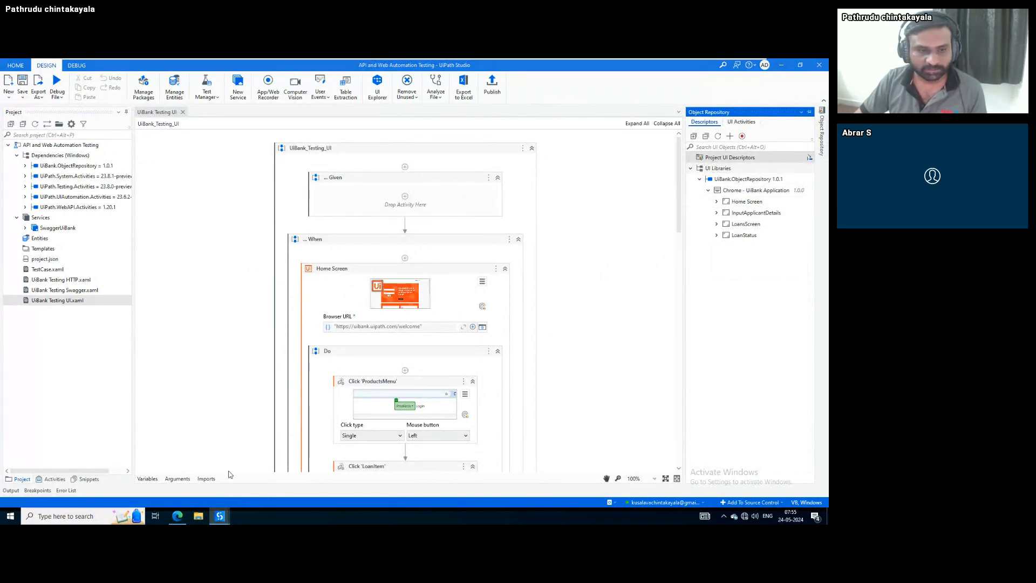
In the UiBank ObjectRepository window, show the Chrome - UiBank Application 1.0.0 descriptors
{"action": "left_click", "coordinate": [198, 469]}
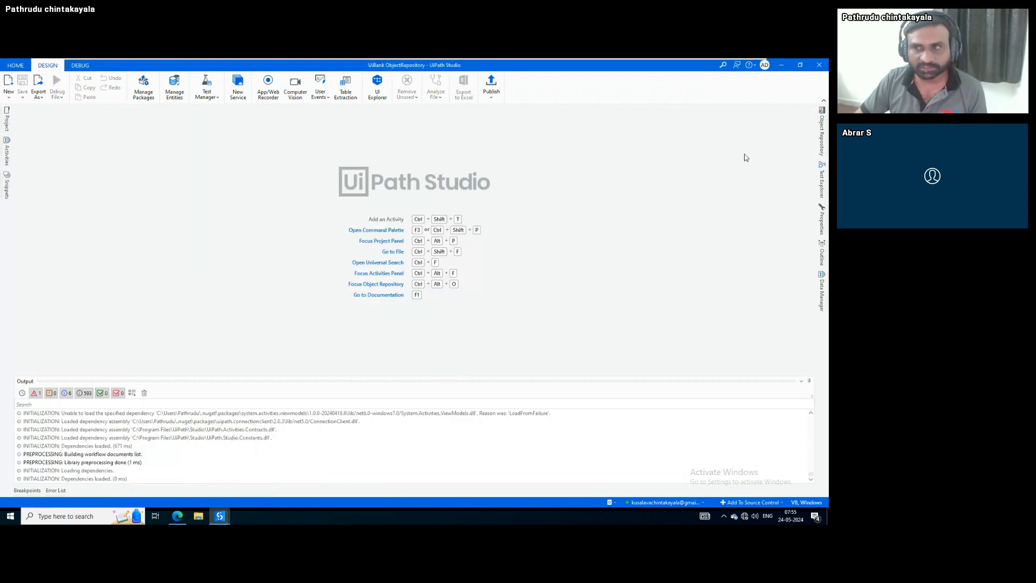
{"action": "left_click", "coordinate": [821, 133]}
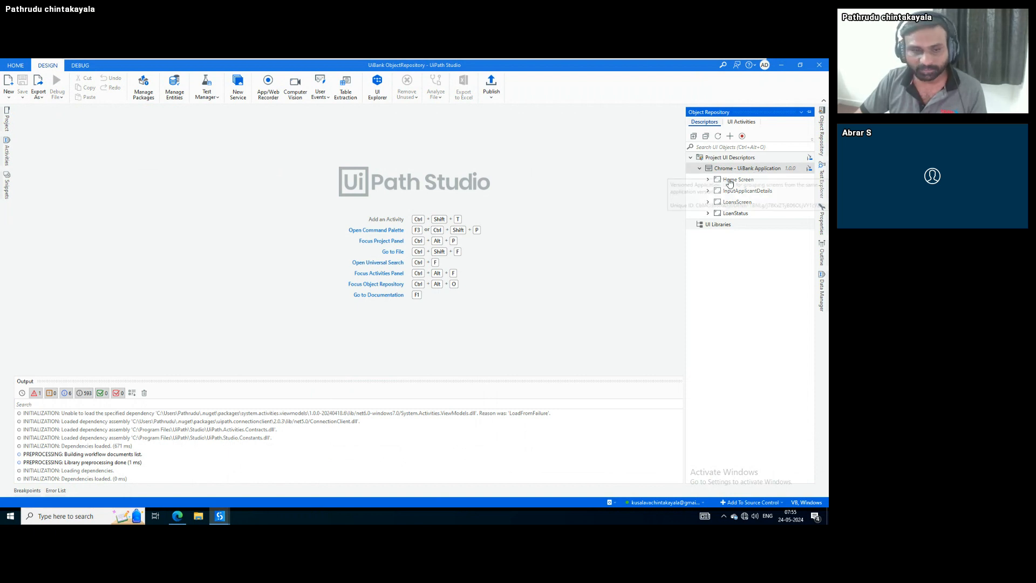
{"action": "left_click", "coordinate": [177, 516]}
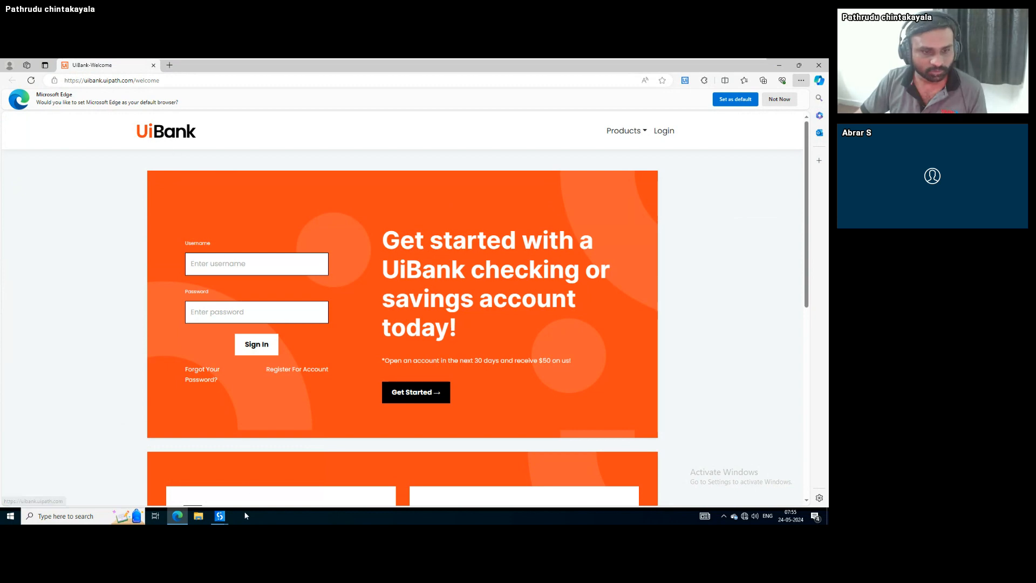
{"action": "left_click", "coordinate": [220, 516]}
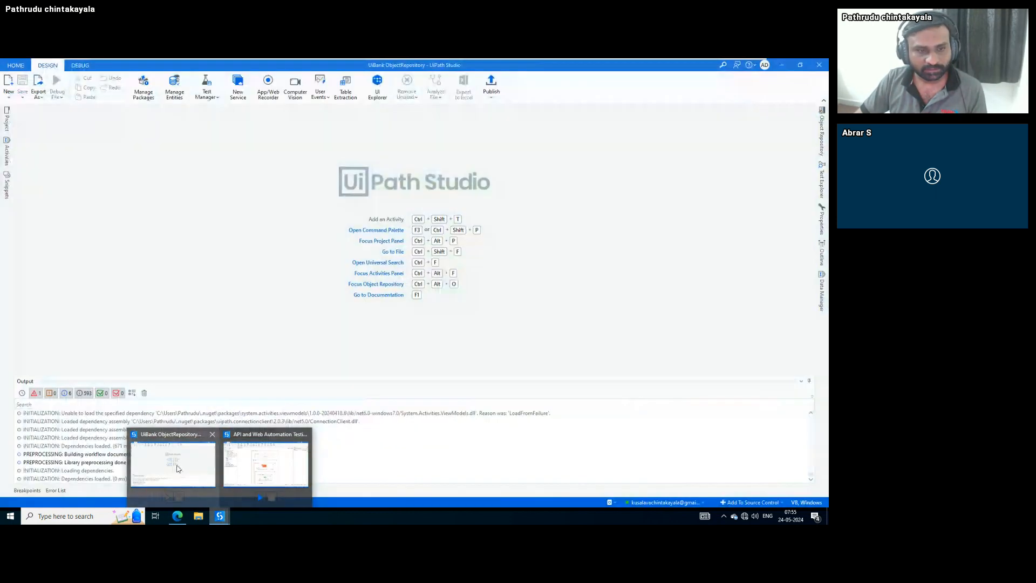
{"action": "left_click", "coordinate": [179, 468]}
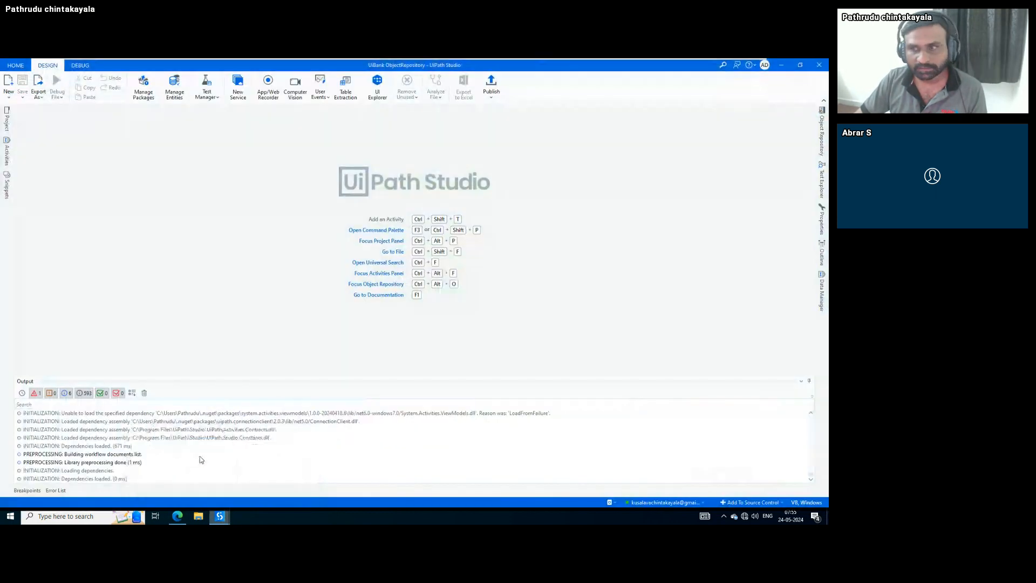
{"action": "left_click", "coordinate": [824, 129]}
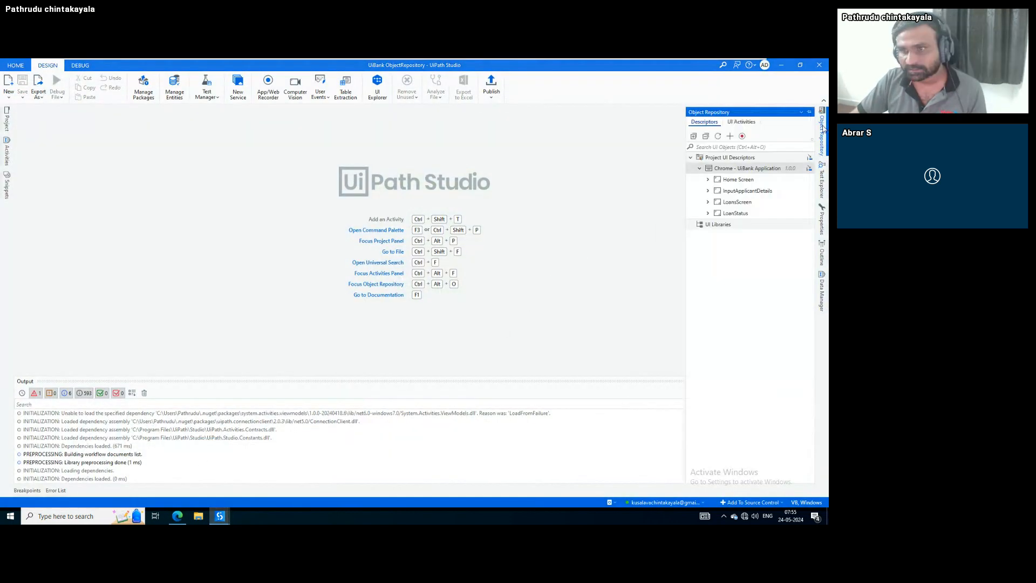
Re-indicate the Home Screen descriptor on the Edge UiBank page (msedge.exe 'UiBank-Welcome')
{"action": "left_click", "coordinate": [708, 180]}
{"action": "right_click", "coordinate": [743, 180]}
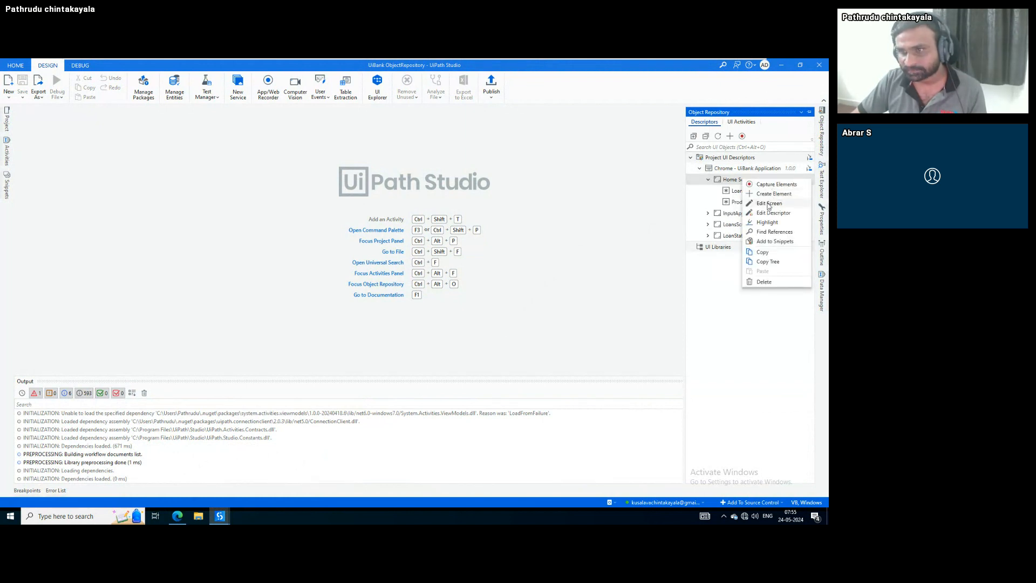
{"action": "left_click", "coordinate": [769, 215]}
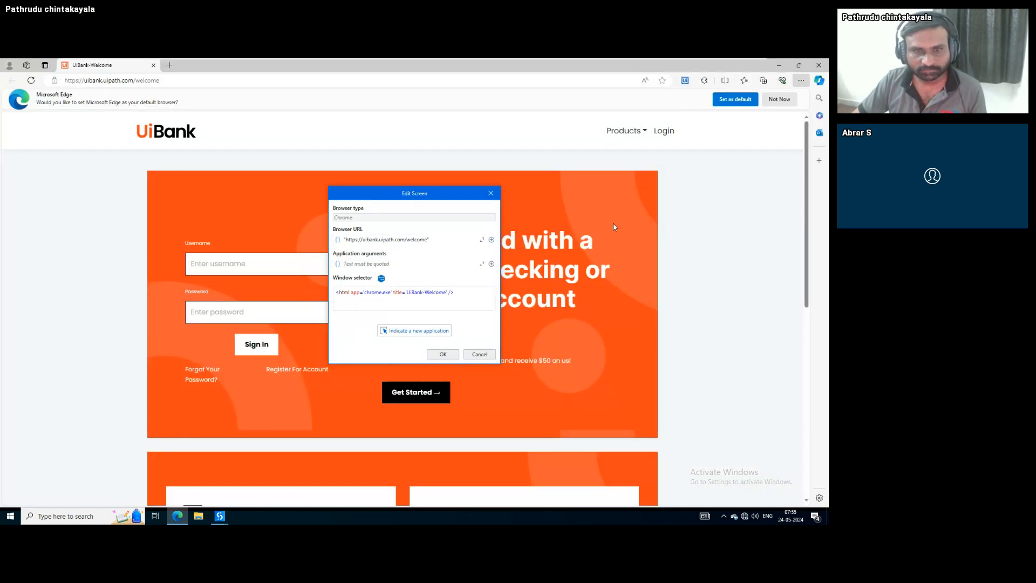
{"action": "left_click", "coordinate": [402, 334]}
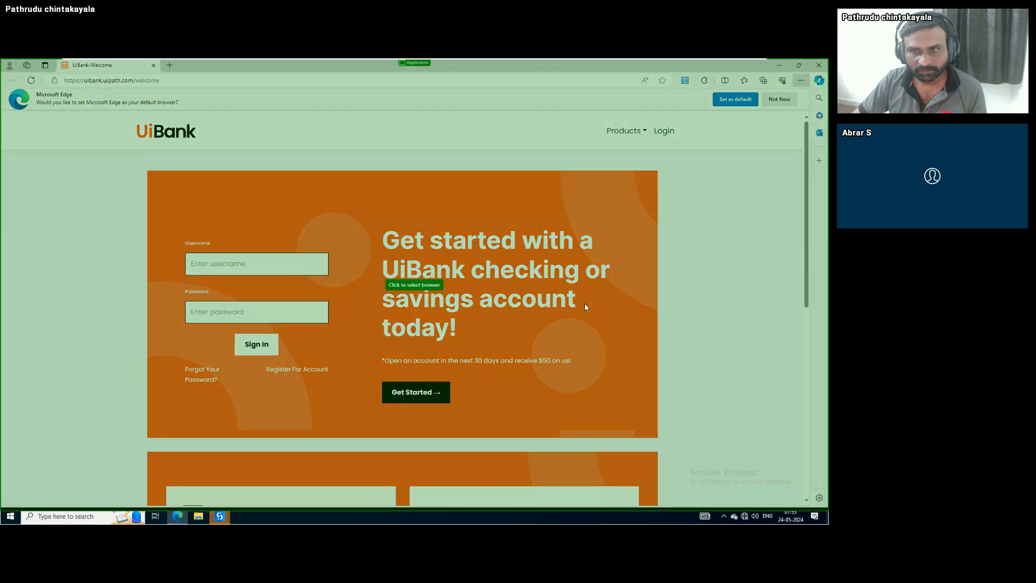
{"action": "left_click", "coordinate": [585, 307]}
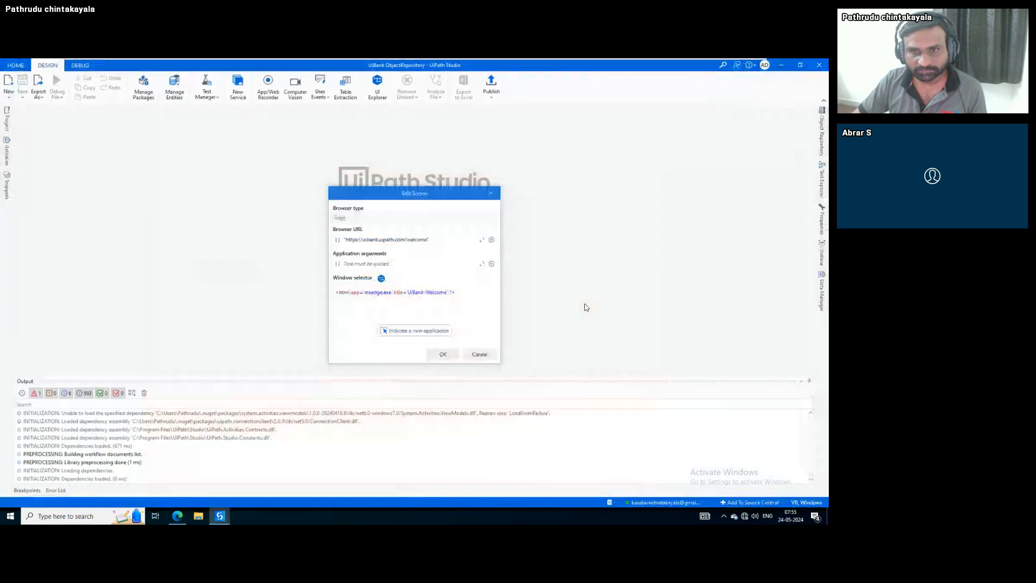
{"action": "left_click", "coordinate": [443, 355]}
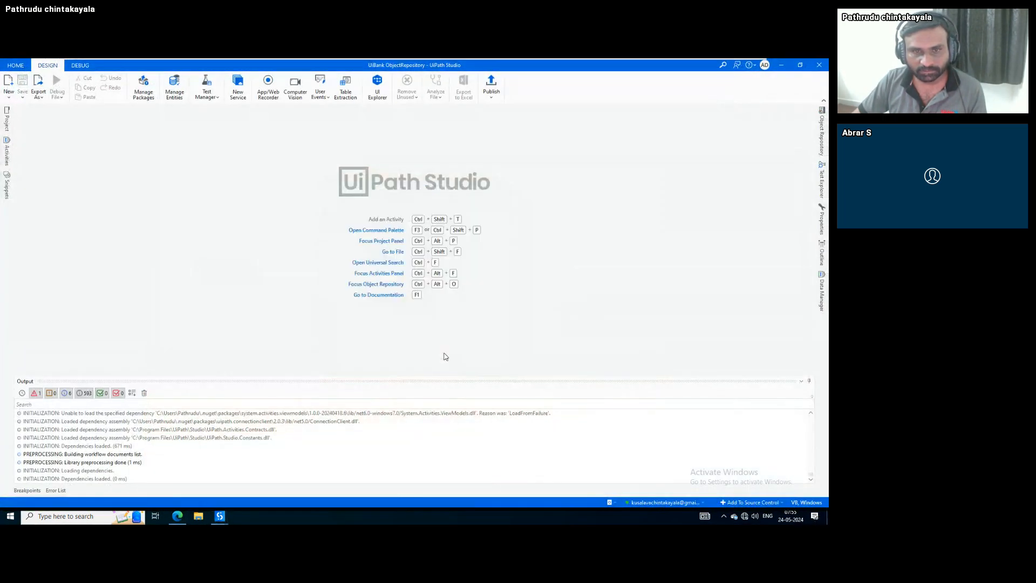
{"action": "left_click", "coordinate": [823, 134]}
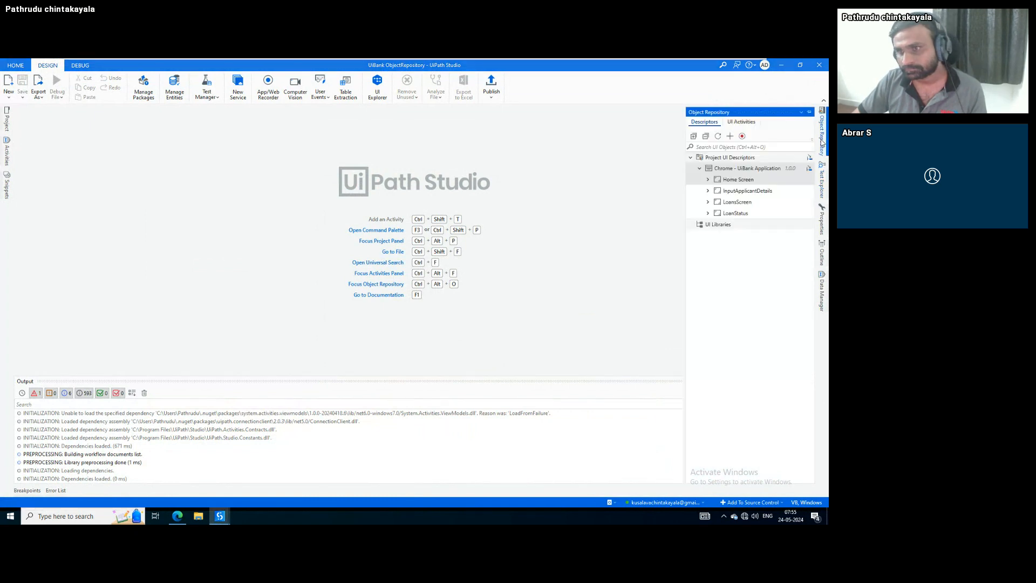
{"action": "left_click", "coordinate": [708, 179]}
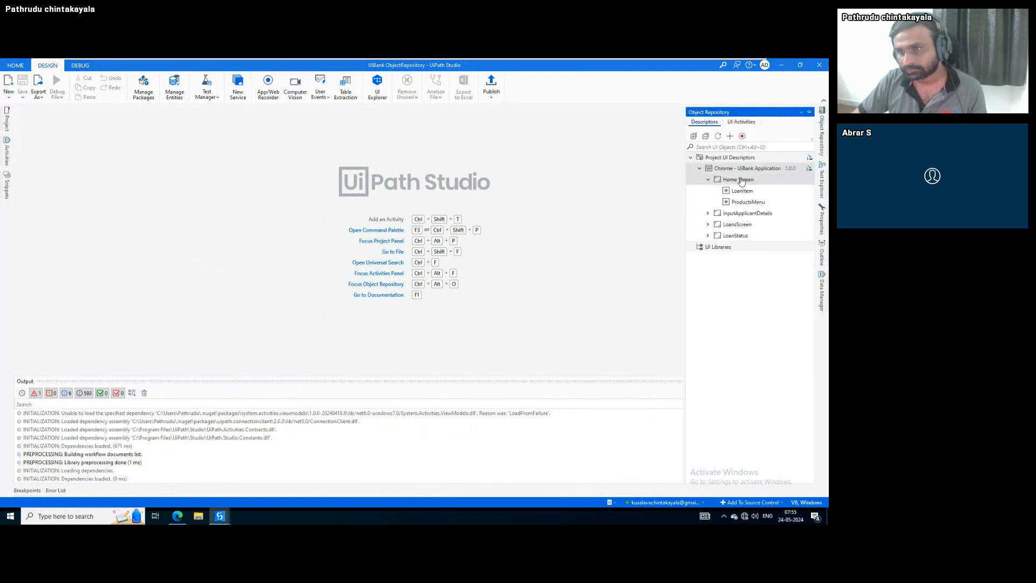
{"action": "right_click", "coordinate": [742, 181]}
{"action": "left_click", "coordinate": [731, 184]}
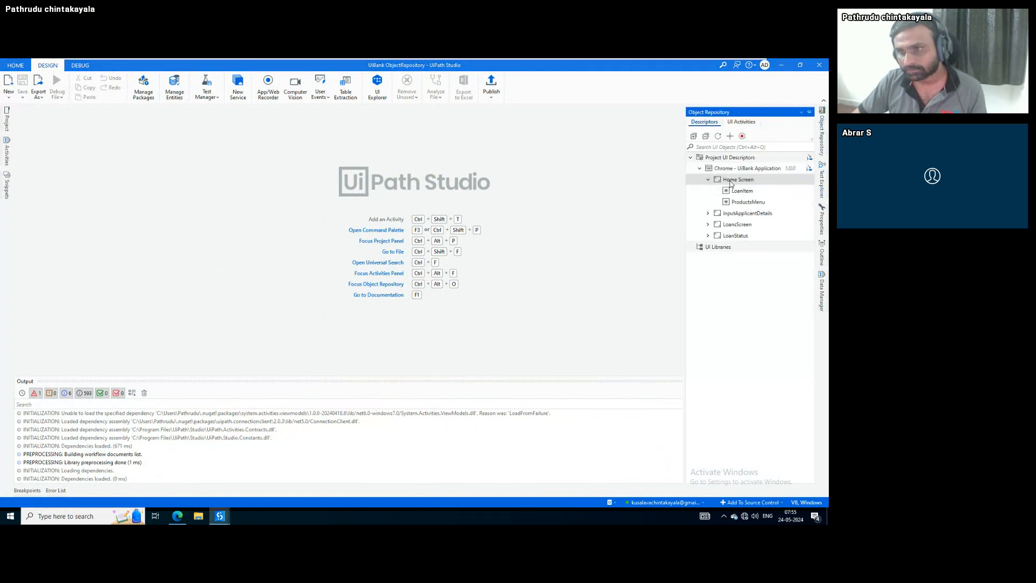
{"action": "right_click", "coordinate": [731, 184]}
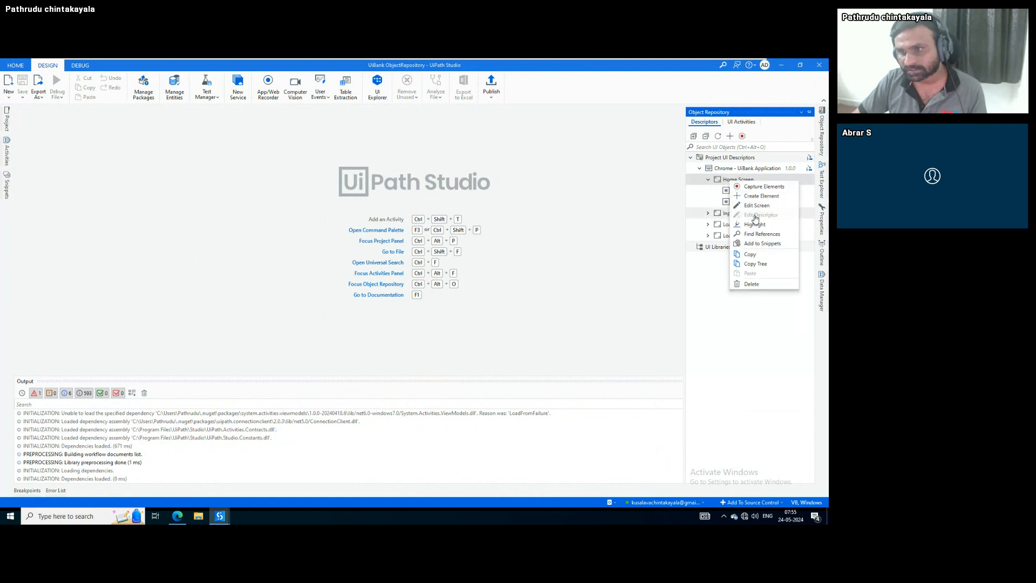
{"action": "left_click", "coordinate": [756, 206]}
{"action": "left_click", "coordinate": [478, 354]}
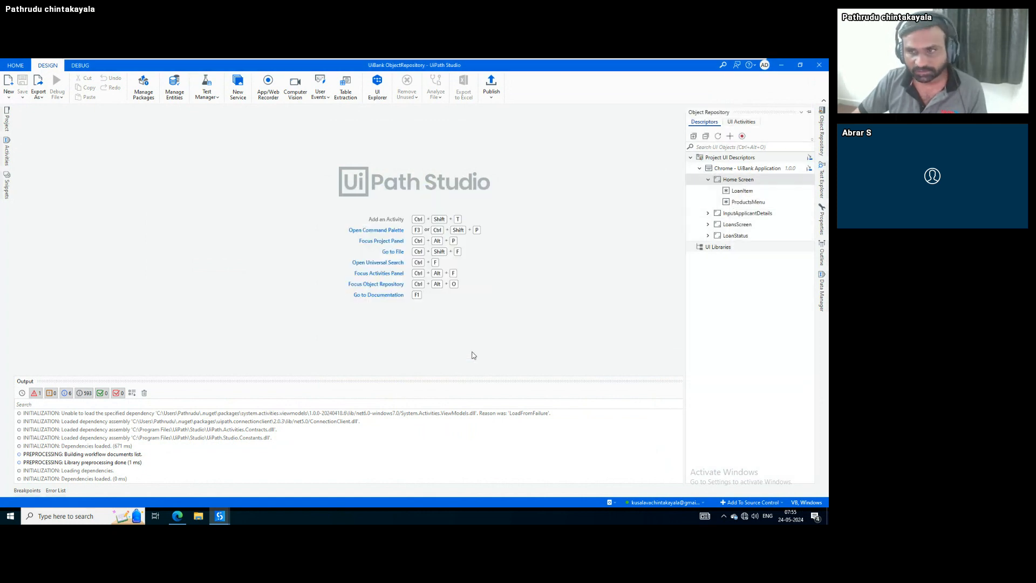
{"action": "left_click", "coordinate": [743, 192]}
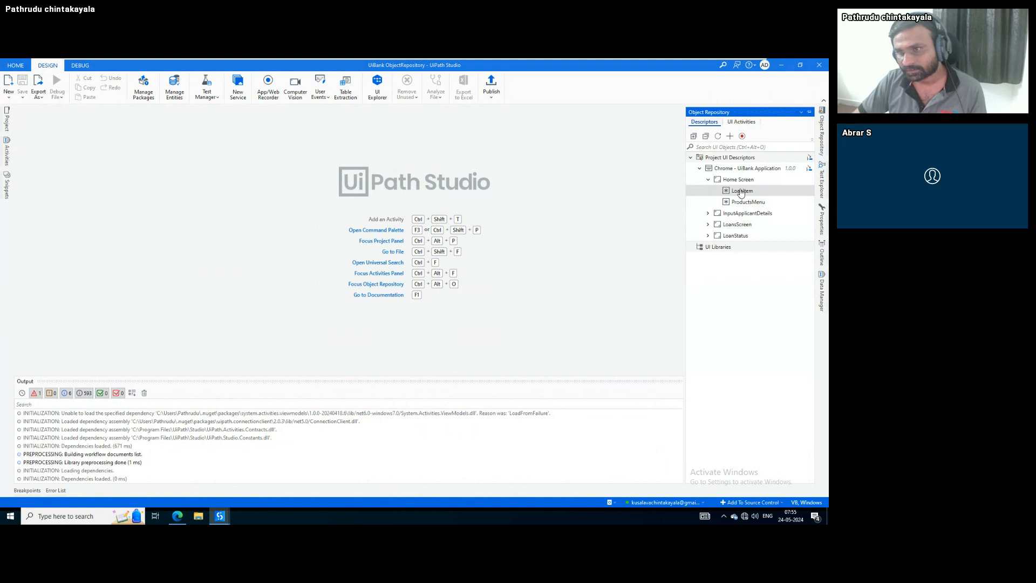
{"action": "right_click", "coordinate": [742, 192]}
{"action": "left_click", "coordinate": [763, 213]}
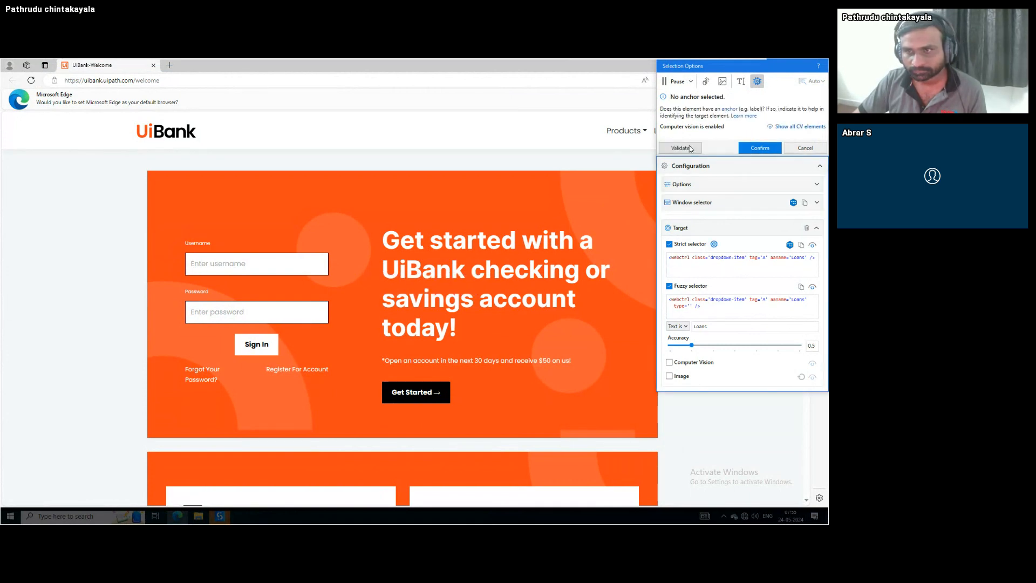
{"action": "left_click", "coordinate": [691, 148]}
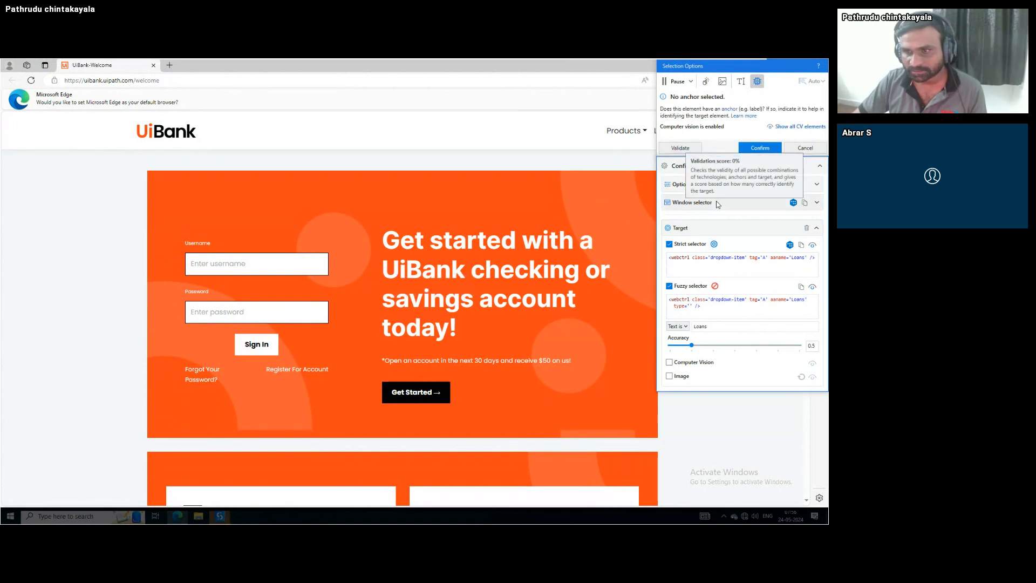
{"action": "left_click", "coordinate": [626, 134]}
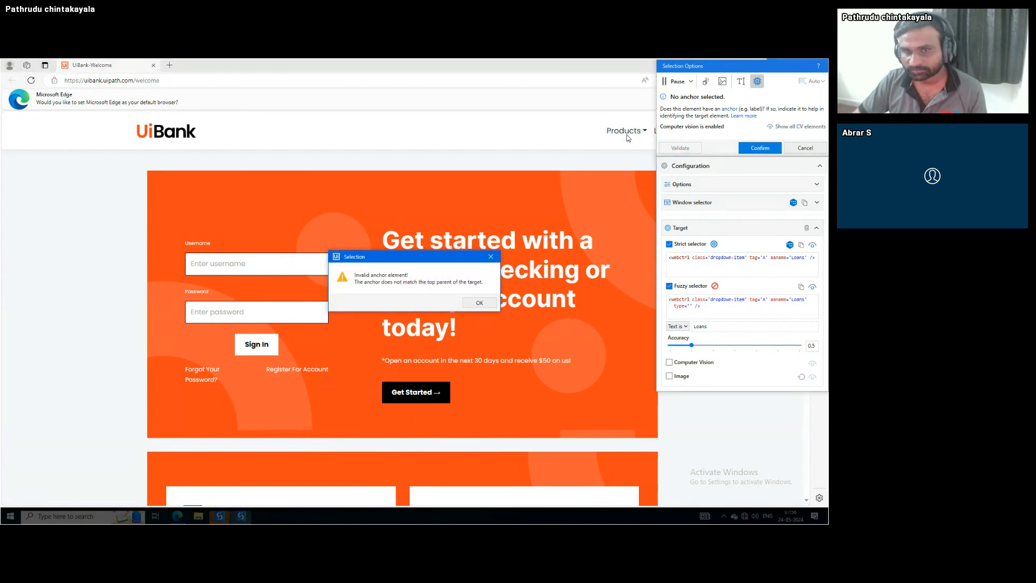
{"action": "left_click", "coordinate": [479, 303]}
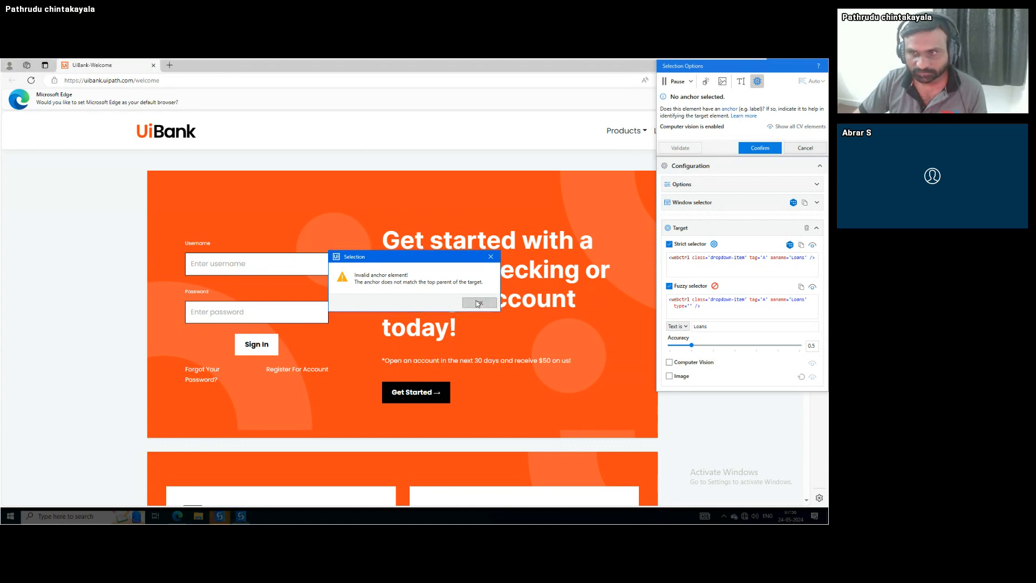
{"action": "left_click", "coordinate": [802, 149]}
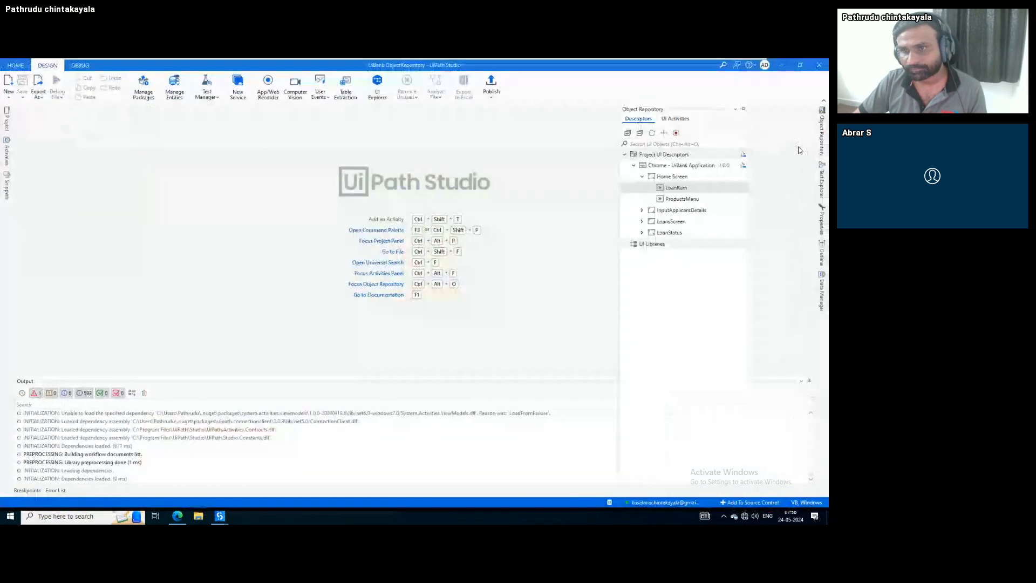
Delete the Chrome - UiBank Application descriptor with all its screens and elements
{"action": "right_click", "coordinate": [676, 177]}
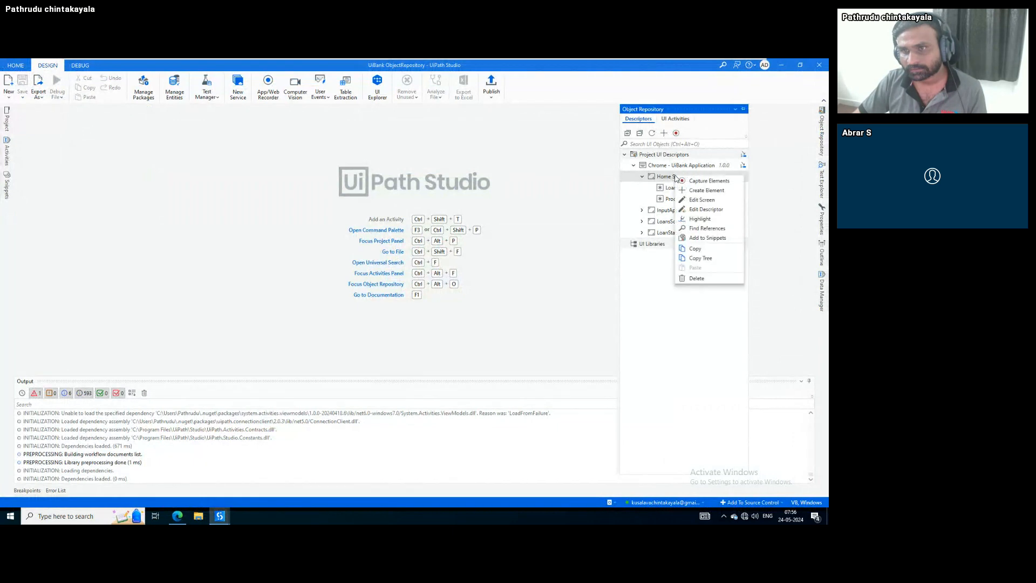
{"action": "left_click", "coordinate": [661, 171]}
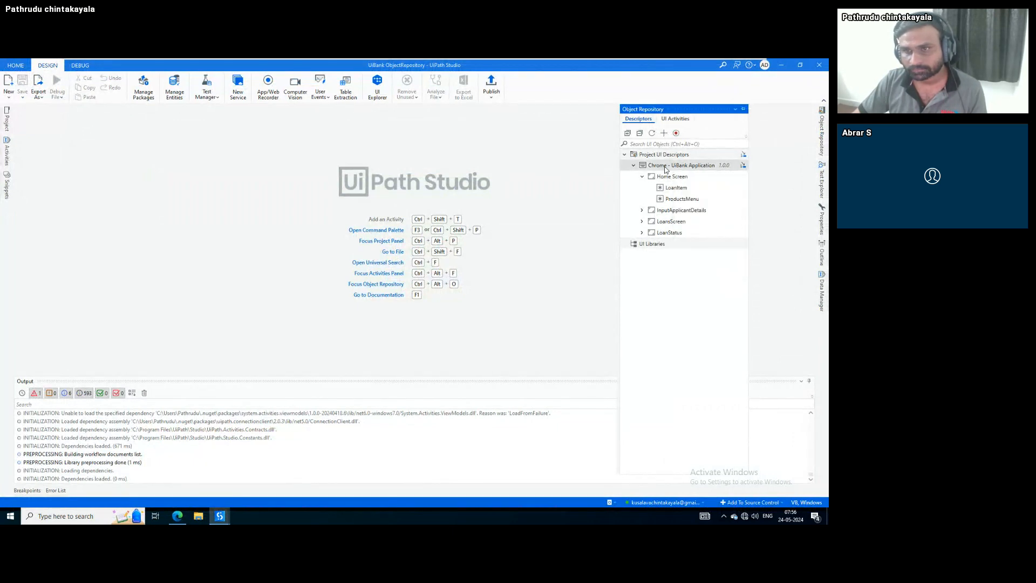
{"action": "right_click", "coordinate": [666, 169]}
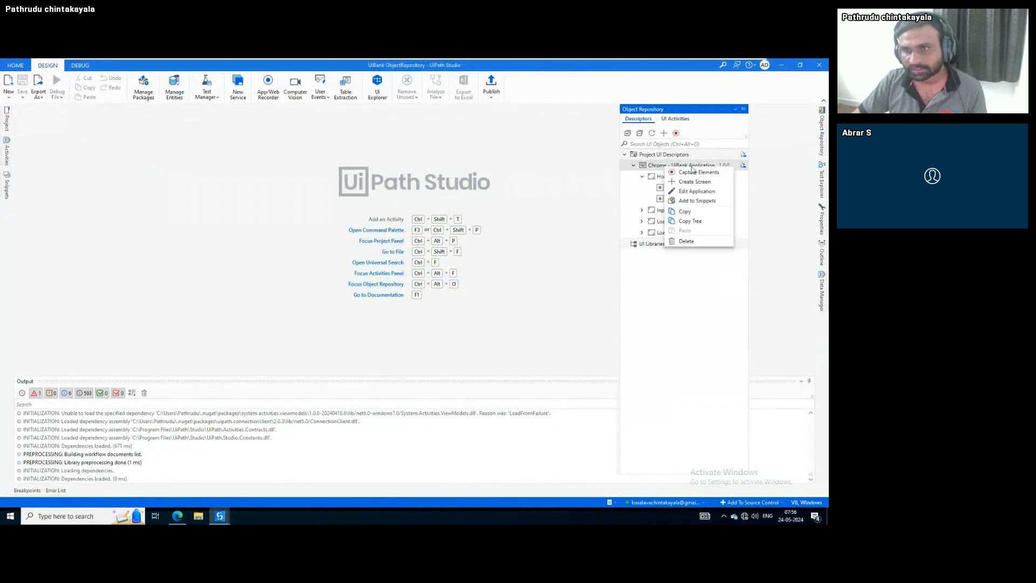
{"action": "left_click", "coordinate": [686, 242]}
{"action": "left_click", "coordinate": [472, 314]}
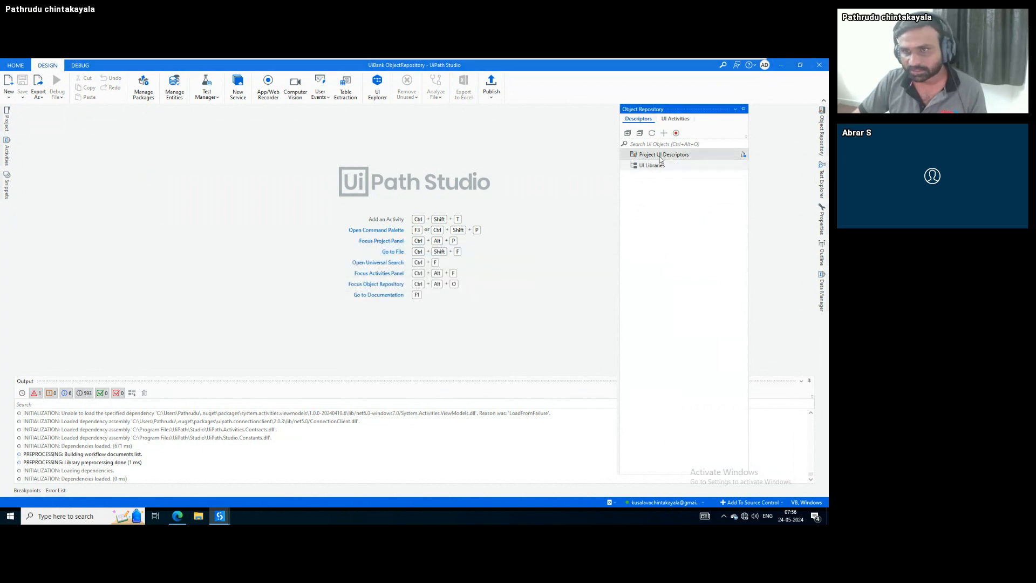
{"action": "right_click", "coordinate": [661, 158]}
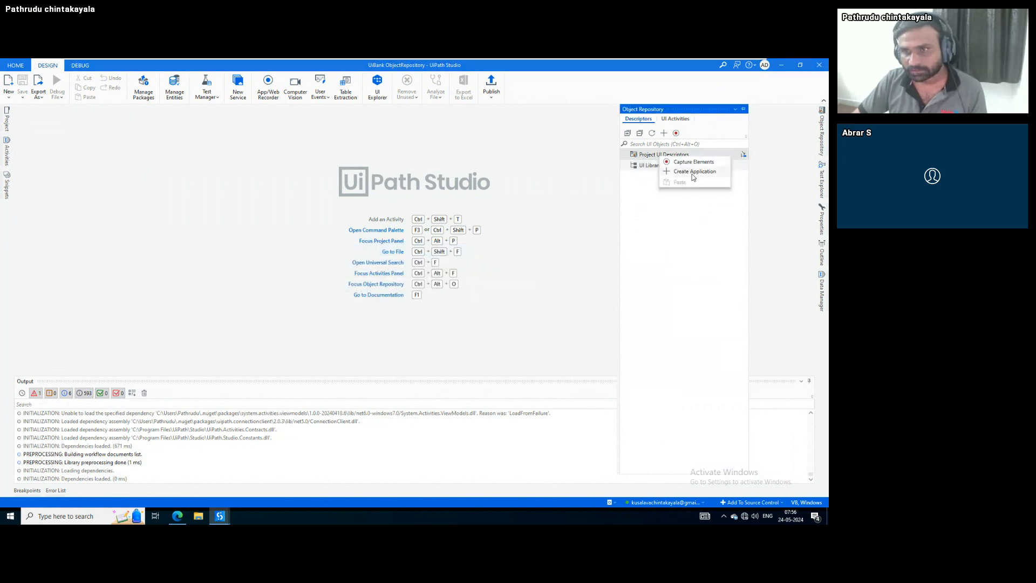
Create a new 'Edge - UiBank Application' descriptor, version 1.0.0
{"action": "left_click", "coordinate": [693, 171]}
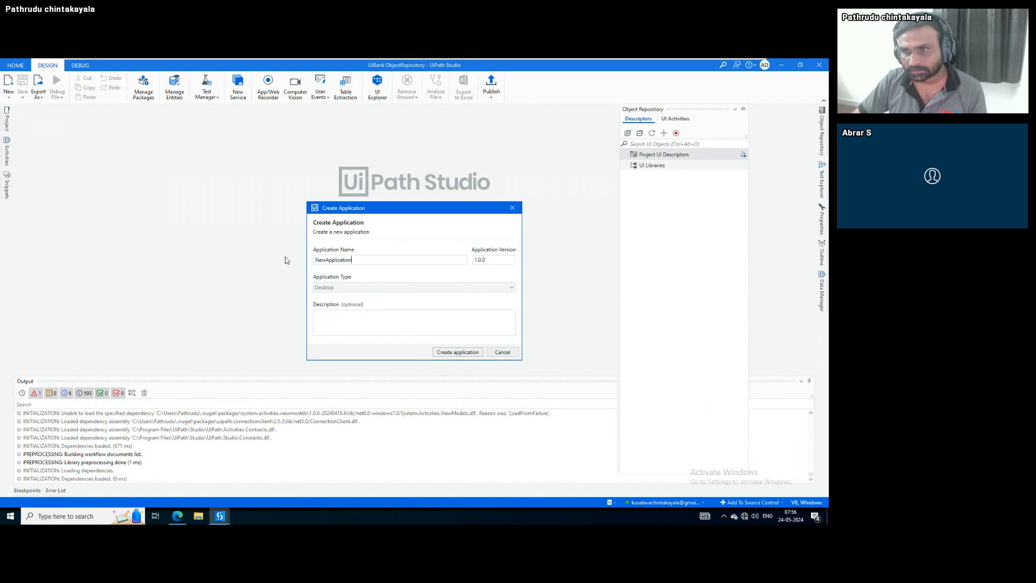
{"action": "key", "text": "ctrl+a"}
{"action": "type", "text": "Edge"}
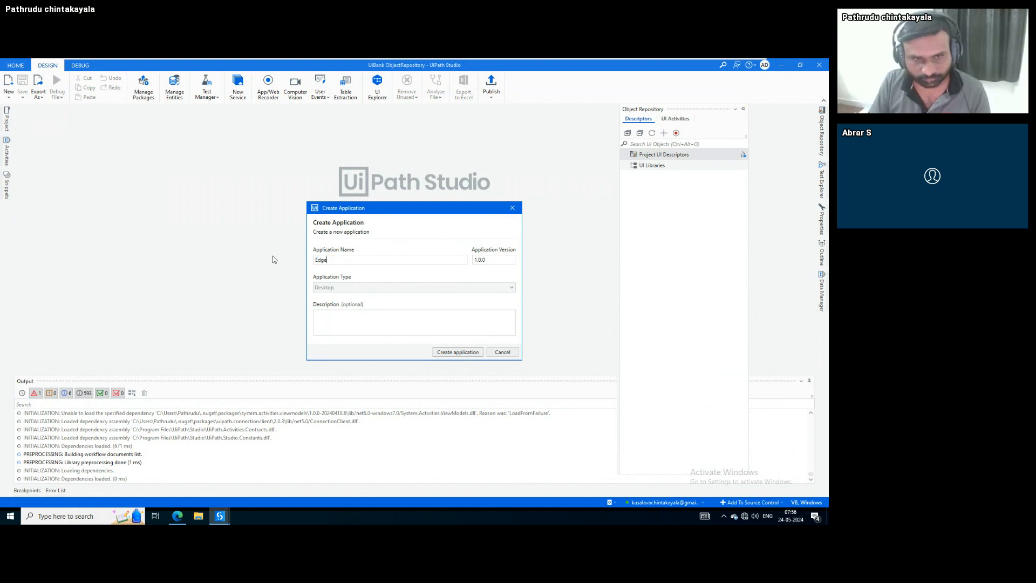
{"action": "type", "text": " - "}
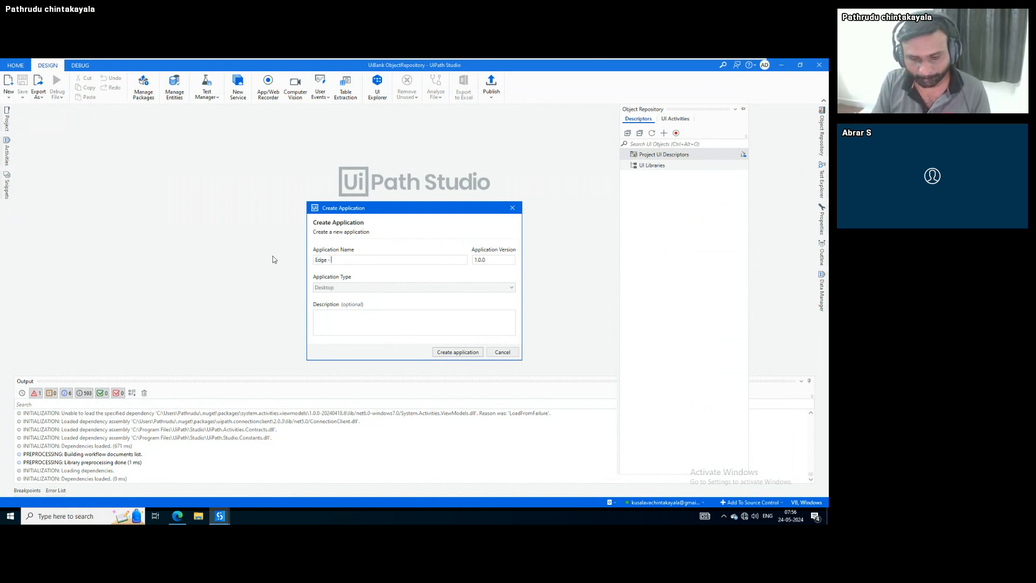
{"action": "type", "text": "UiBank"}
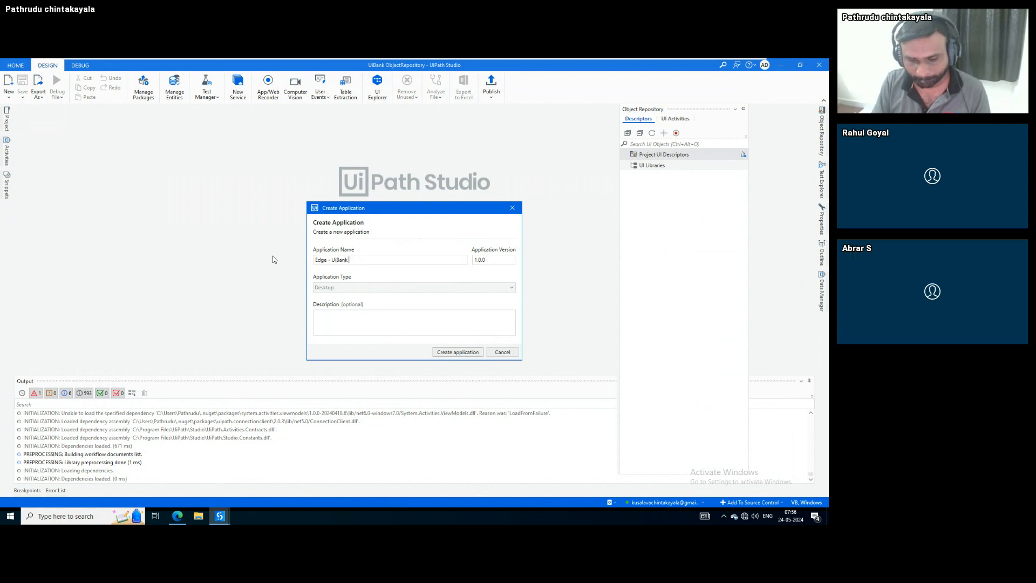
{"action": "type", "text": " Application"}
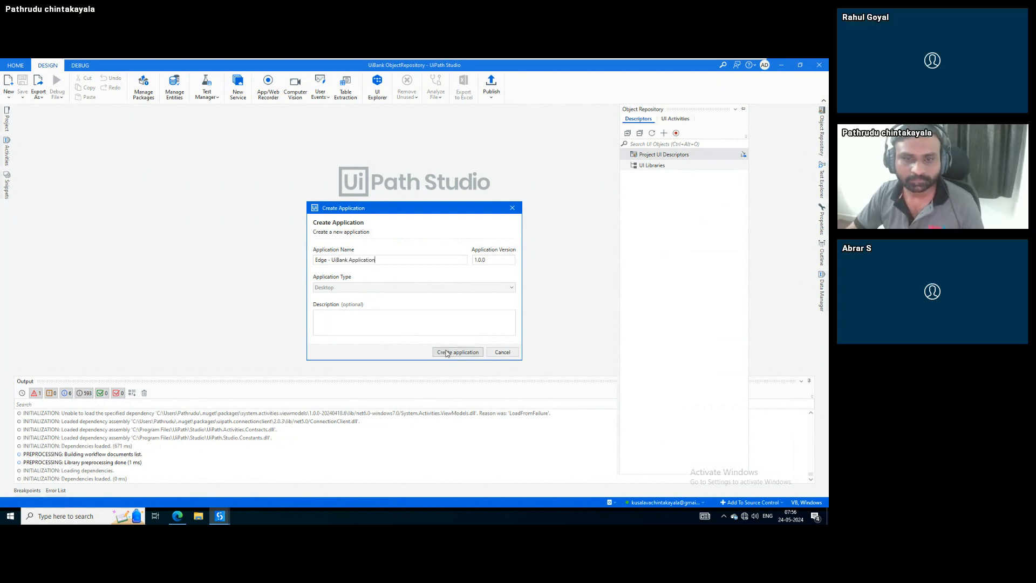
{"action": "left_click", "coordinate": [446, 353]}
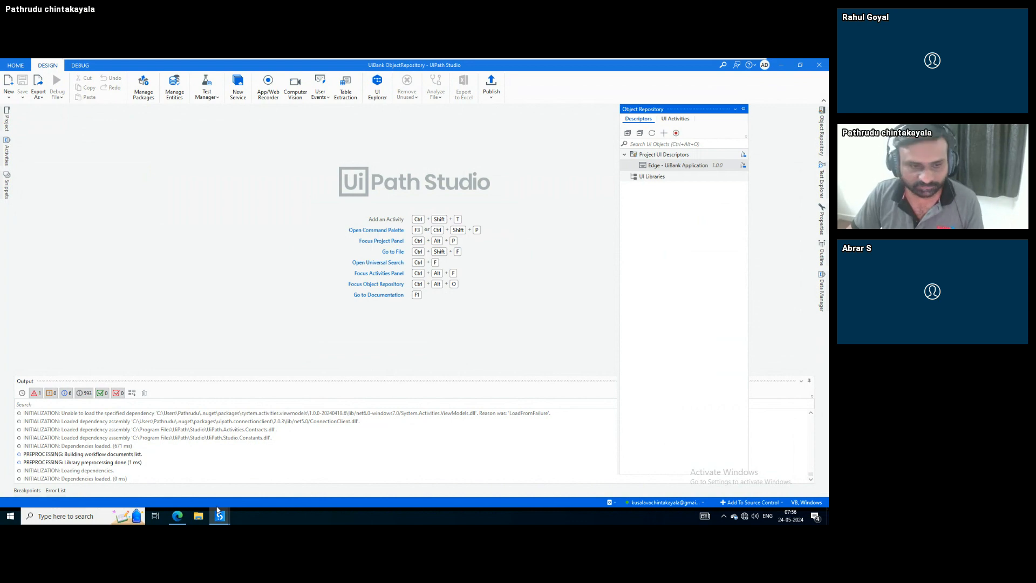
Bring up the API and Web Automation Testing project, then minimize the VMware VM to reach the Chrome webinar room
{"action": "mouse_move", "coordinate": [220, 516]}
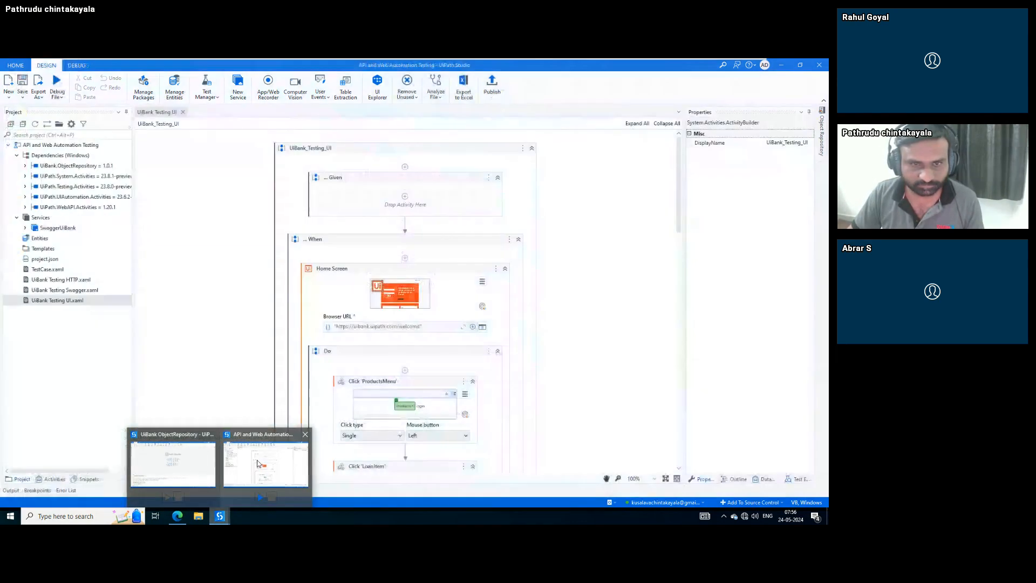
{"action": "left_click", "coordinate": [266, 464]}
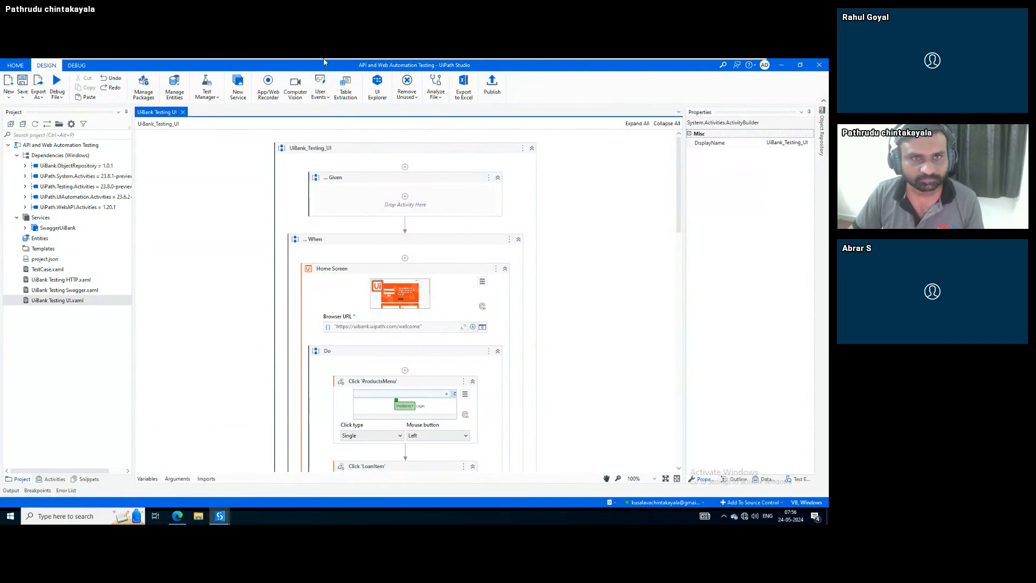
{"action": "mouse_move", "coordinate": [324, 62]}
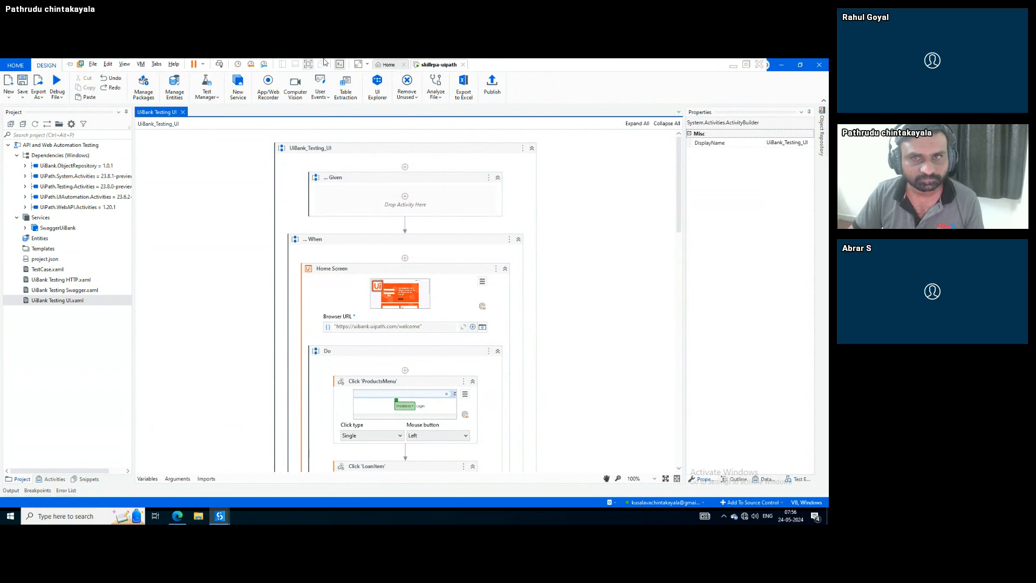
{"action": "left_click", "coordinate": [734, 65]}
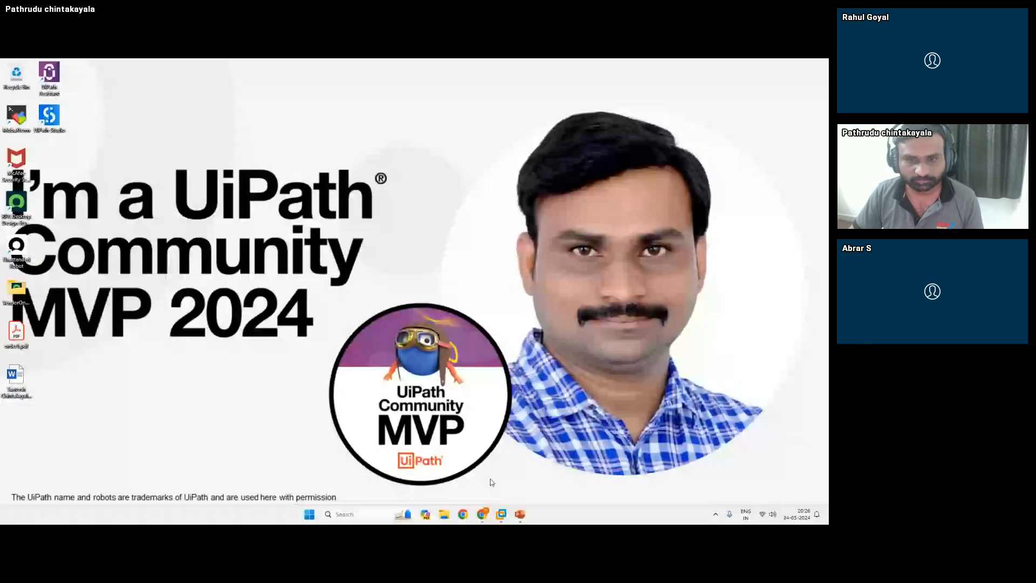
{"action": "mouse_move", "coordinate": [484, 511]}
{"action": "left_click", "coordinate": [435, 473]}
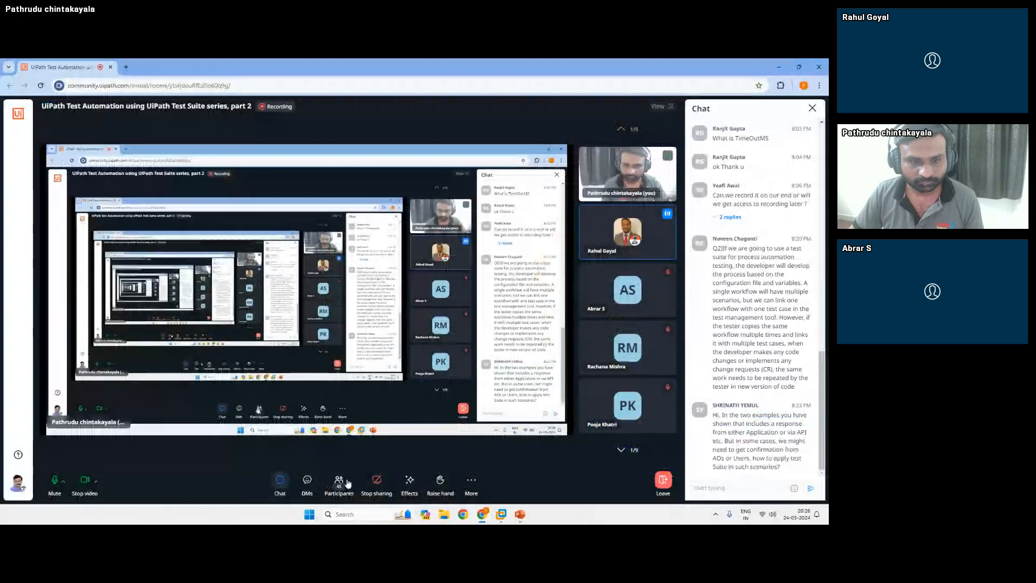